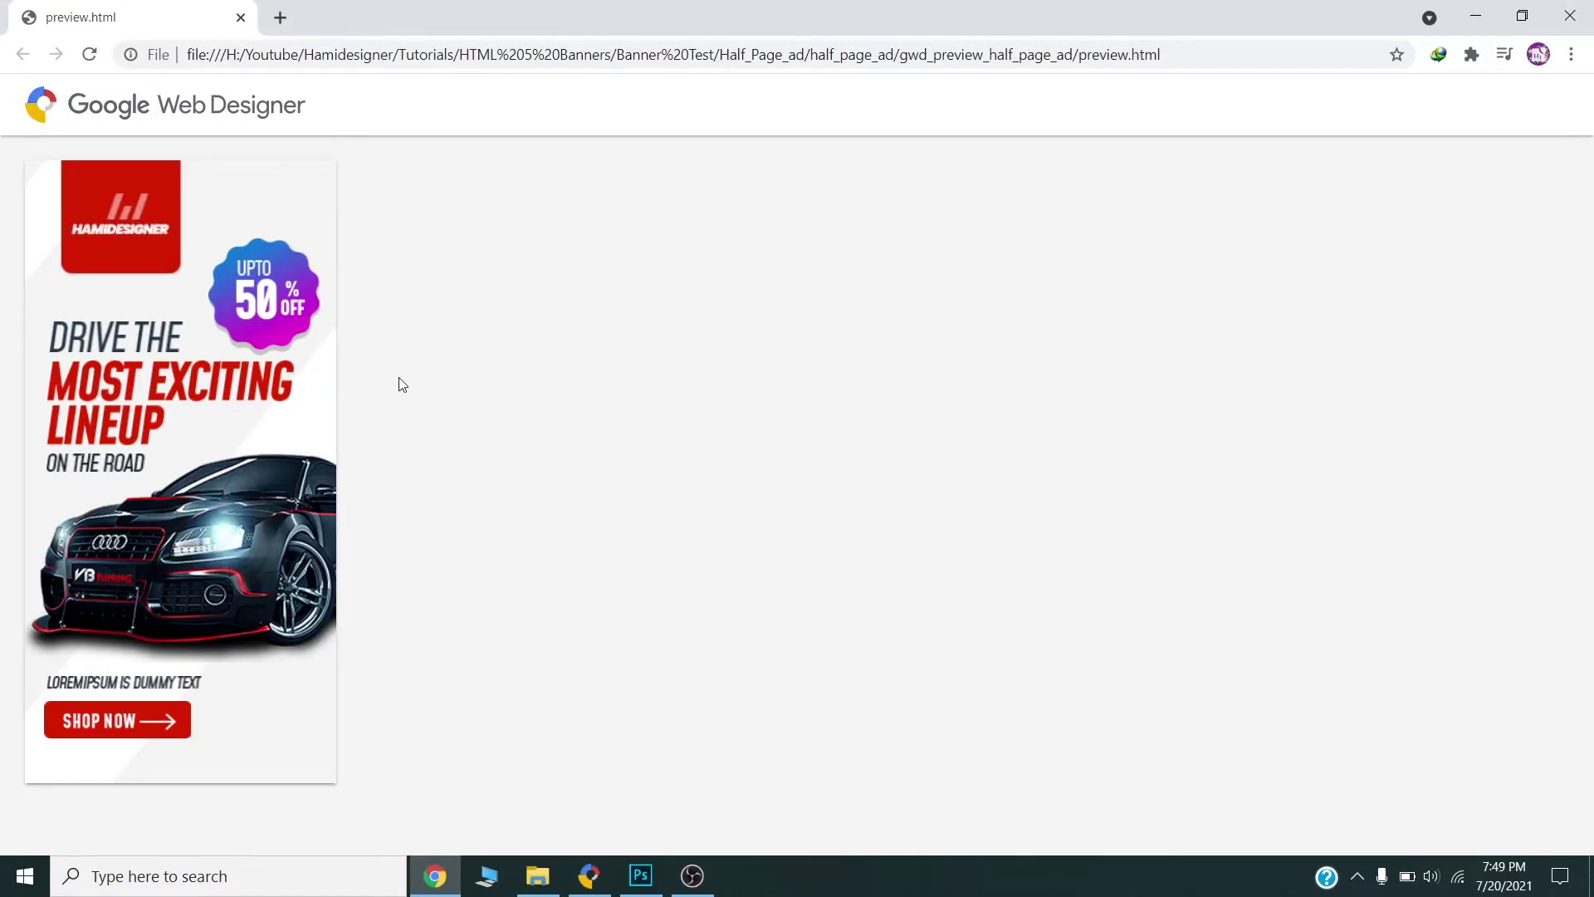
- Replay the banner preview, then in Photoshop toggle the btn group and text layer visibility
click(89, 54)
click(641, 875)
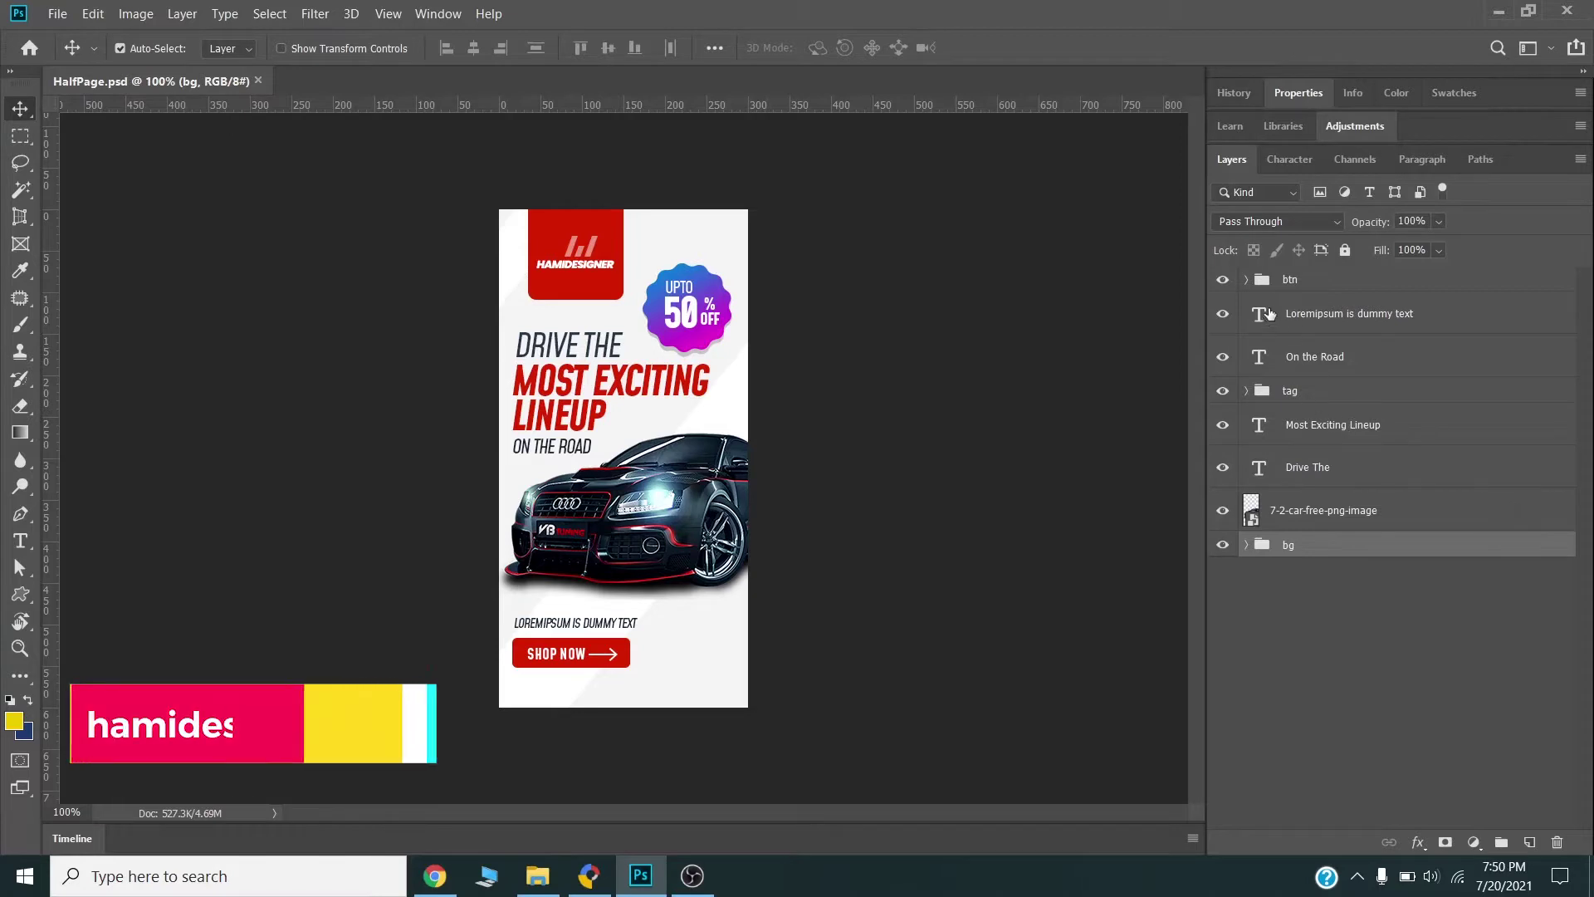
click(1223, 280)
click(1223, 280)
click(1223, 314)
click(1223, 314)
- Hide and re-show the On the Road text and 50% OFF tag layers, then select the car layer
click(1223, 356)
click(1224, 357)
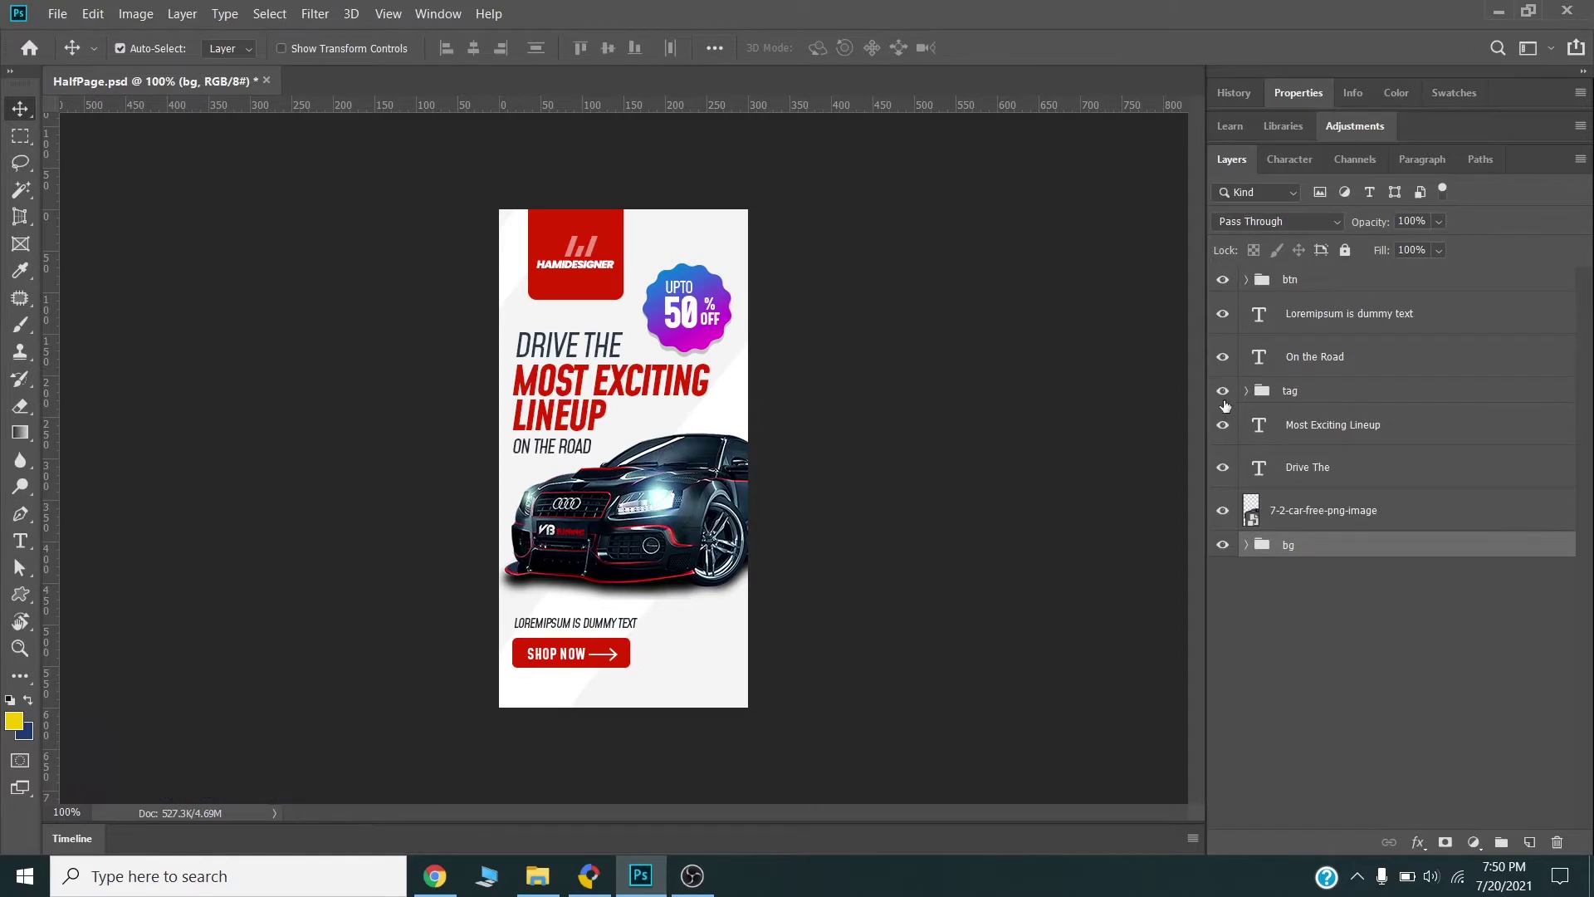
click(1224, 394)
click(1224, 394)
click(1225, 397)
click(1225, 397)
mouse_move(674, 548)
mouse_down()
mouse_move(655, 548)
mouse_move(675, 548)
mouse_up()
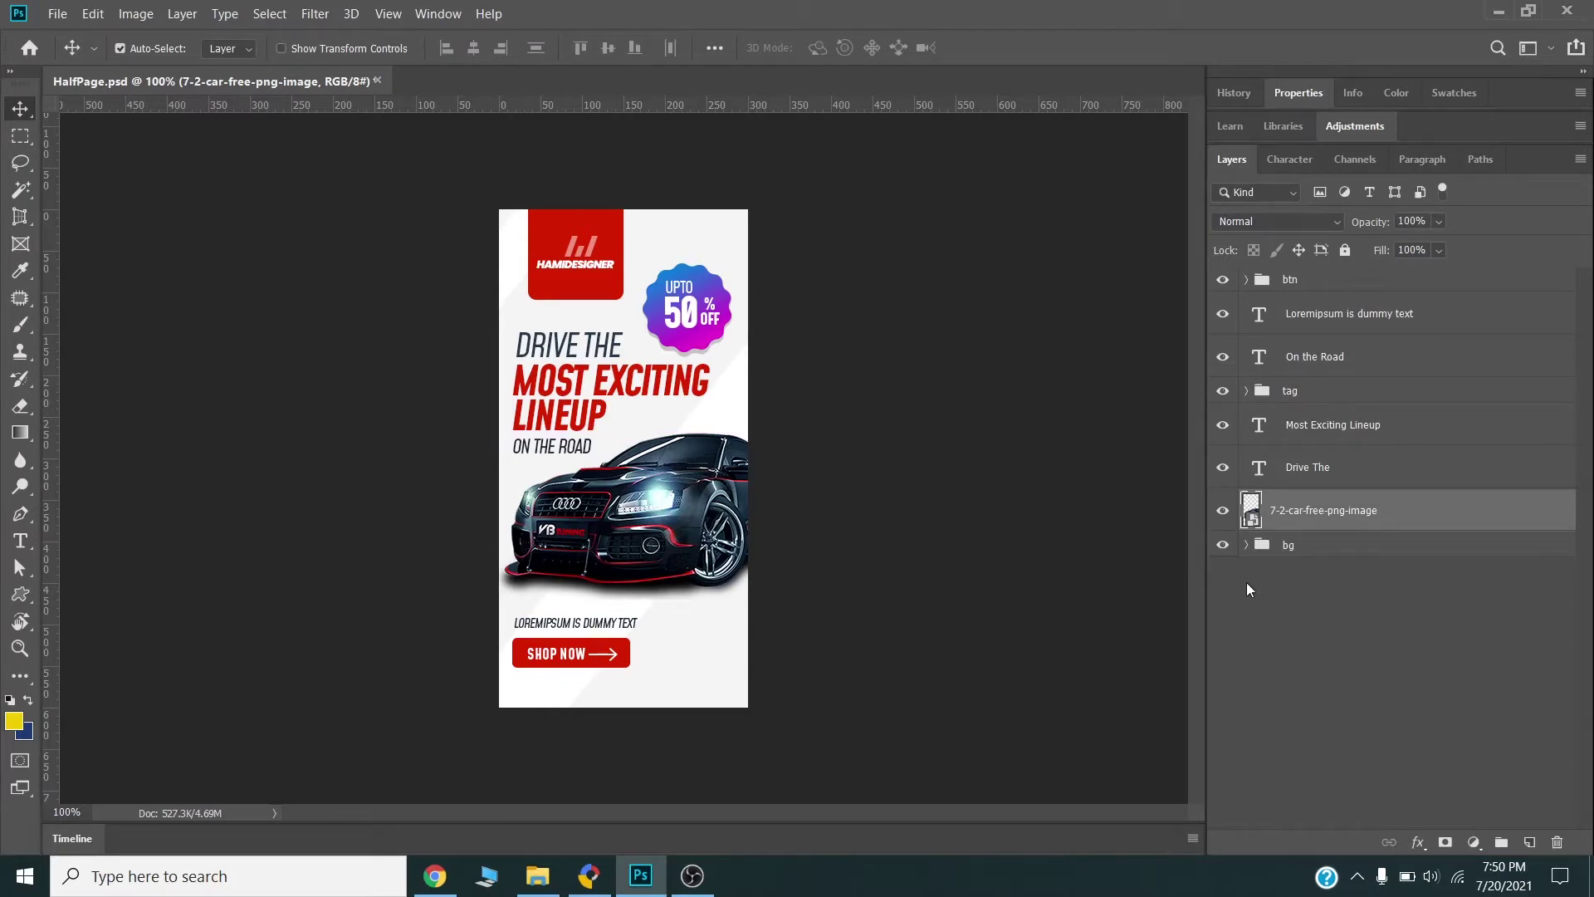
- Quick Export the car layer as PNG, saving it as car_image in HTML 5 Banner ads
click(909, 566)
right_click(1340, 515)
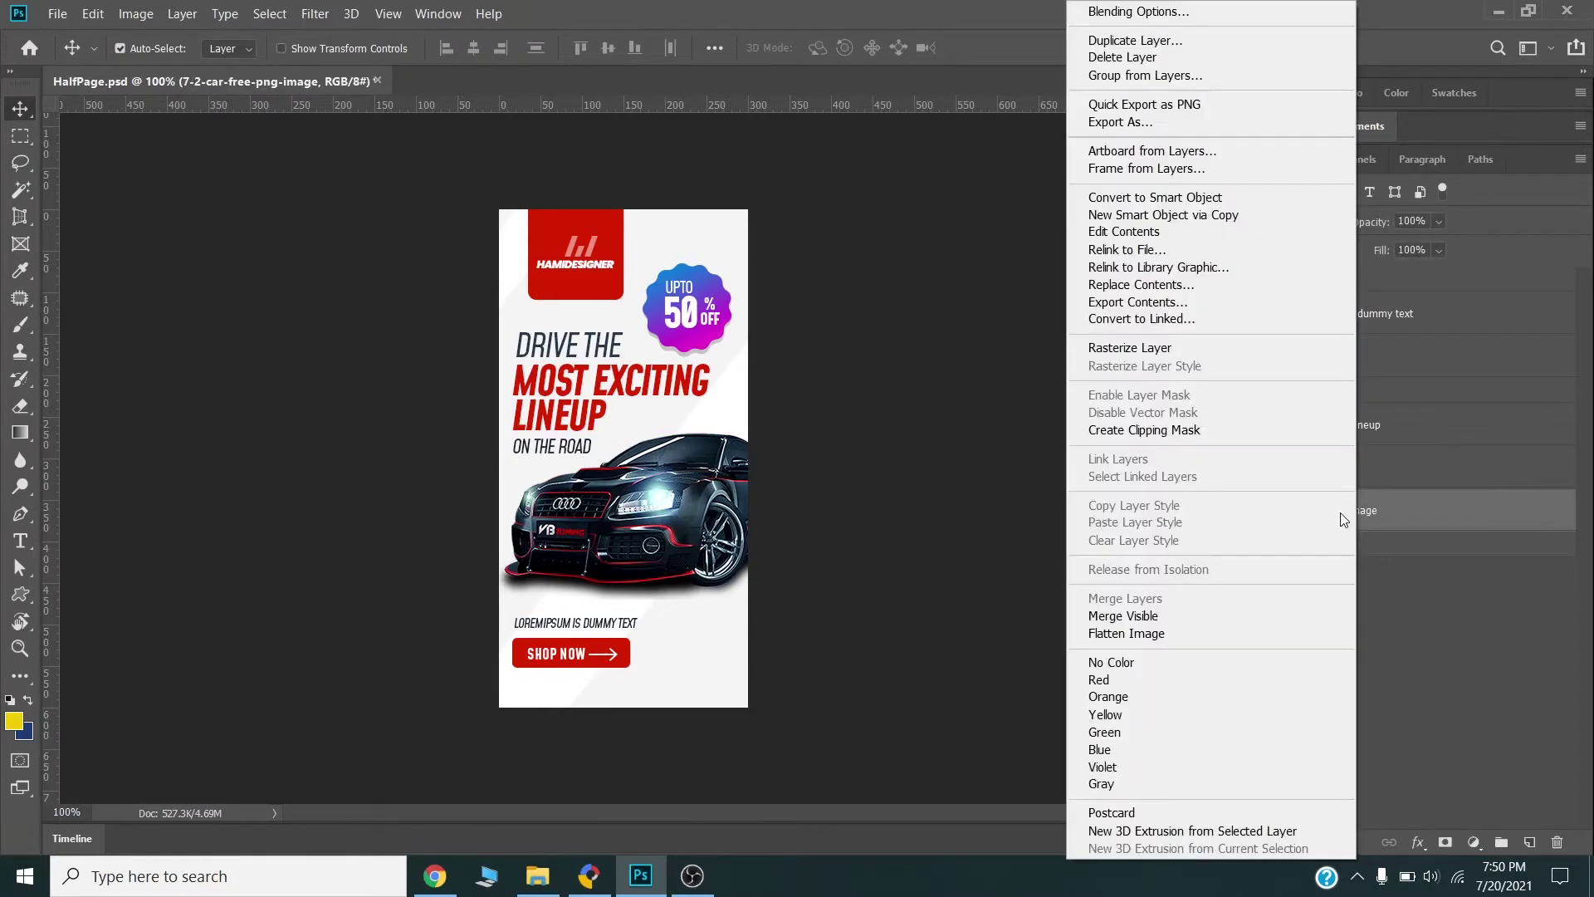
click(1128, 105)
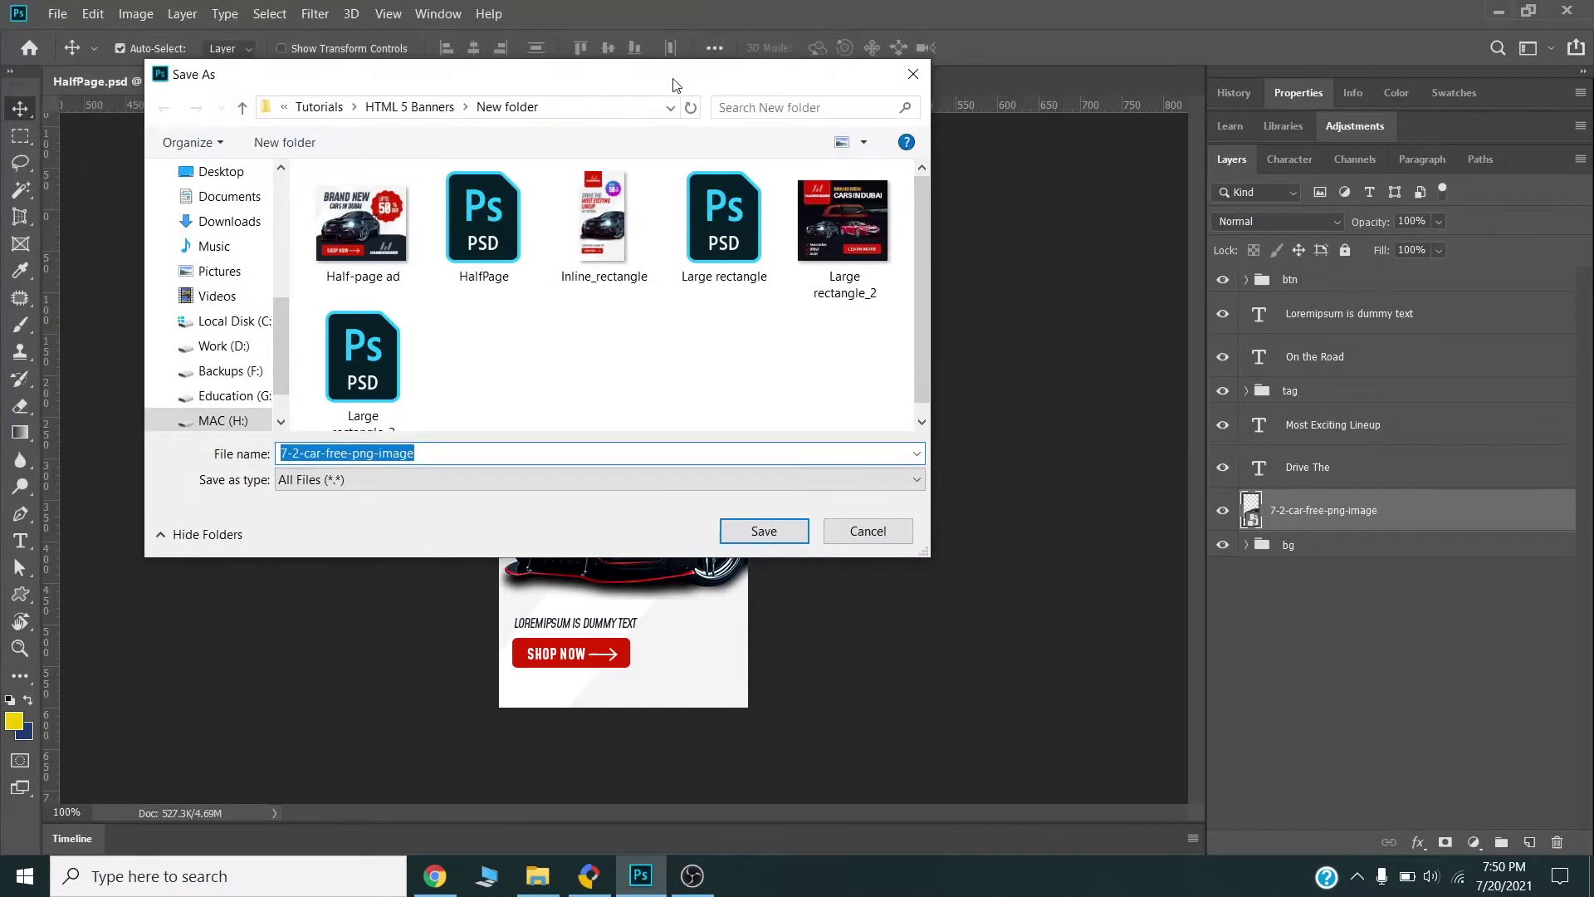
click(416, 106)
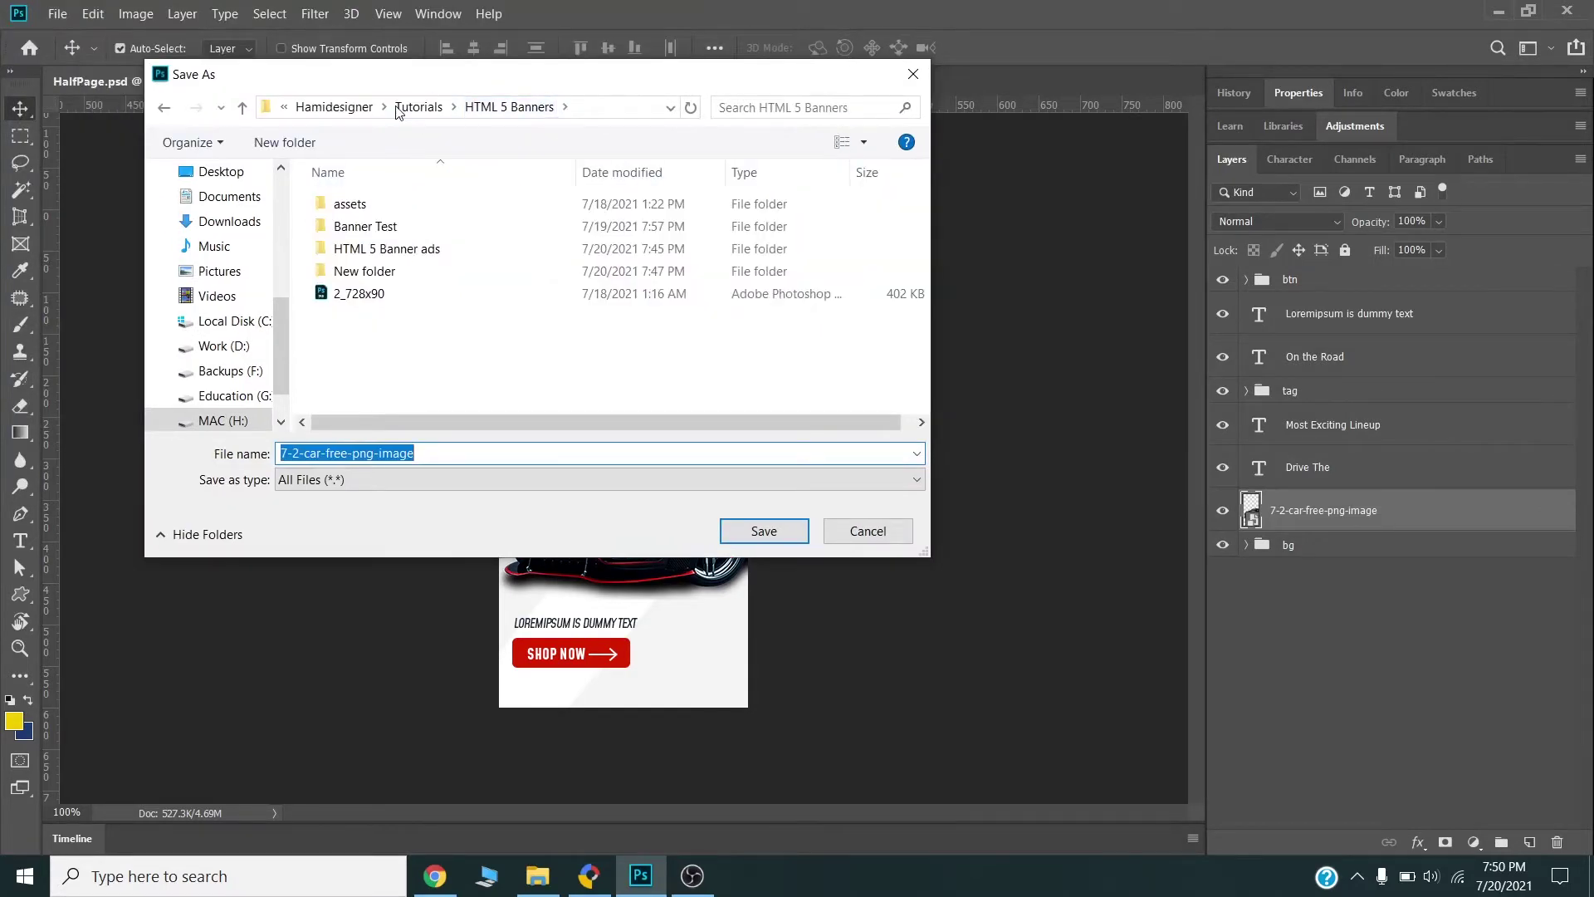
click(428, 249)
double_click(428, 249)
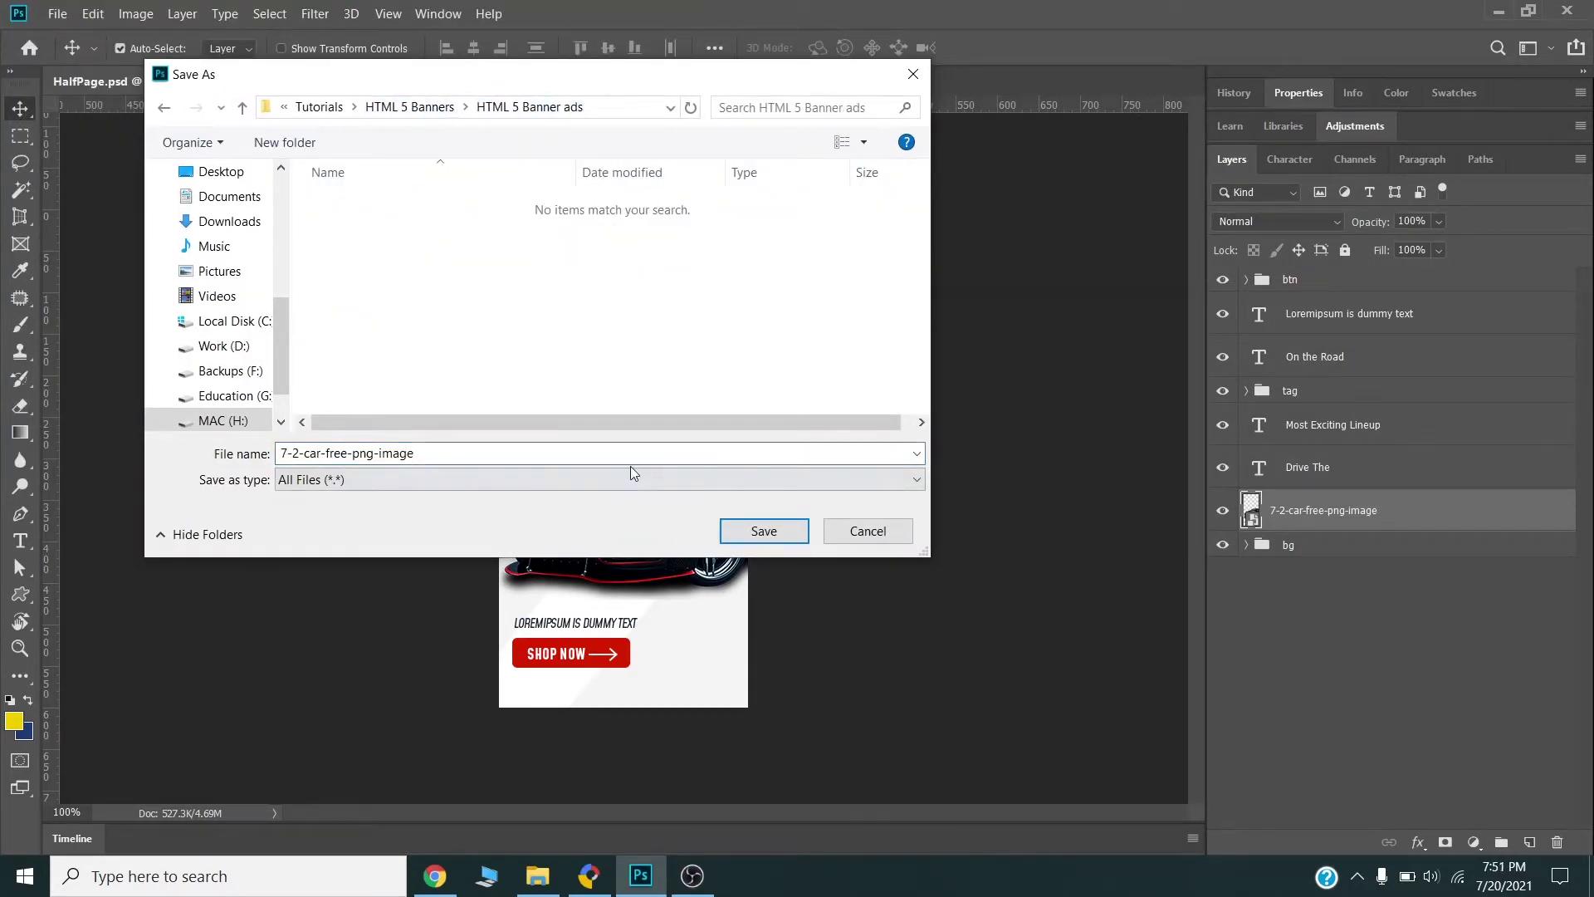
double_click(395, 462)
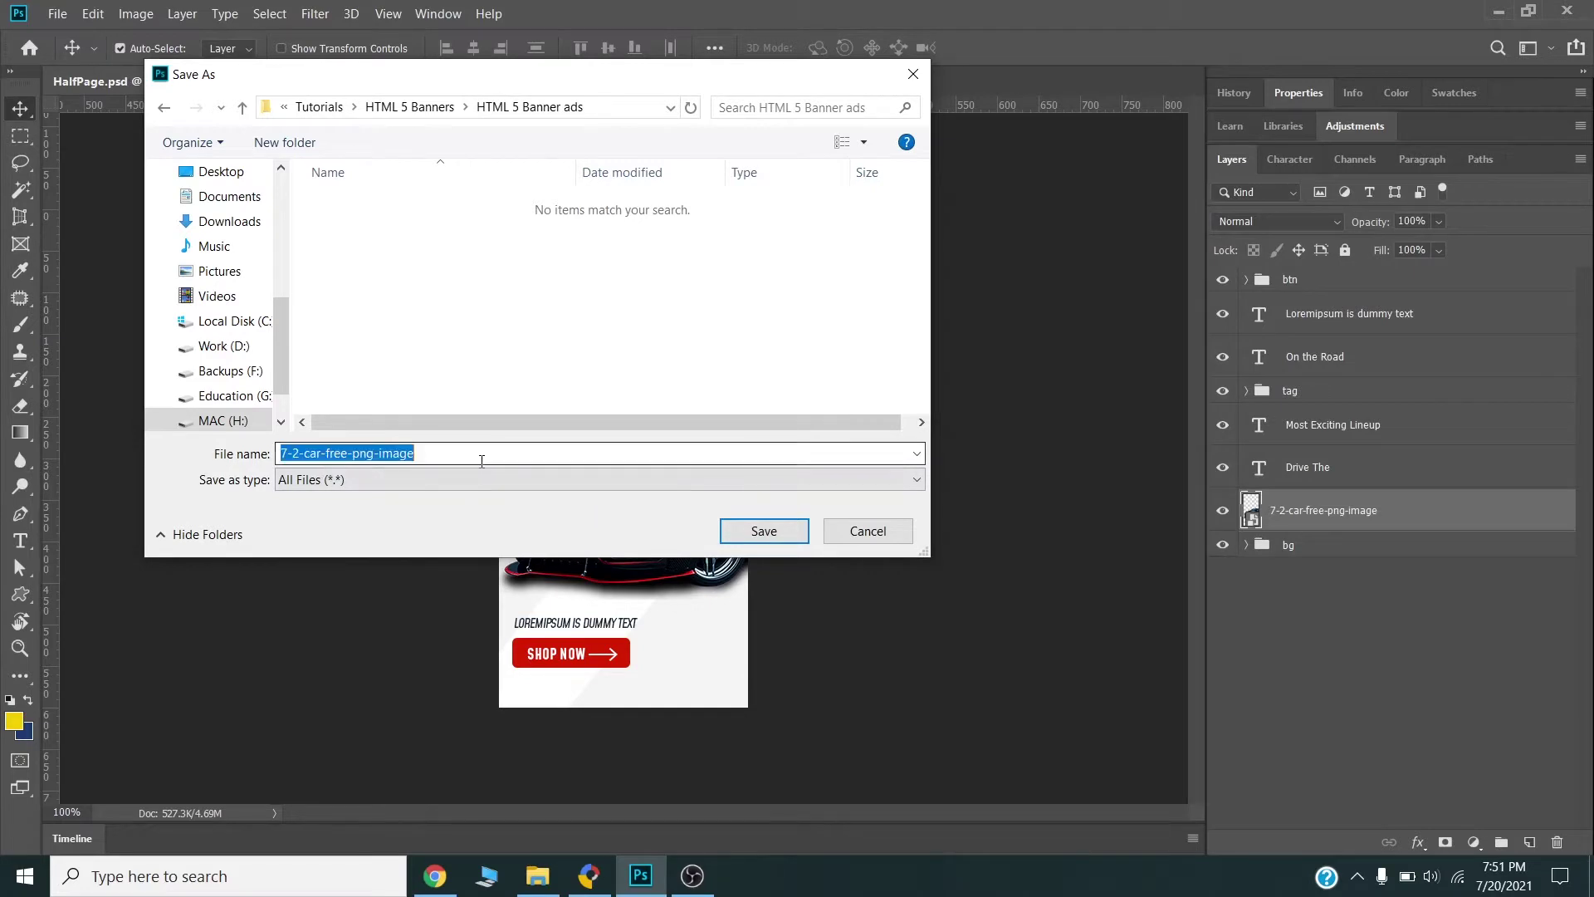
text(i)
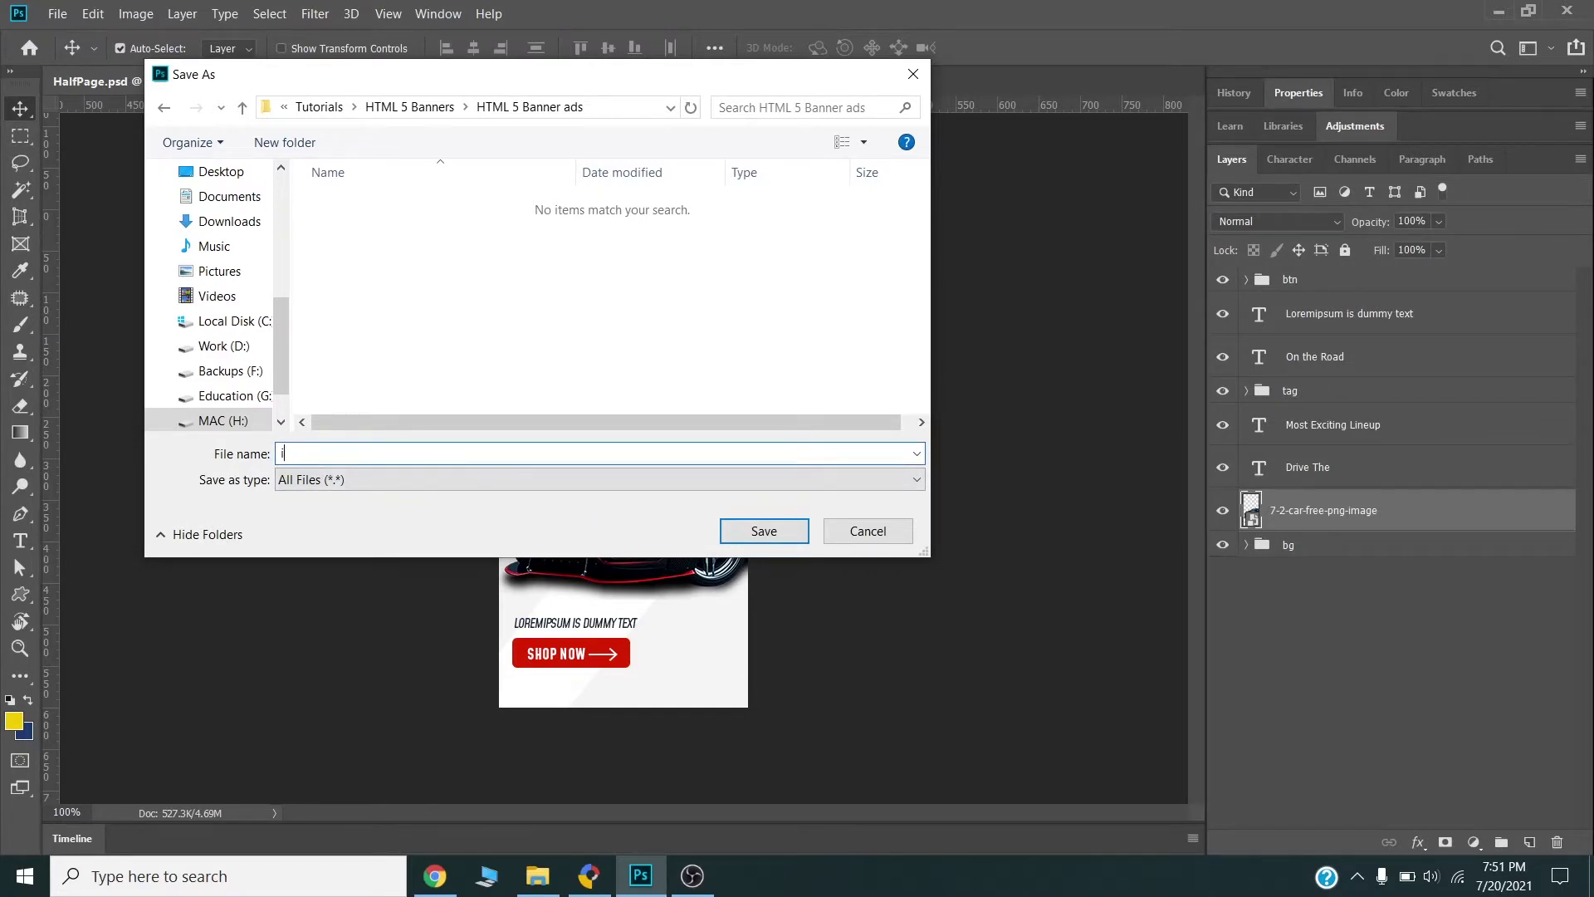
key(BackSpace)
text(car_image)
key(Return)
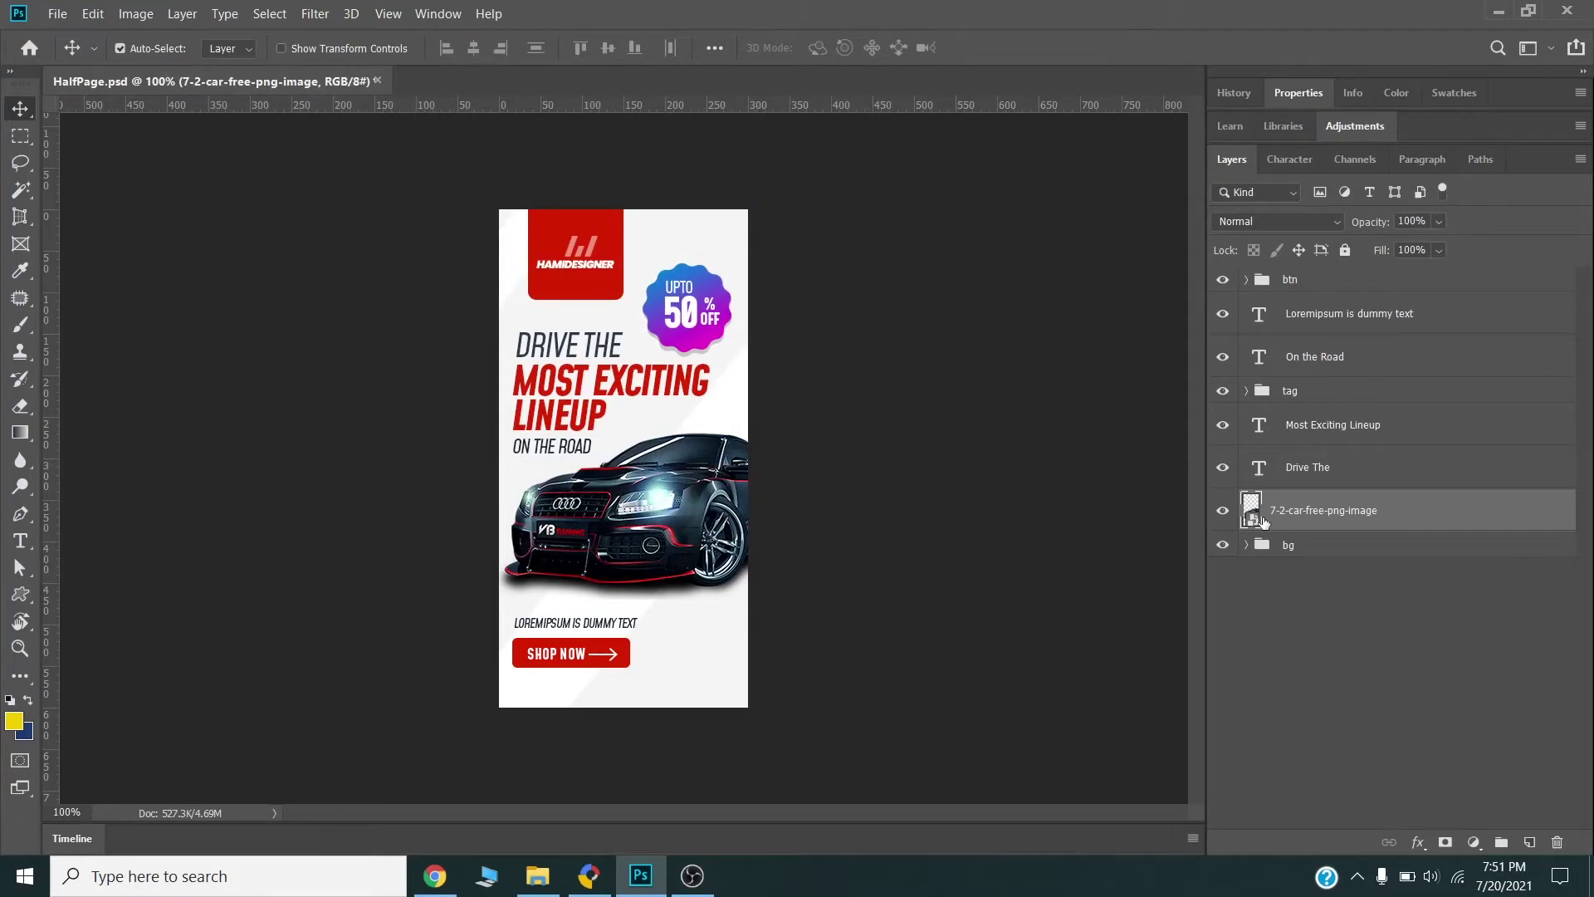
- Quick Export the 50% OFF tag group as a PNG into the banner folder
click(1295, 394)
click(1223, 390)
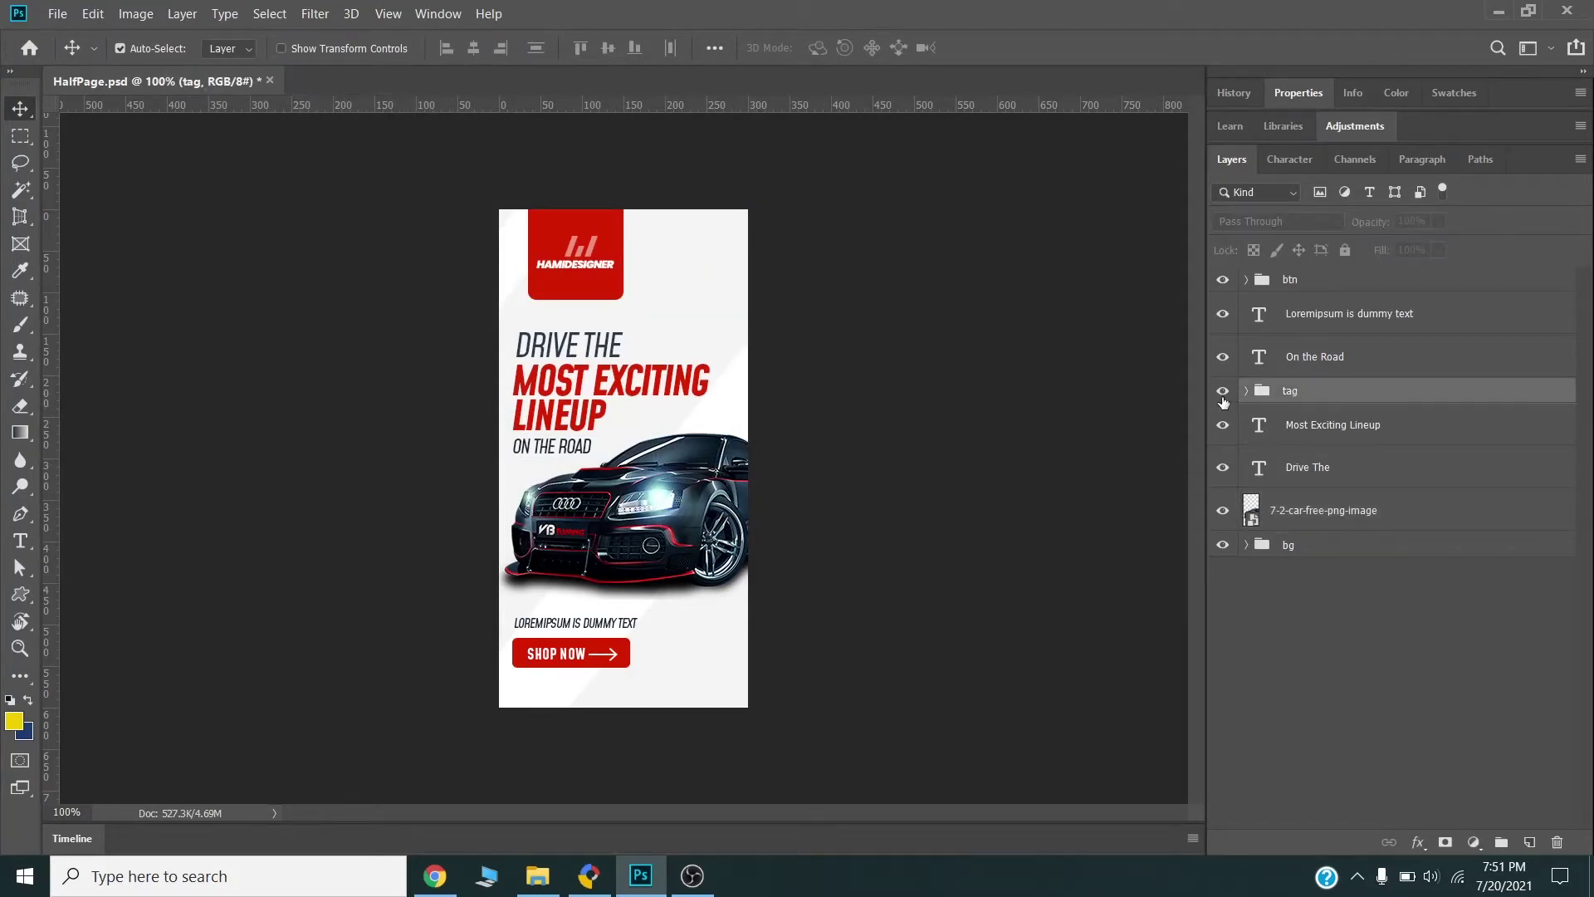
right_click(1317, 392)
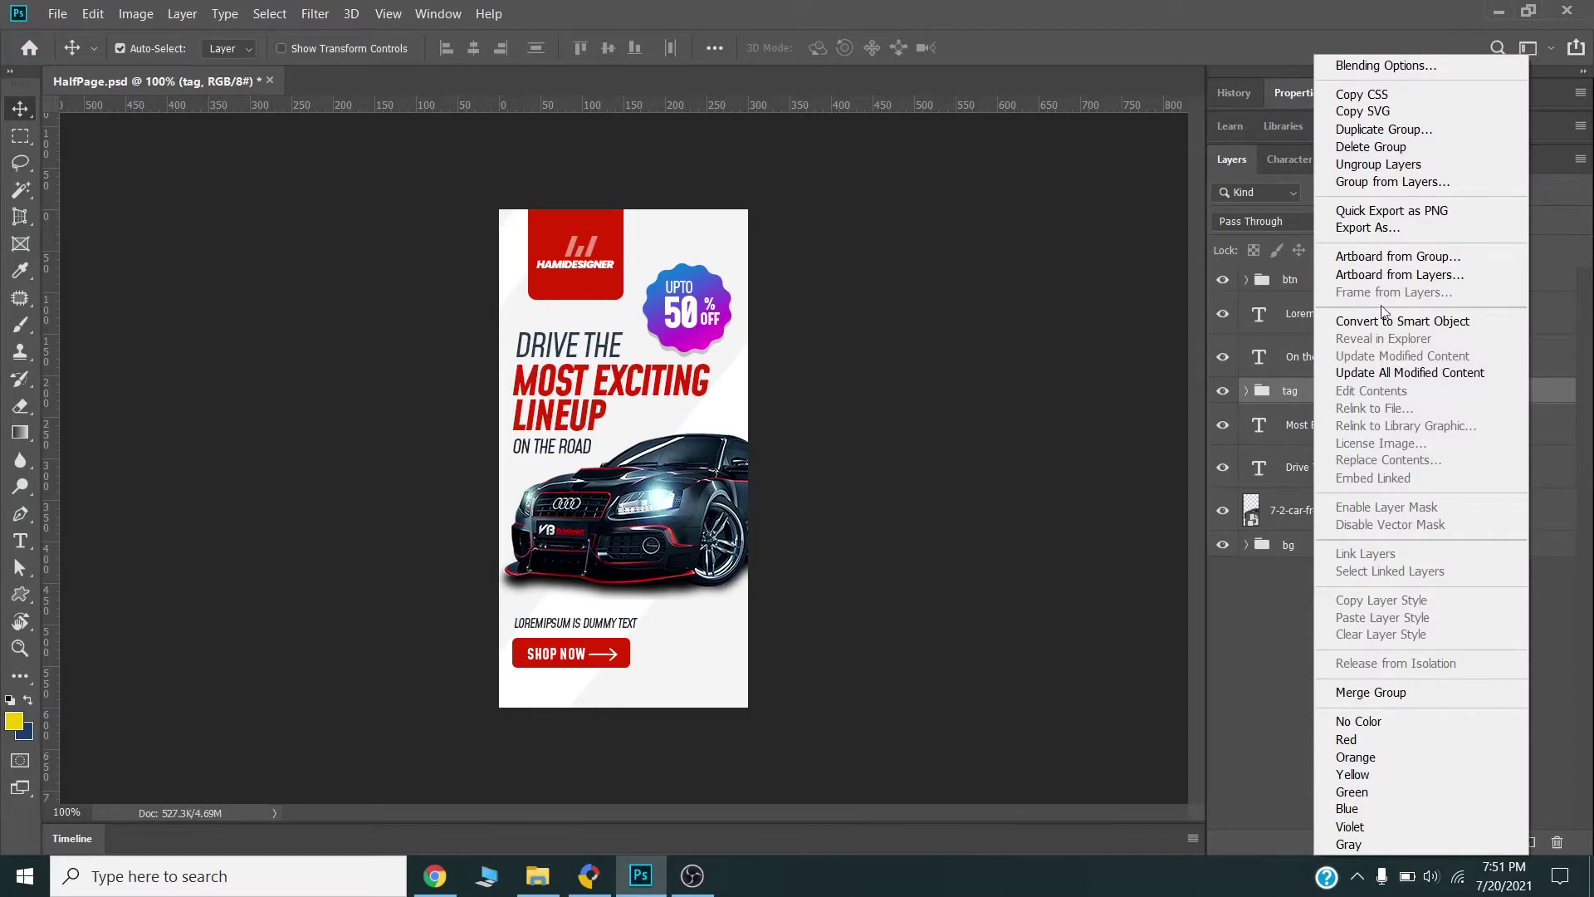
click(1385, 210)
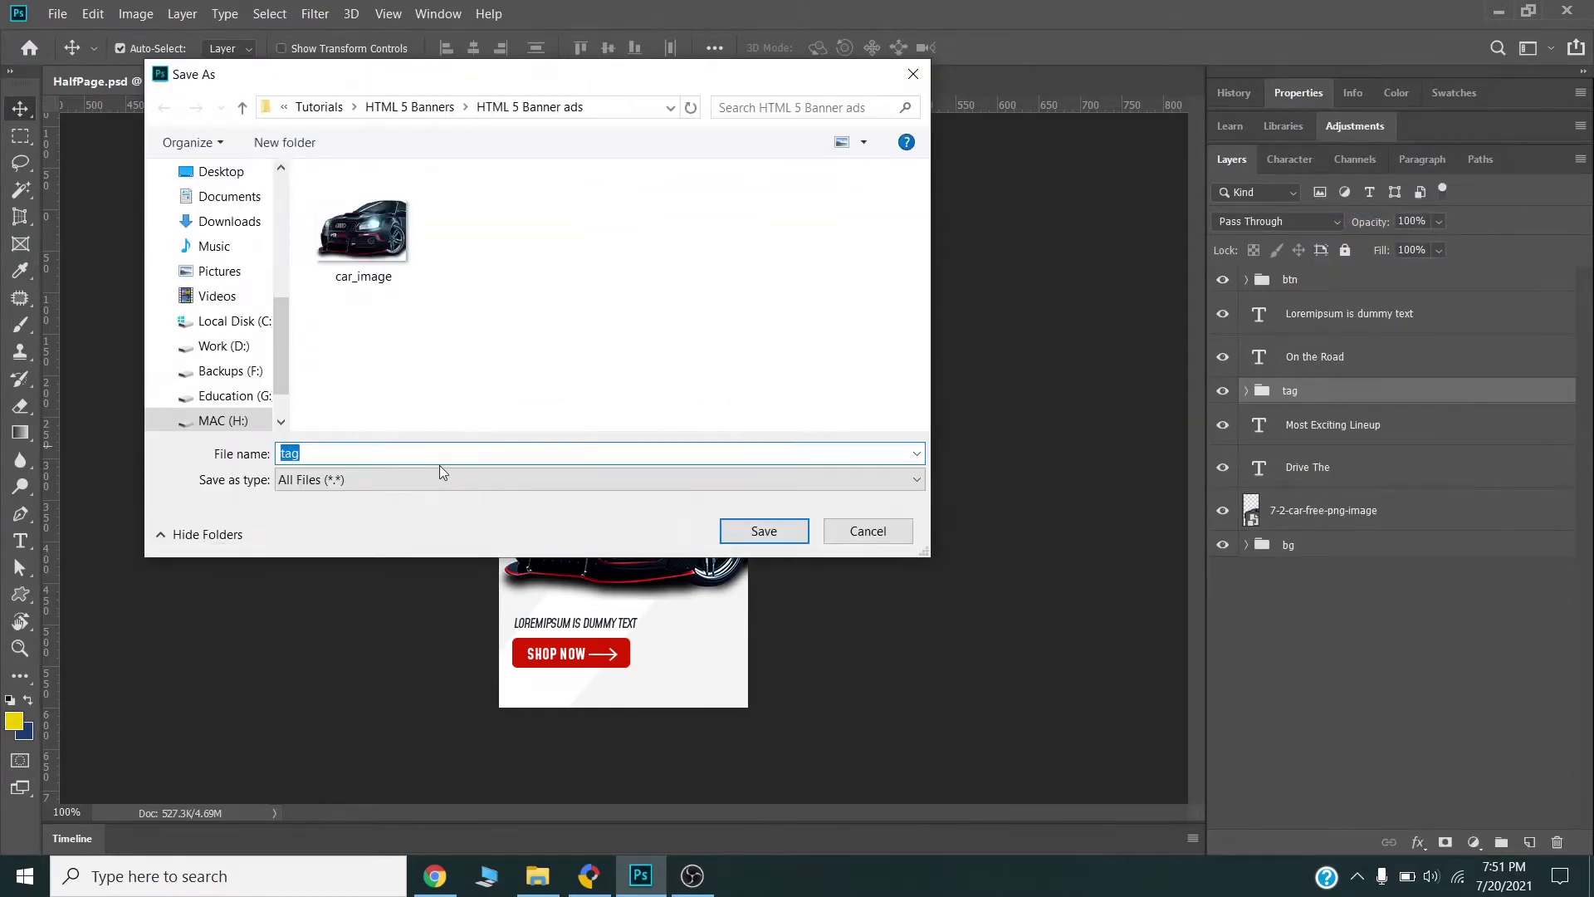
click(779, 528)
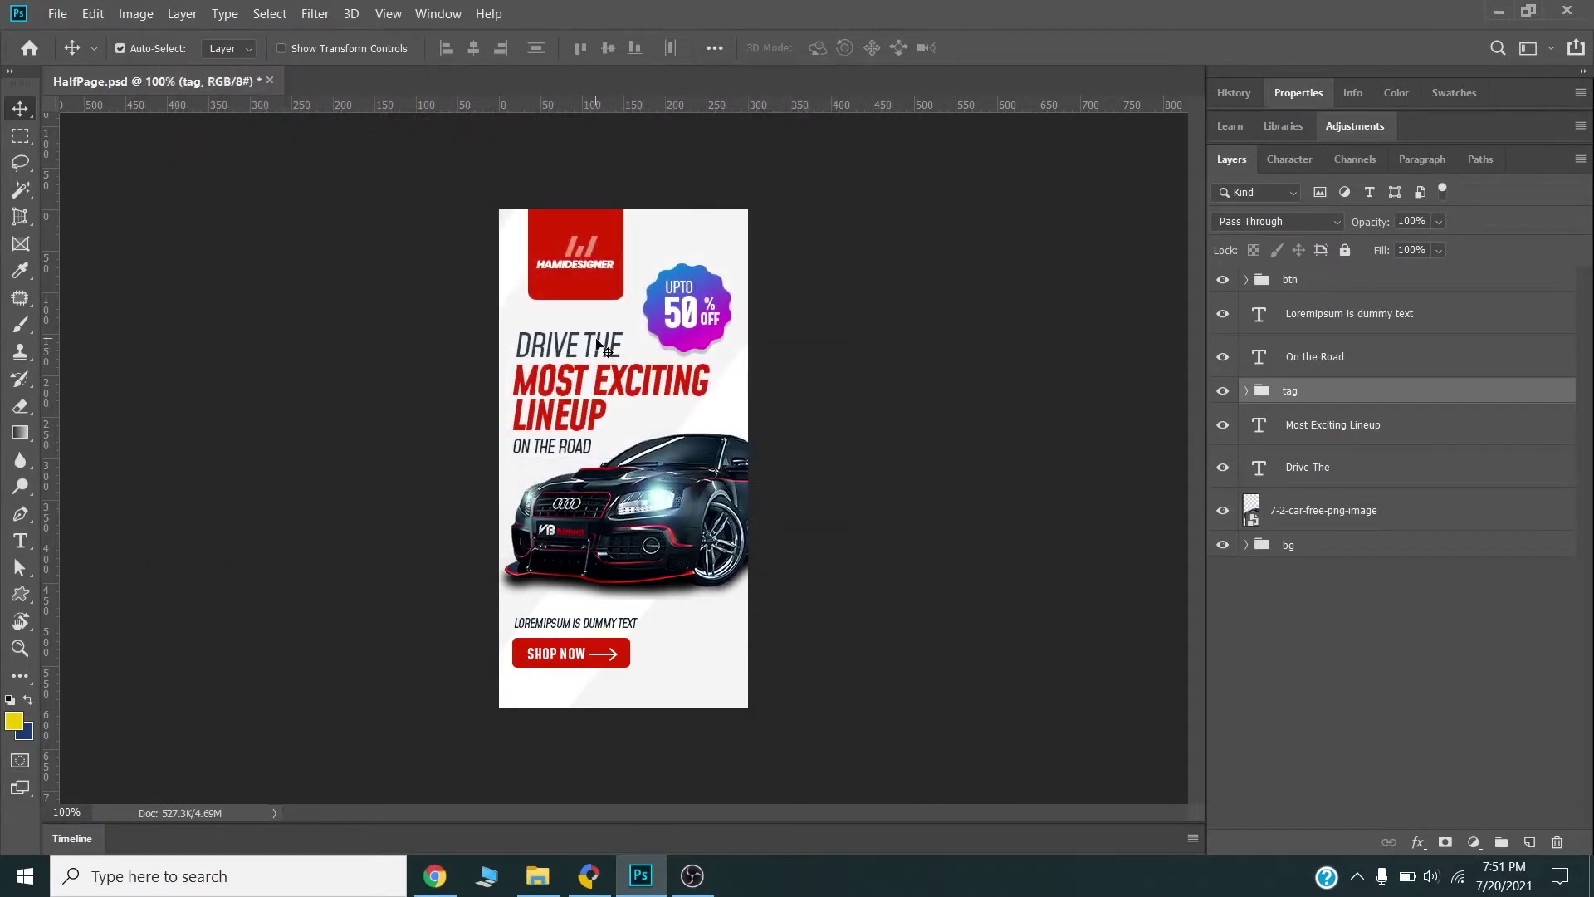
- Quick Export the Drive The text layer as a PNG into the same folder
click(601, 345)
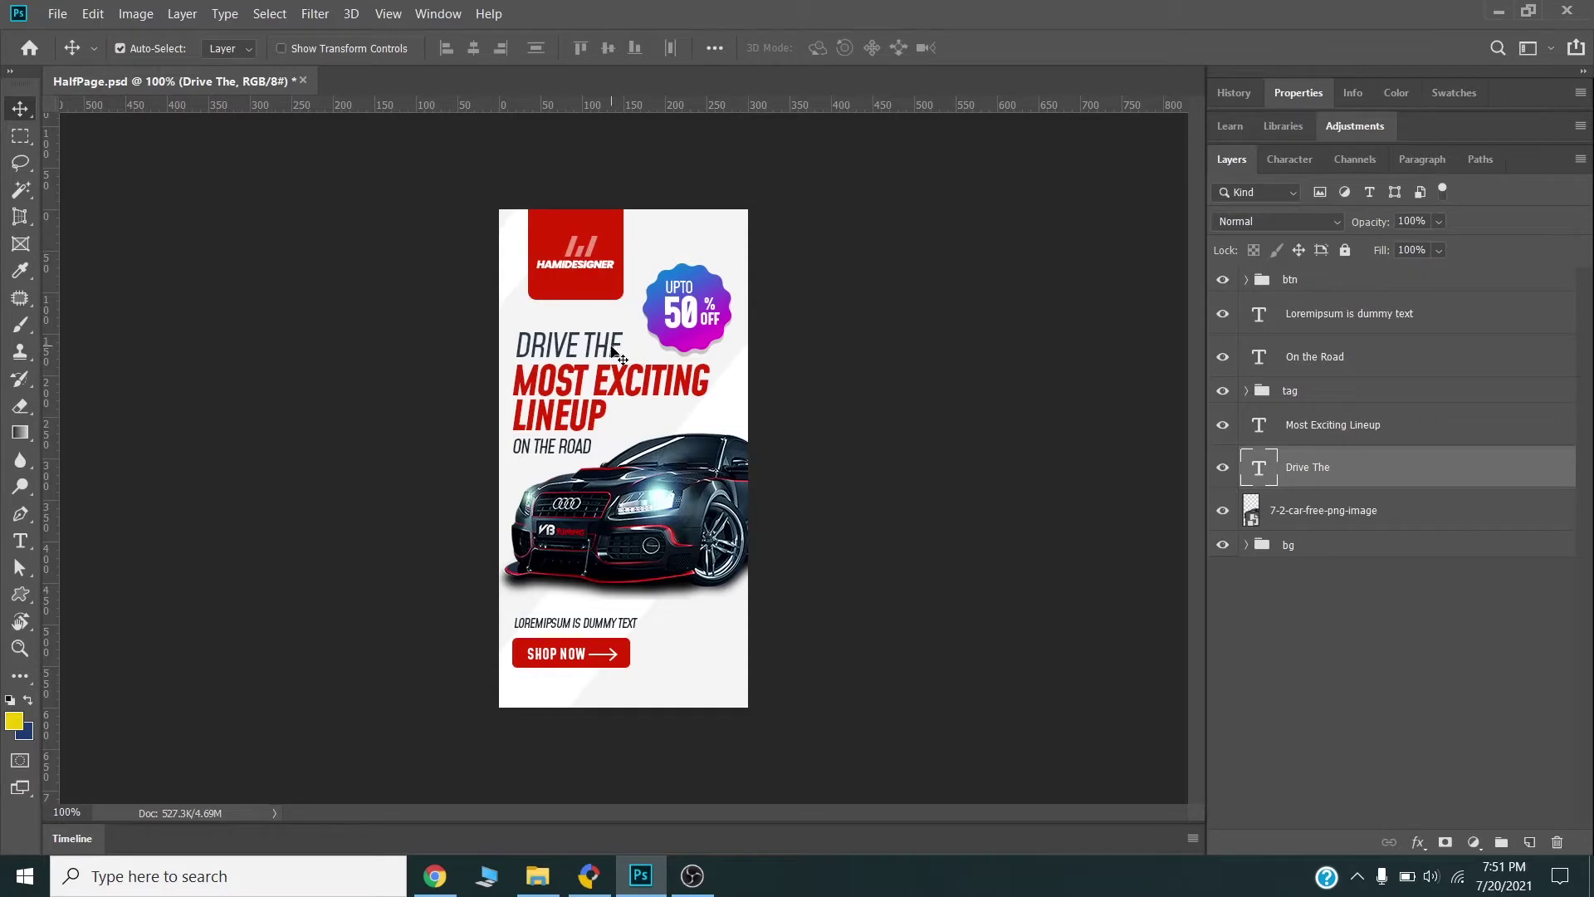
right_click(1358, 485)
click(1162, 151)
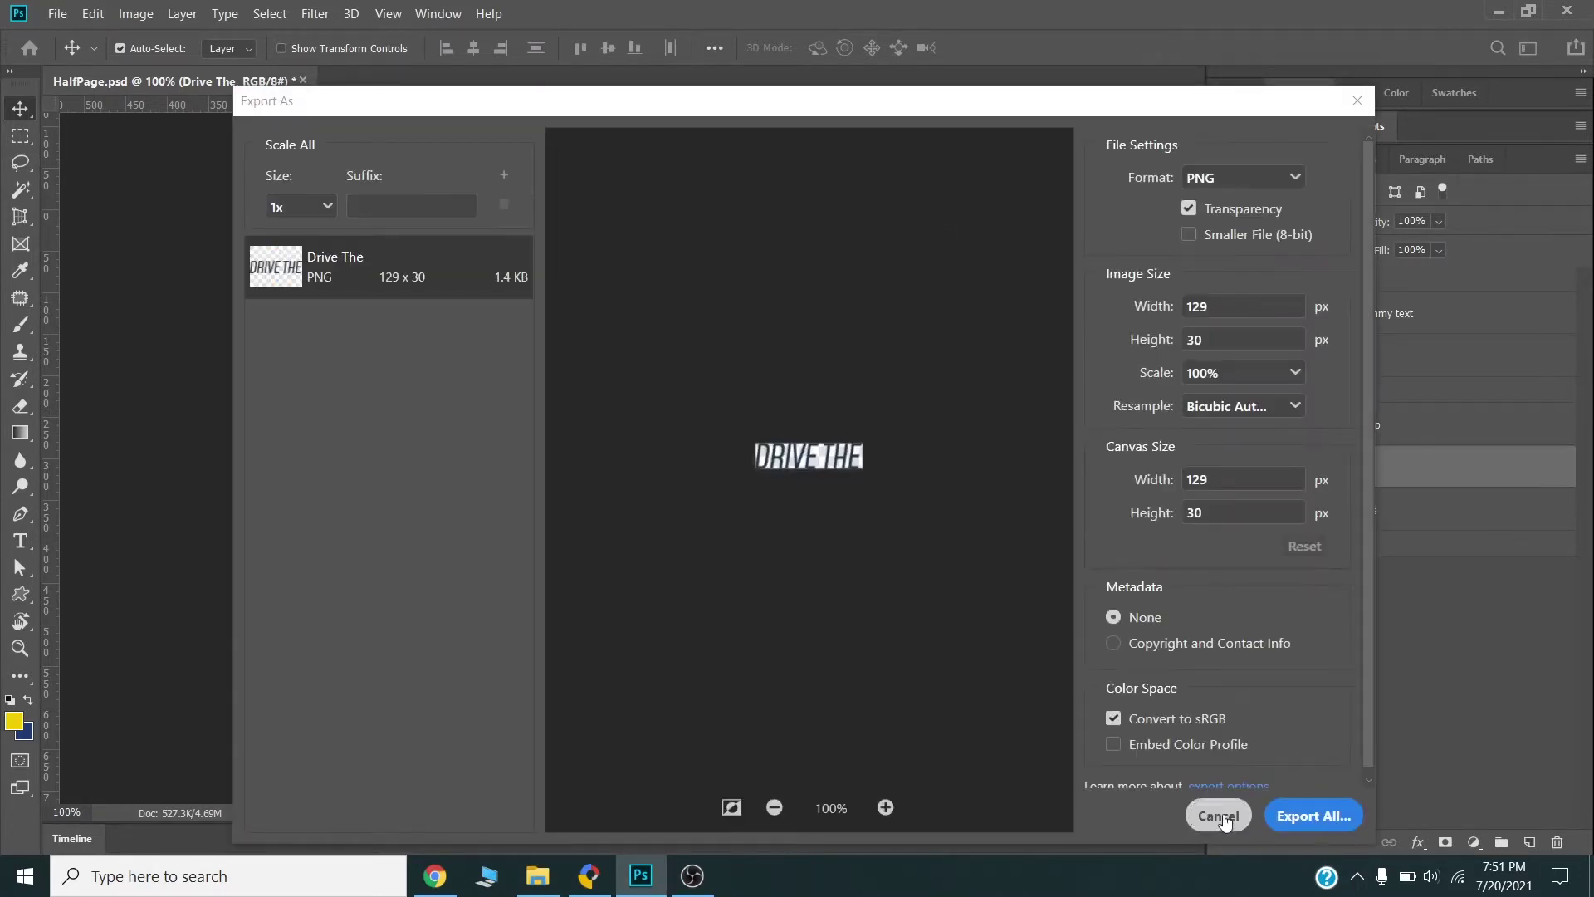
click(1218, 816)
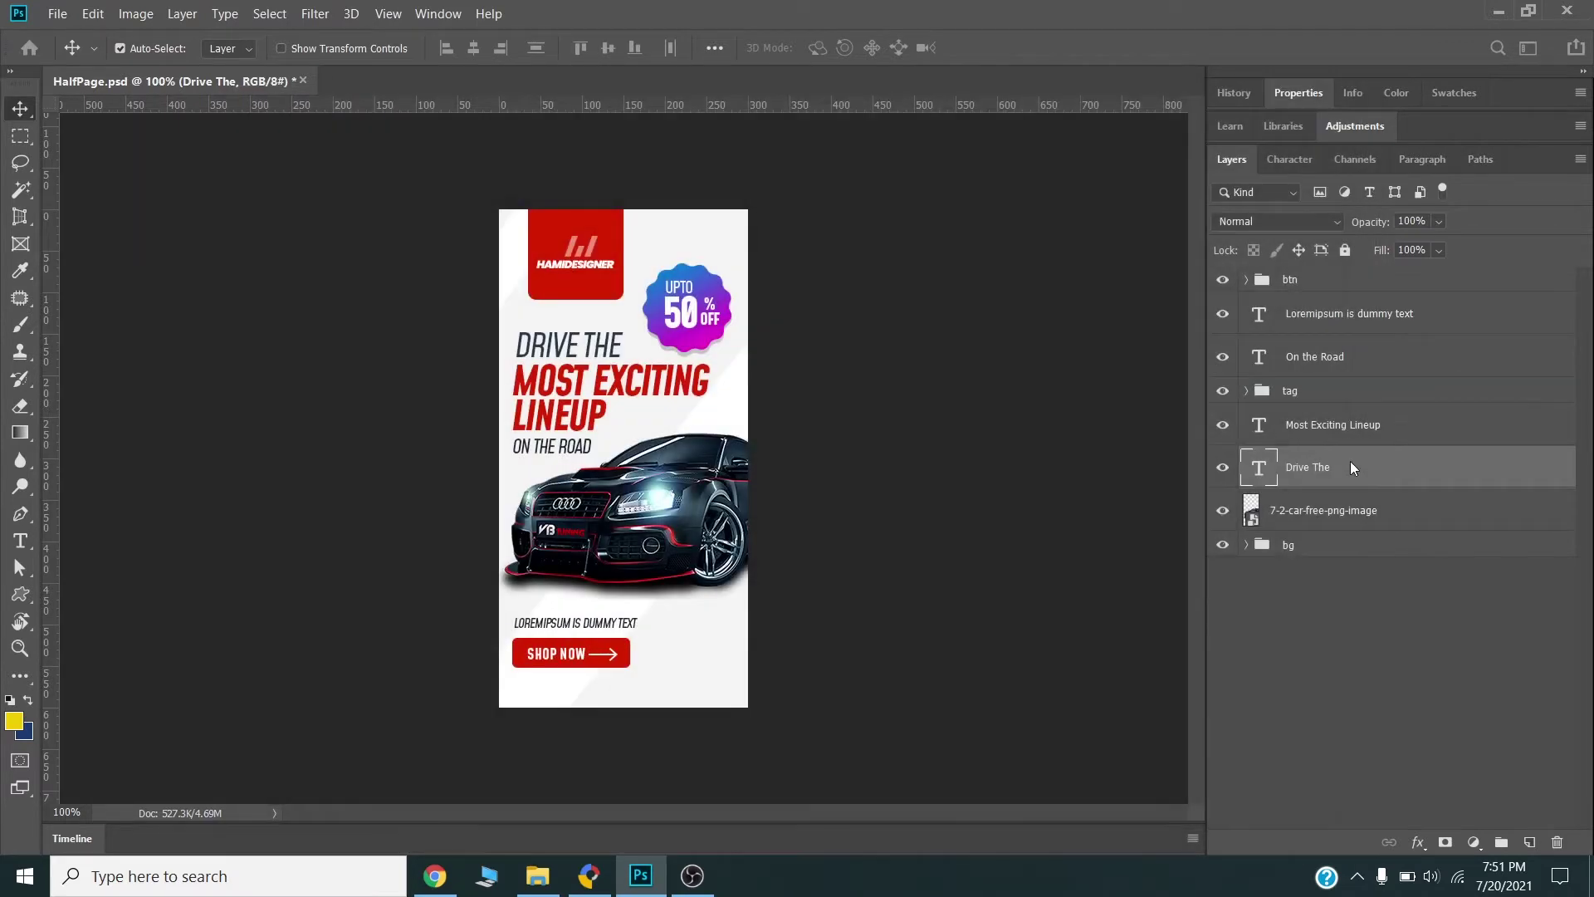
right_click(1351, 464)
click(1156, 152)
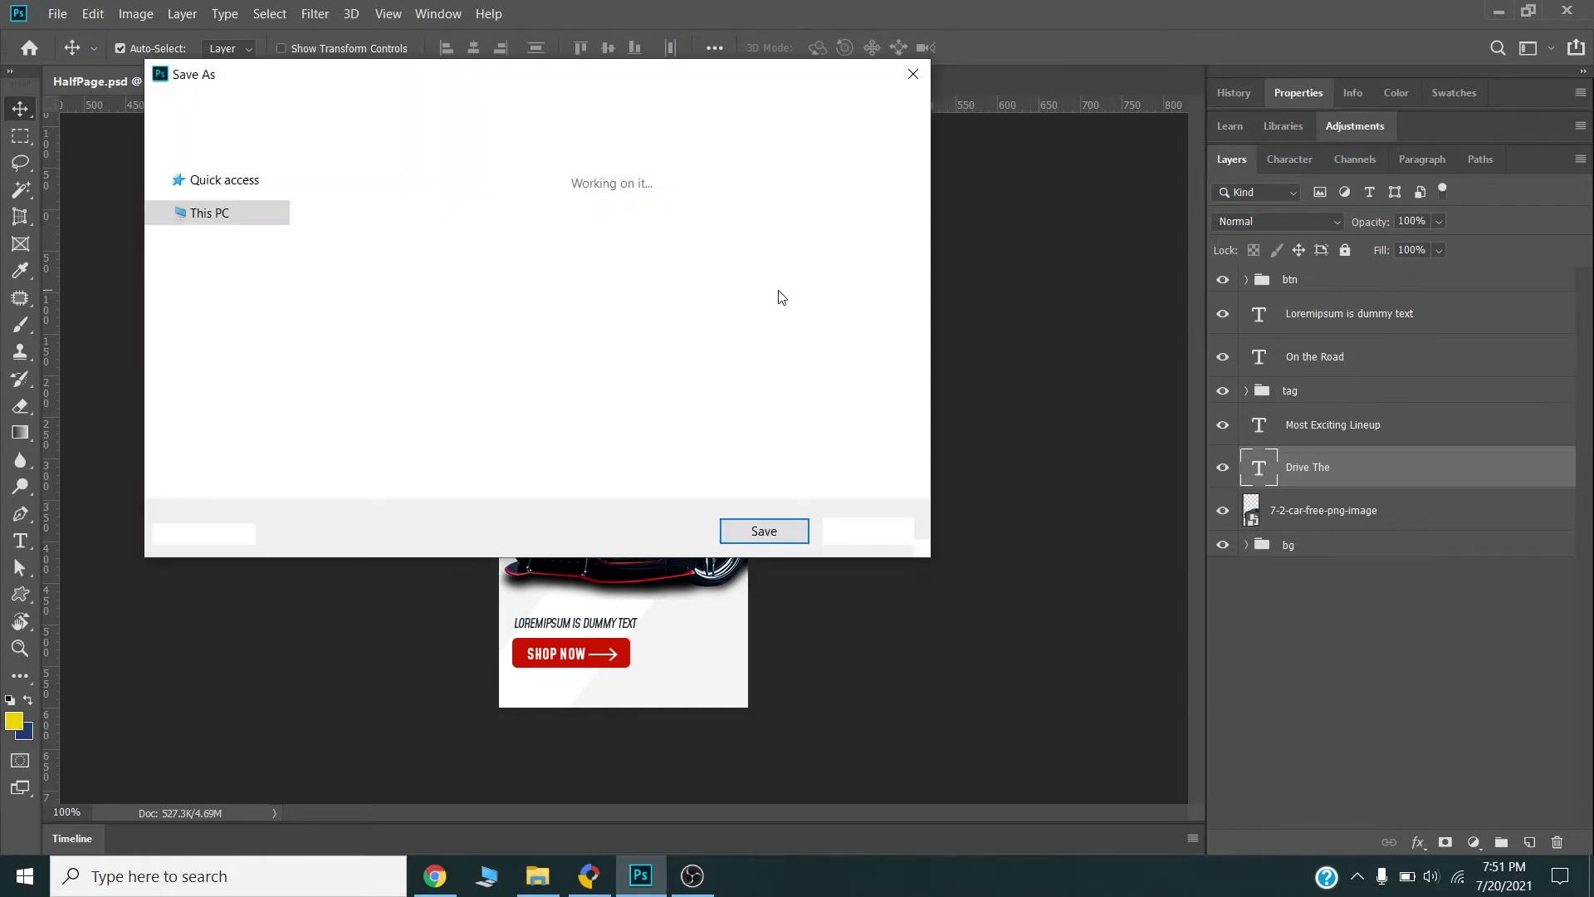
click(739, 530)
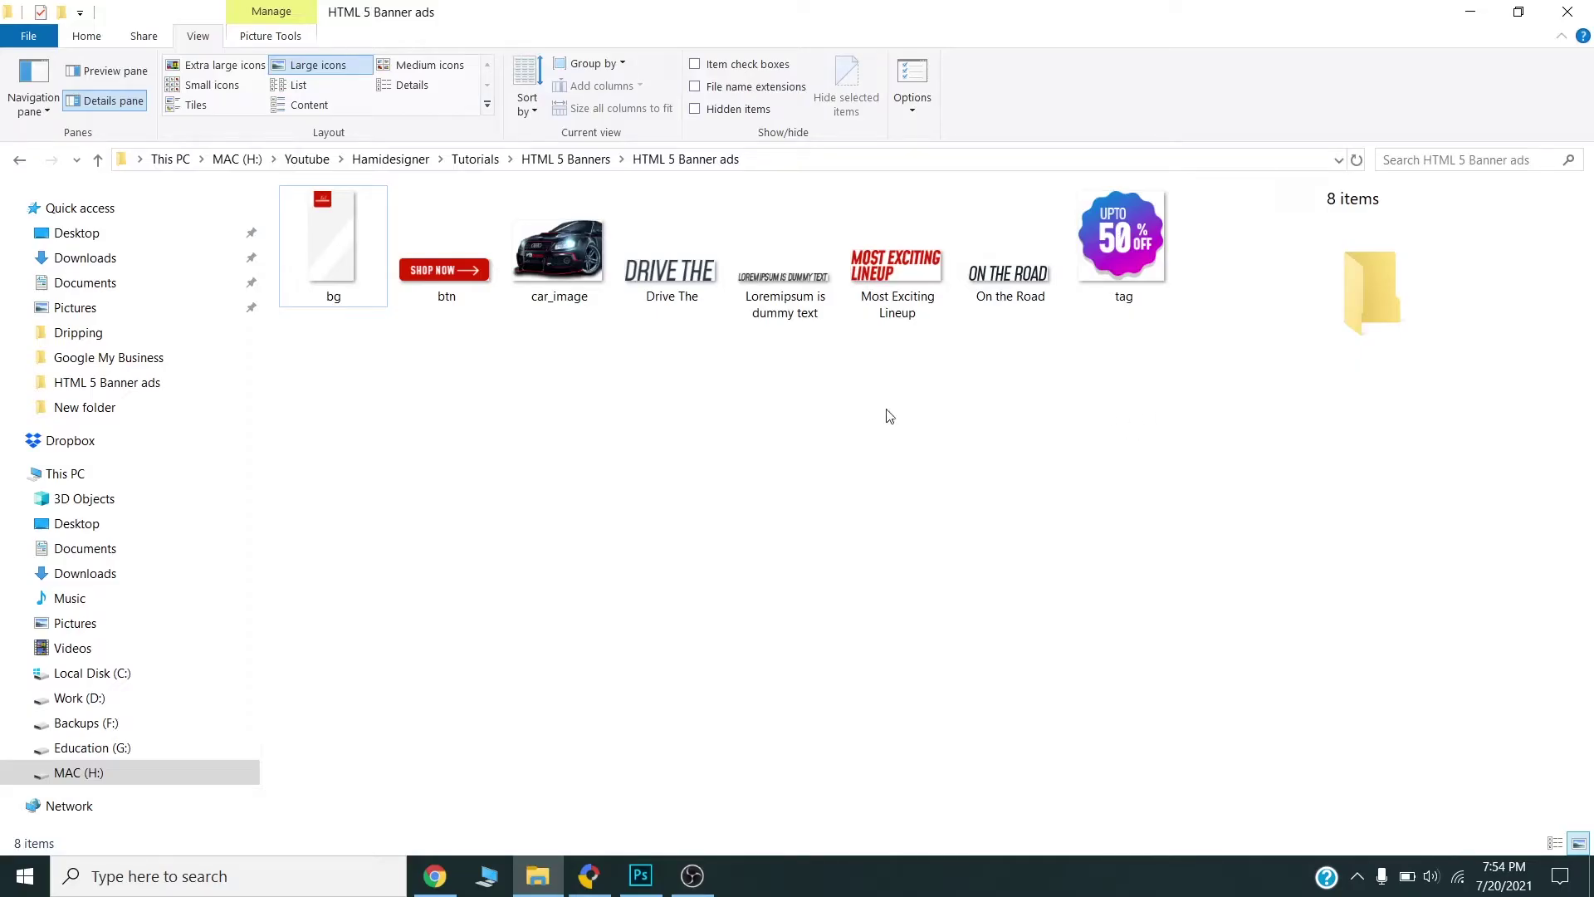
- Marquee-select all eight exported images in the HTML 5 Banner ads folder
drag(1166, 361, 316, 236)
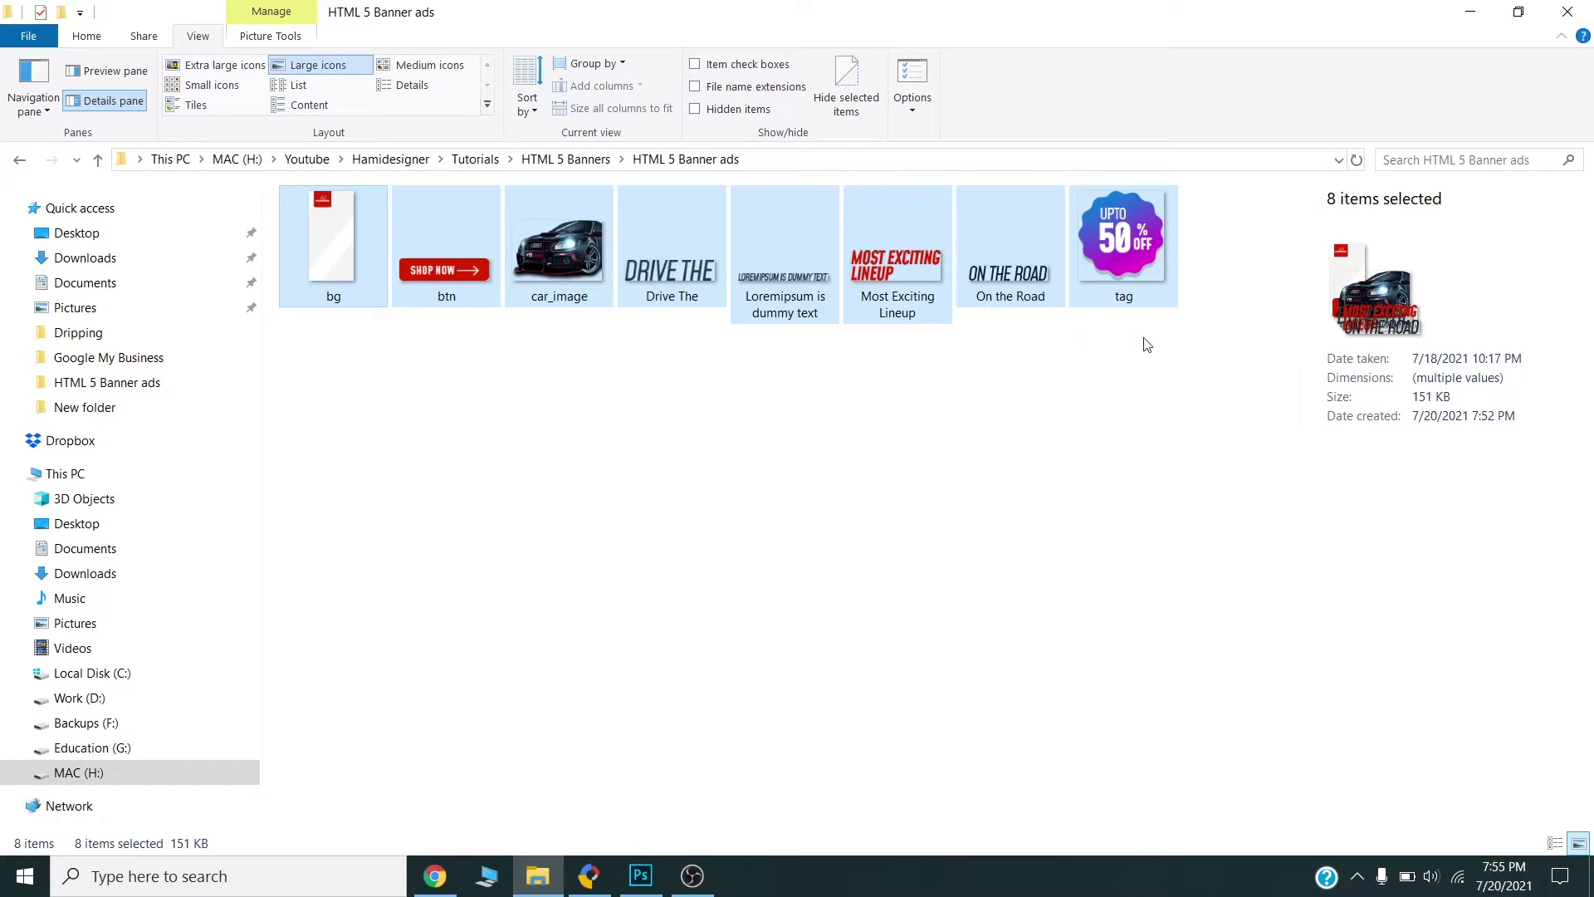
drag(1148, 343, 316, 221)
- Go to compressor.io in a new Chrome tab
key(alt+Tab)
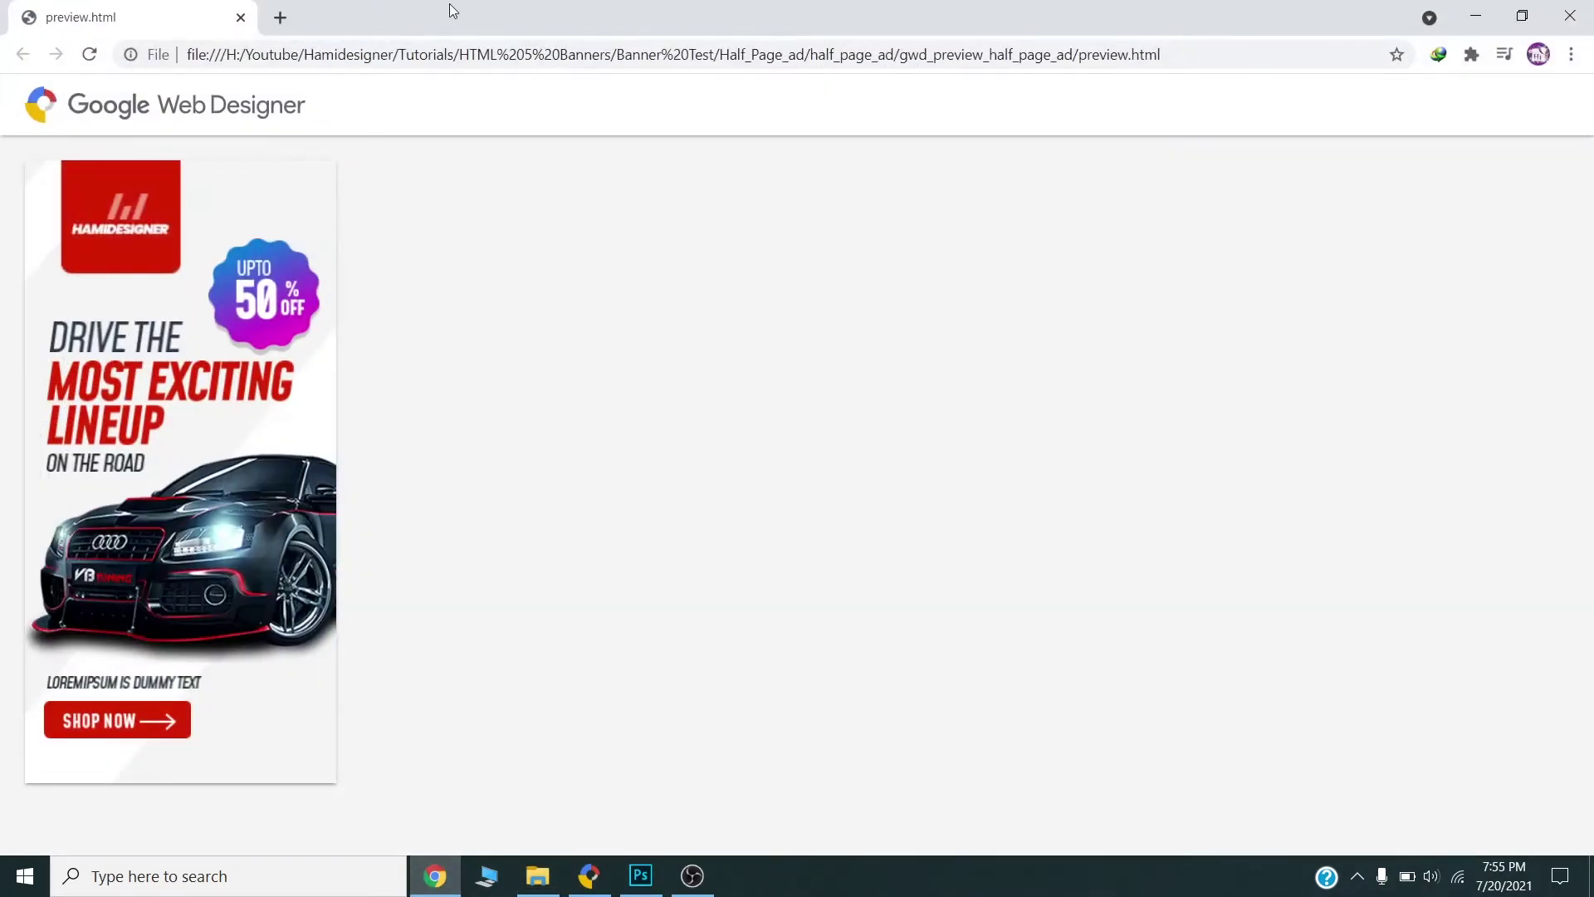
click(279, 19)
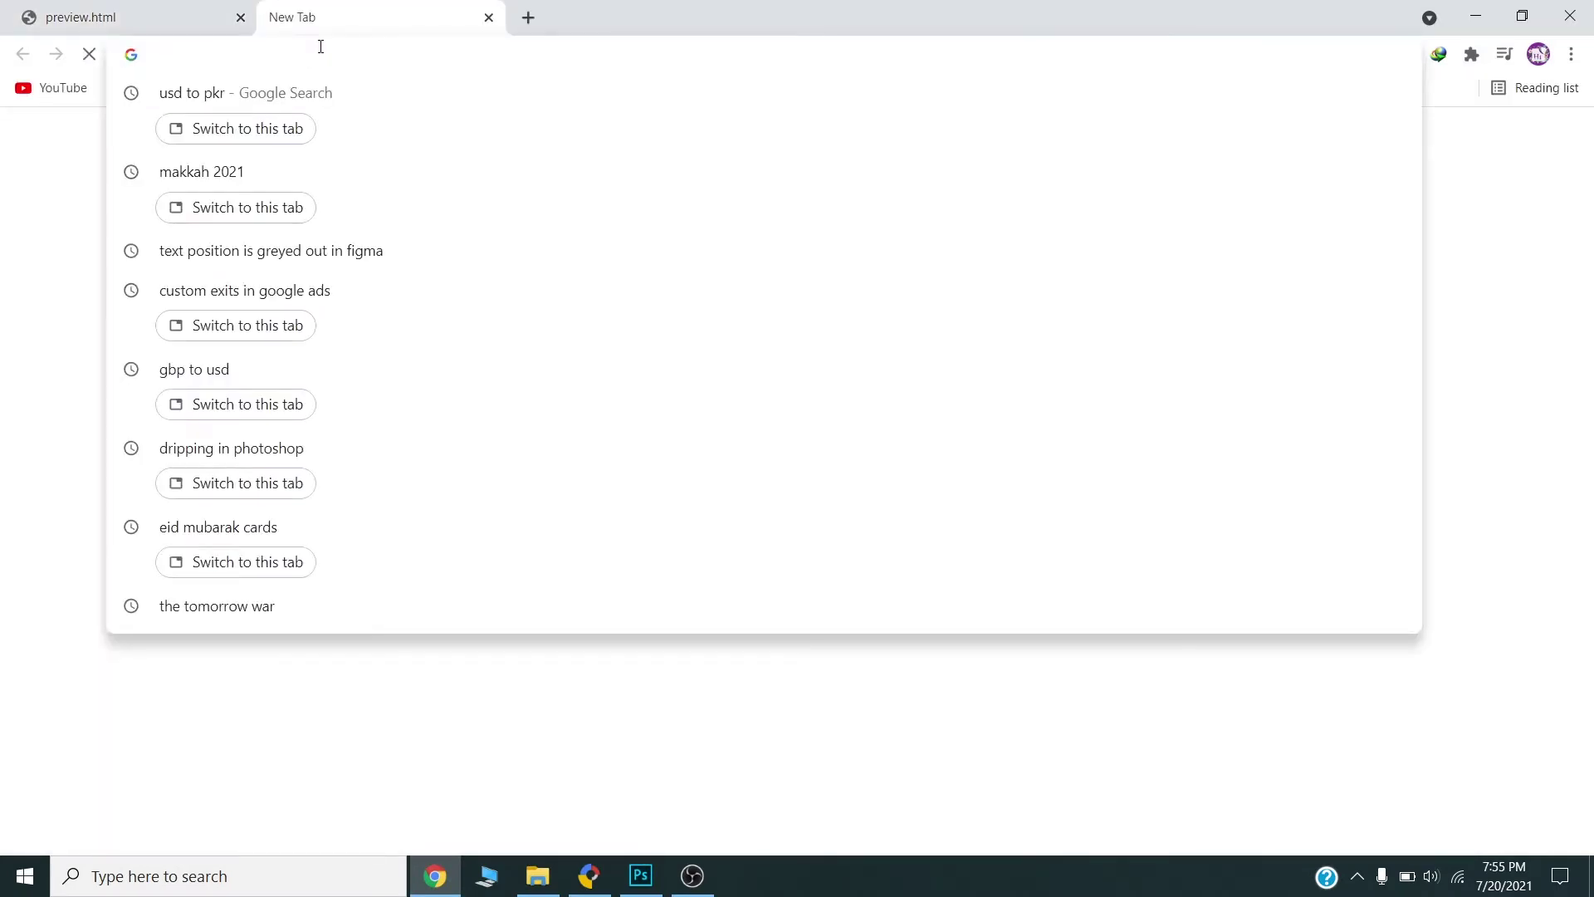
text(compressor.io)
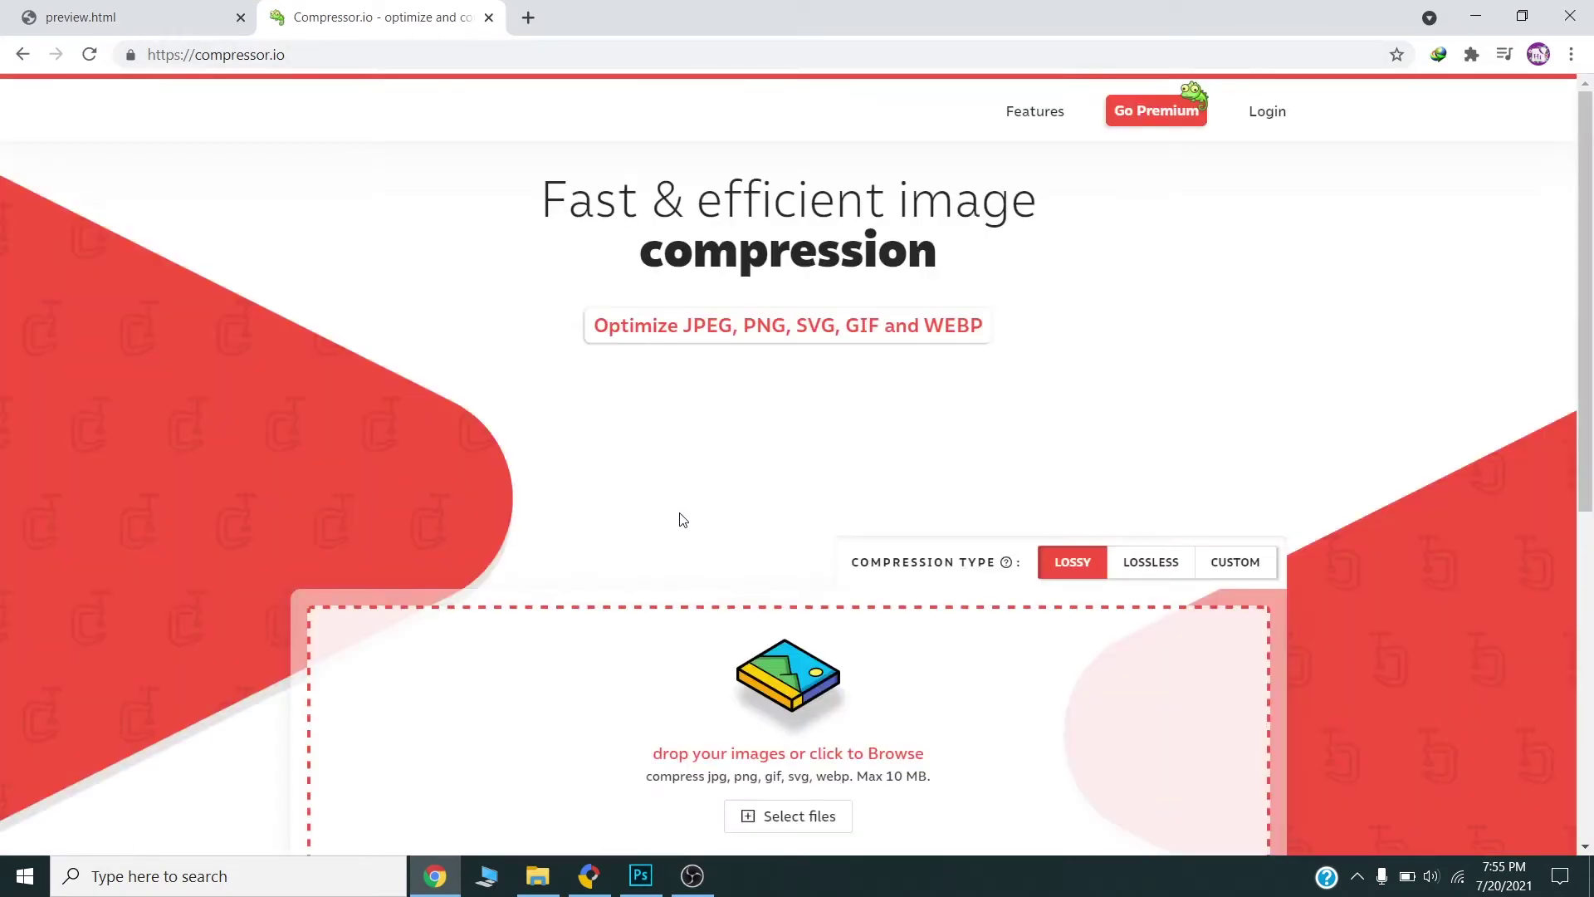
scroll(682, 519, down, 3)
- Drop the eight banner images onto Compressor.io and download all results as compressor.zip
click(538, 876)
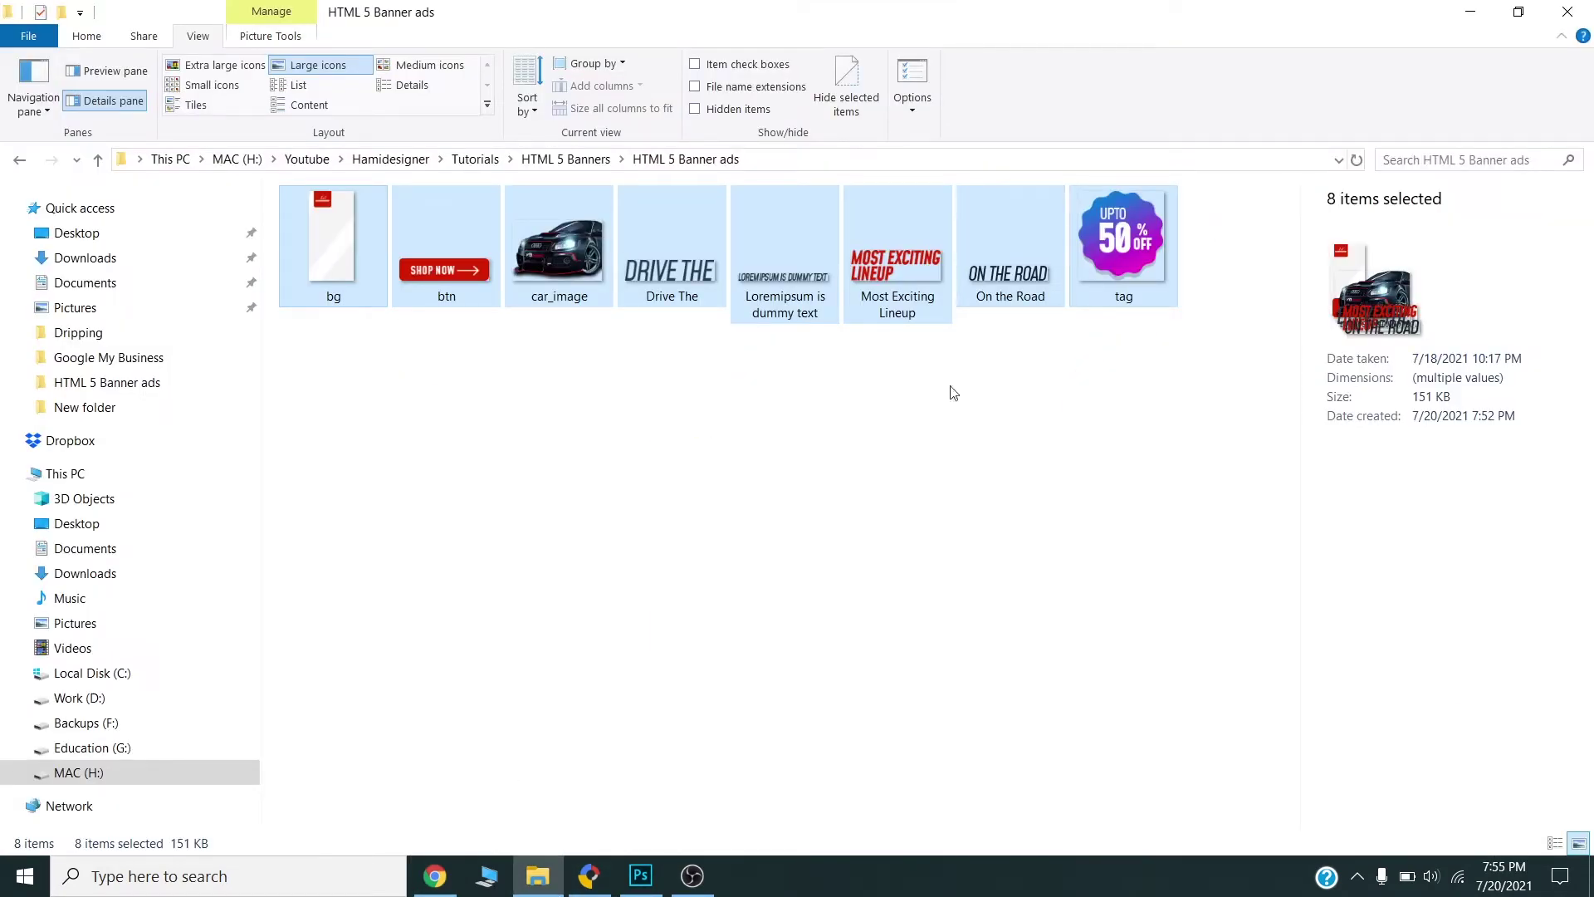
drag(1121, 249, 842, 437)
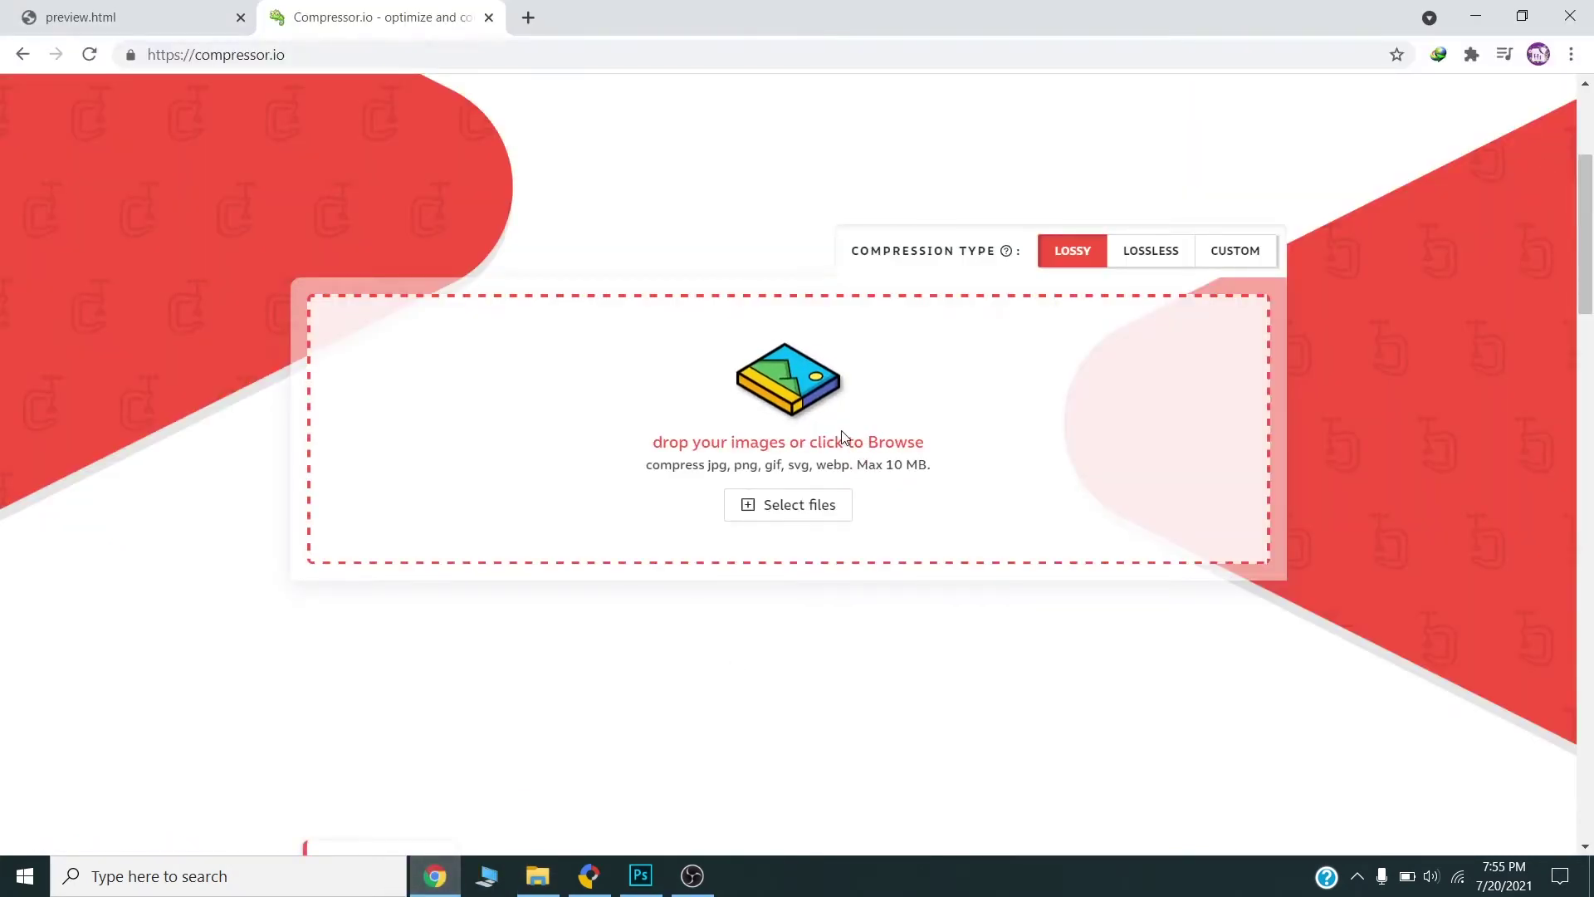
scroll(748, 374, down, 3)
scroll(713, 453, down, 1)
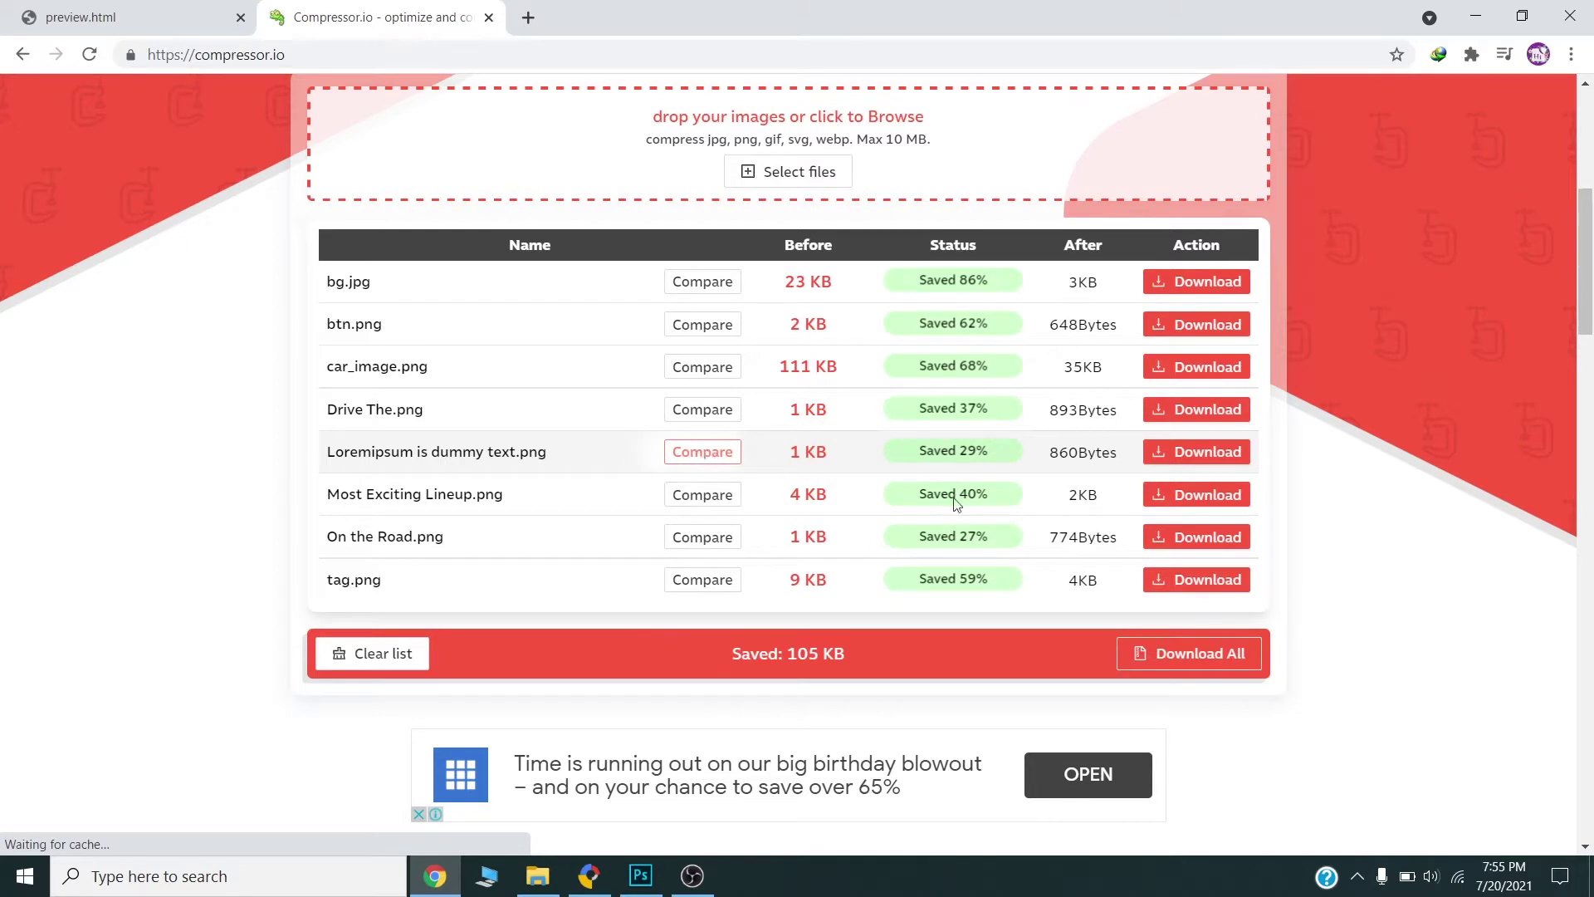
click(1163, 656)
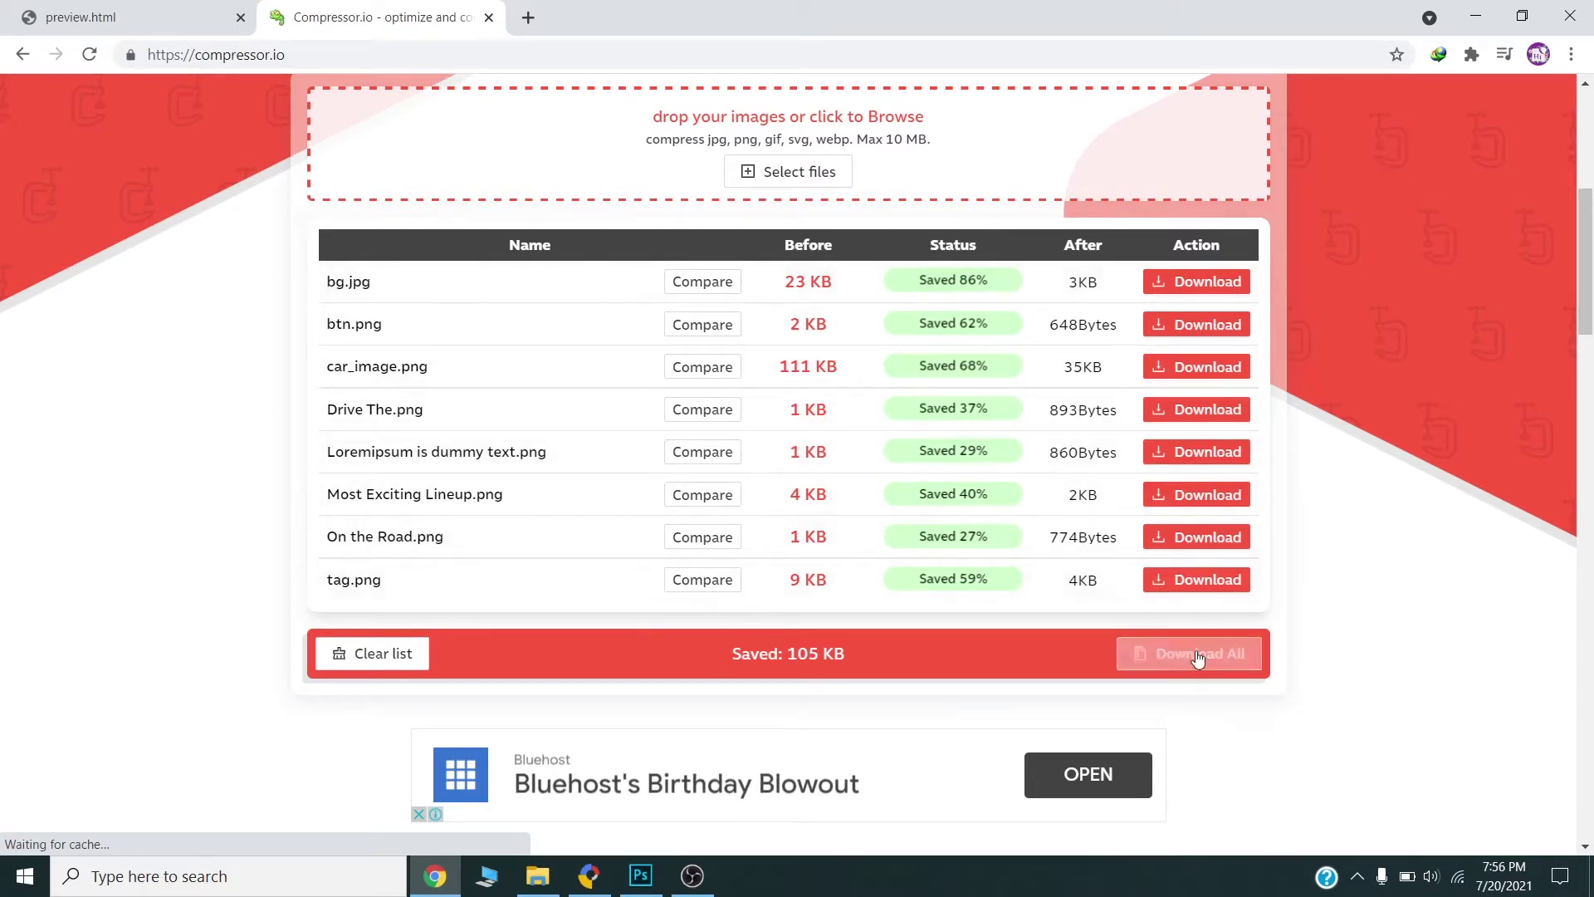
click(1195, 656)
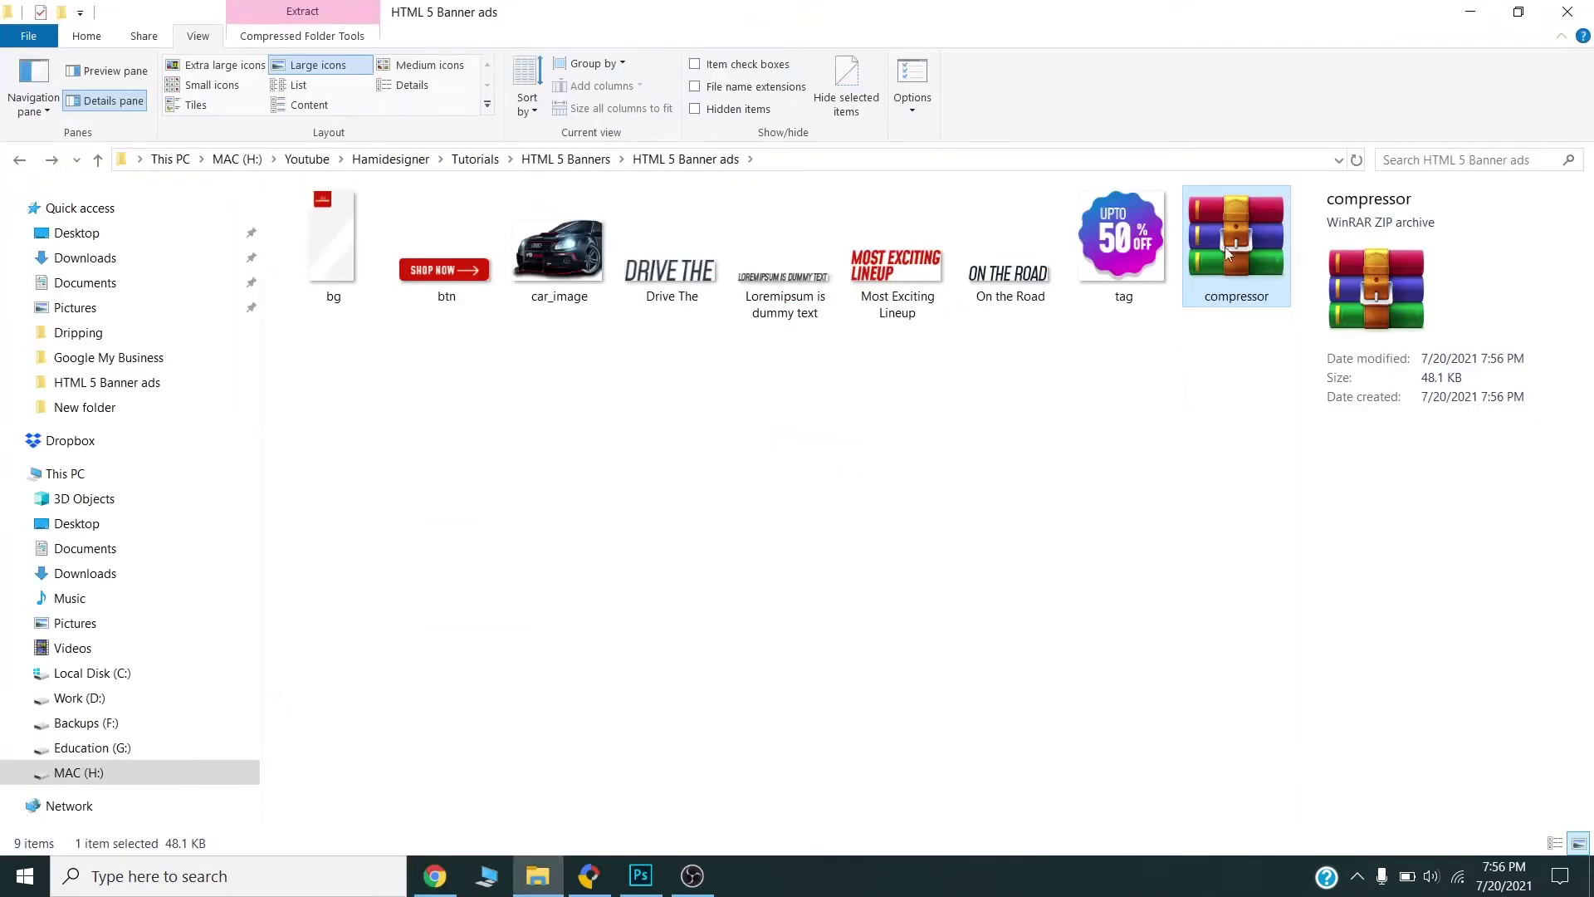
- Extract compressor.zip and review the eight compressed images in the resulting images folder
right_click(1226, 242)
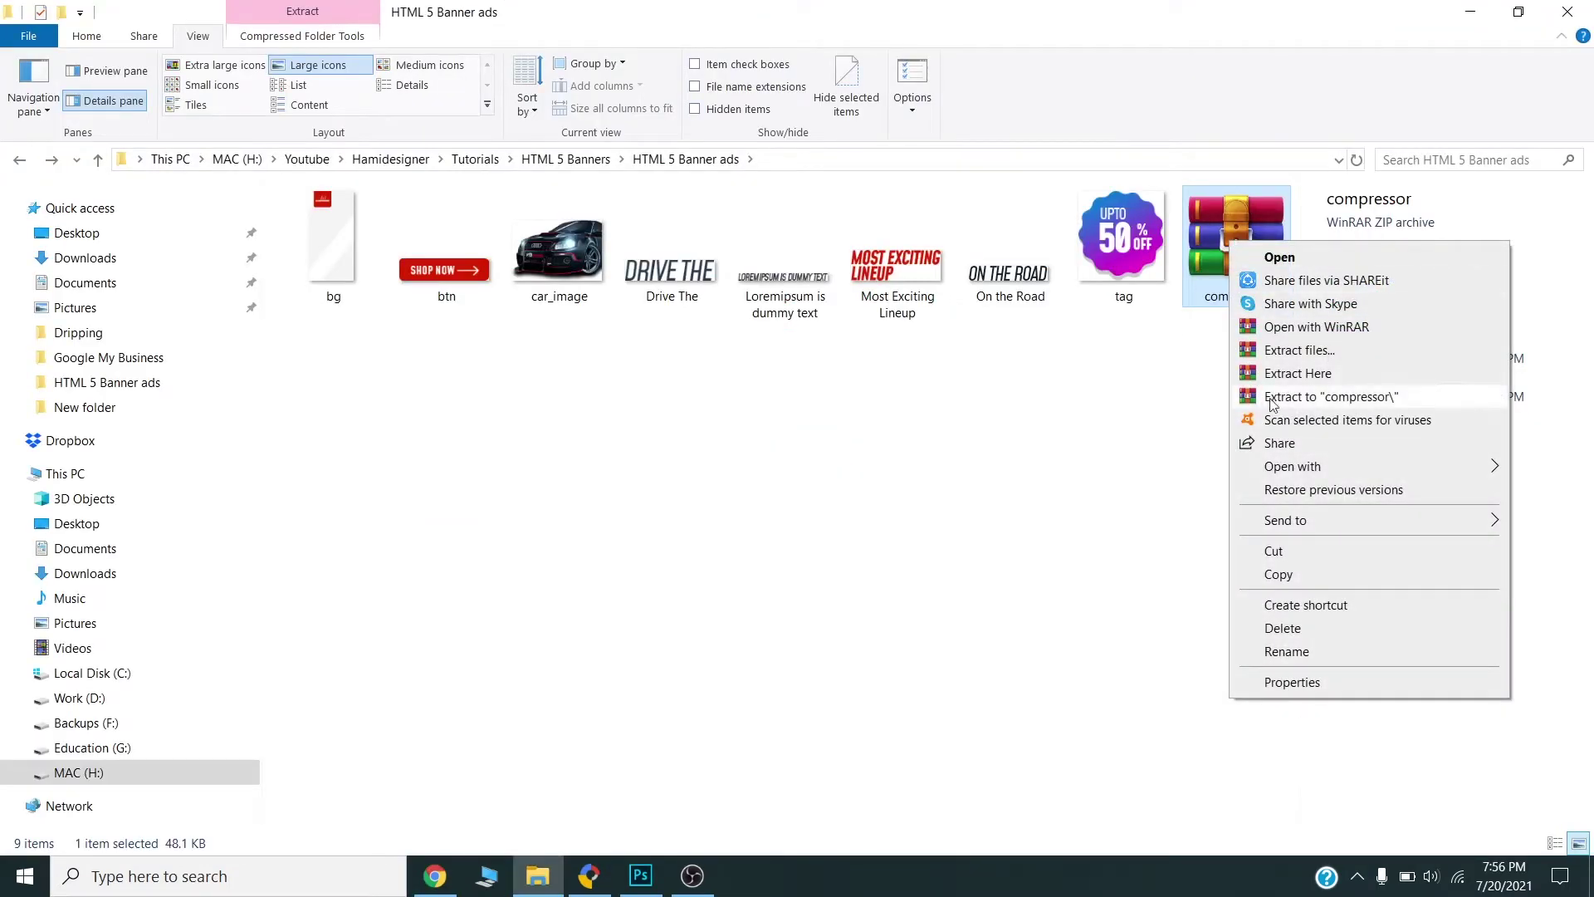
click(1312, 396)
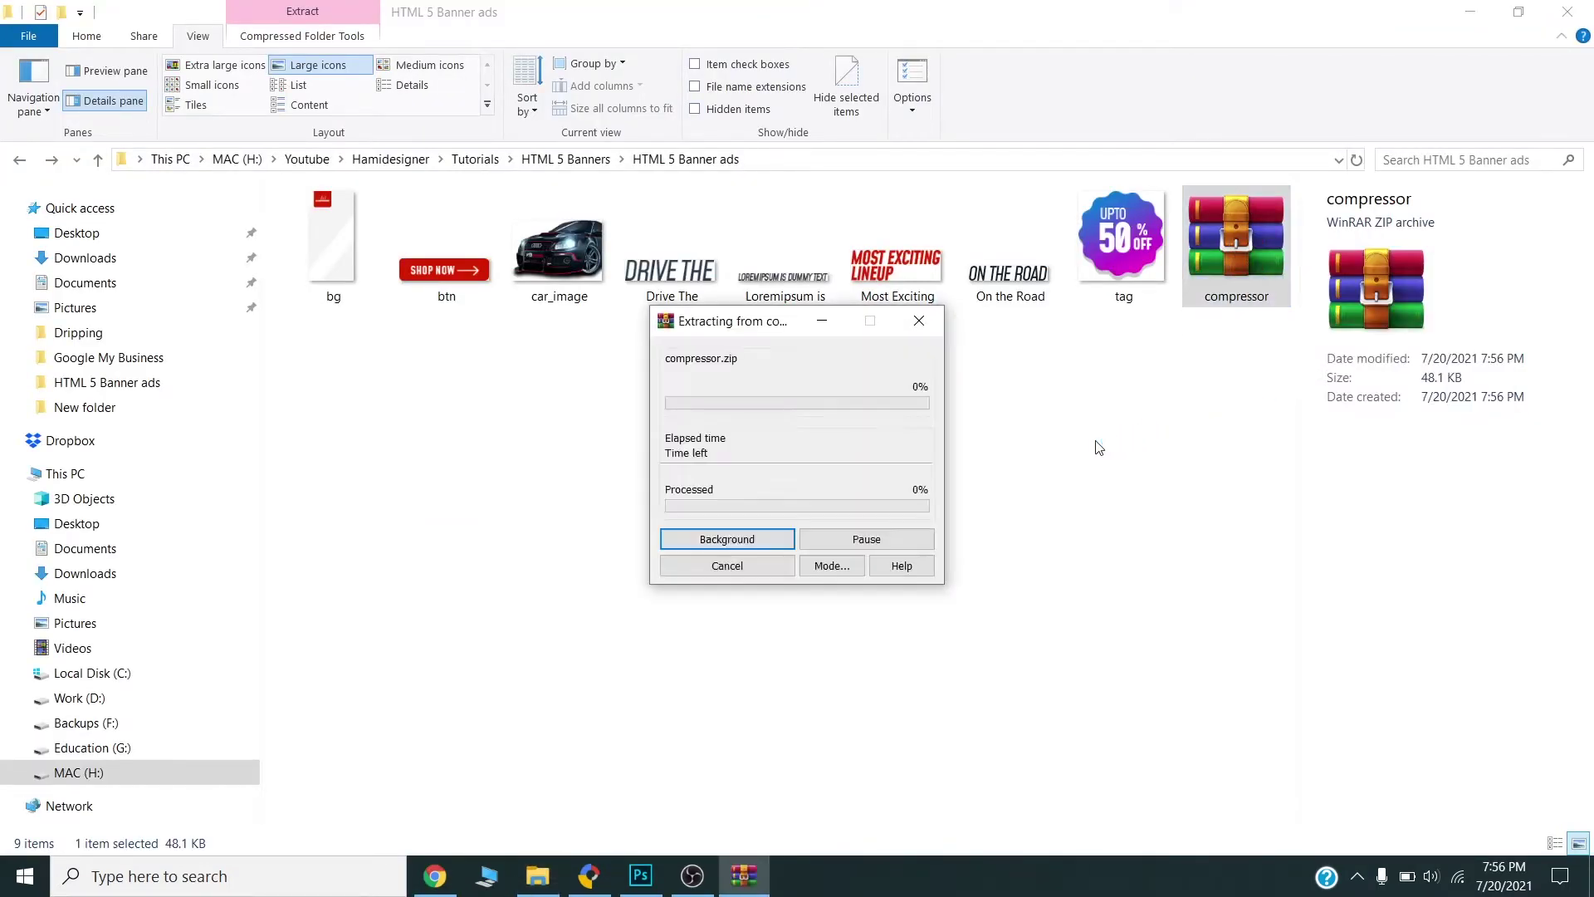
double_click(342, 266)
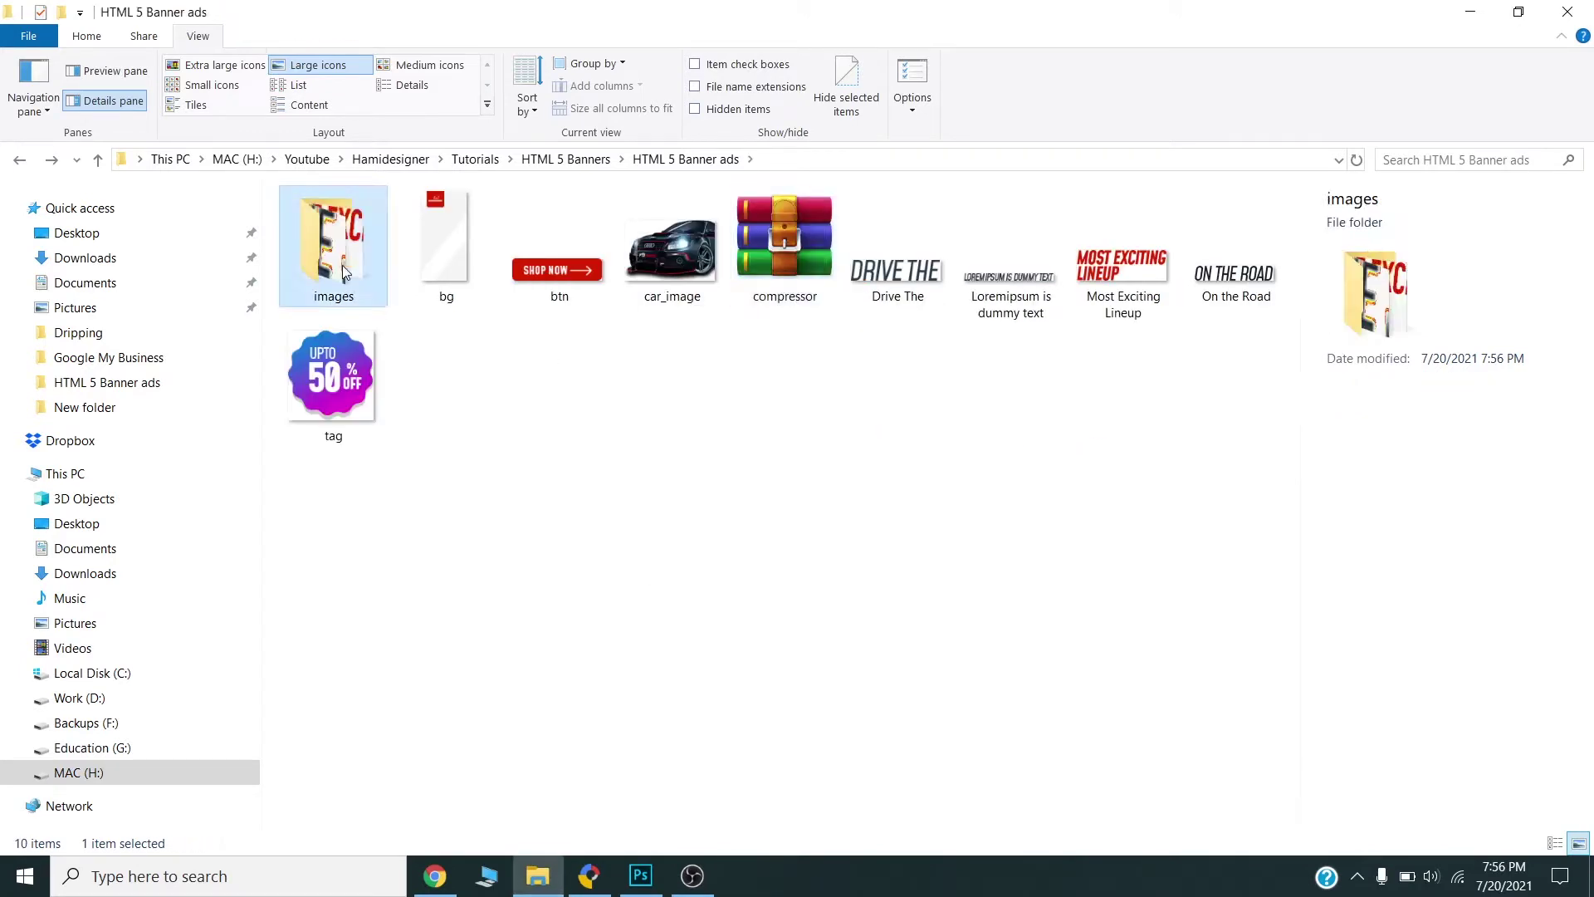
drag(1137, 344, 335, 264)
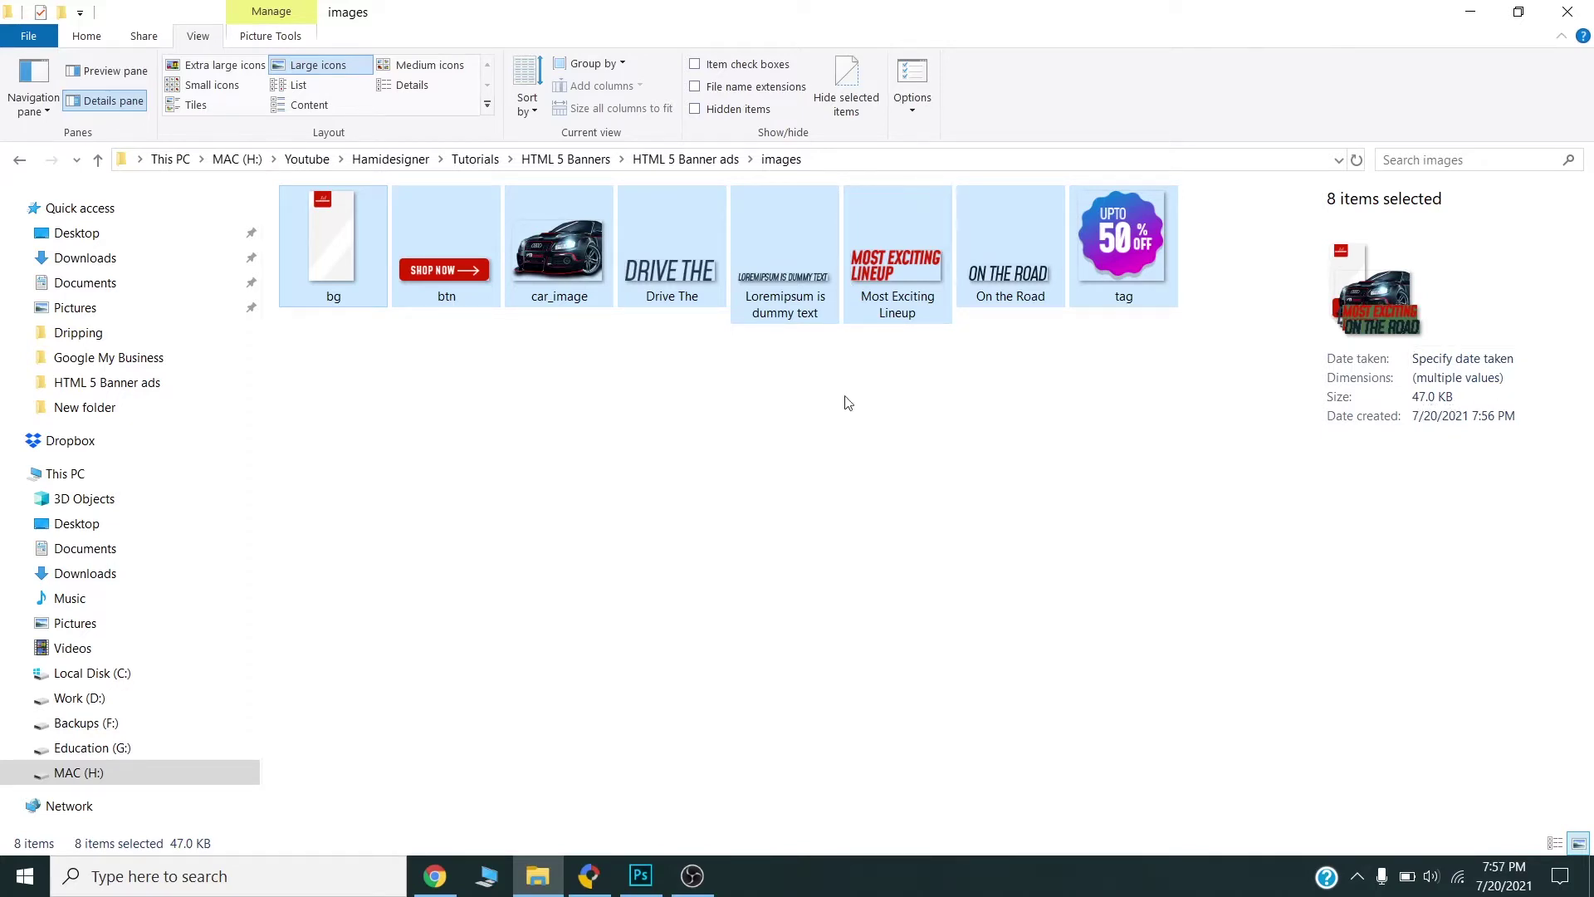
click(820, 567)
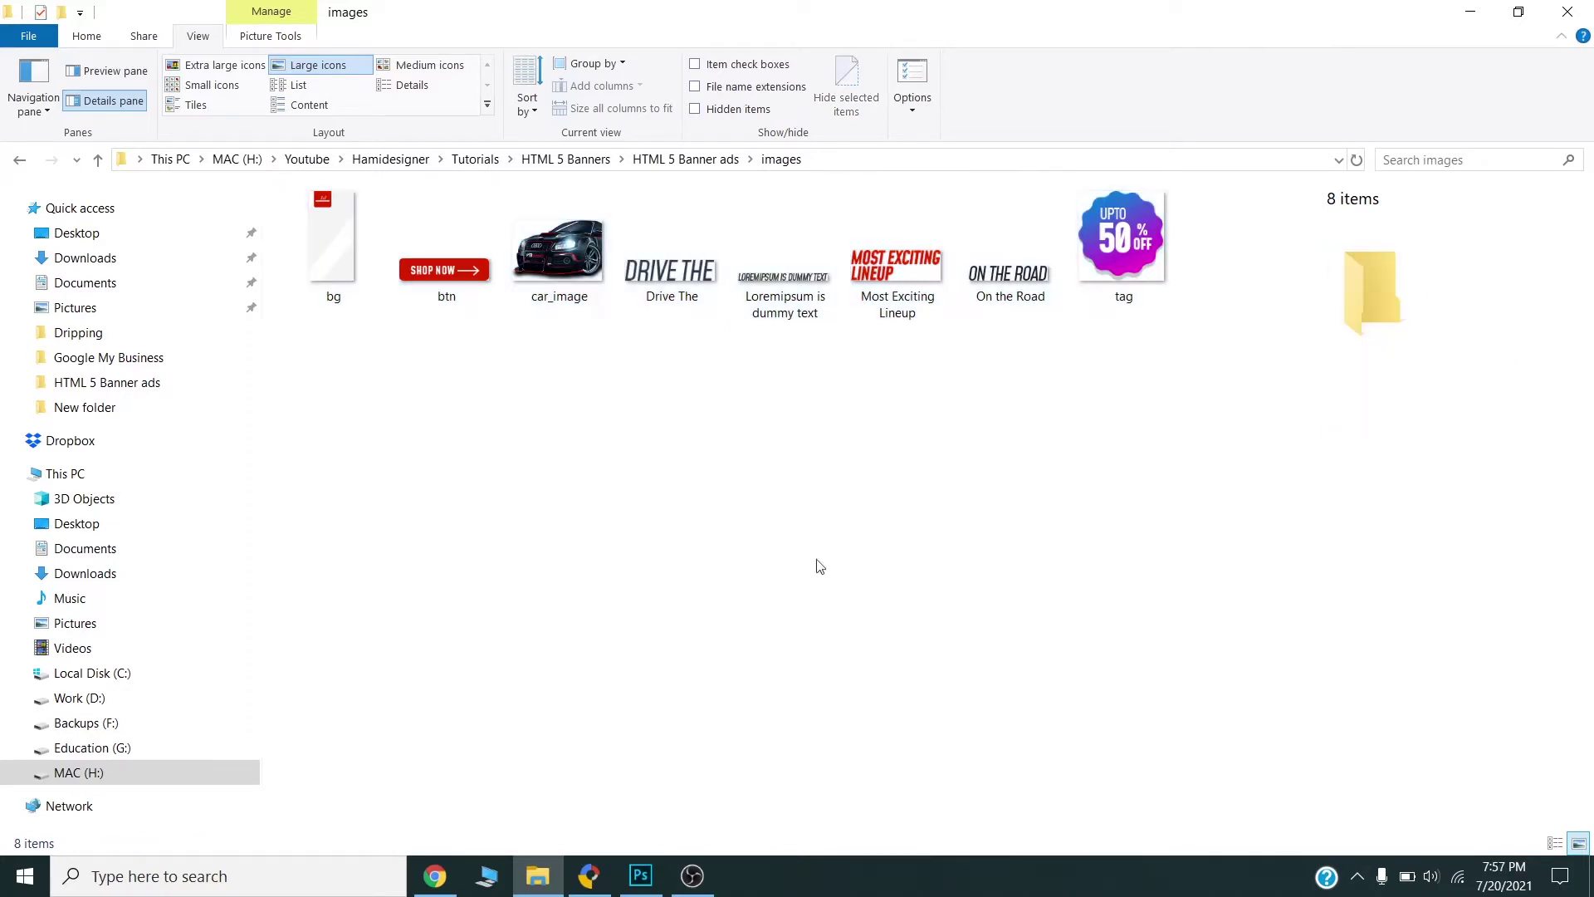
- Start a new banner named 1_halfpage_ad with its location set to HTML 5 Banner ads
click(588, 876)
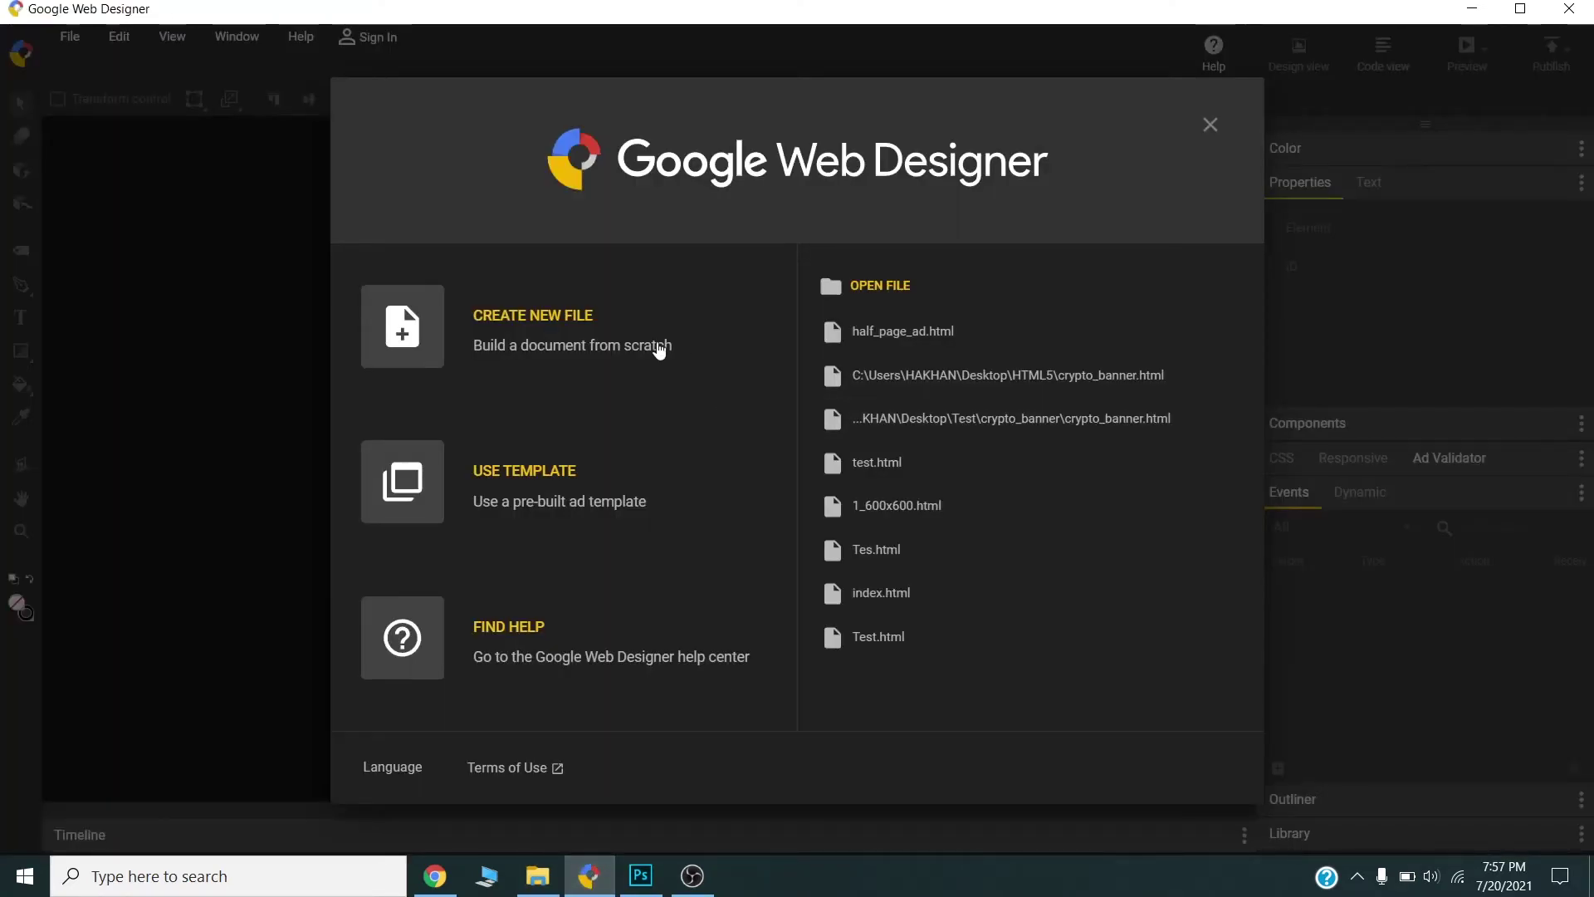
click(546, 326)
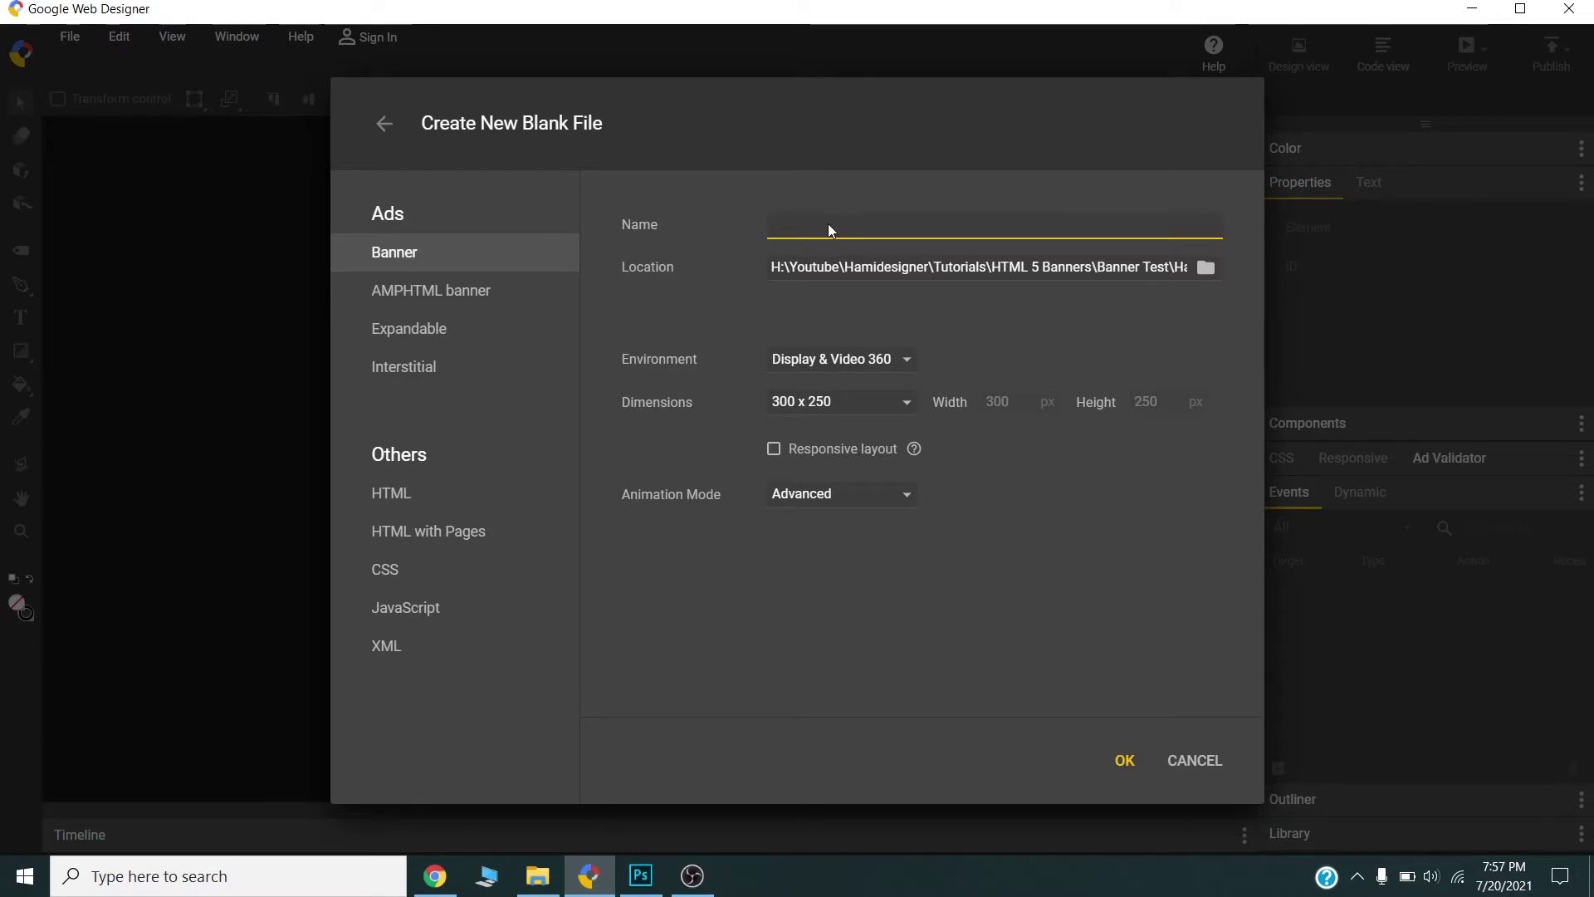
text(1)
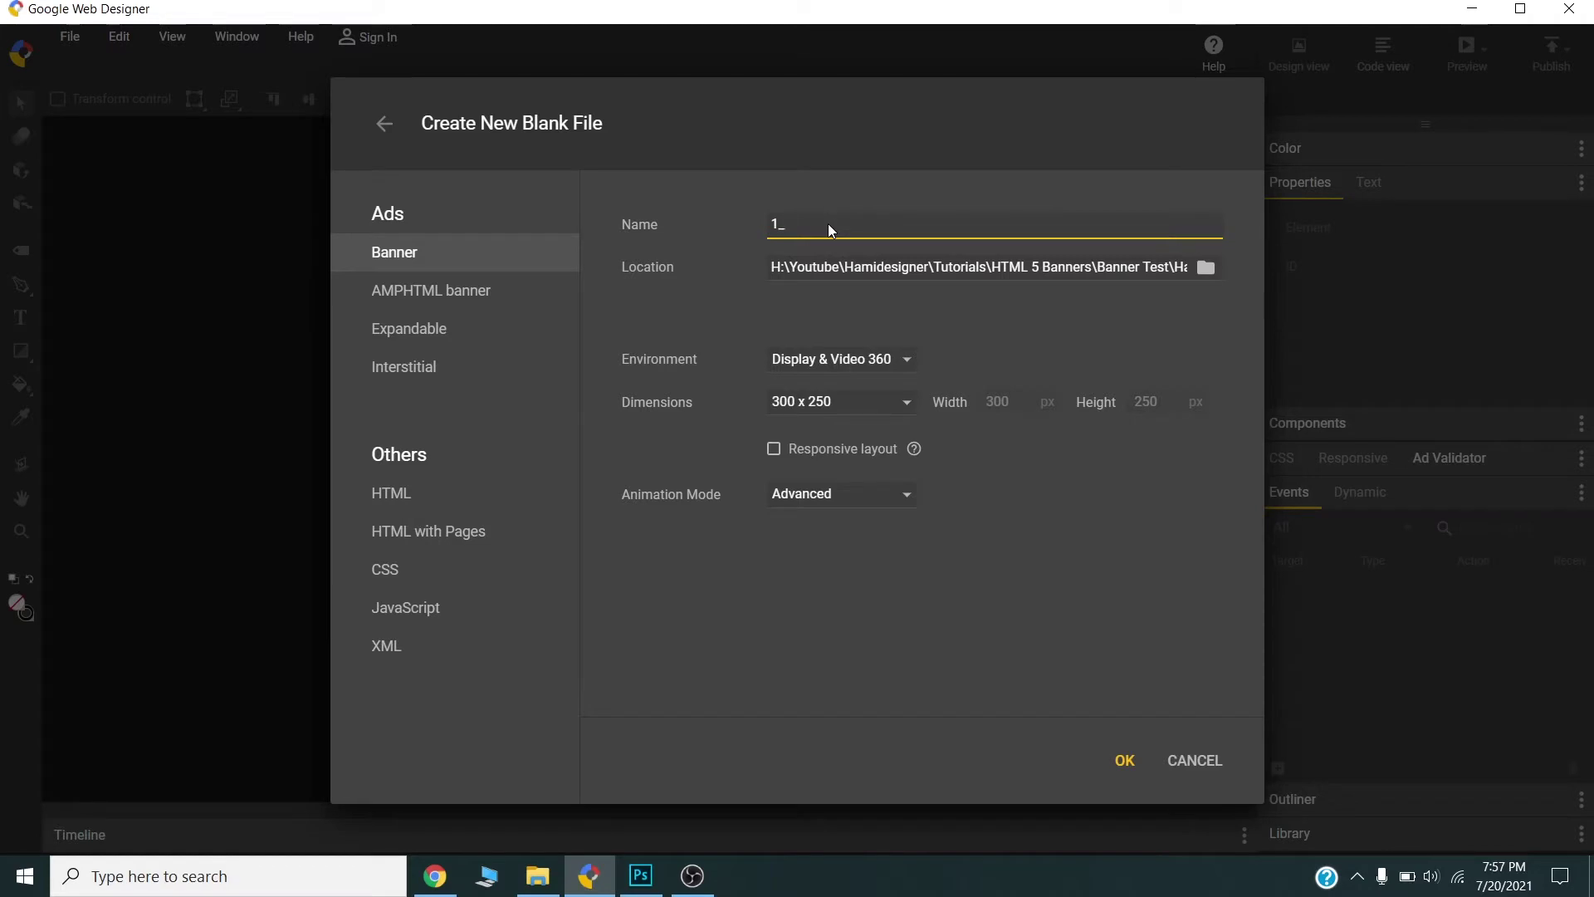
text(_halfpage_ad)
key(Tab)
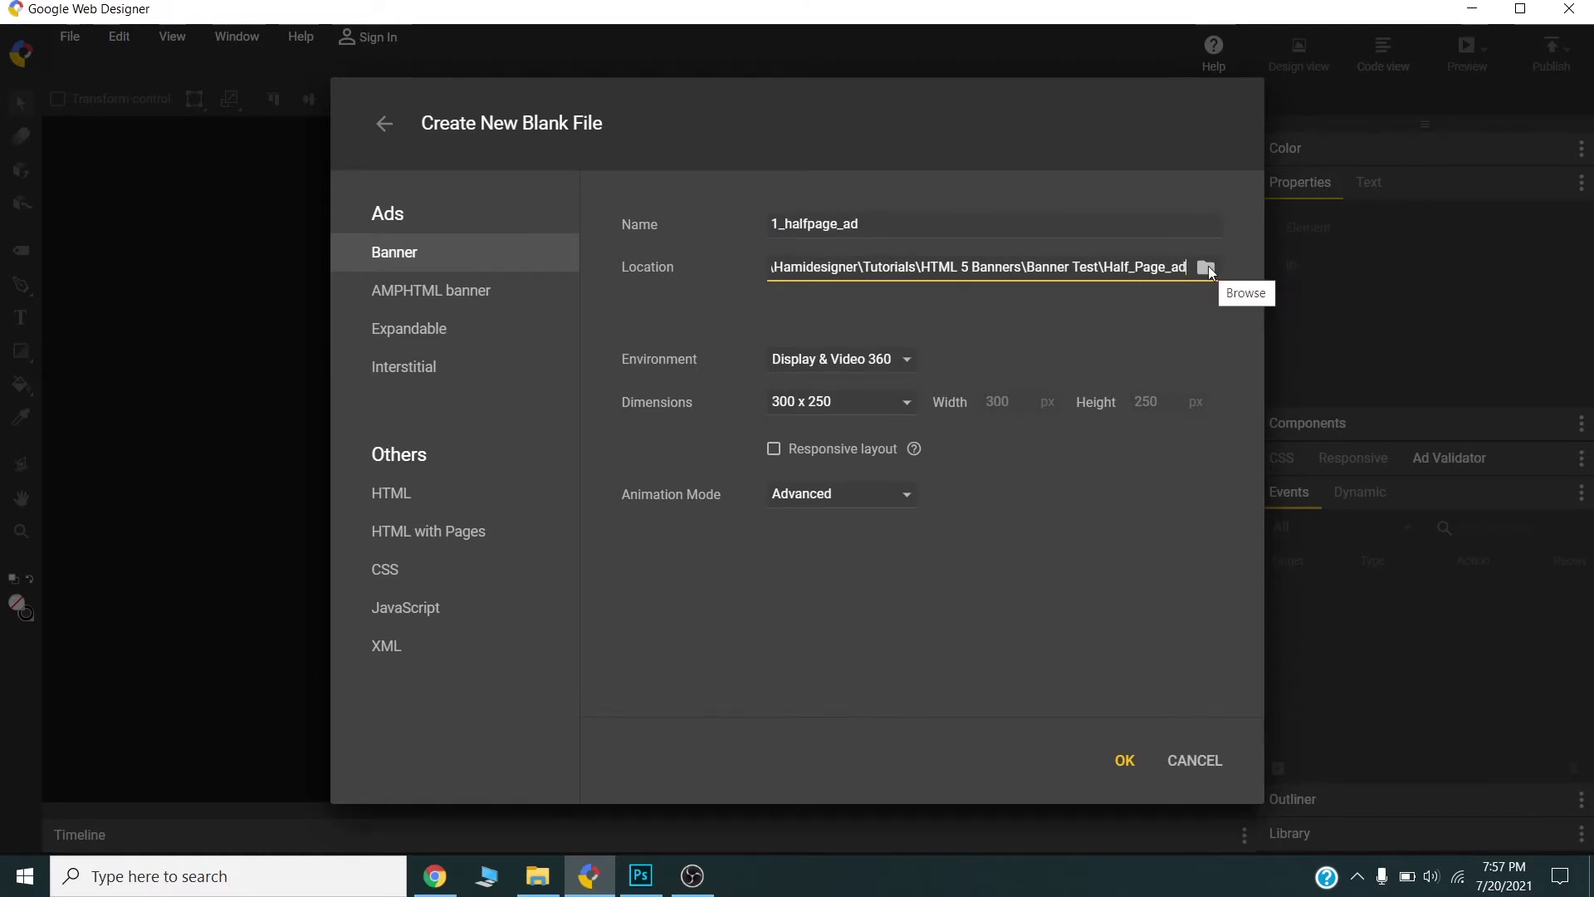
click(551, 888)
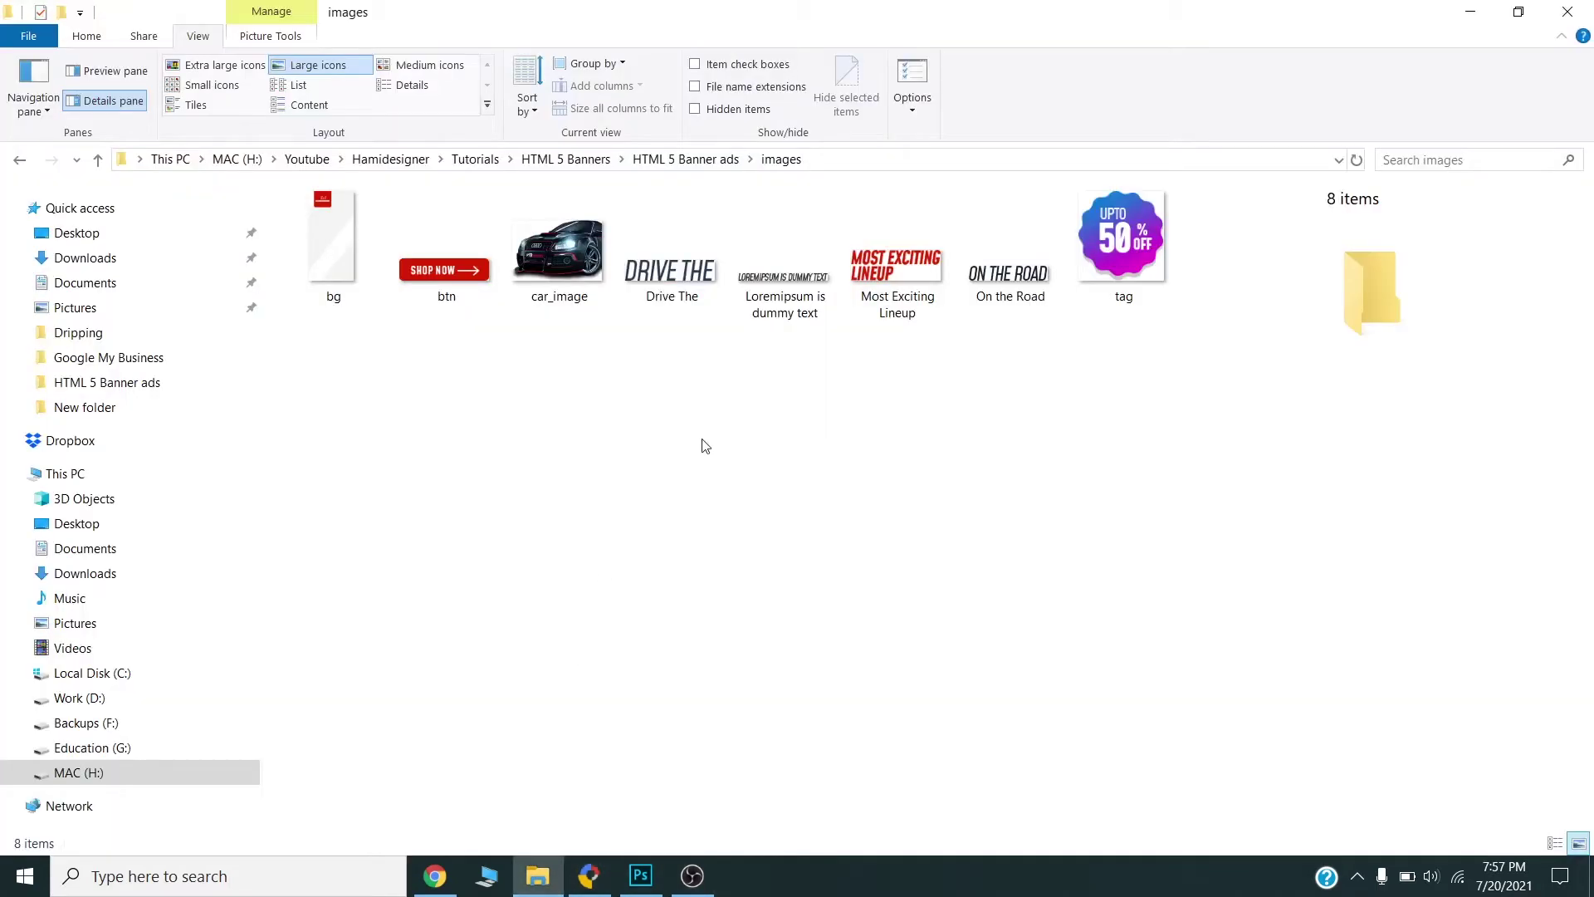
click(714, 162)
click(847, 160)
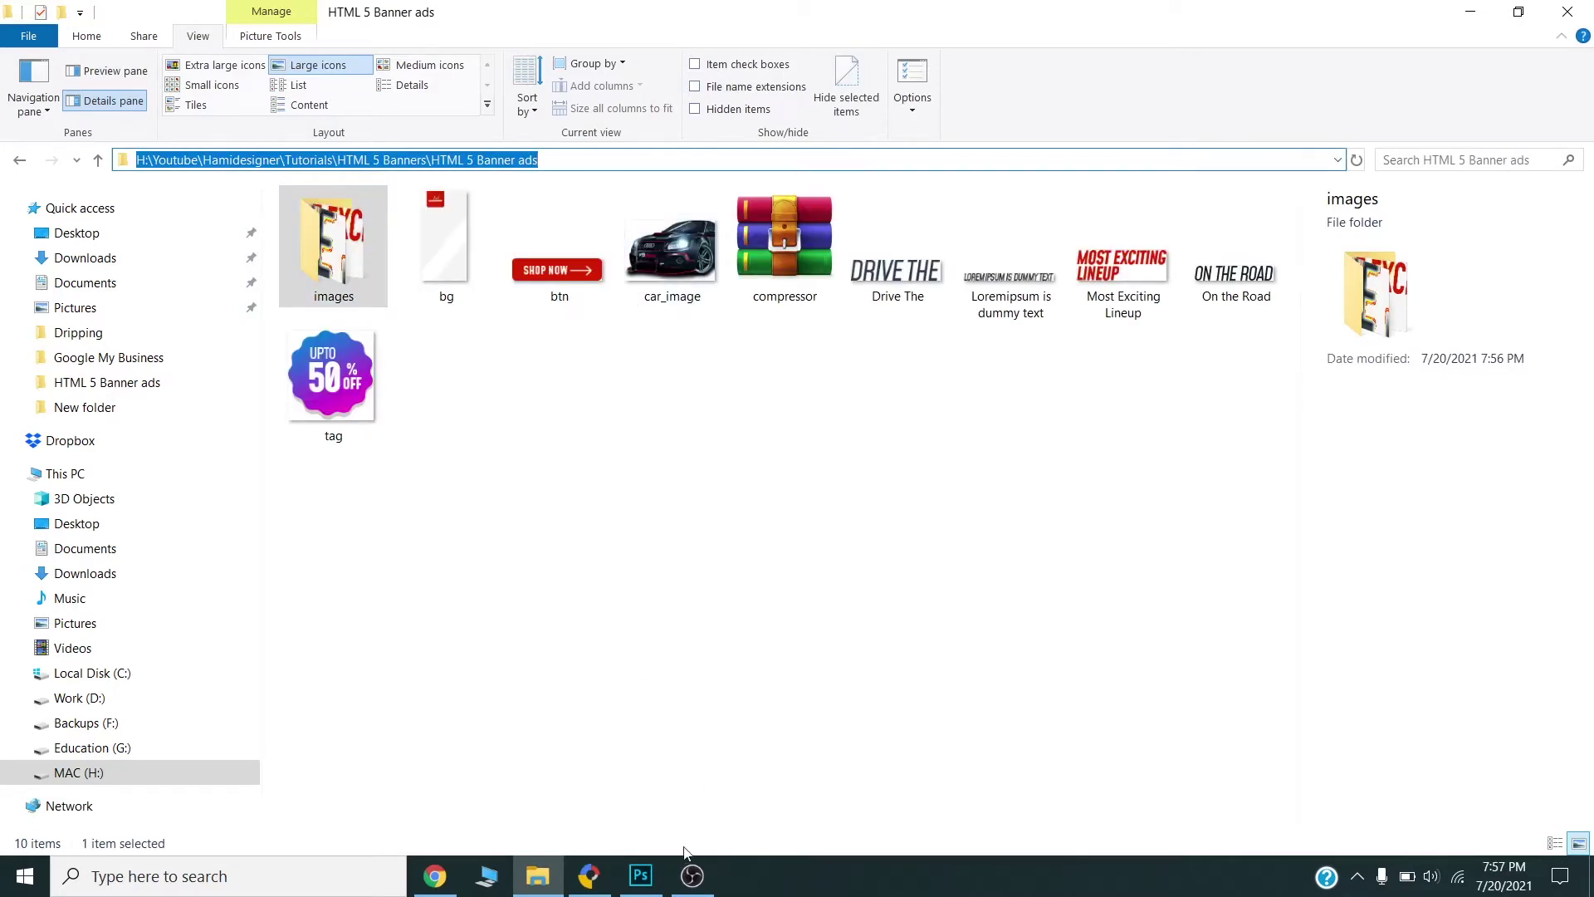
click(588, 876)
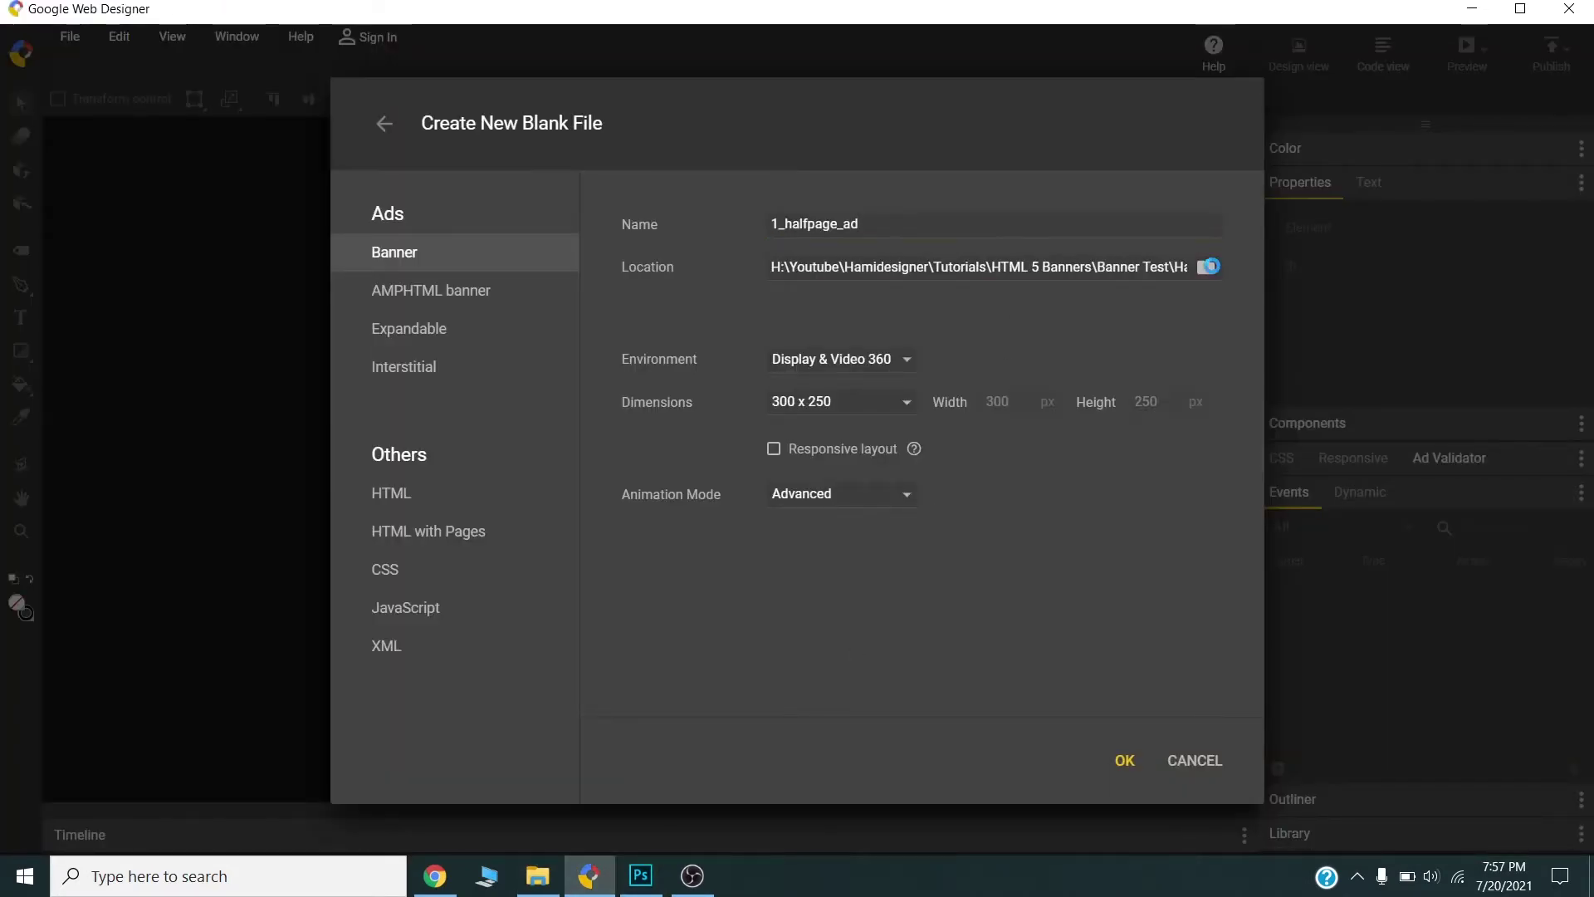
click(1209, 267)
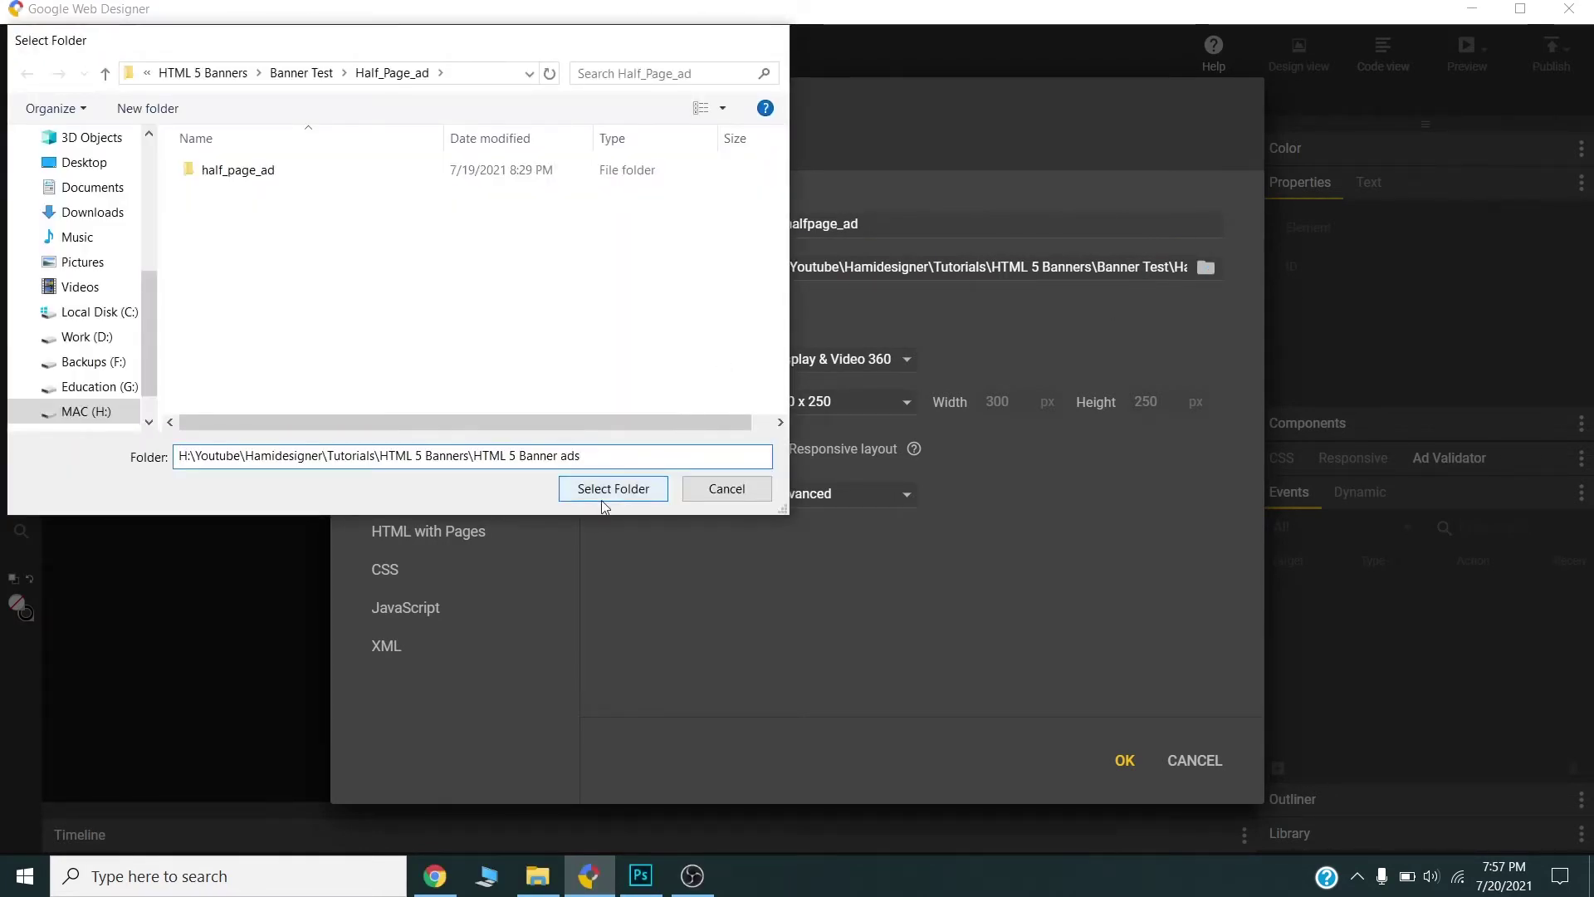
click(602, 496)
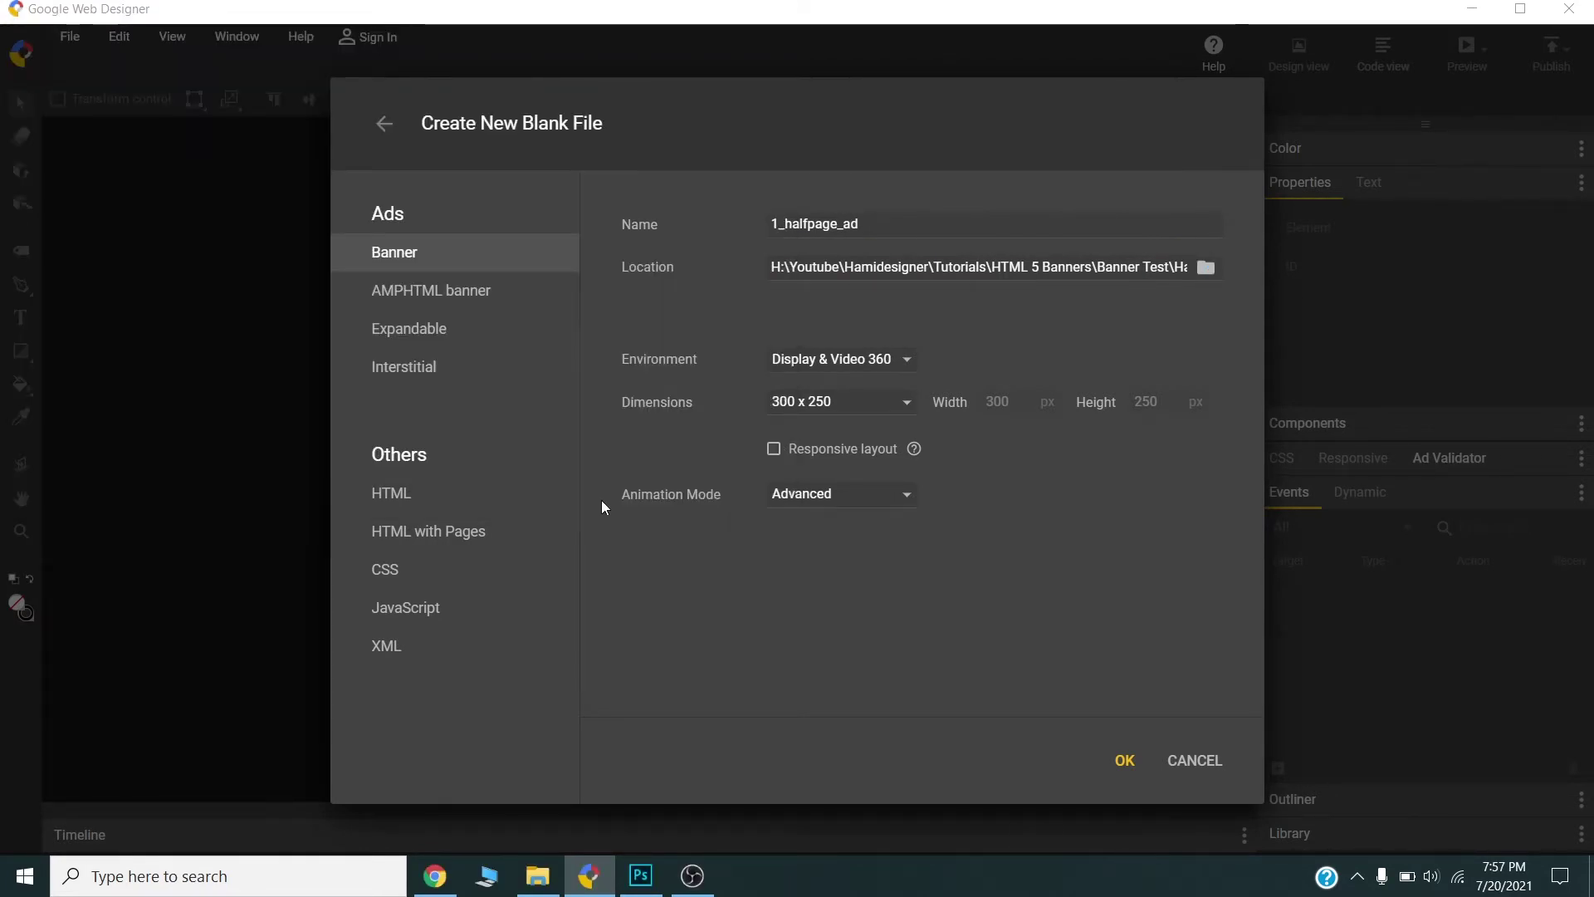
- Set the environment to Google Ads and the size to 300 x 600, then create it
click(909, 364)
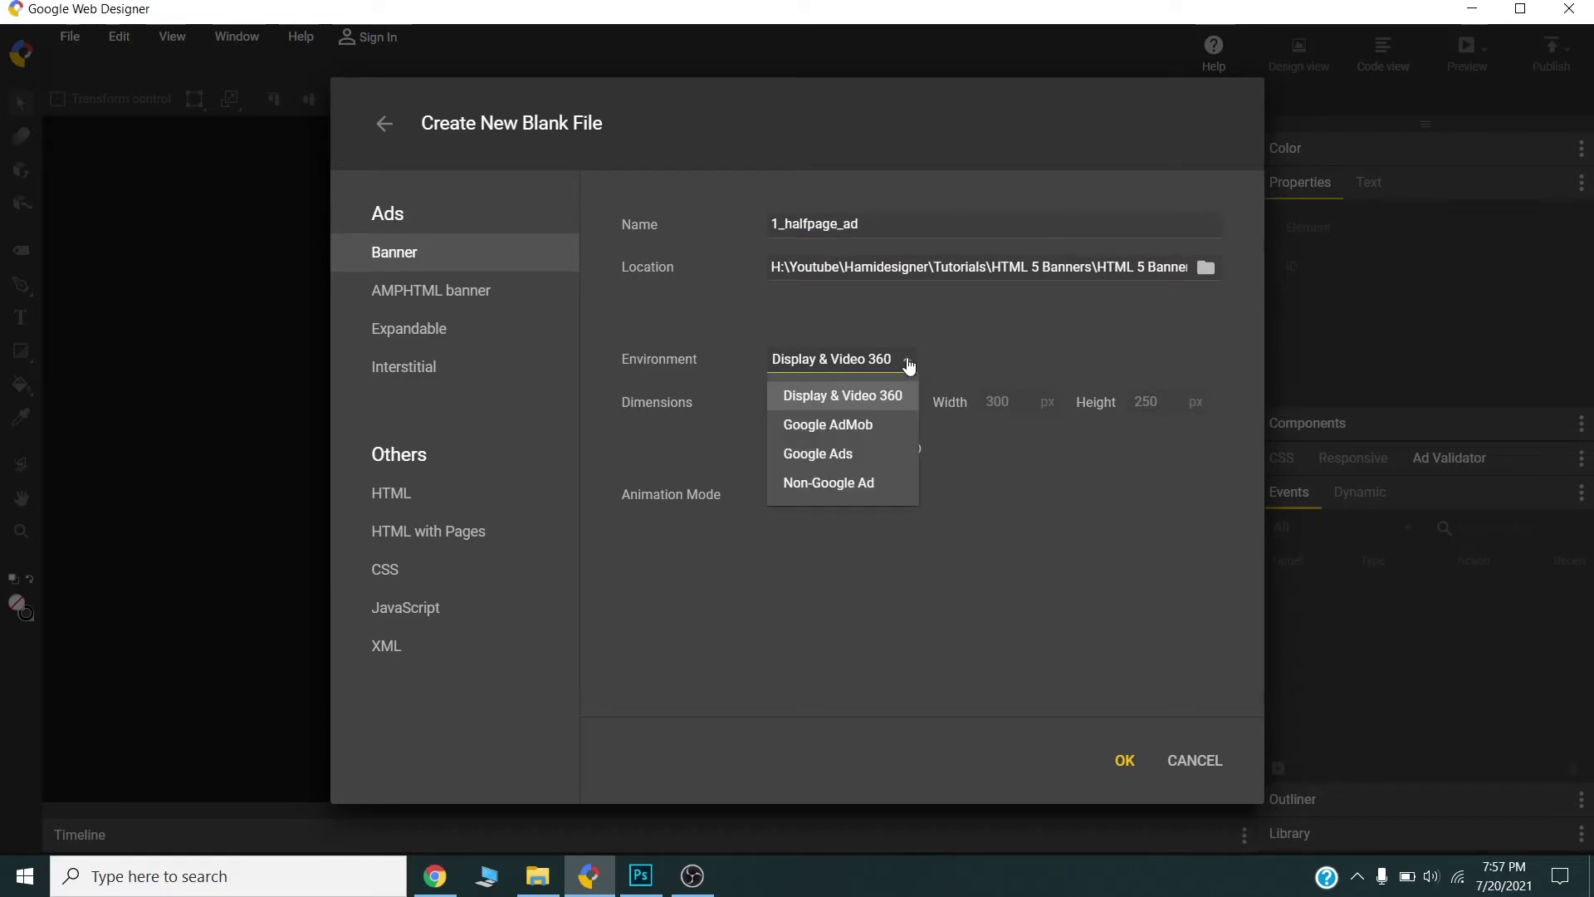
click(841, 455)
click(904, 405)
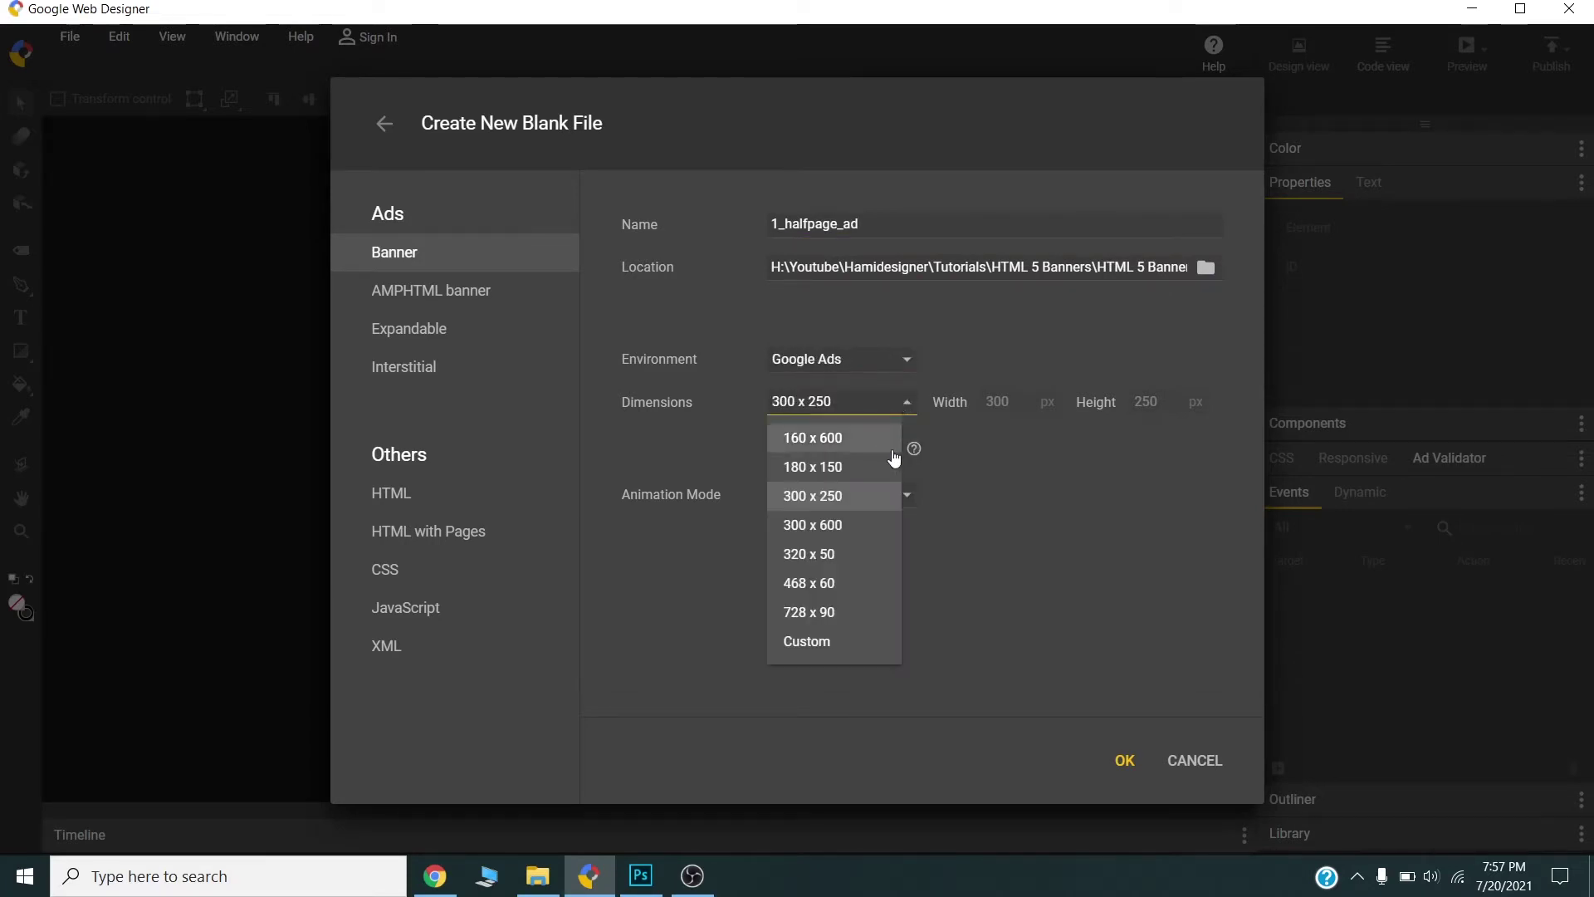
click(858, 523)
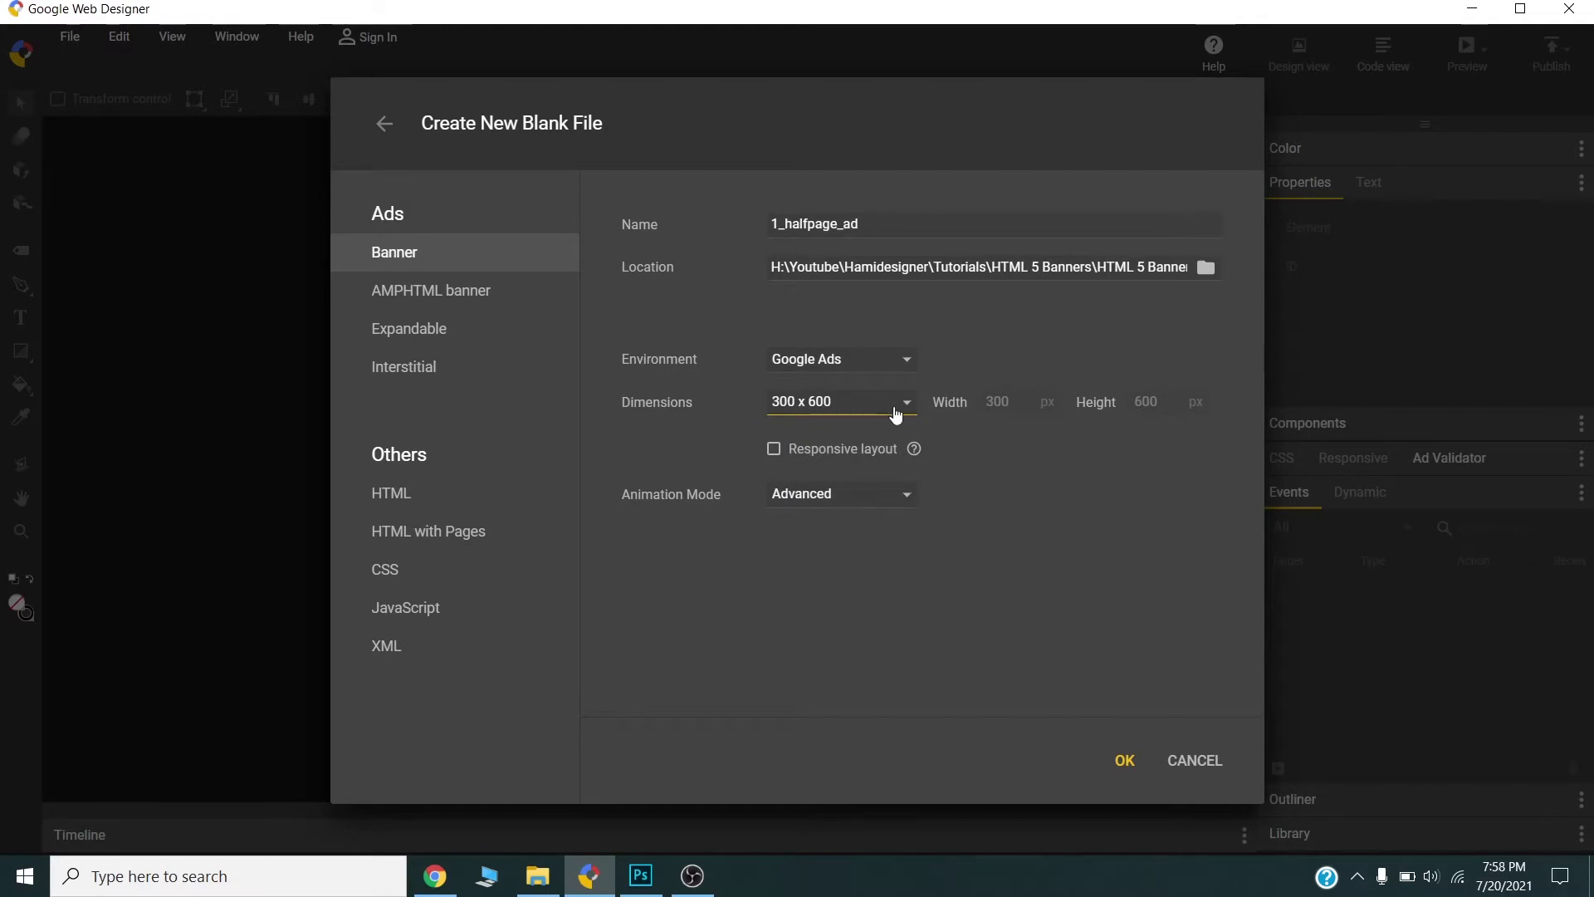
click(1124, 760)
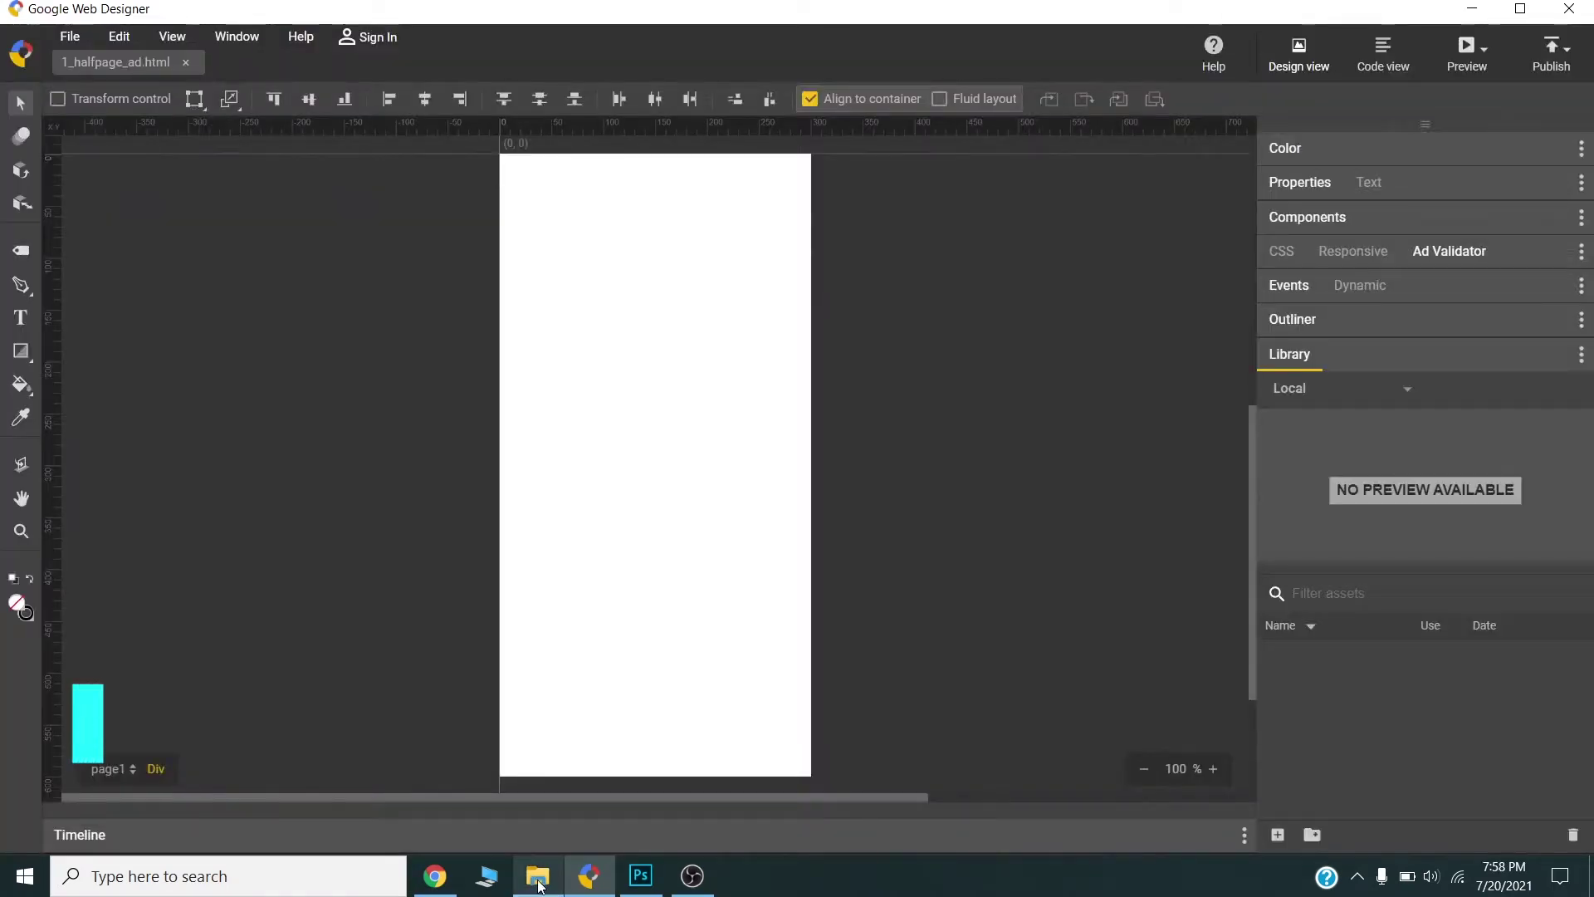
- Drag the banner image files from the images folder into the Web Designer library
mouse_move(539, 876)
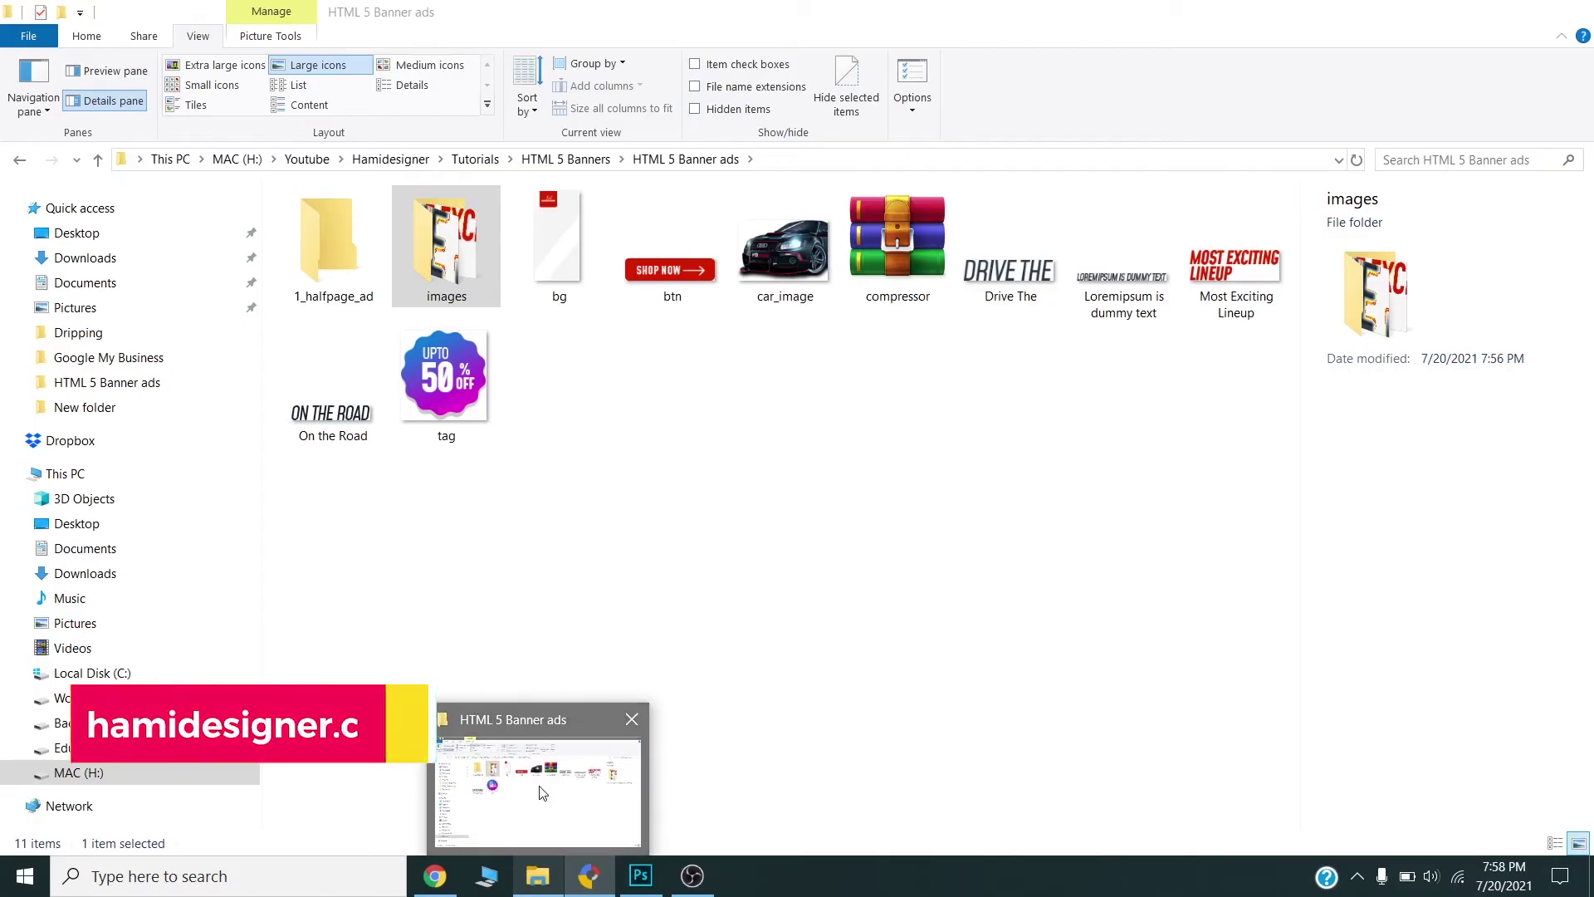
click(544, 812)
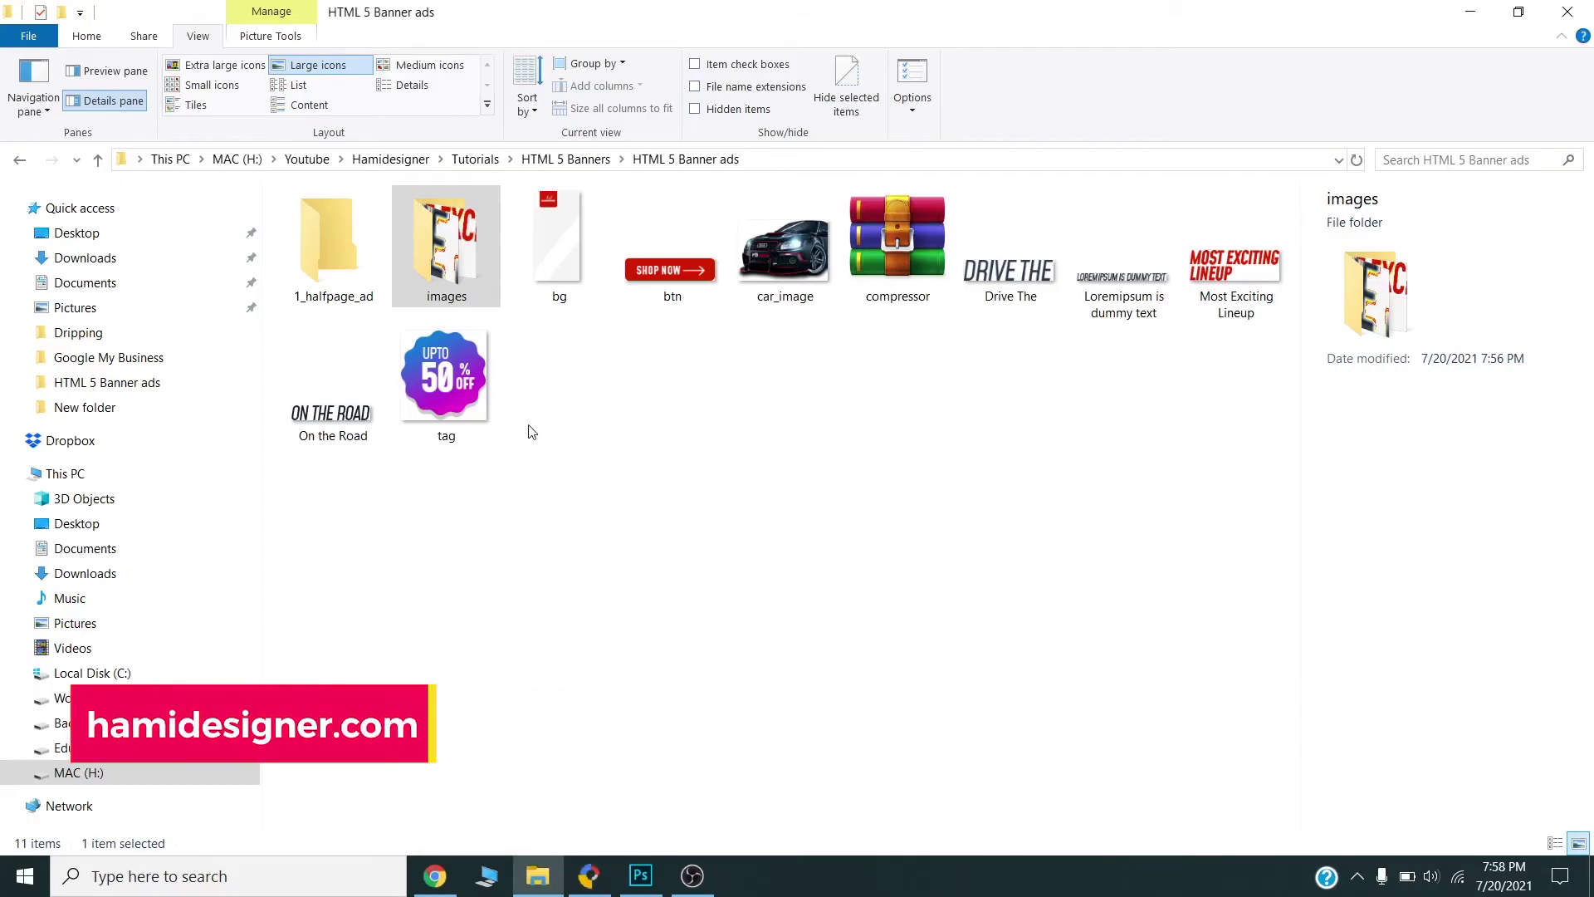
double_click(440, 253)
drag(1168, 356, 1410, 689)
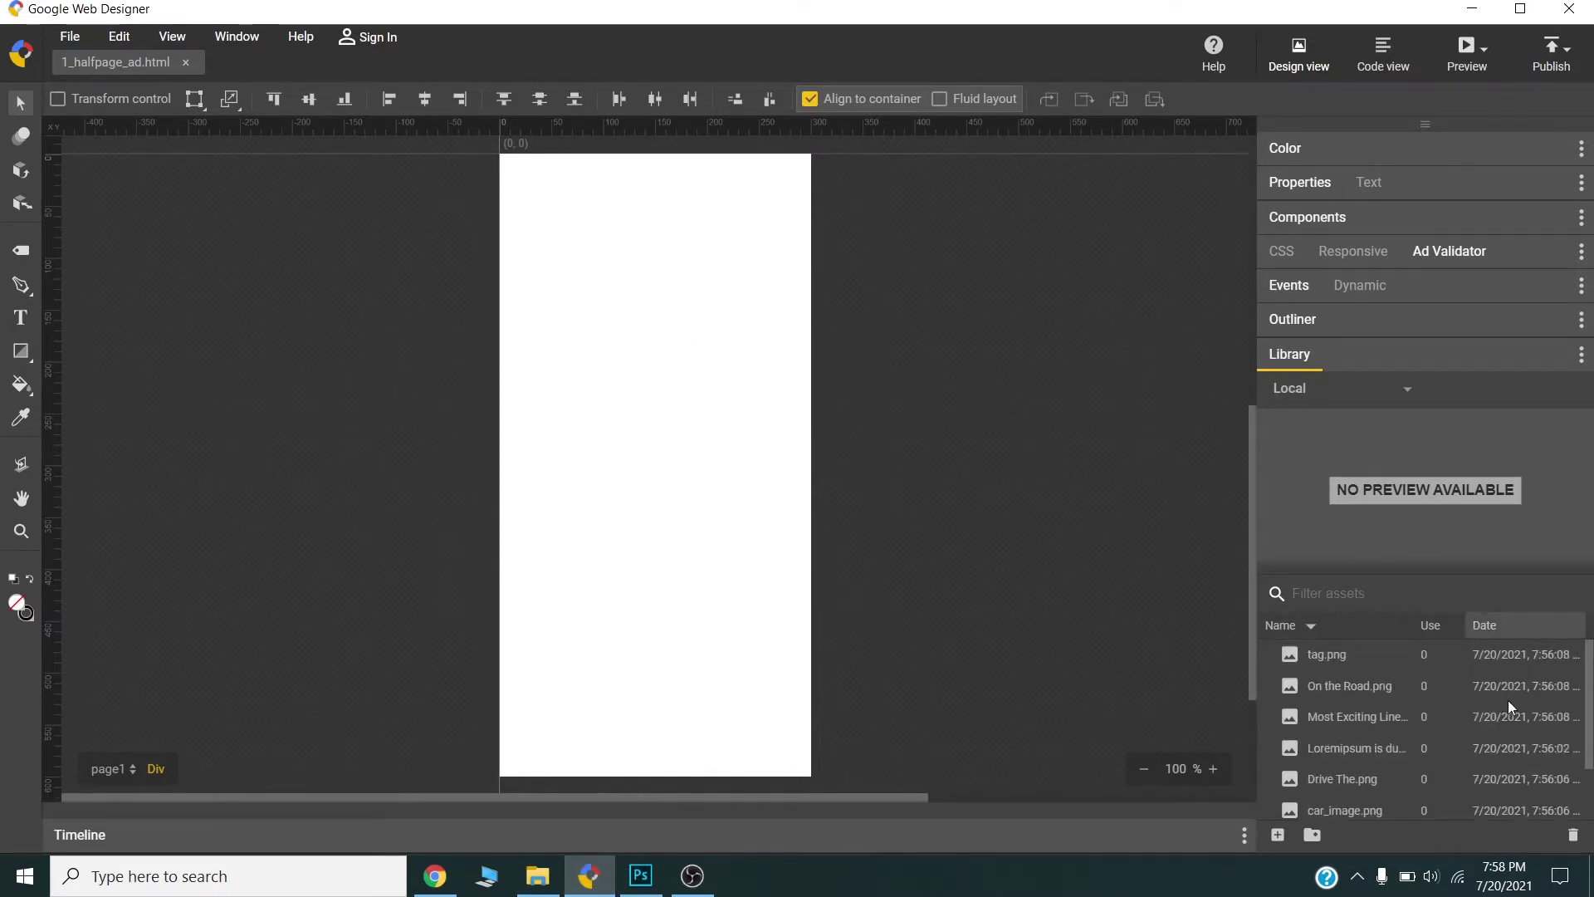
click(1329, 655)
scroll(1349, 740, down, 2)
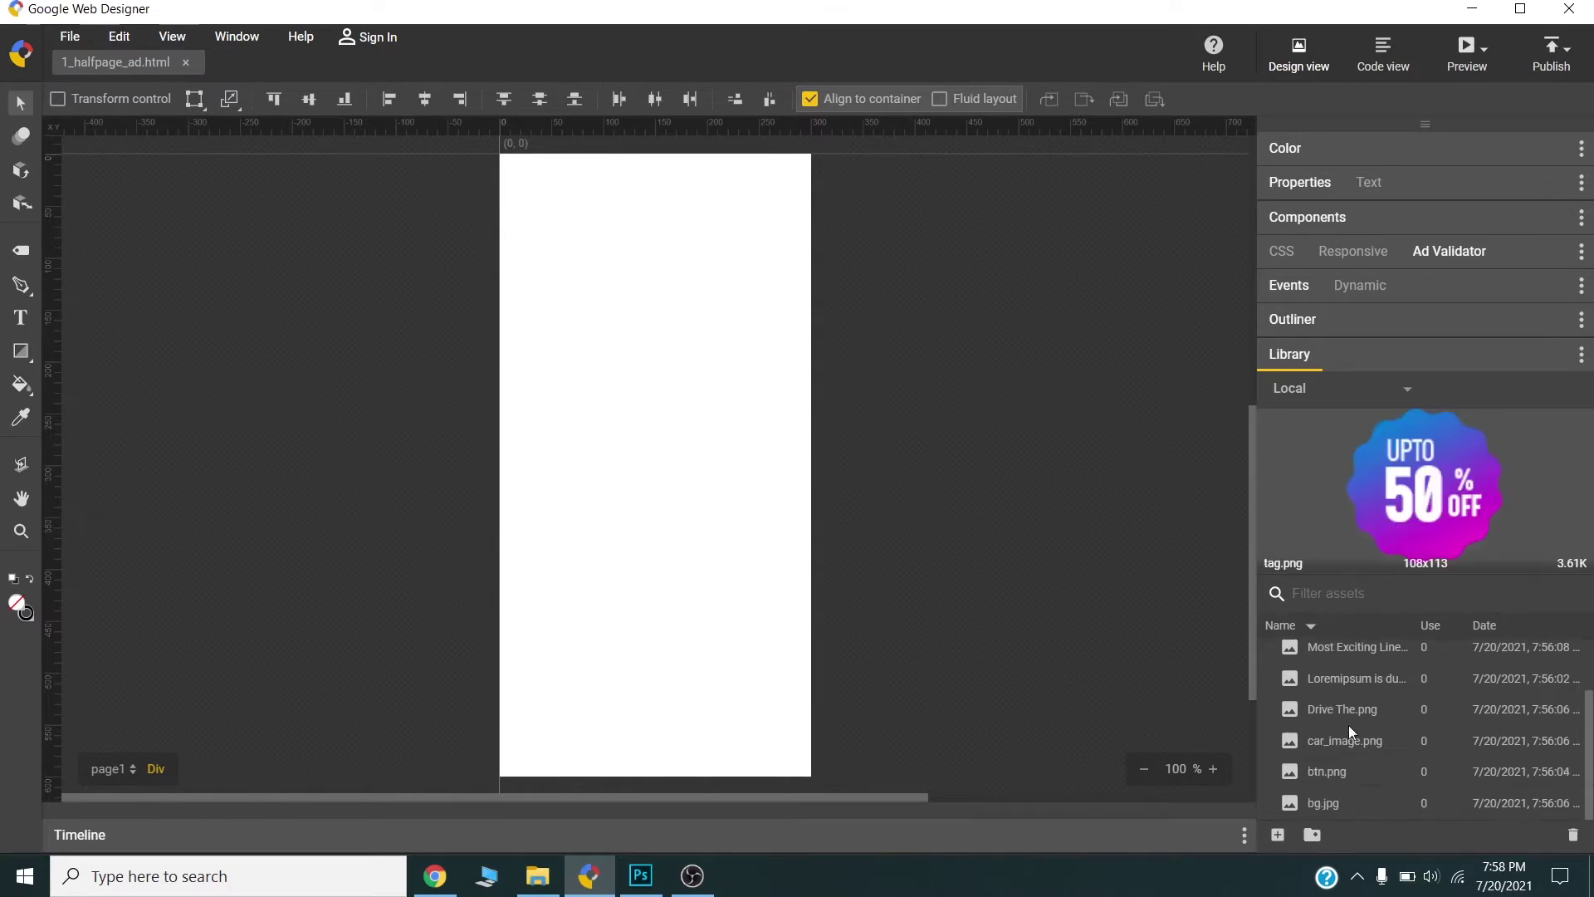
- Drop the library images onto the stage and align them with its left edge
click(1318, 800)
drag(1335, 741, 620, 463)
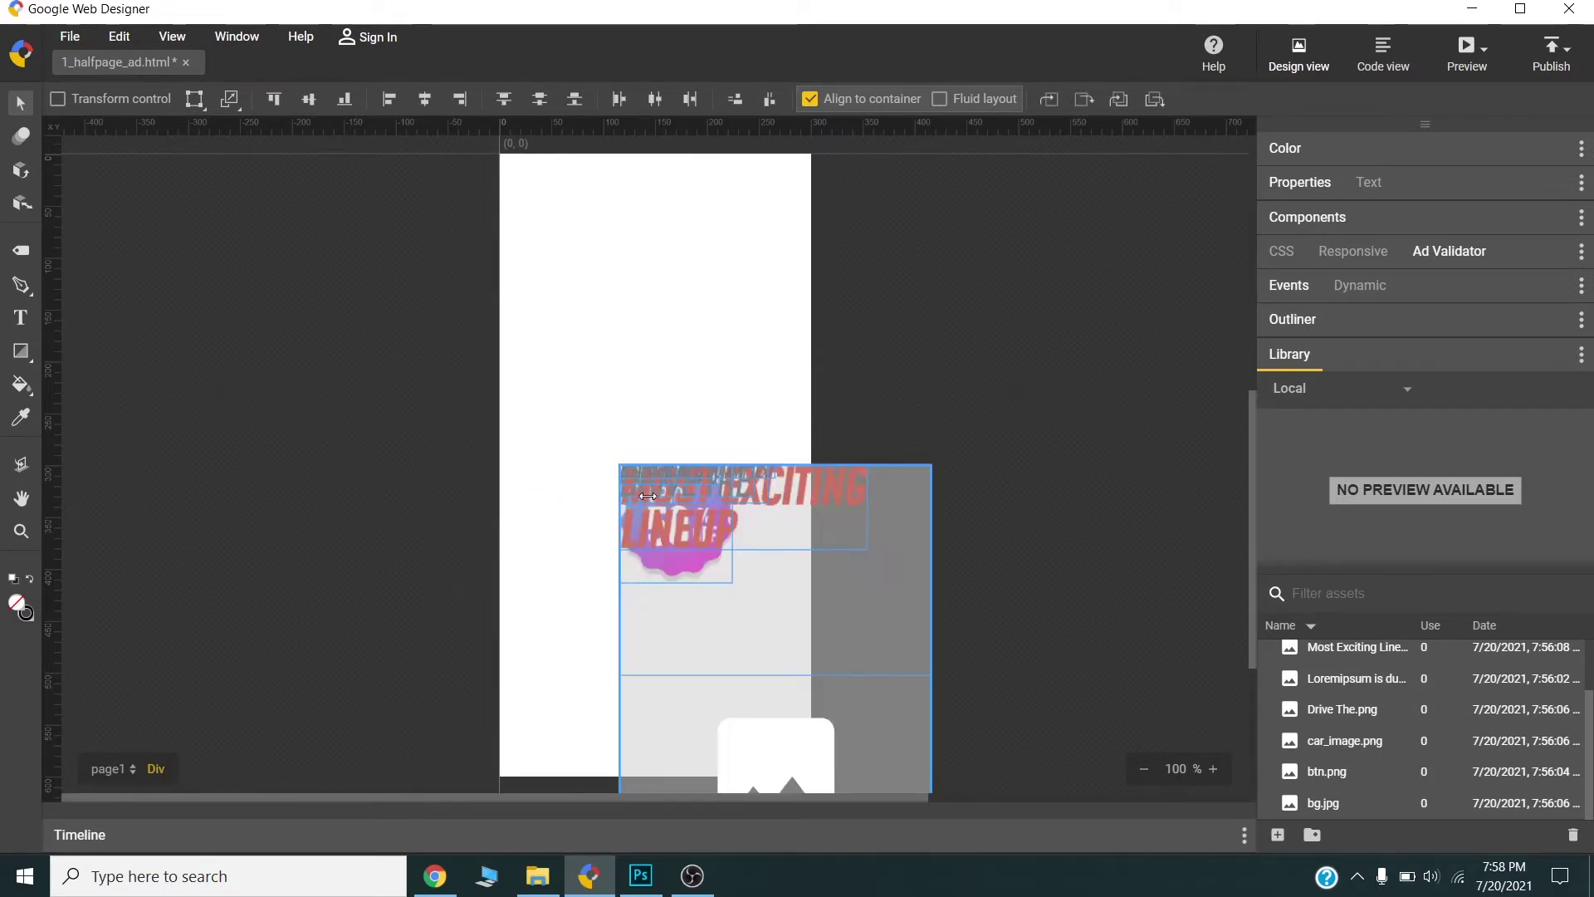
drag(719, 524, 656, 450)
drag(618, 327, 588, 226)
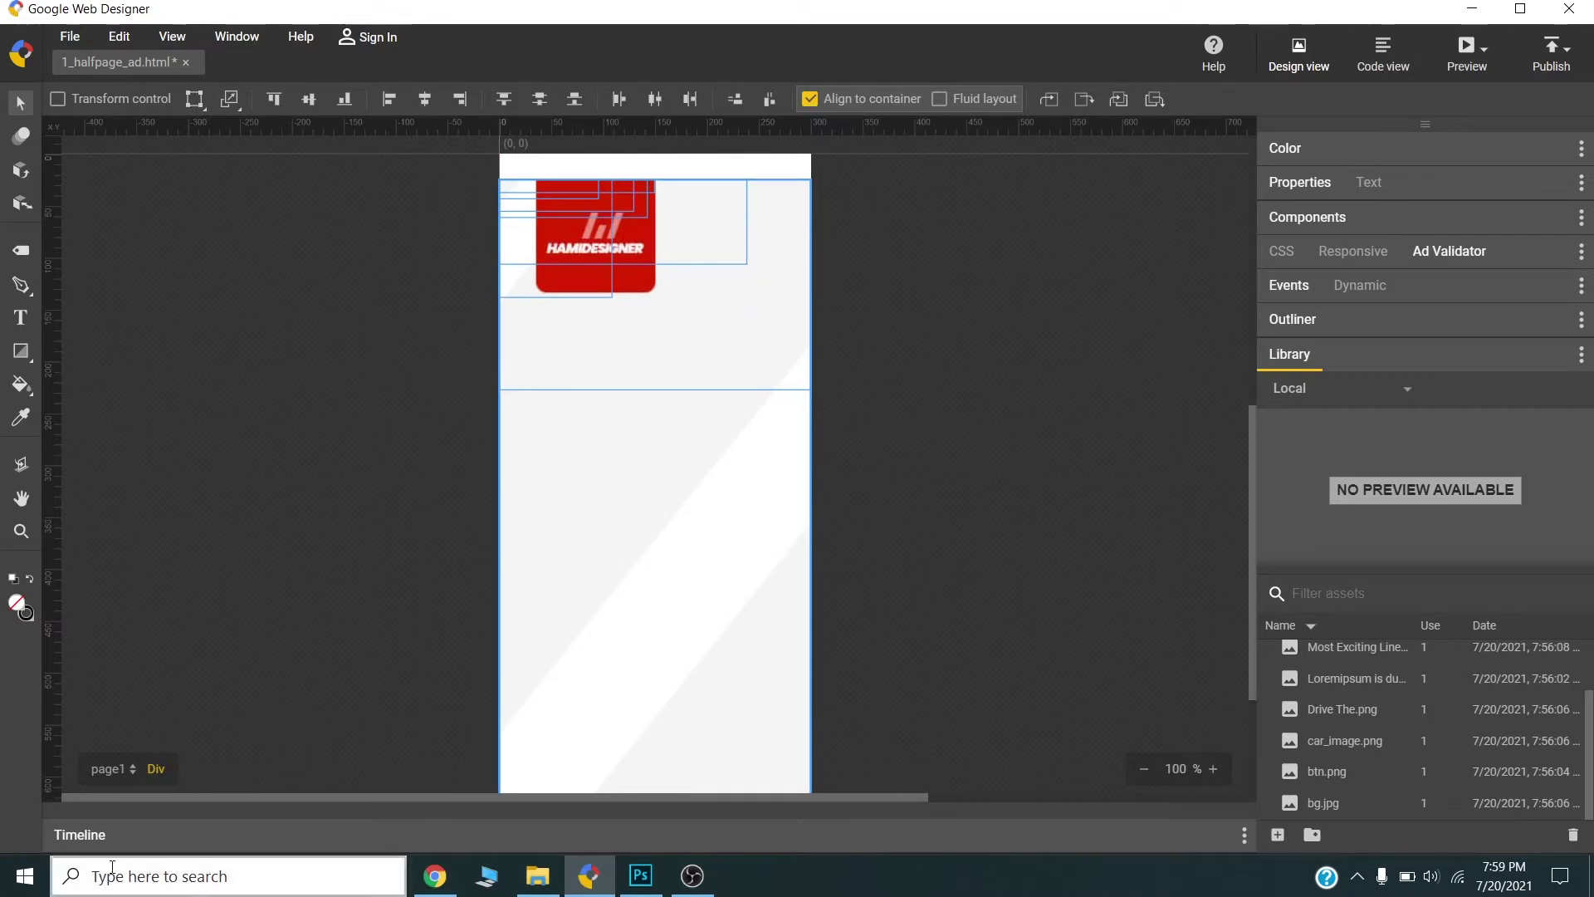
- Show the Timeline and scroll through the new image layers
click(71, 837)
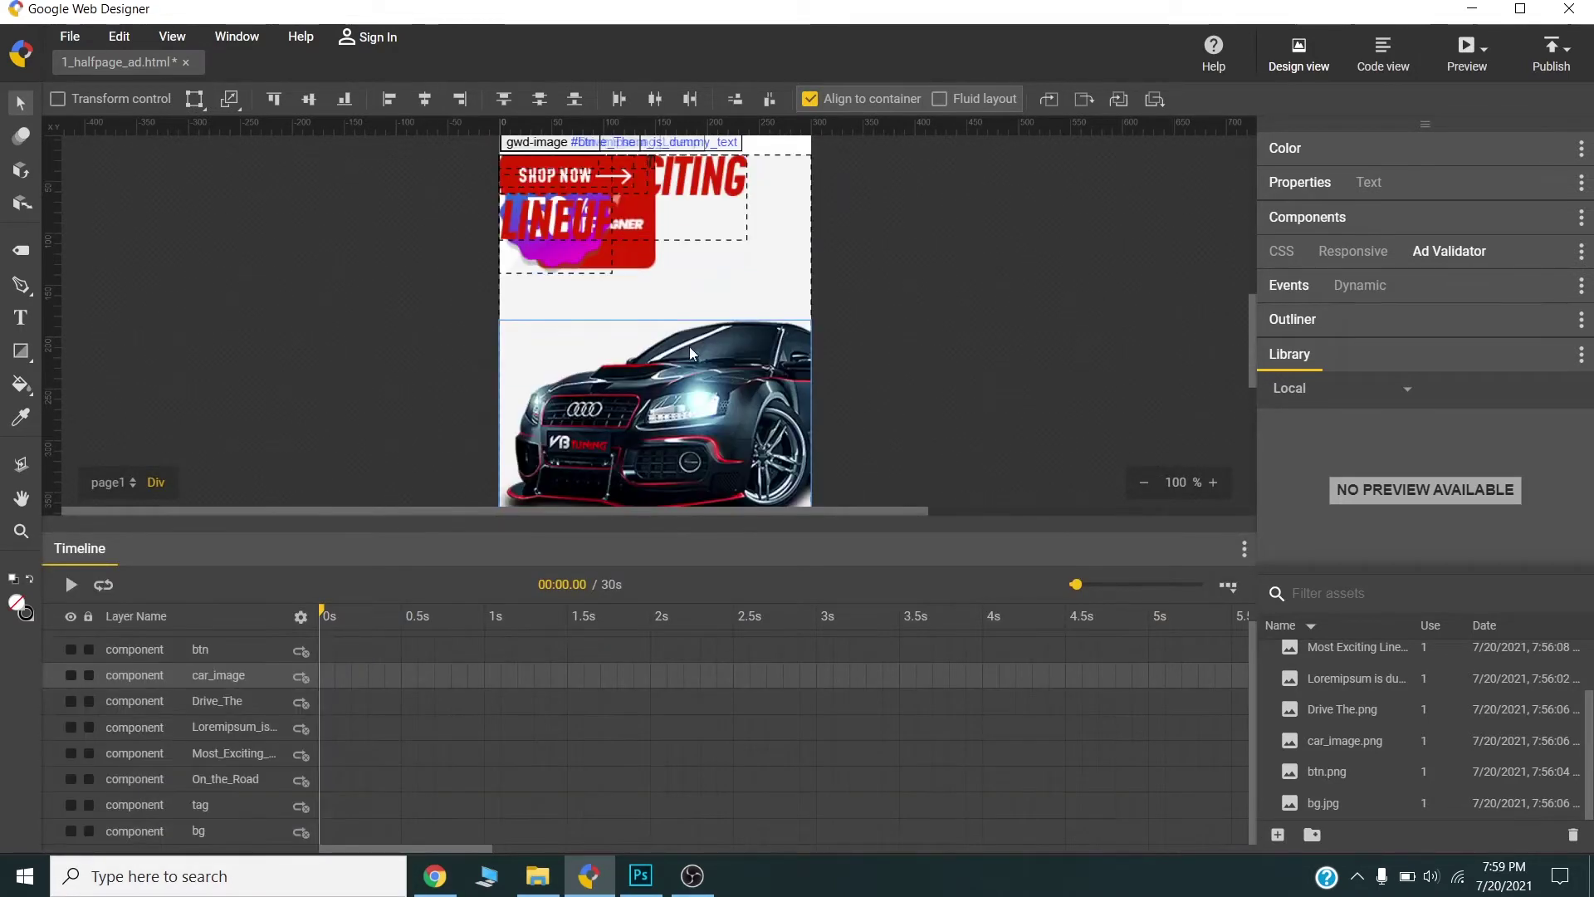
scroll(689, 346, down, 4)
scroll(694, 337, up, 2)
scroll(694, 337, up, 2)
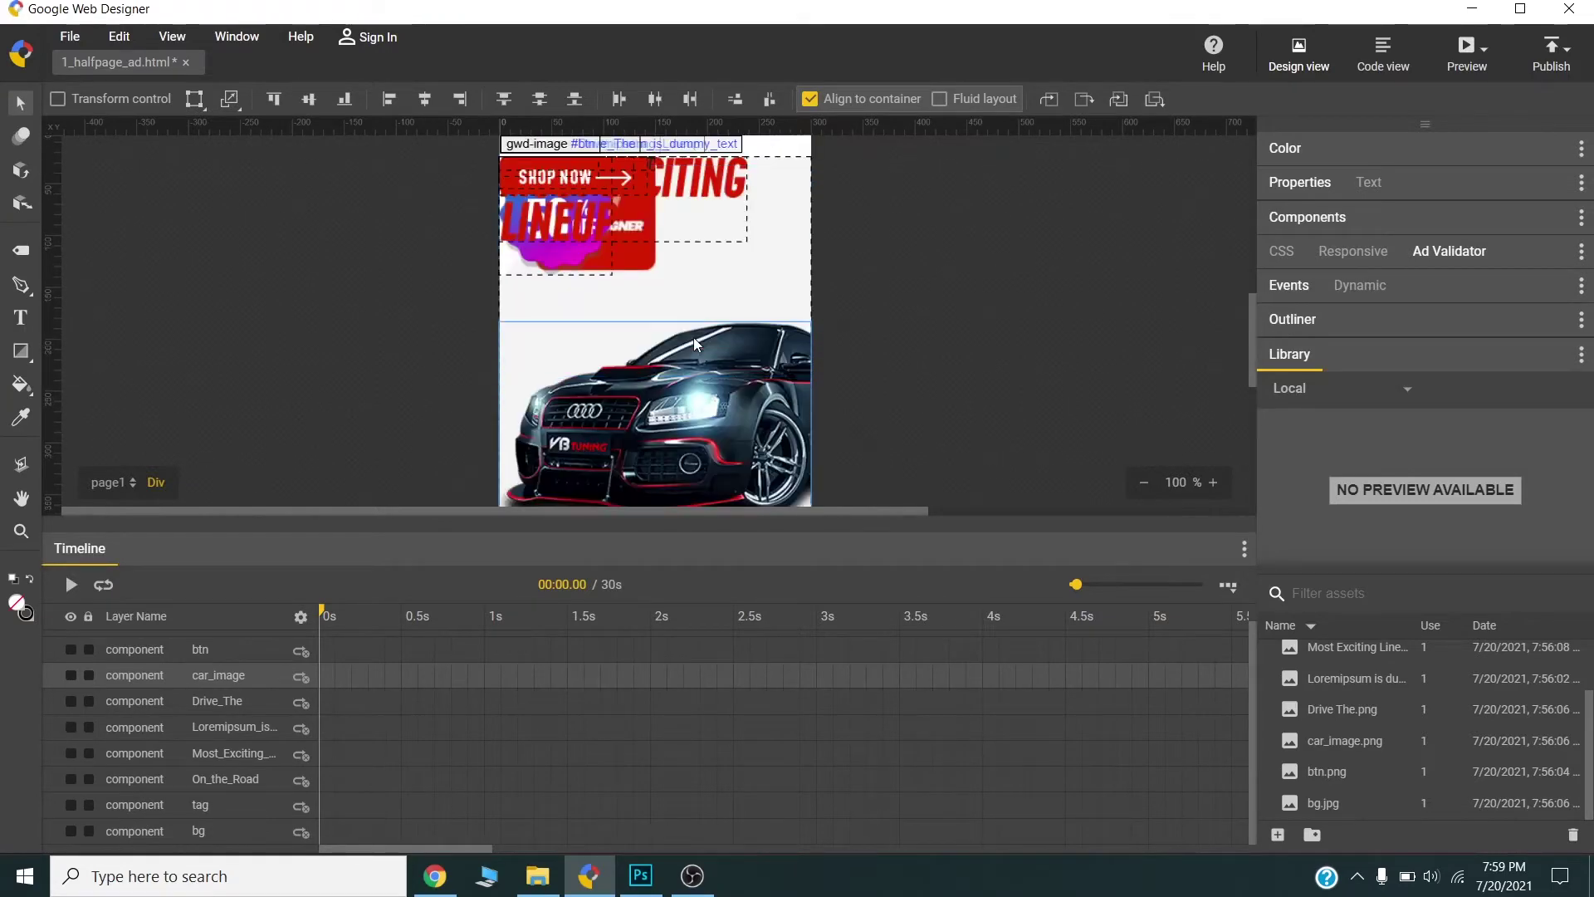
scroll(726, 312, down, 4)
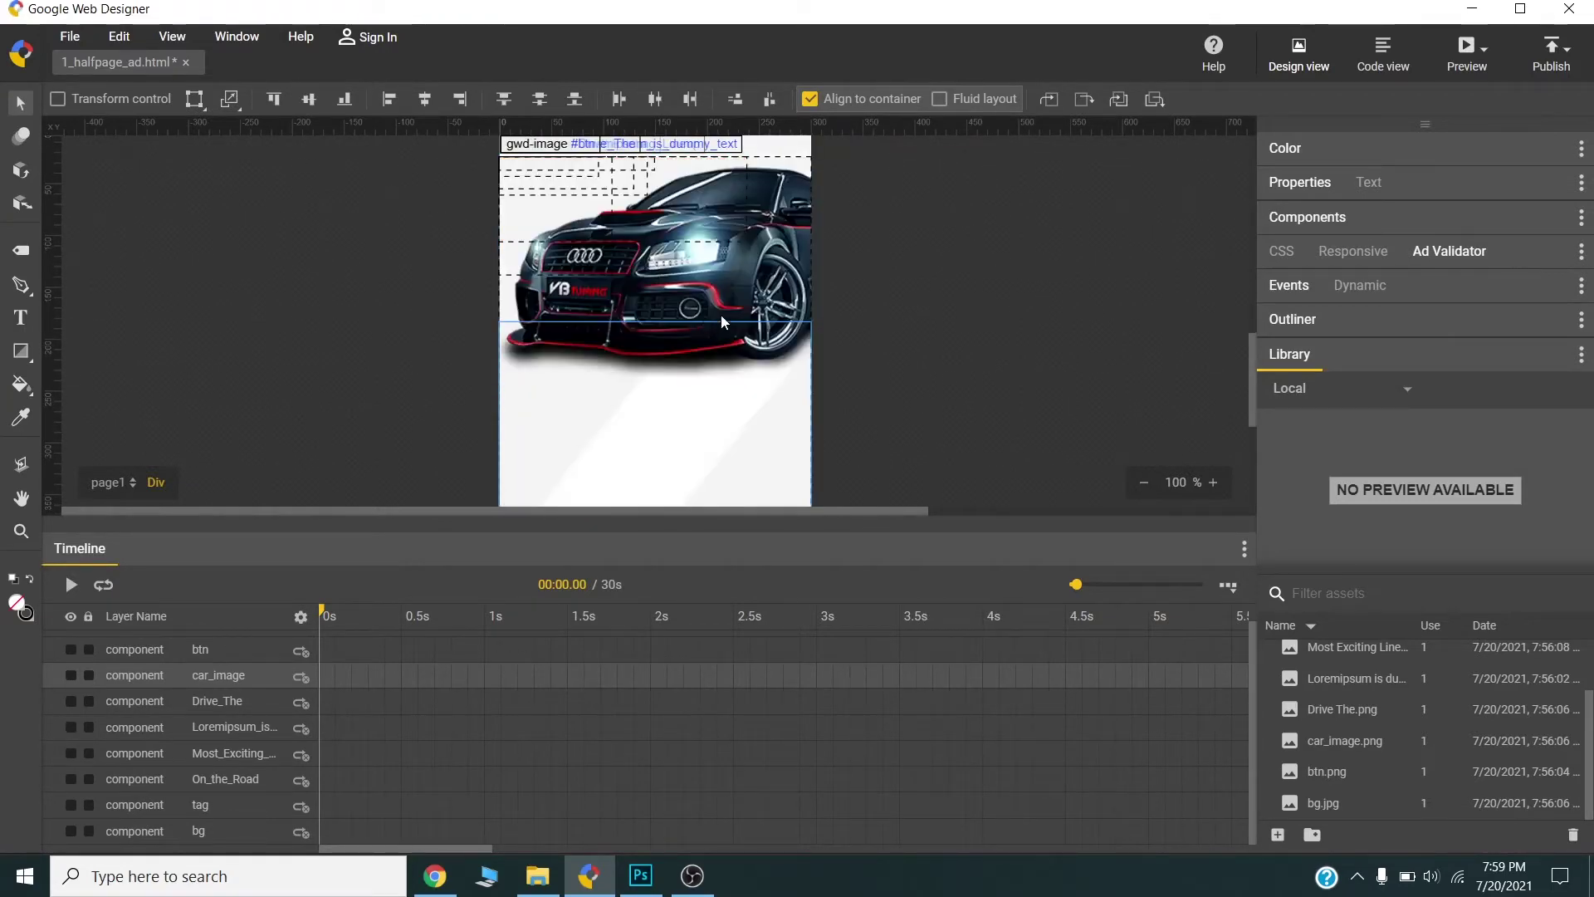
- Zoom to 50%, move the button to the bottom, lower the car, and drop headline and tag into place
click(640, 877)
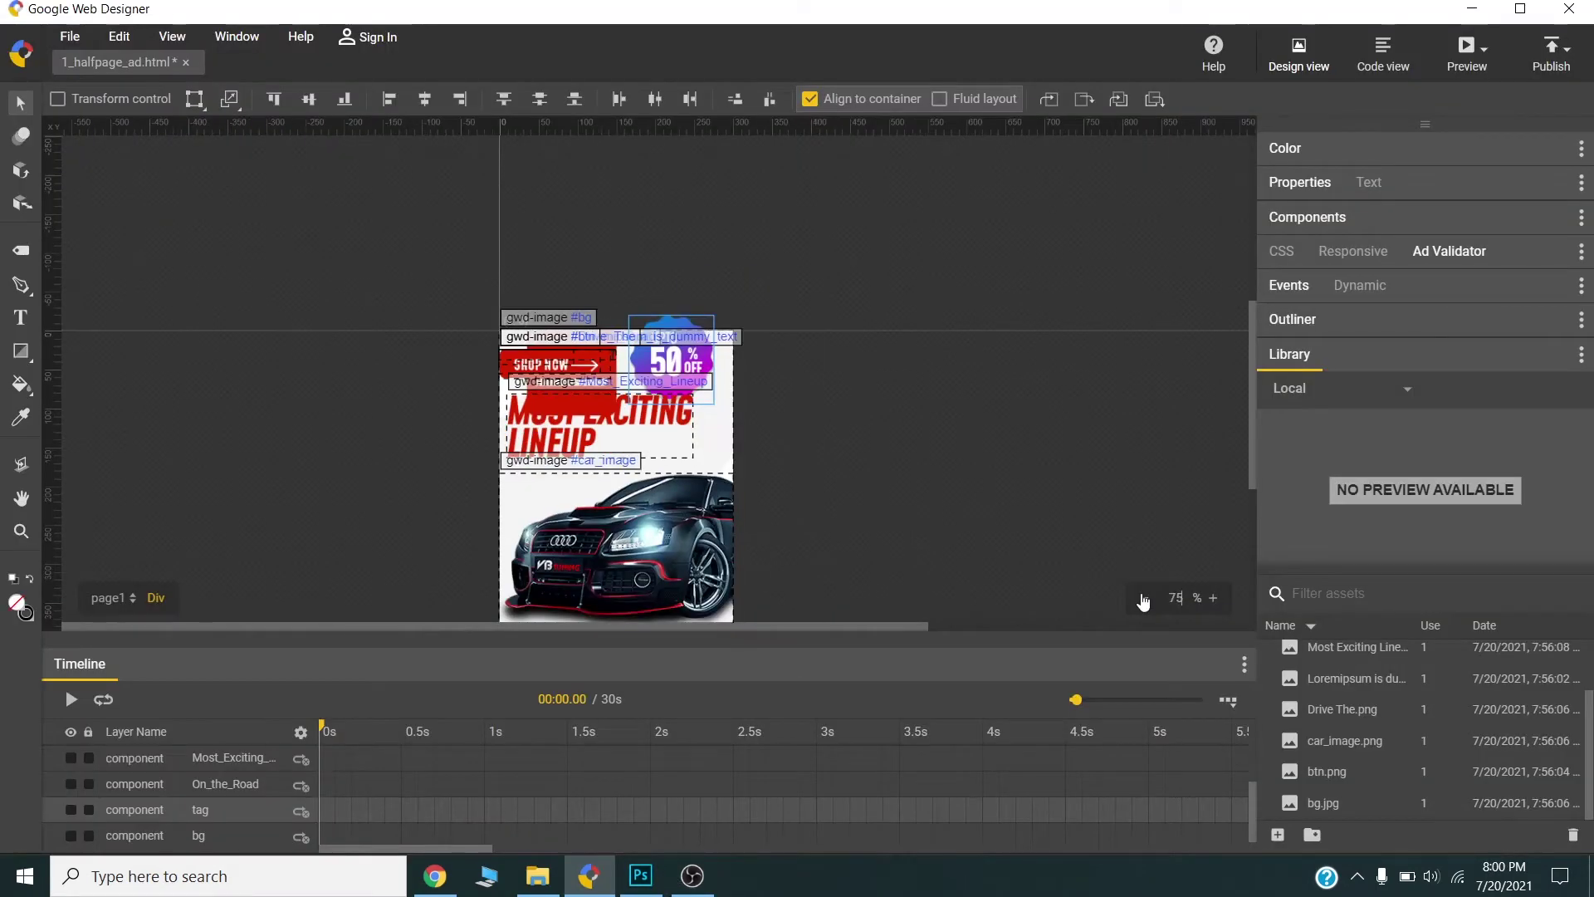
click(1144, 598)
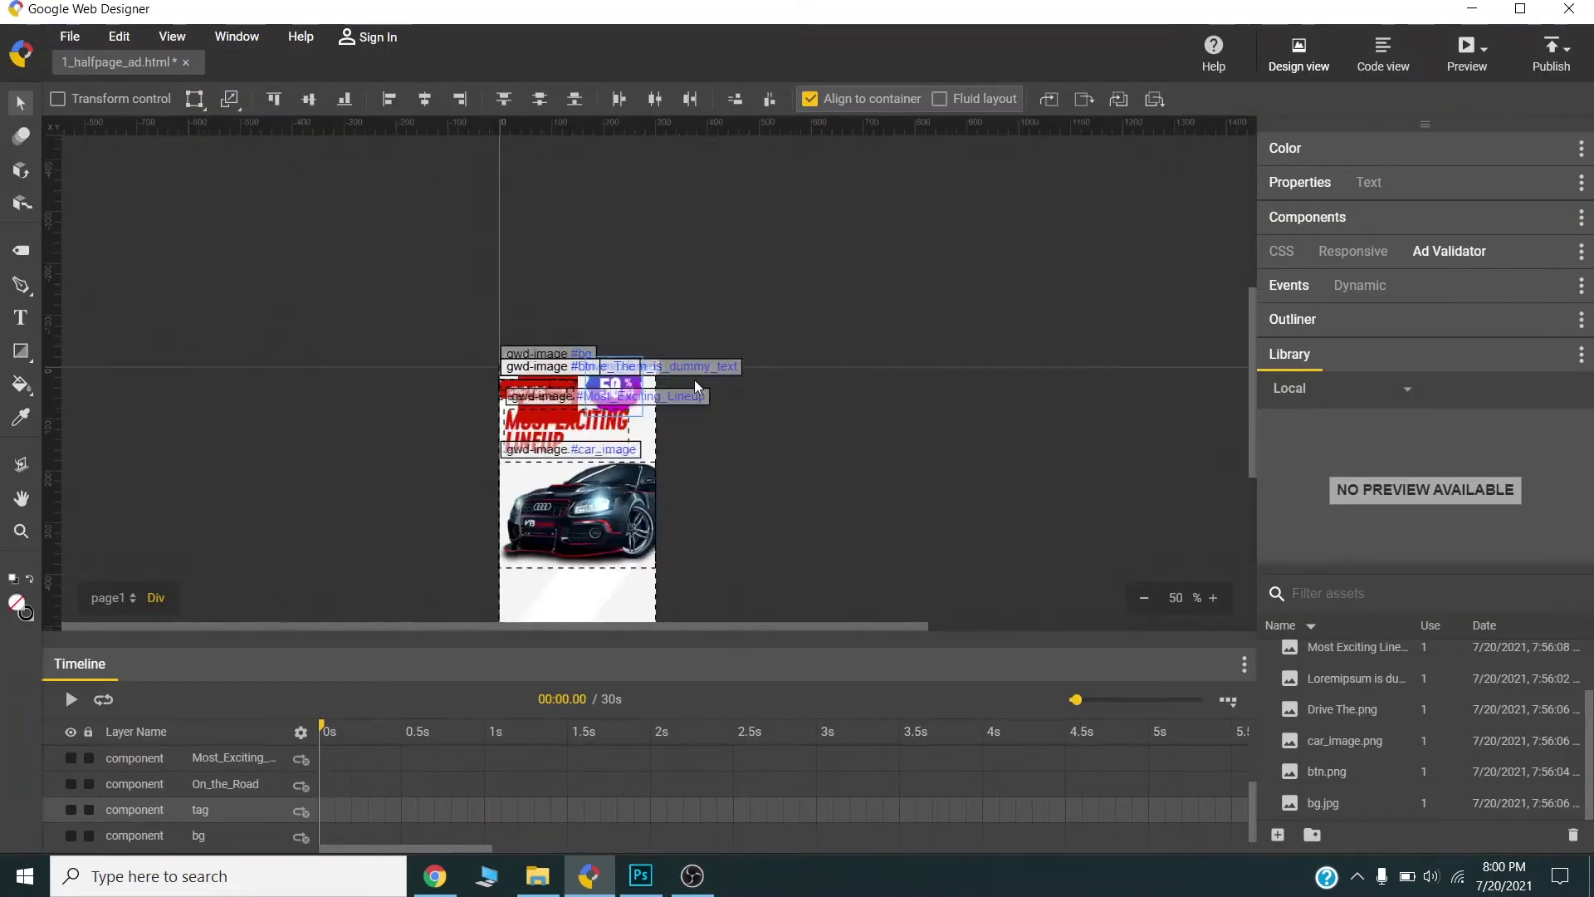
scroll(695, 381, down, 2)
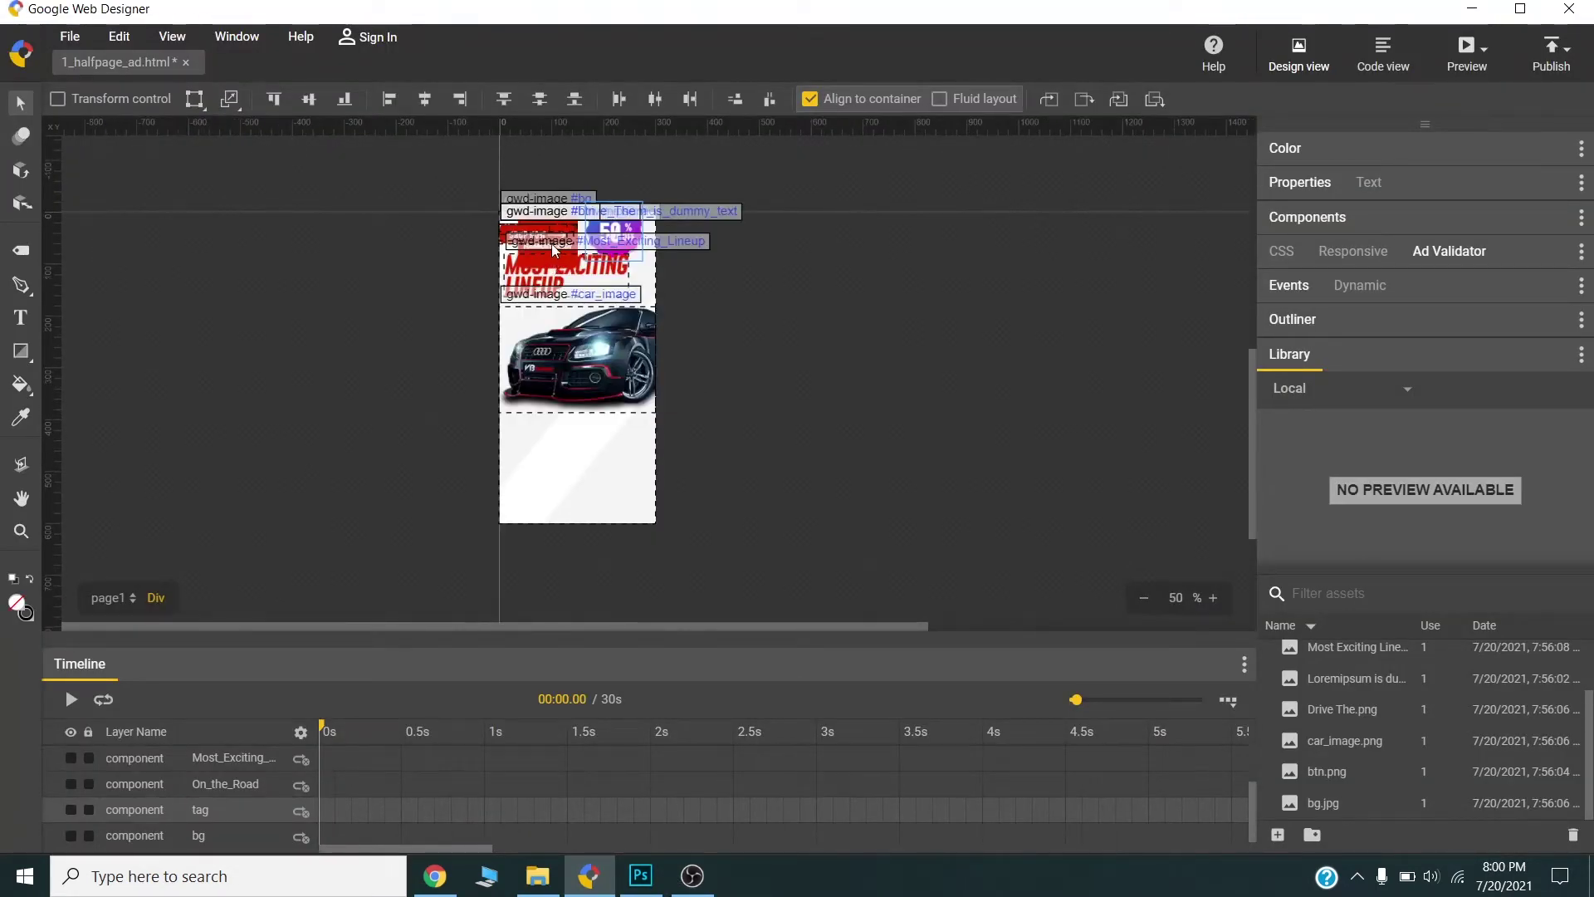
drag(548, 318, 548, 485)
drag(595, 347, 593, 379)
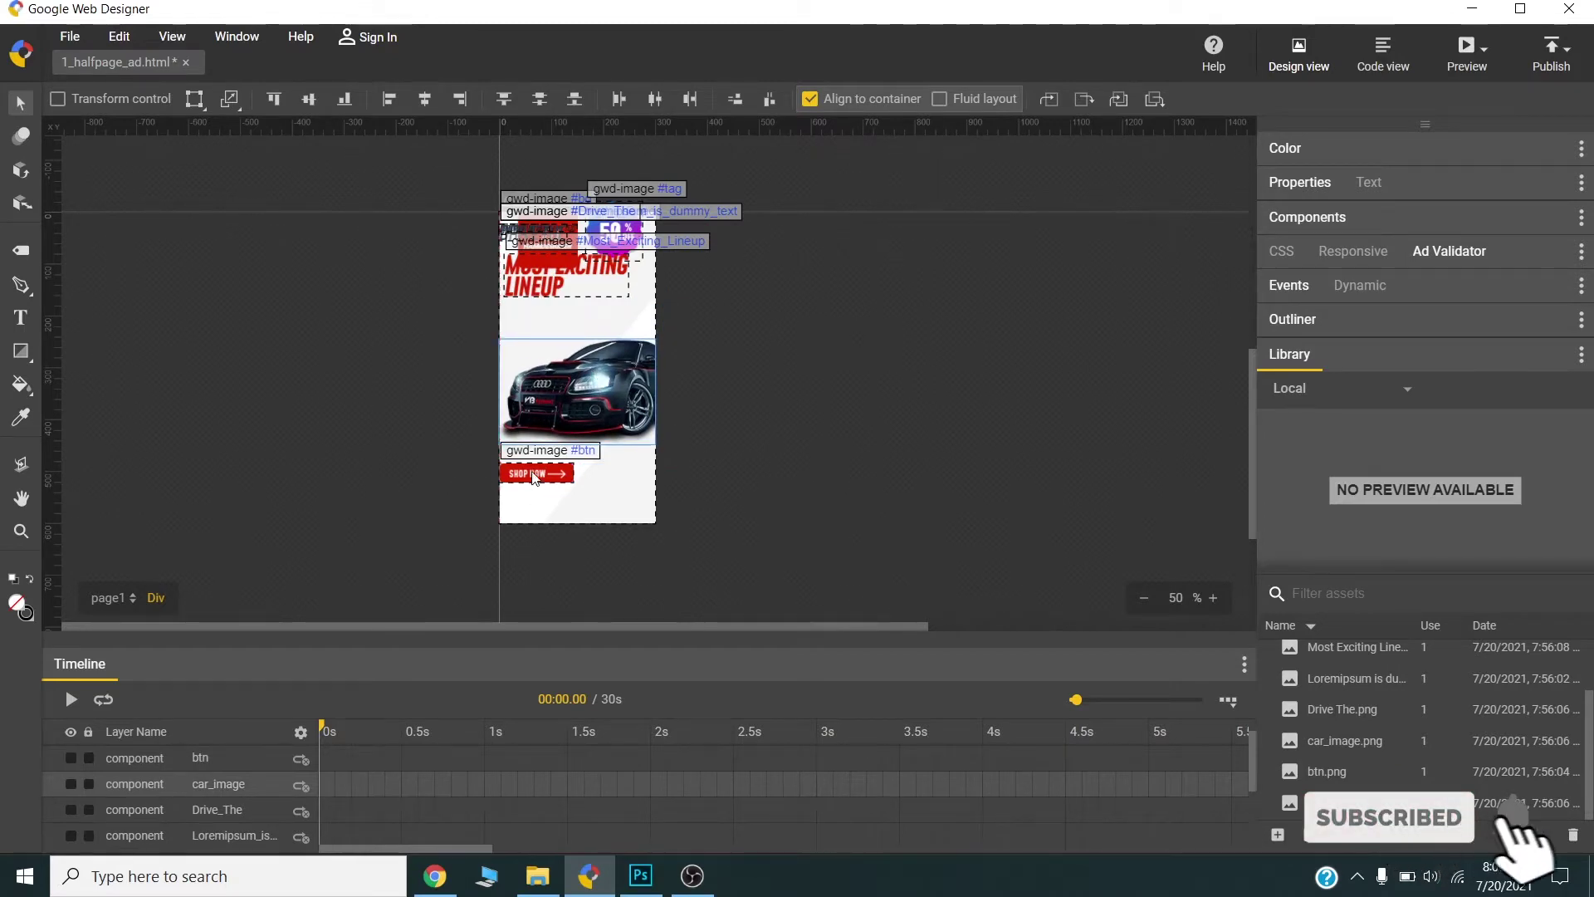
drag(534, 475, 545, 478)
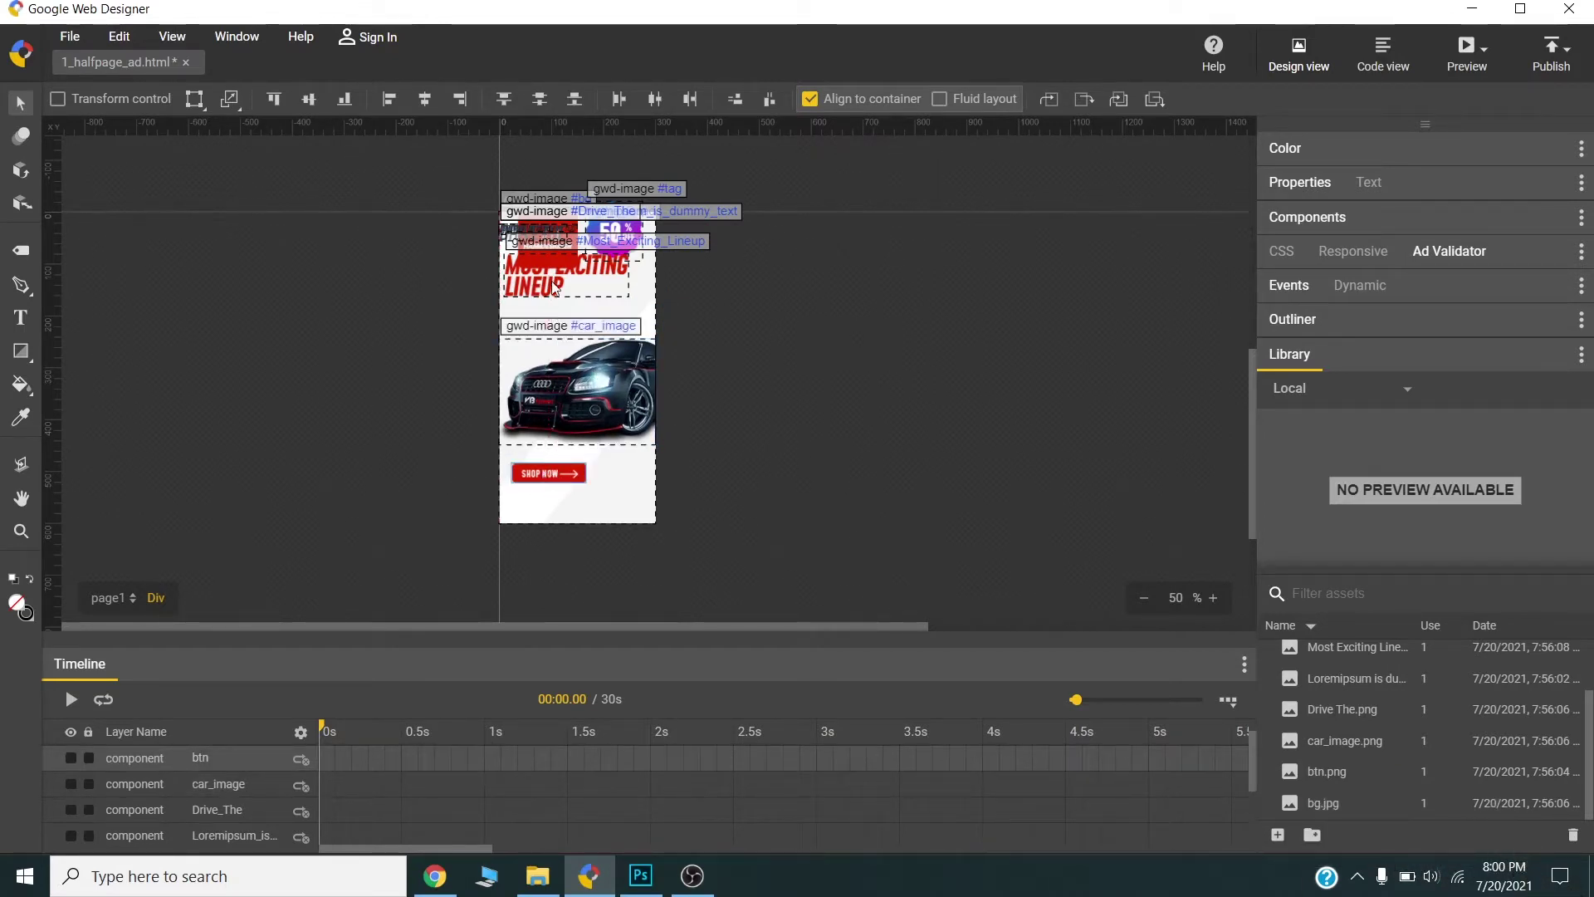
drag(546, 264, 546, 313)
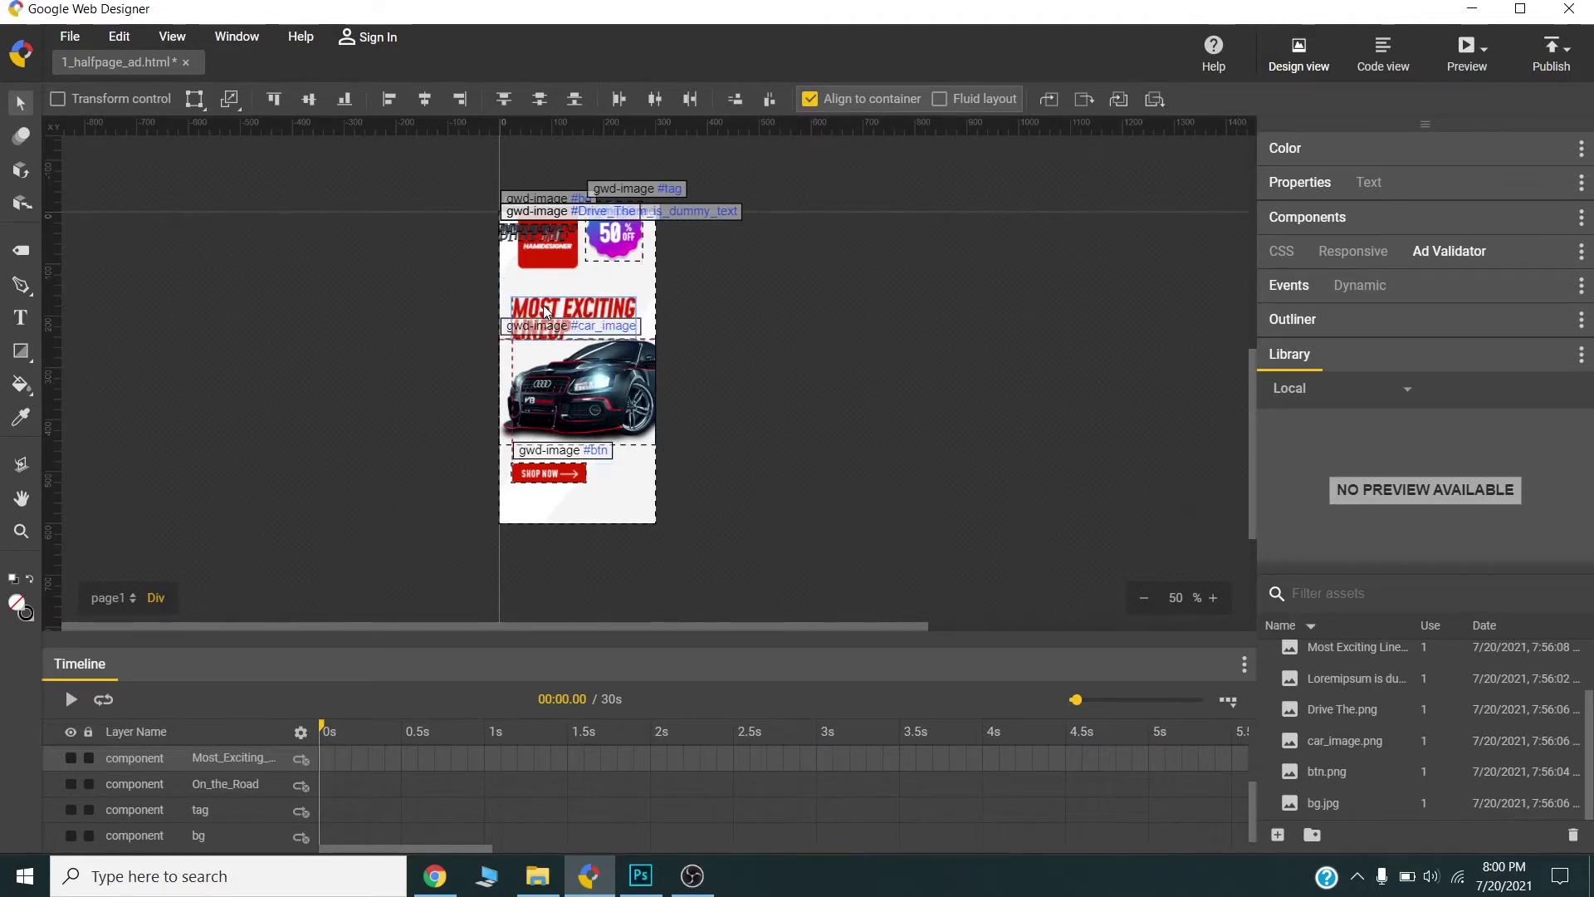
drag(617, 248, 611, 289)
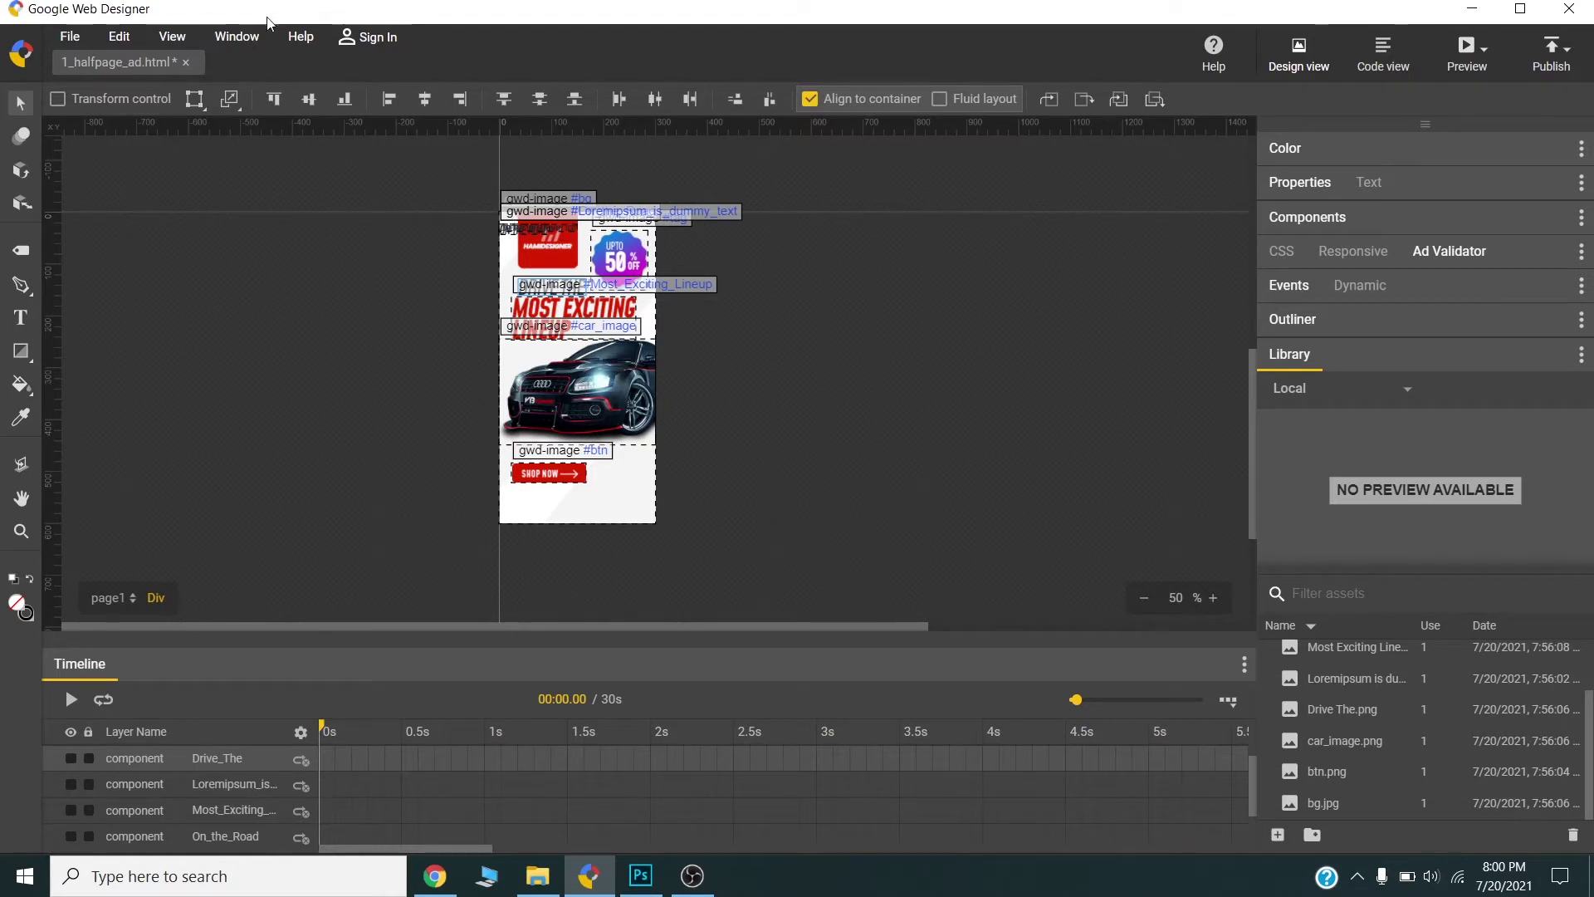
- Turn off the element outline labels in the view options
click(170, 37)
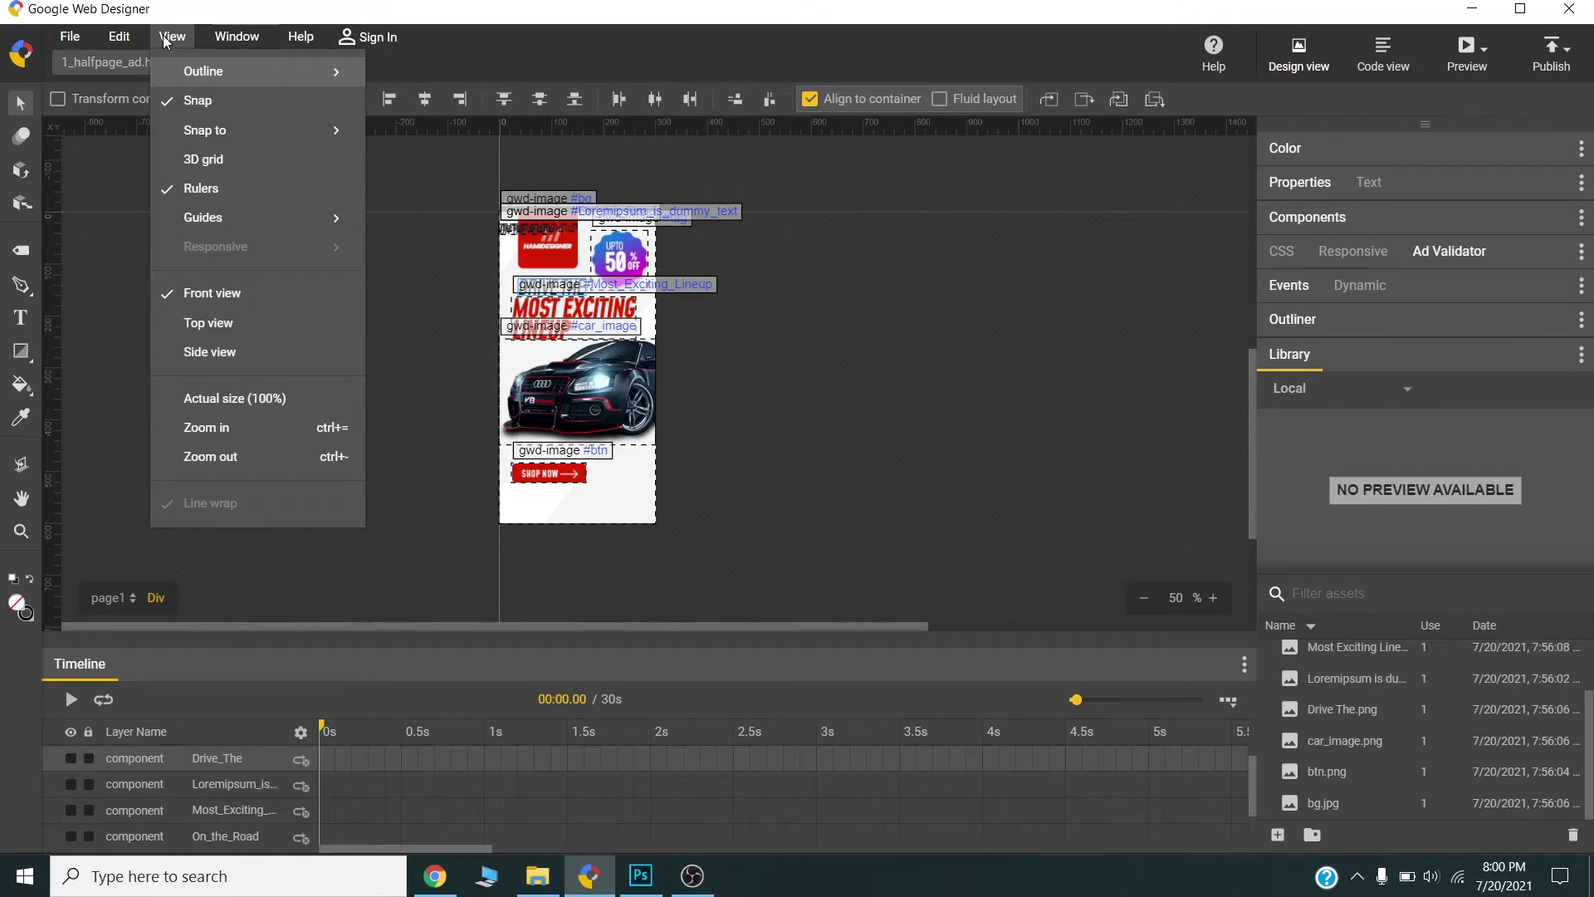
mouse_move(207, 77)
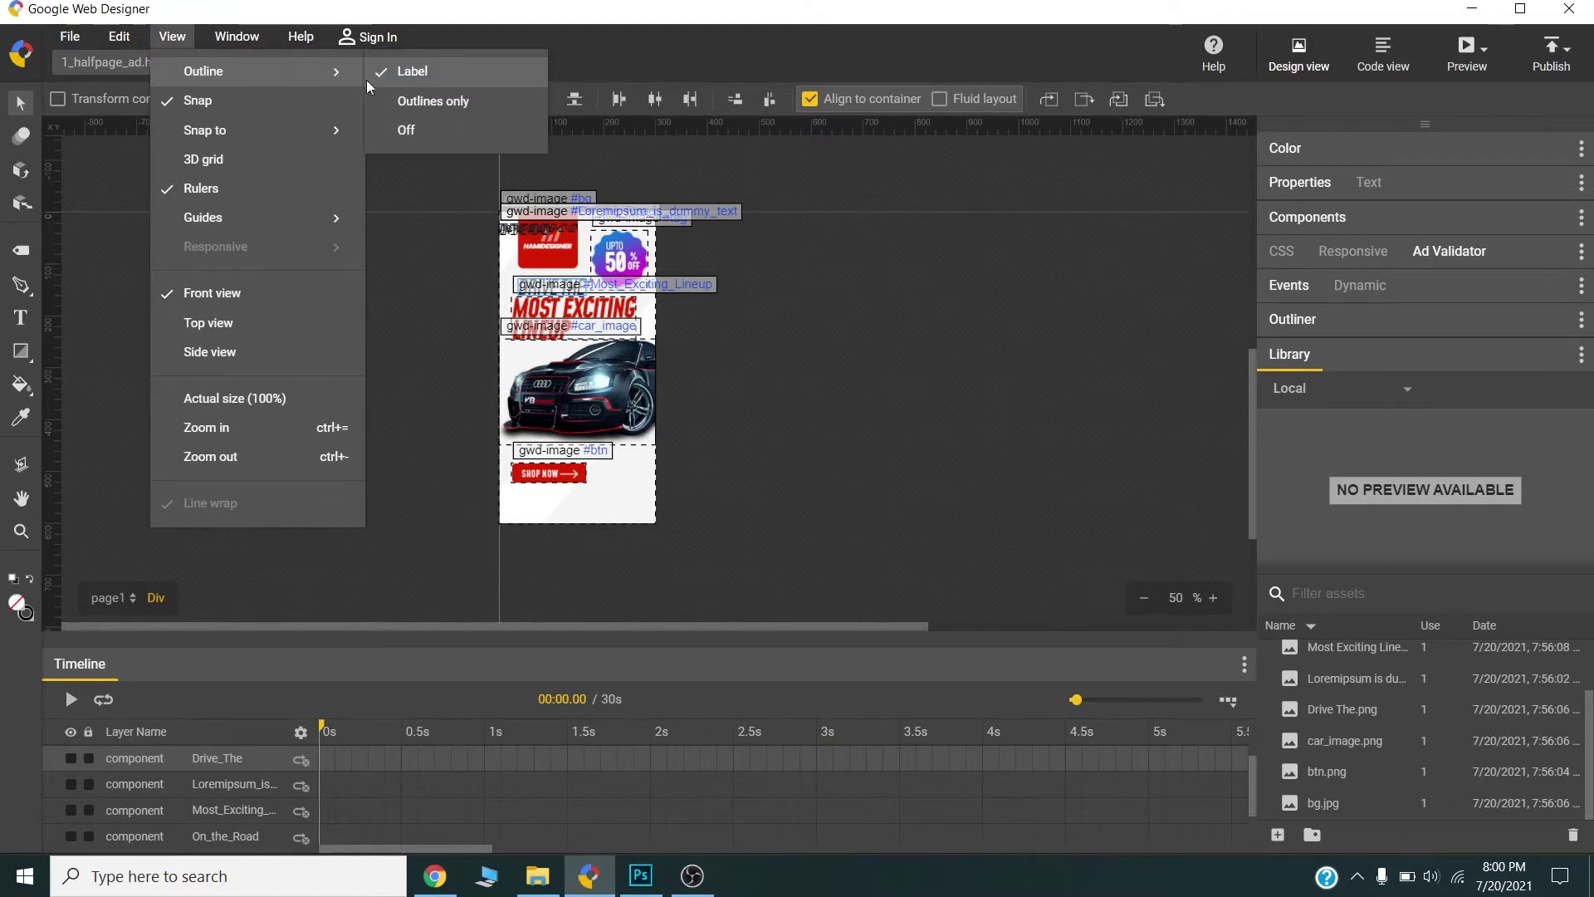
click(393, 130)
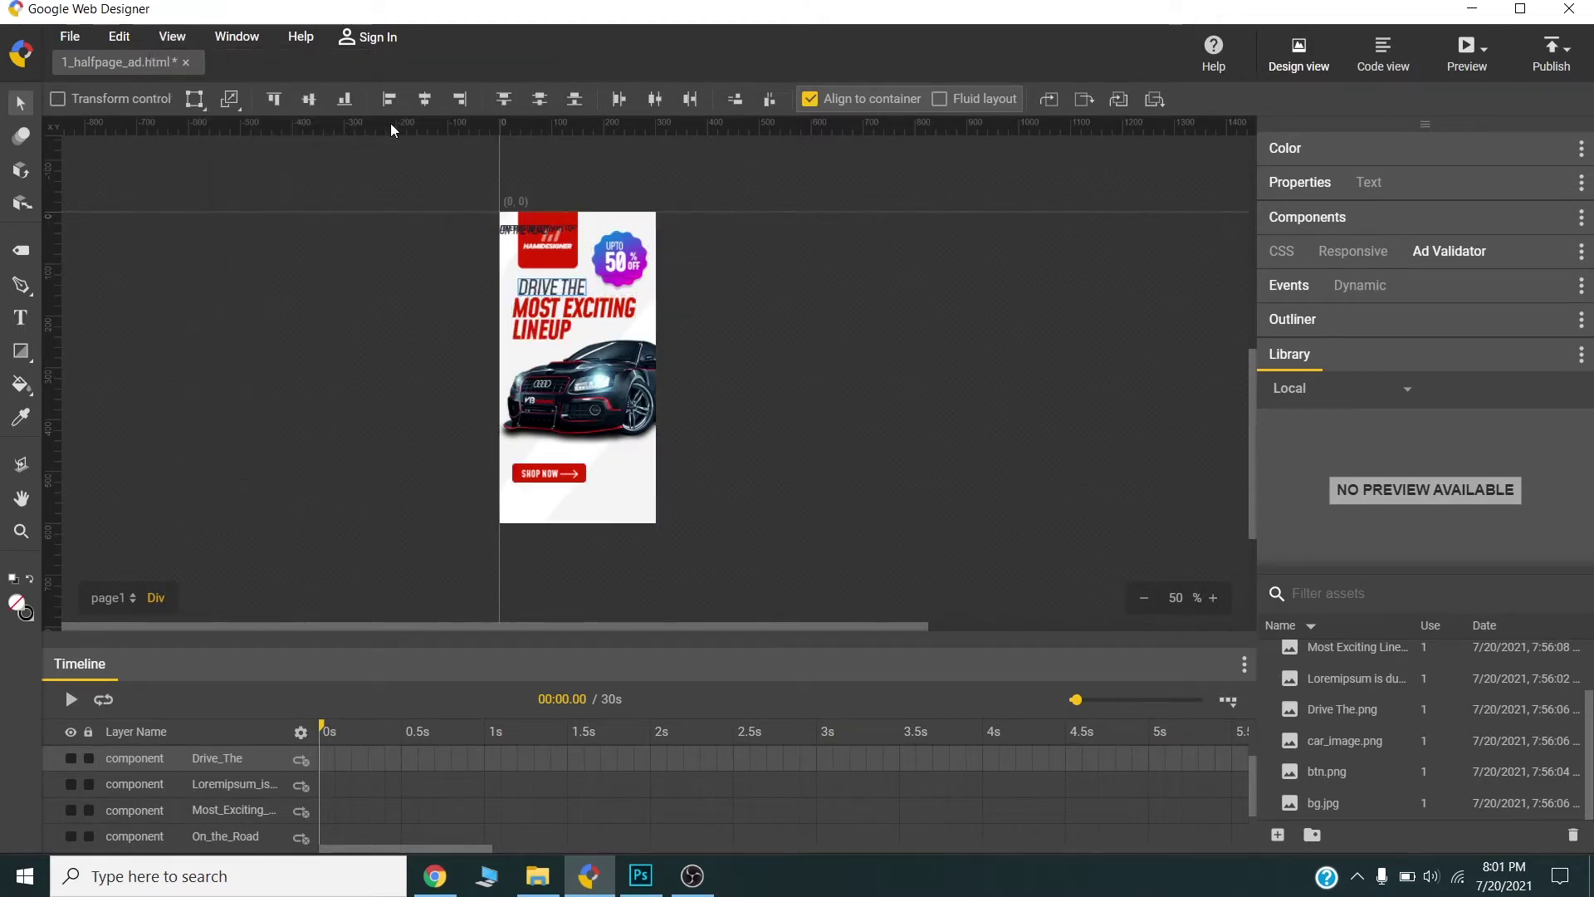
- Move the Lorem ipsum line to just above the SHOP NOW button
click(546, 331)
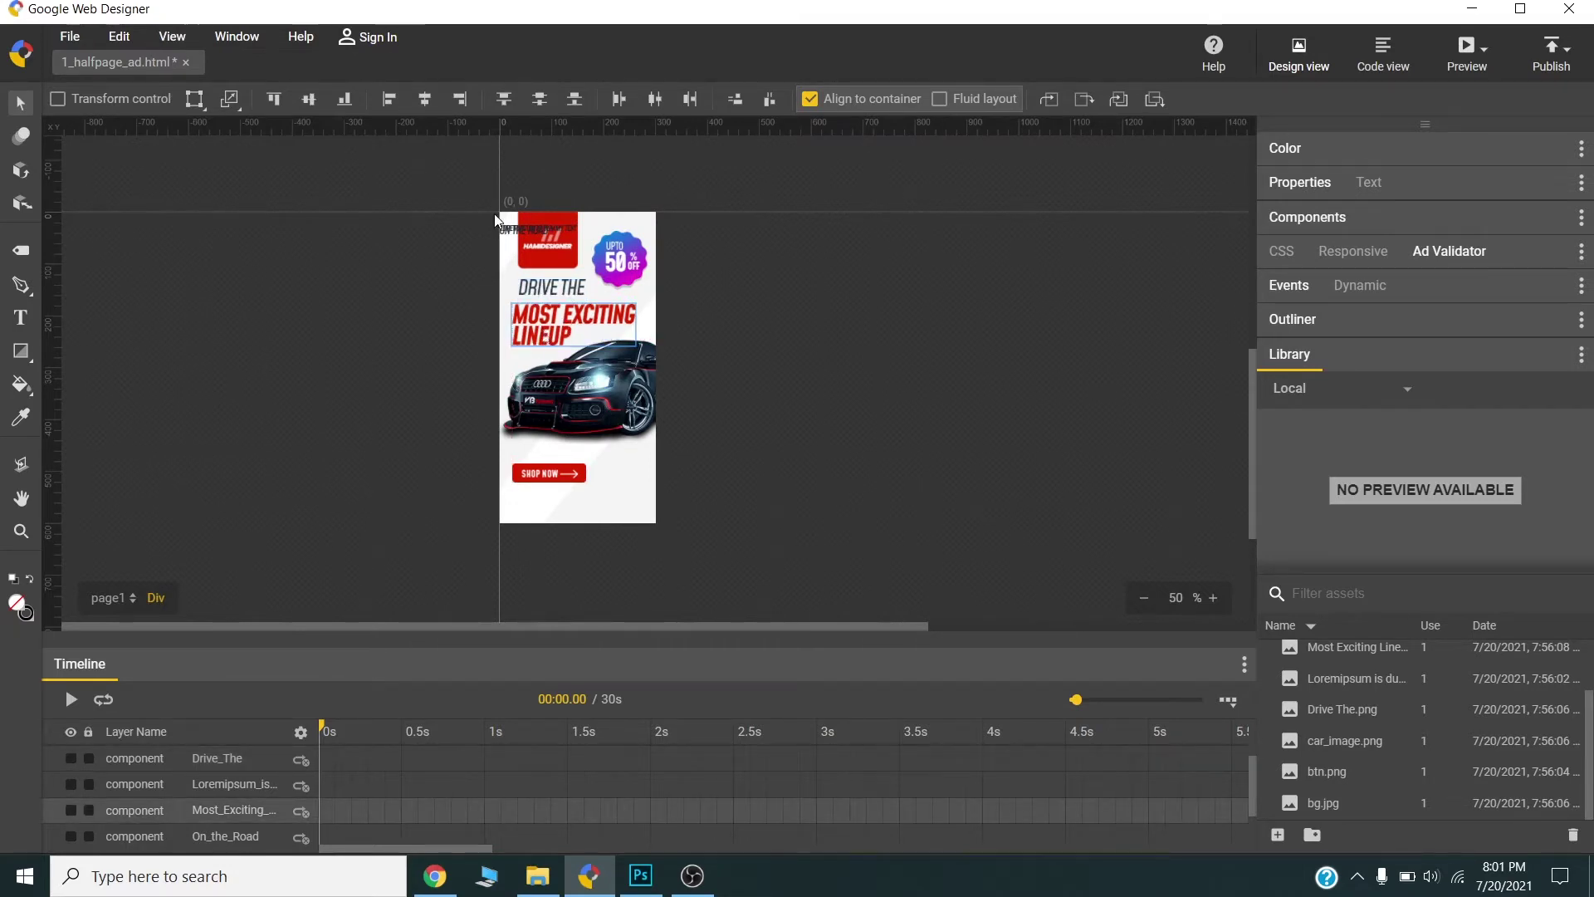
click(511, 244)
drag(511, 245, 536, 486)
- Shift the car image and MOST EXCITING LINEUP headline down about 15 px
shift+click(535, 475)
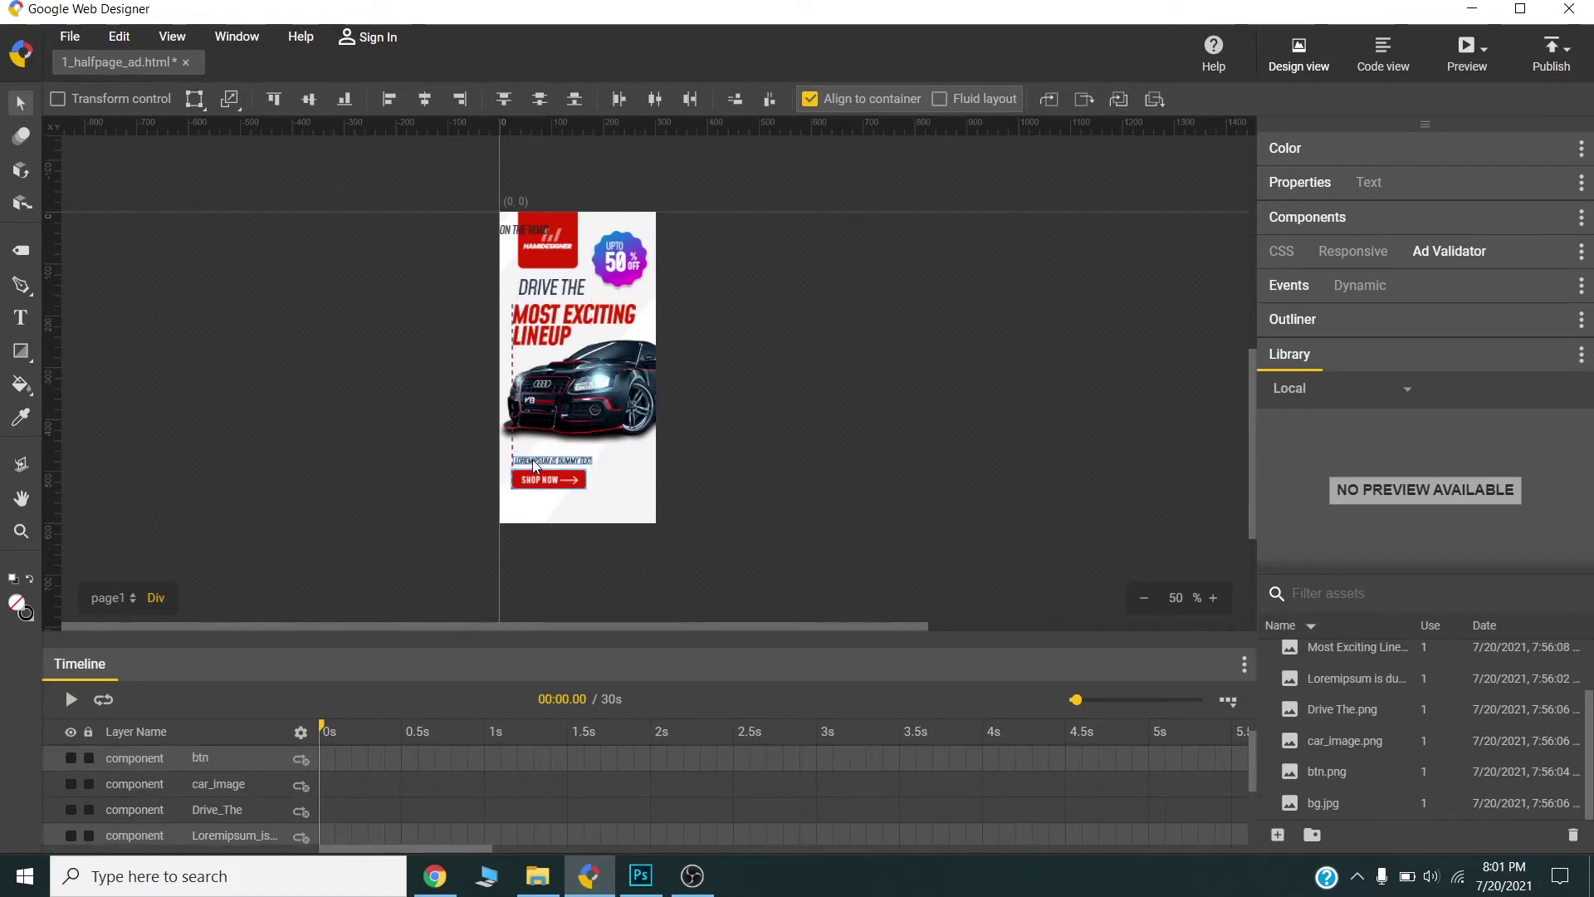
click(548, 402)
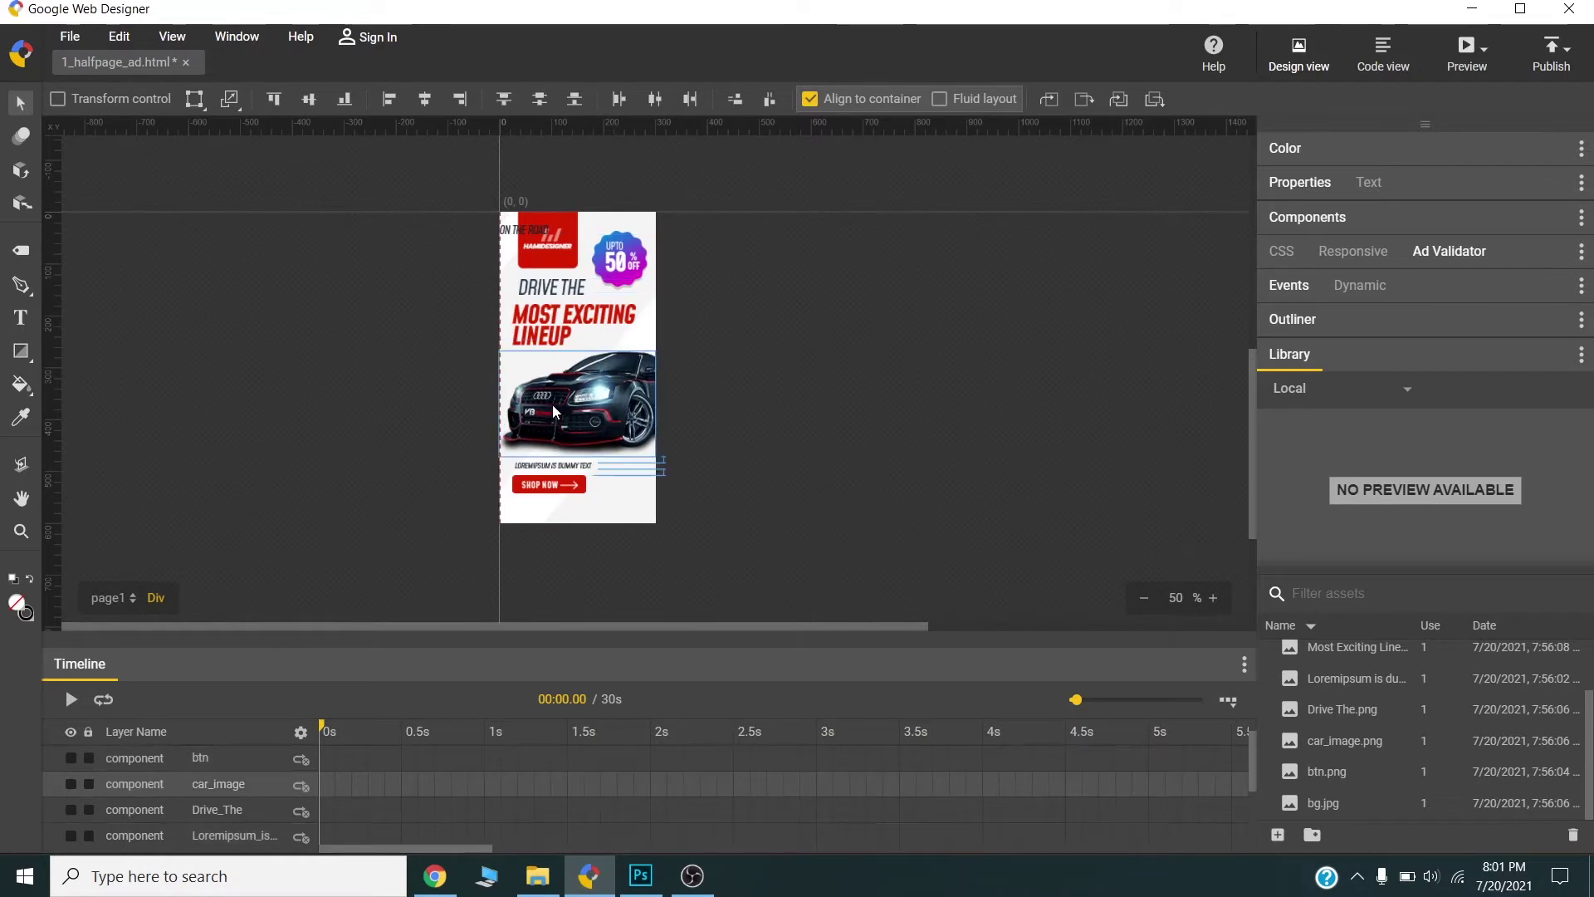
shift+click(551, 310)
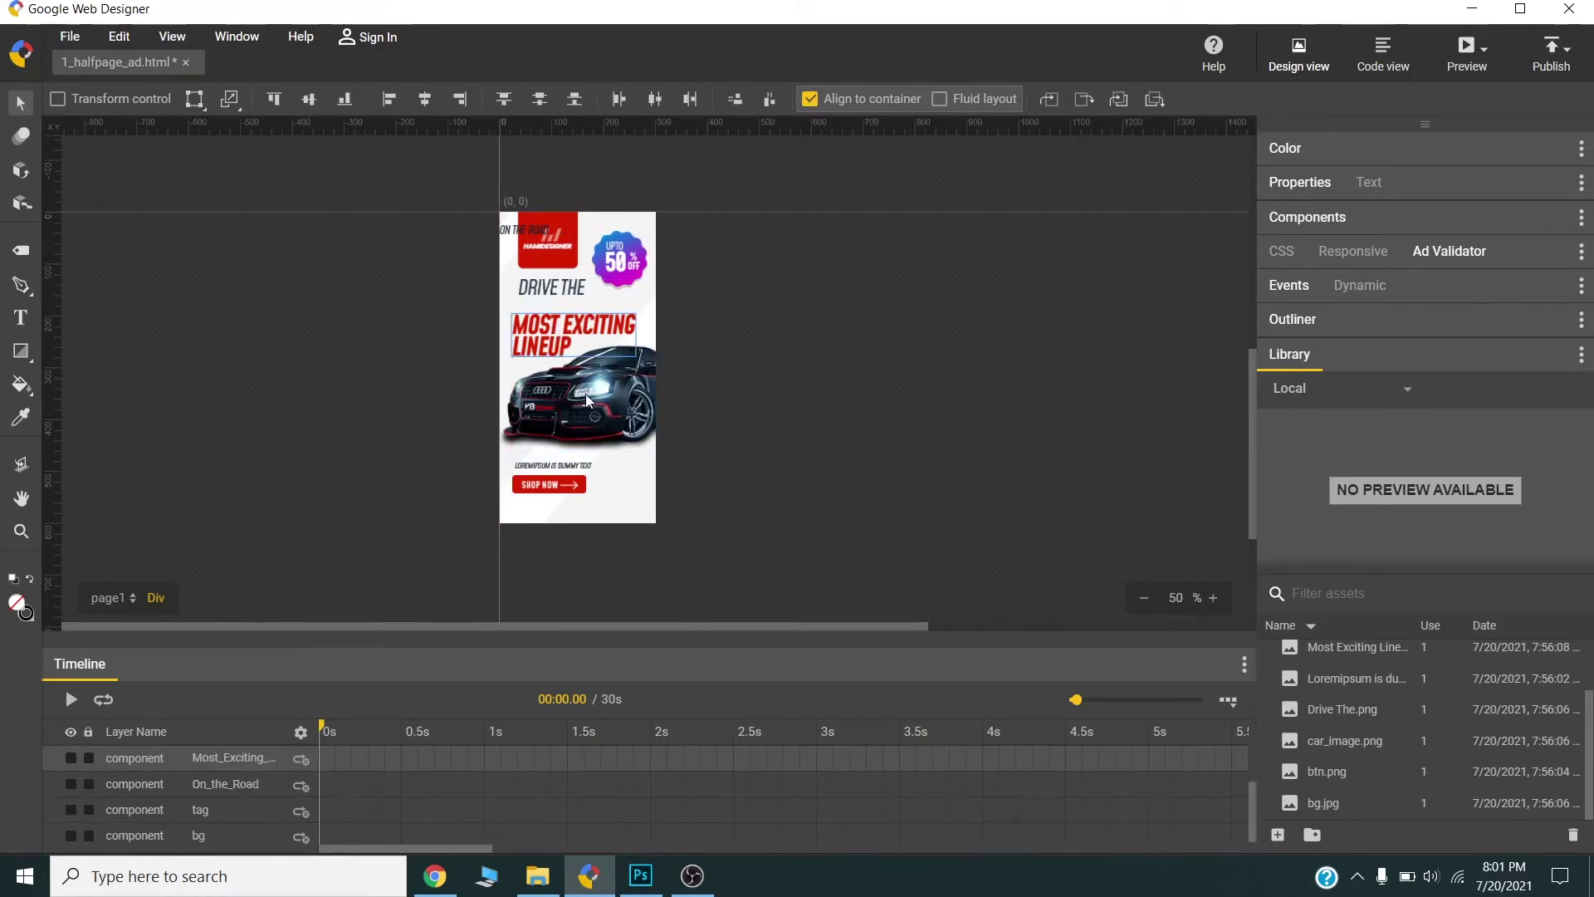
drag(586, 393, 585, 406)
- Move Lorem ipsum and SHOP NOW down 10 px and left-align them with Align to container off
click(548, 466)
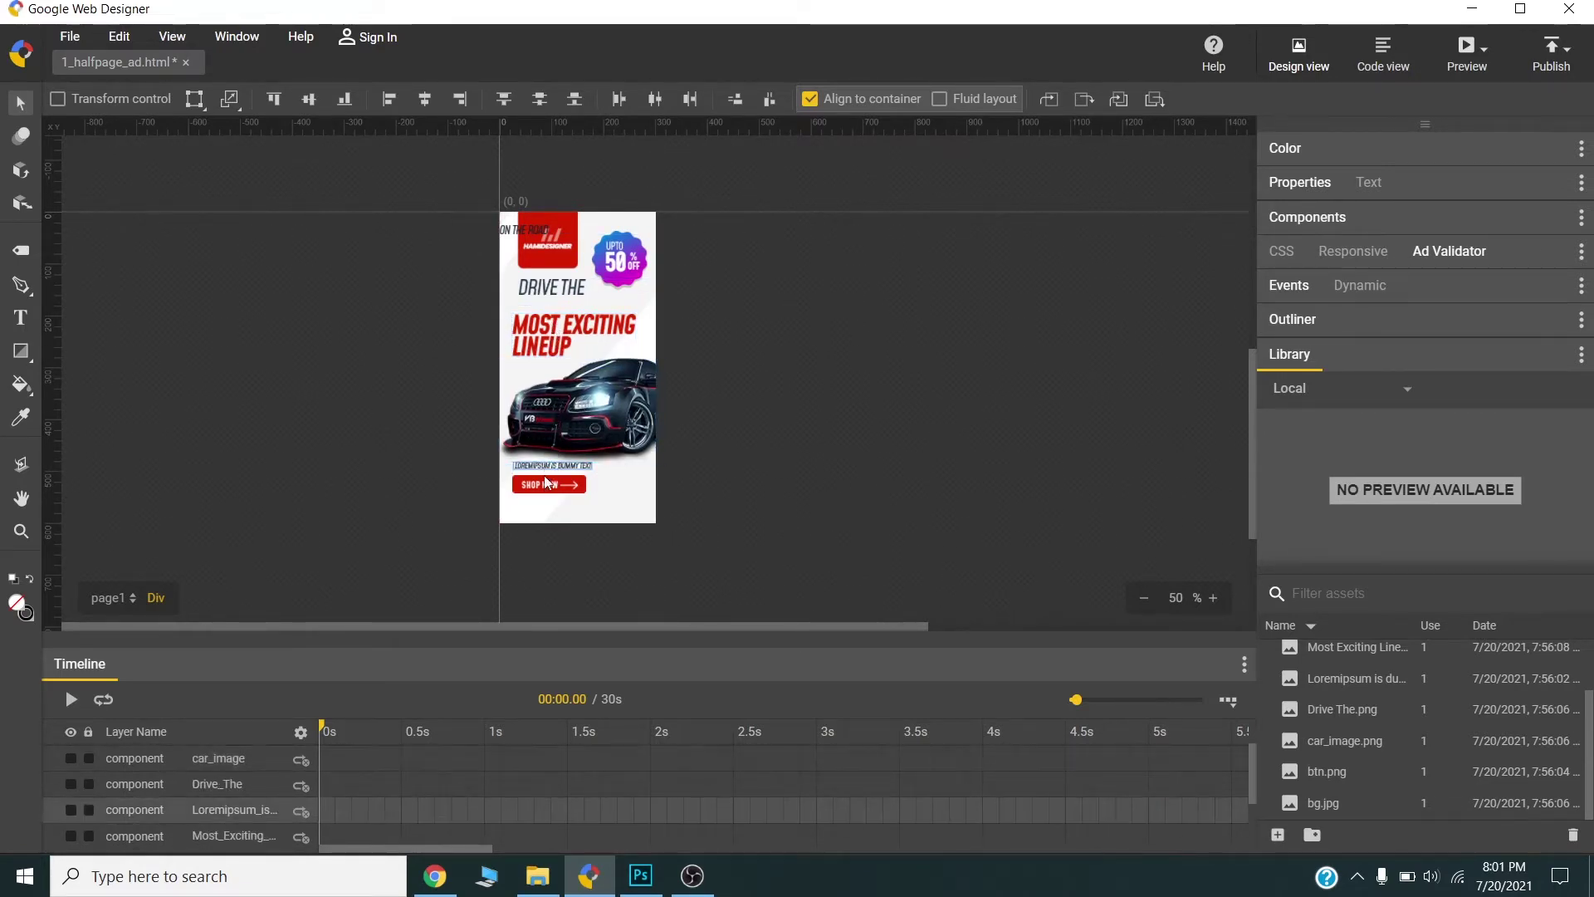
shift+click(546, 496)
drag(546, 496, 546, 504)
click(809, 100)
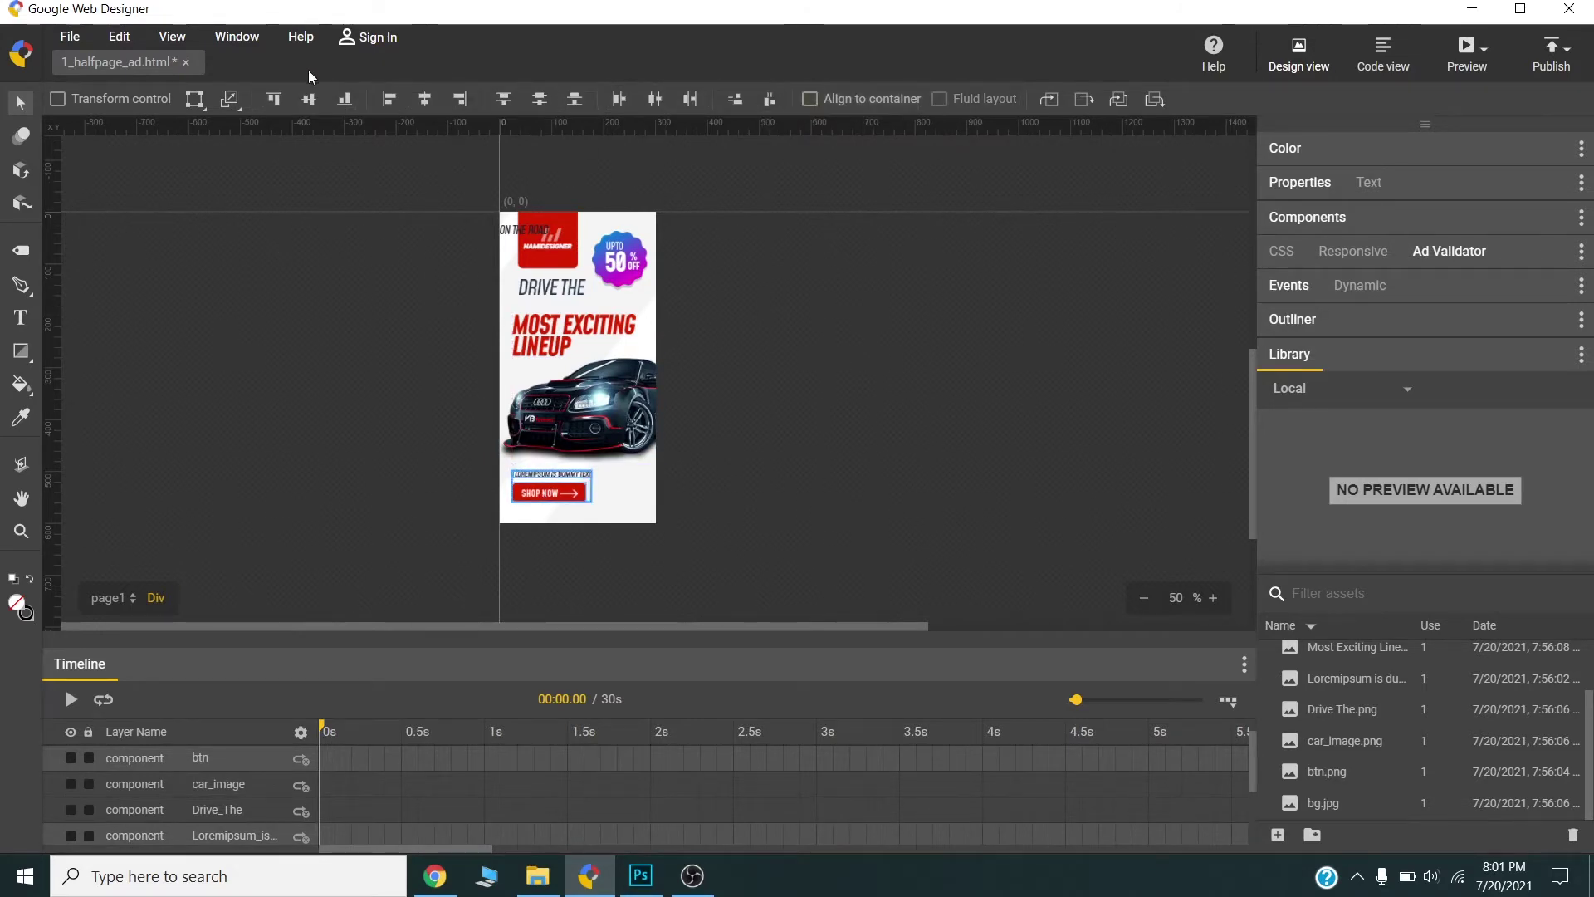
click(386, 100)
- Nudge DRIVE THE right, move ON THE ROAD below LINEUP, and select all three headline texts
click(560, 325)
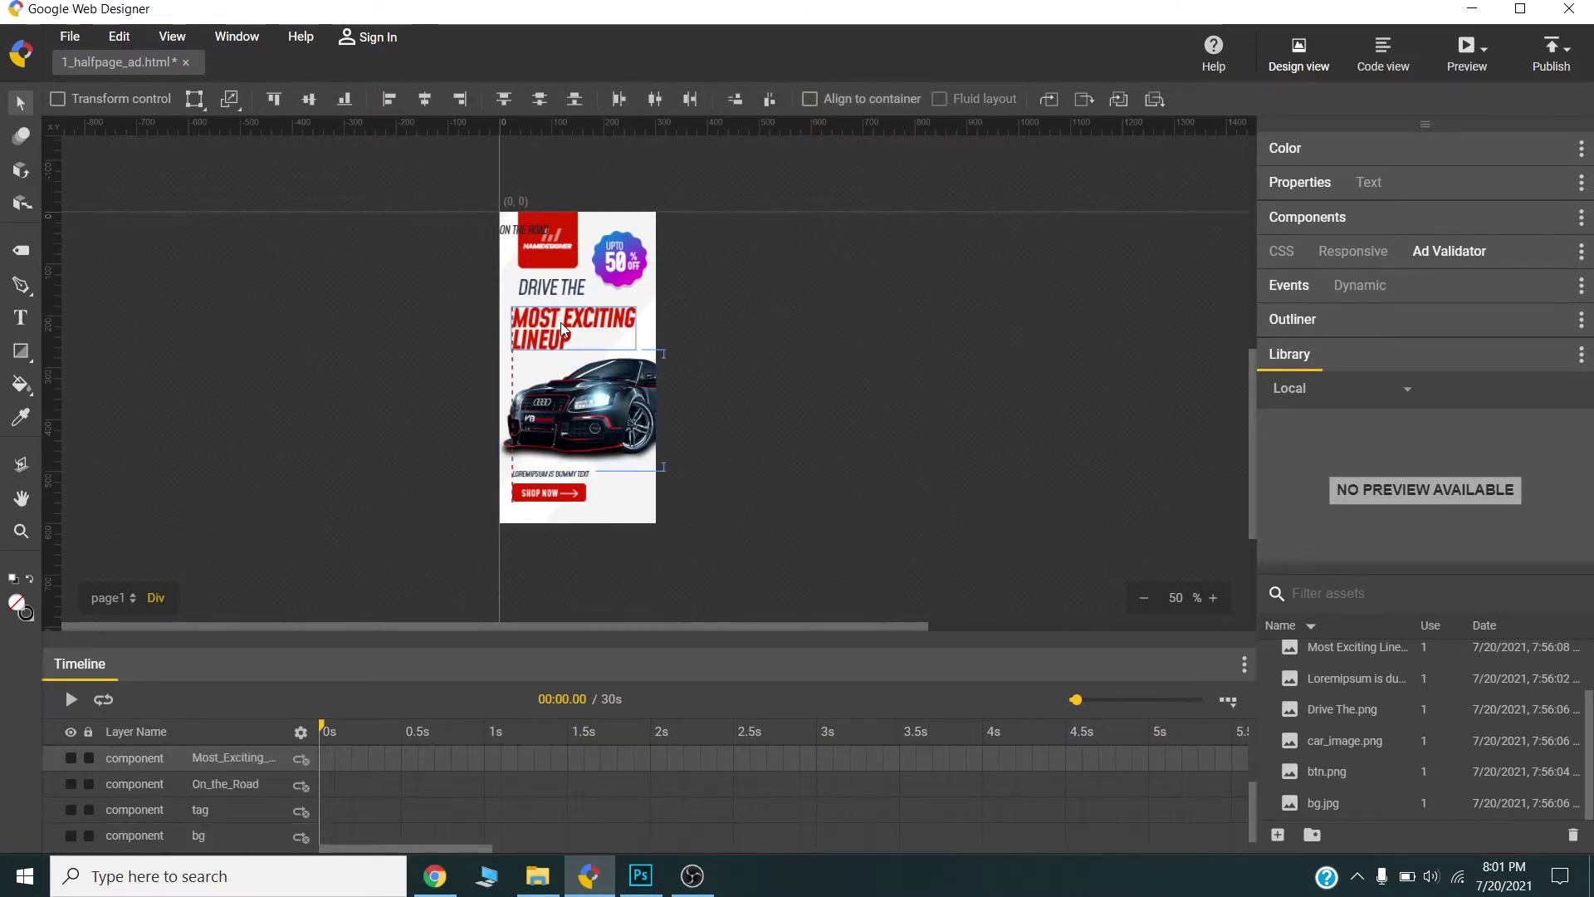
click(549, 292)
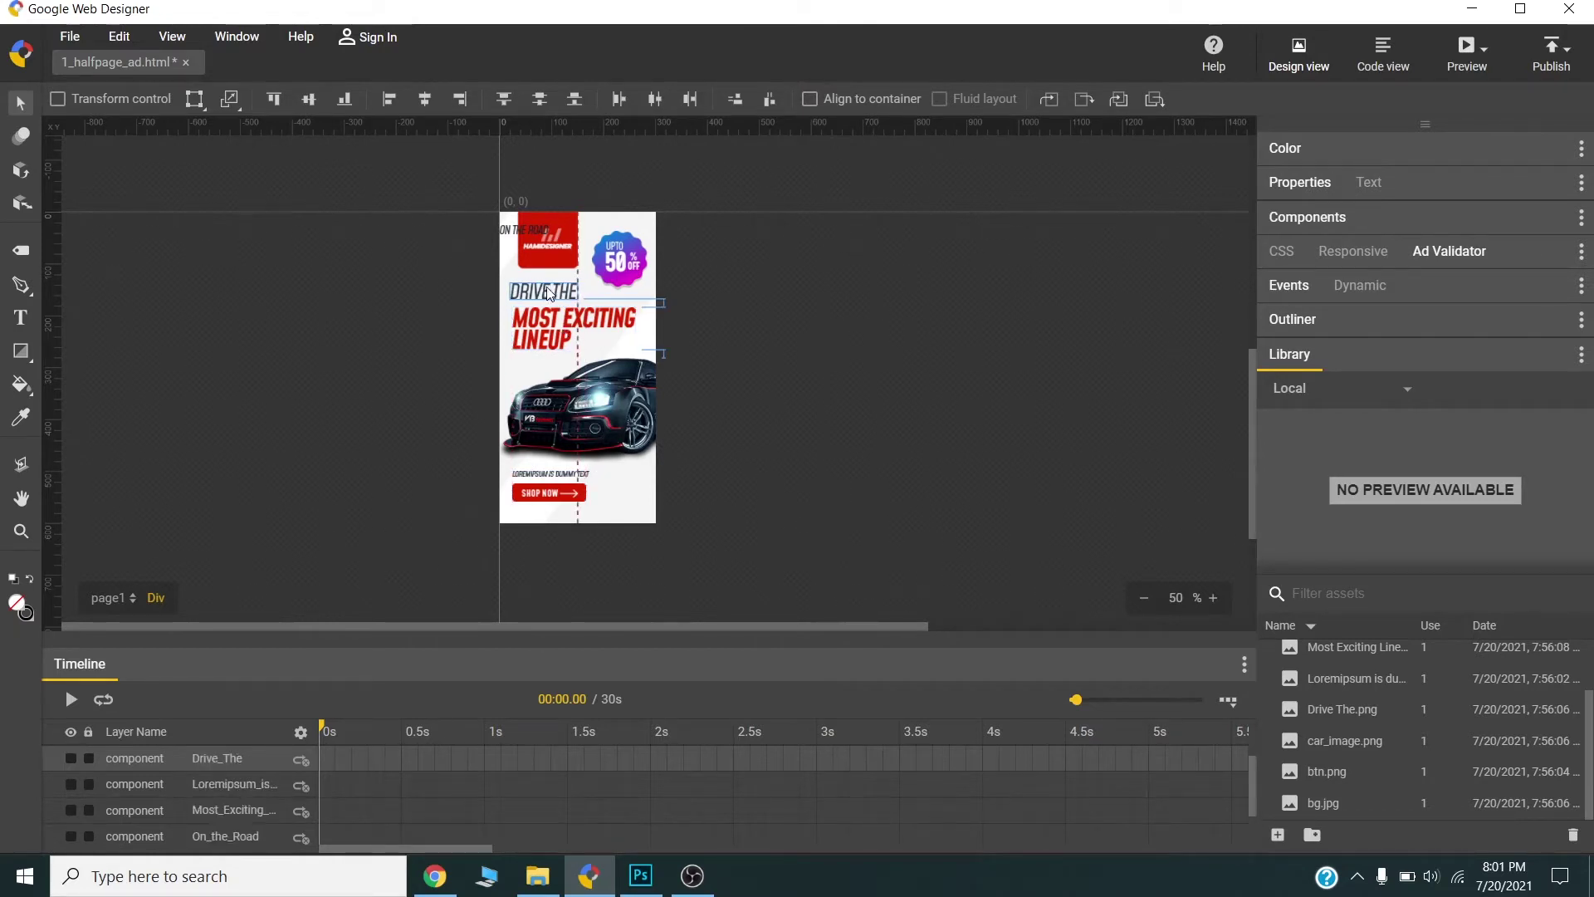
drag(548, 292, 553, 292)
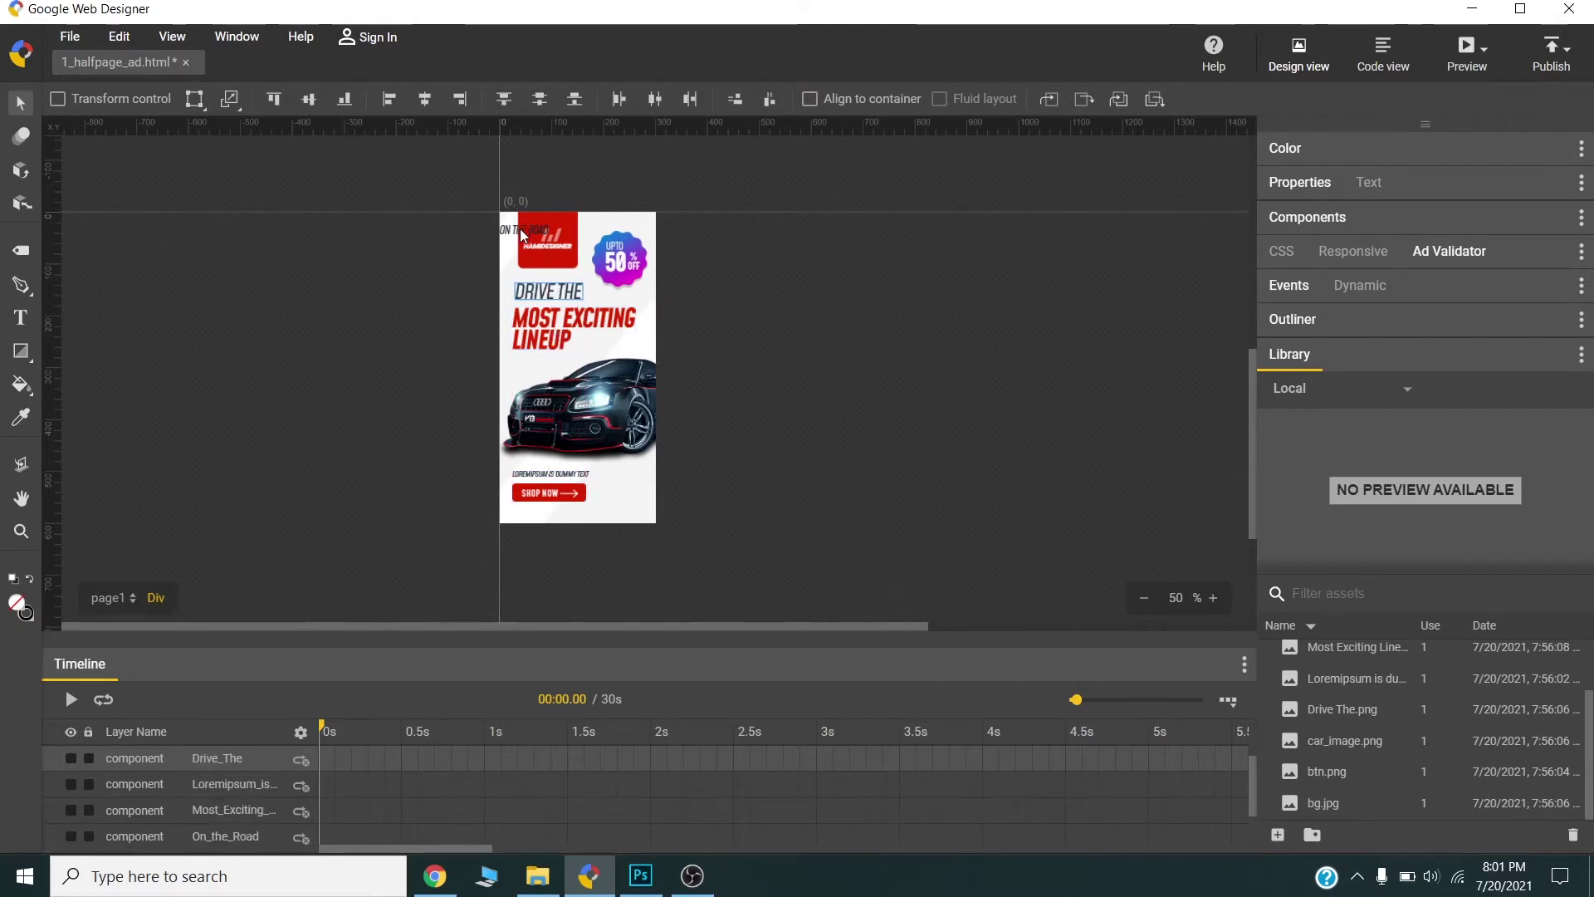
drag(524, 237, 536, 360)
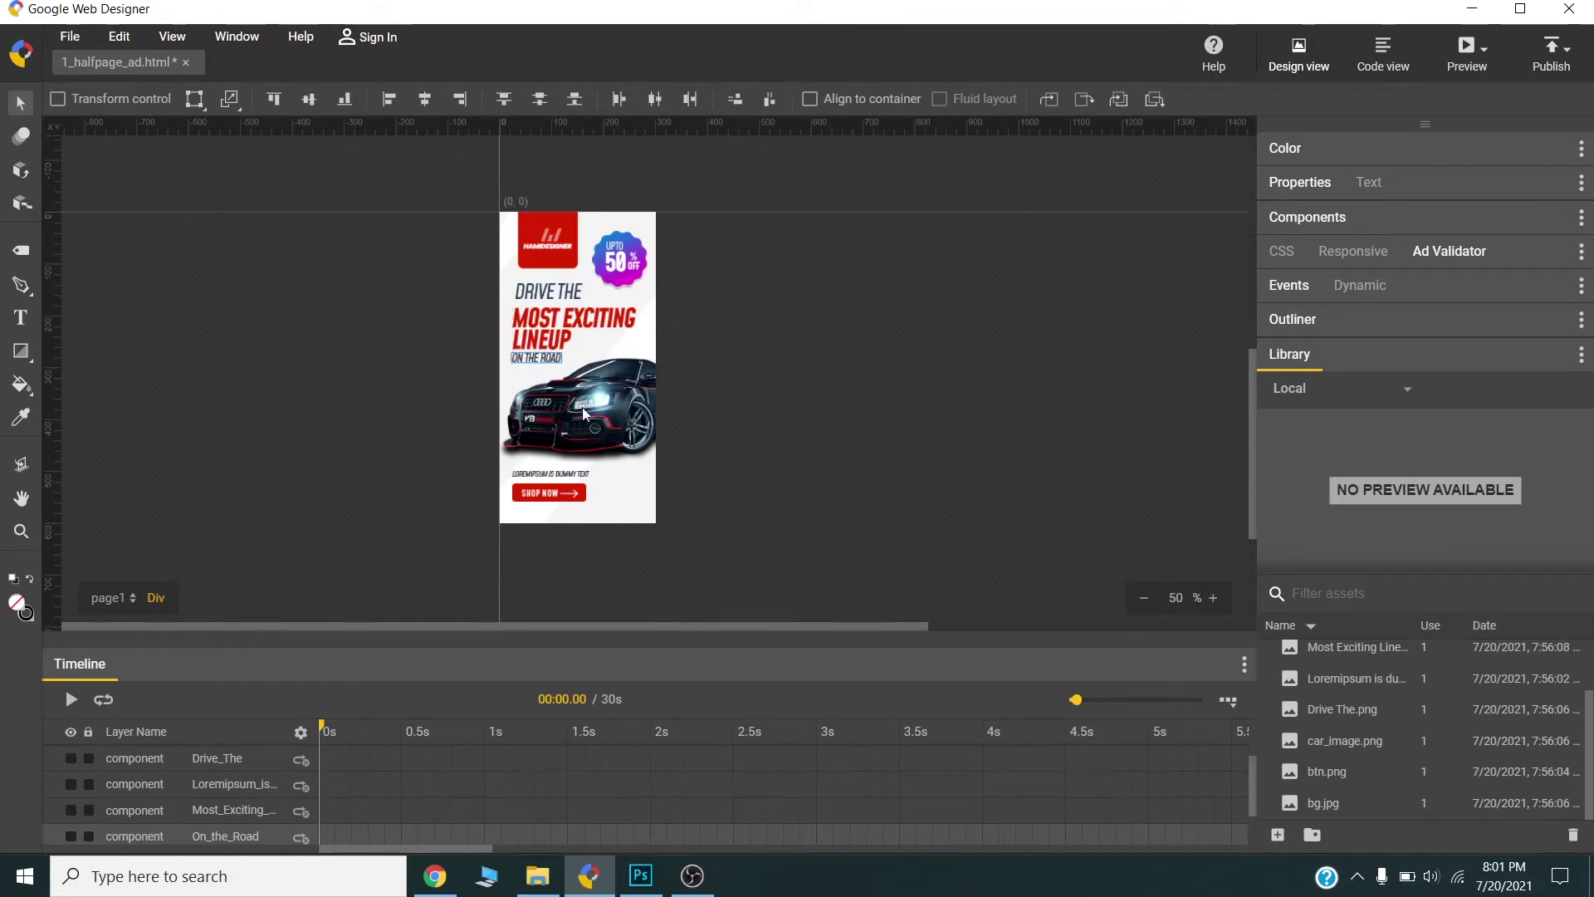
click(550, 292)
shift+click(548, 341)
shift+click(548, 361)
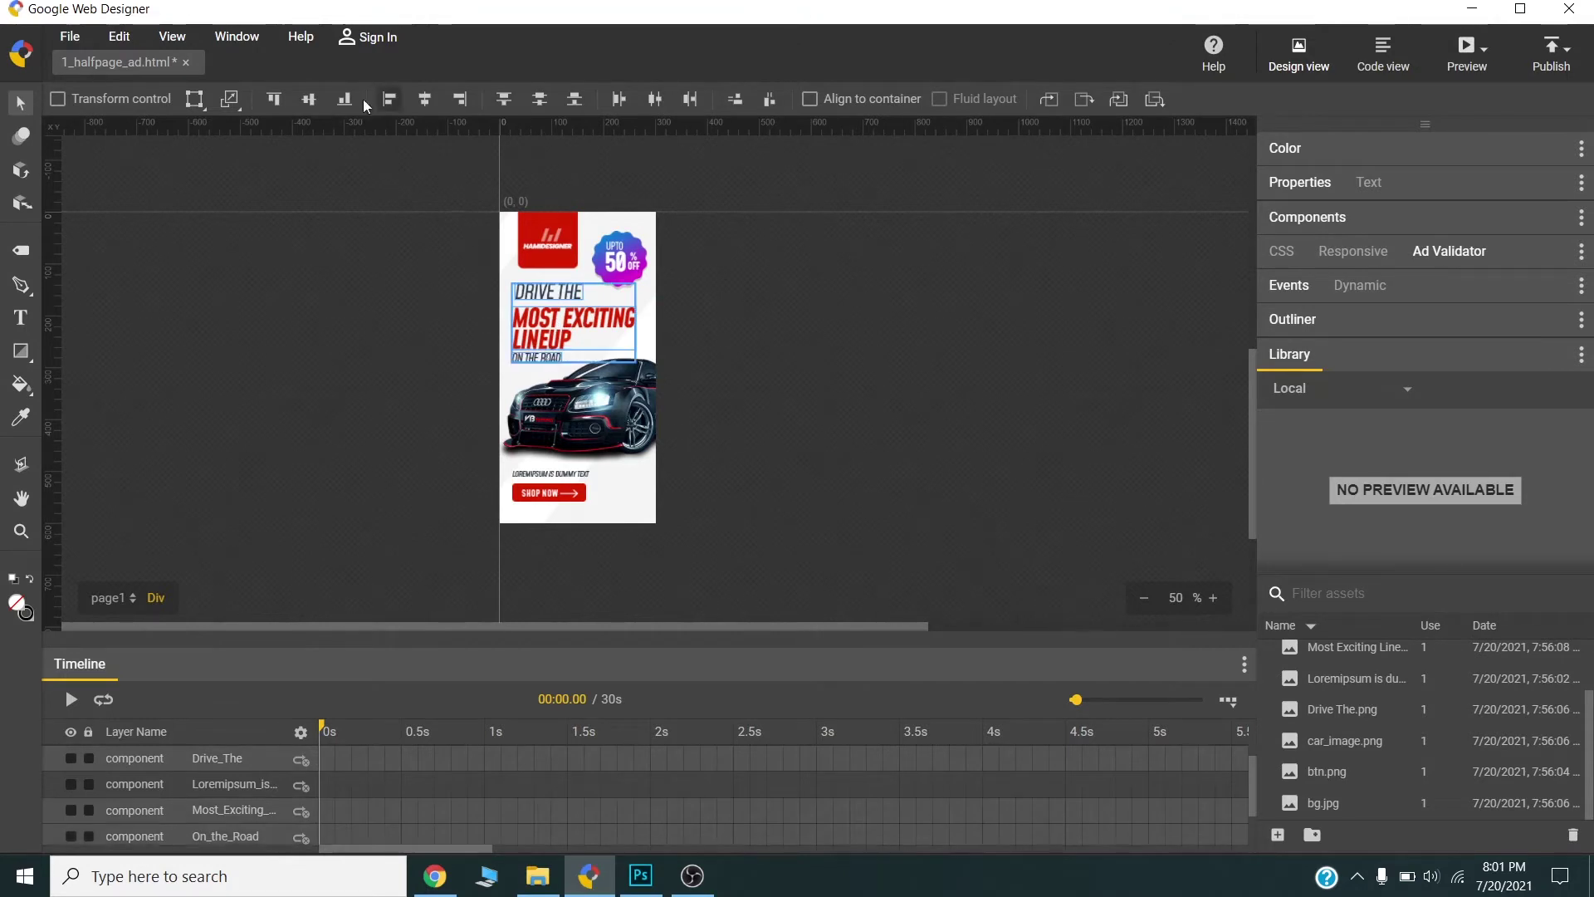
- Apply Align left to DRIVE THE, MOST EXCITING LINEUP and ON THE ROAD
click(393, 99)
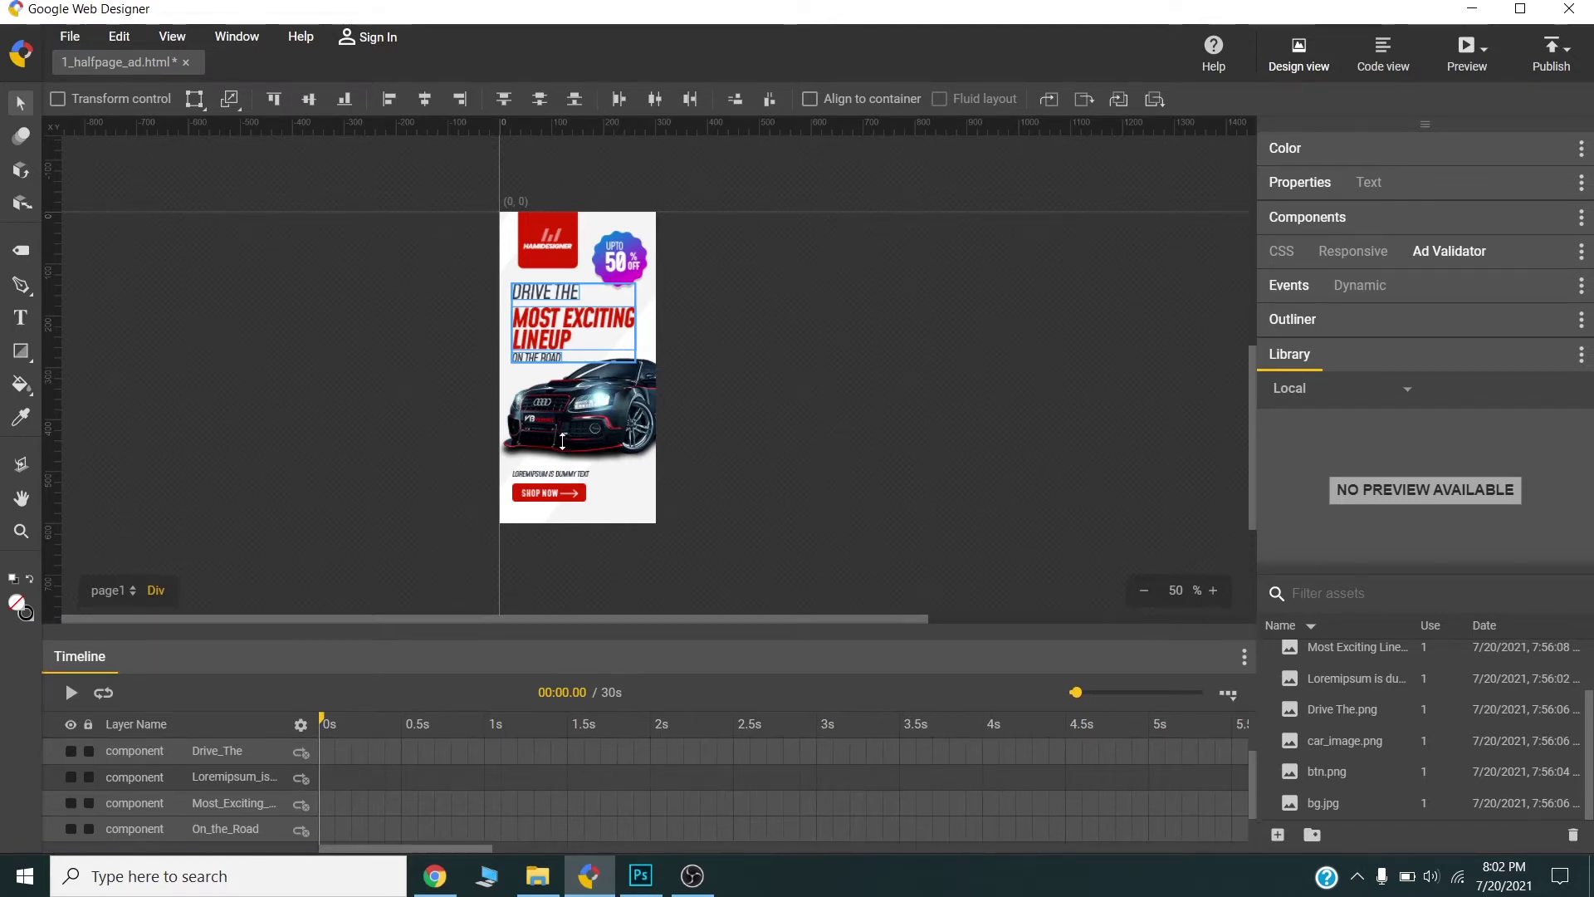
- Enlarge the timeline, drop Most_Exciting and On_the_Road below tag, and set the playhead near 0.1s
drag(563, 441, 562, 430)
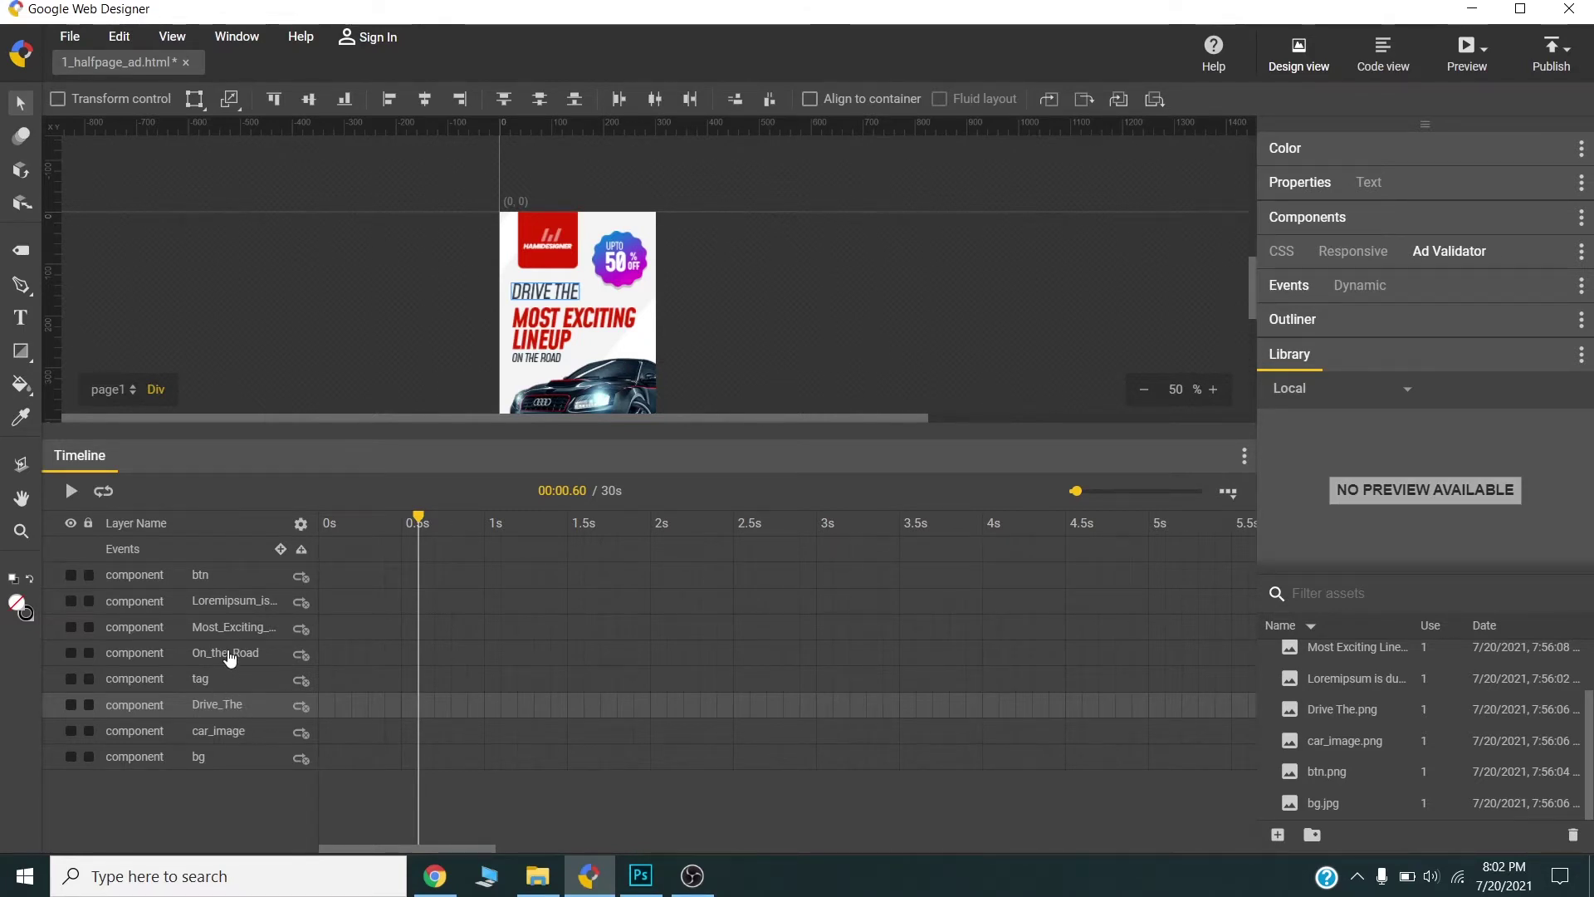
drag(230, 629, 229, 699)
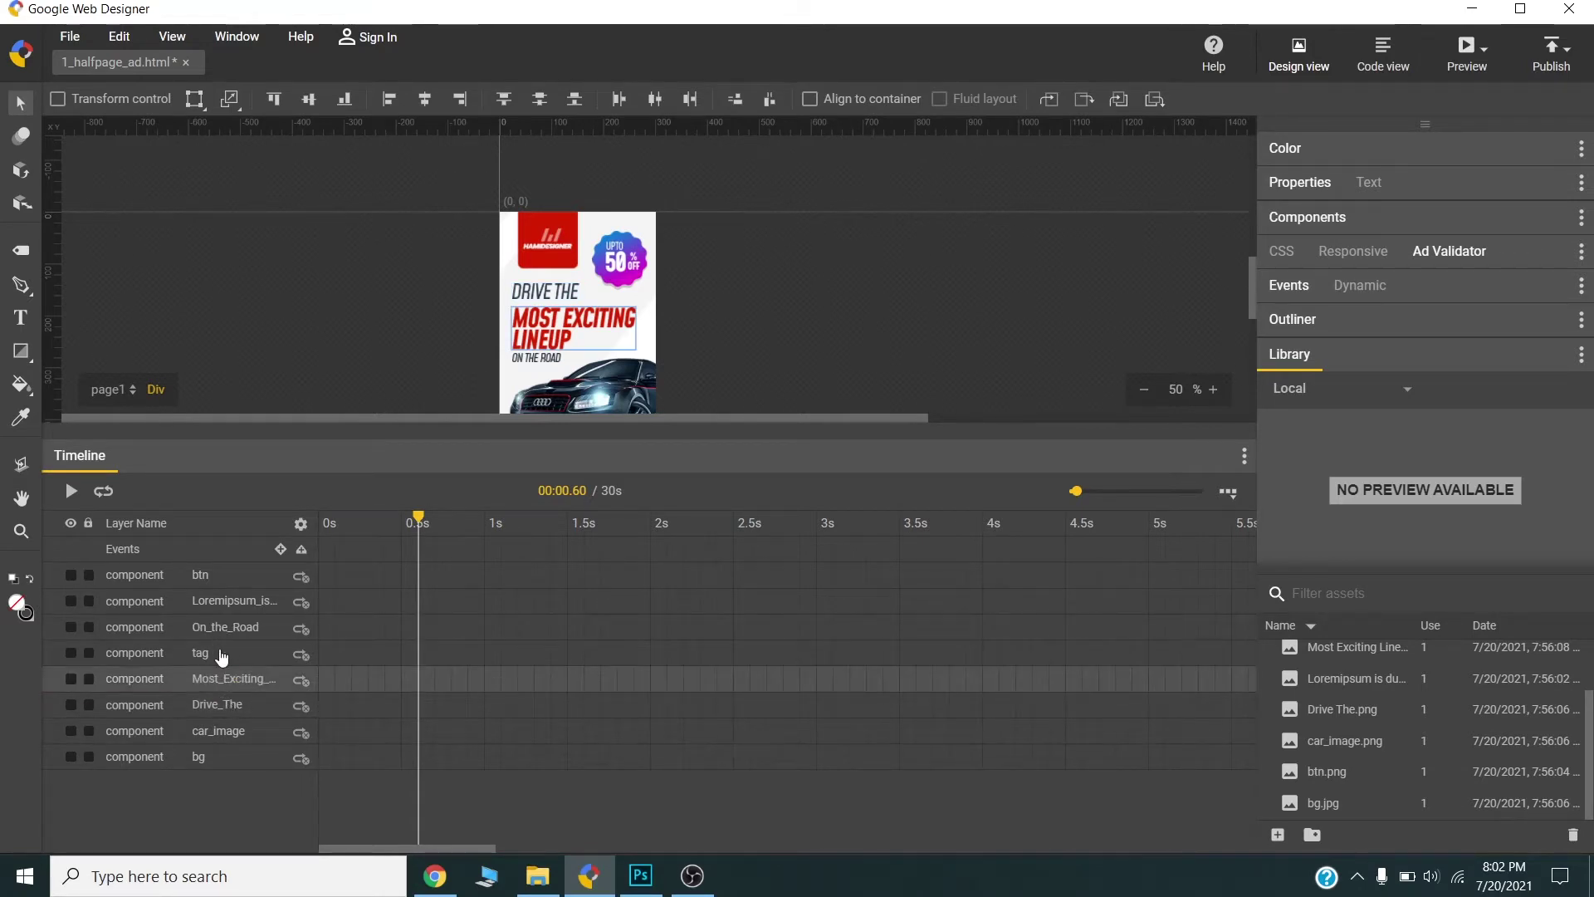
drag(220, 629, 220, 664)
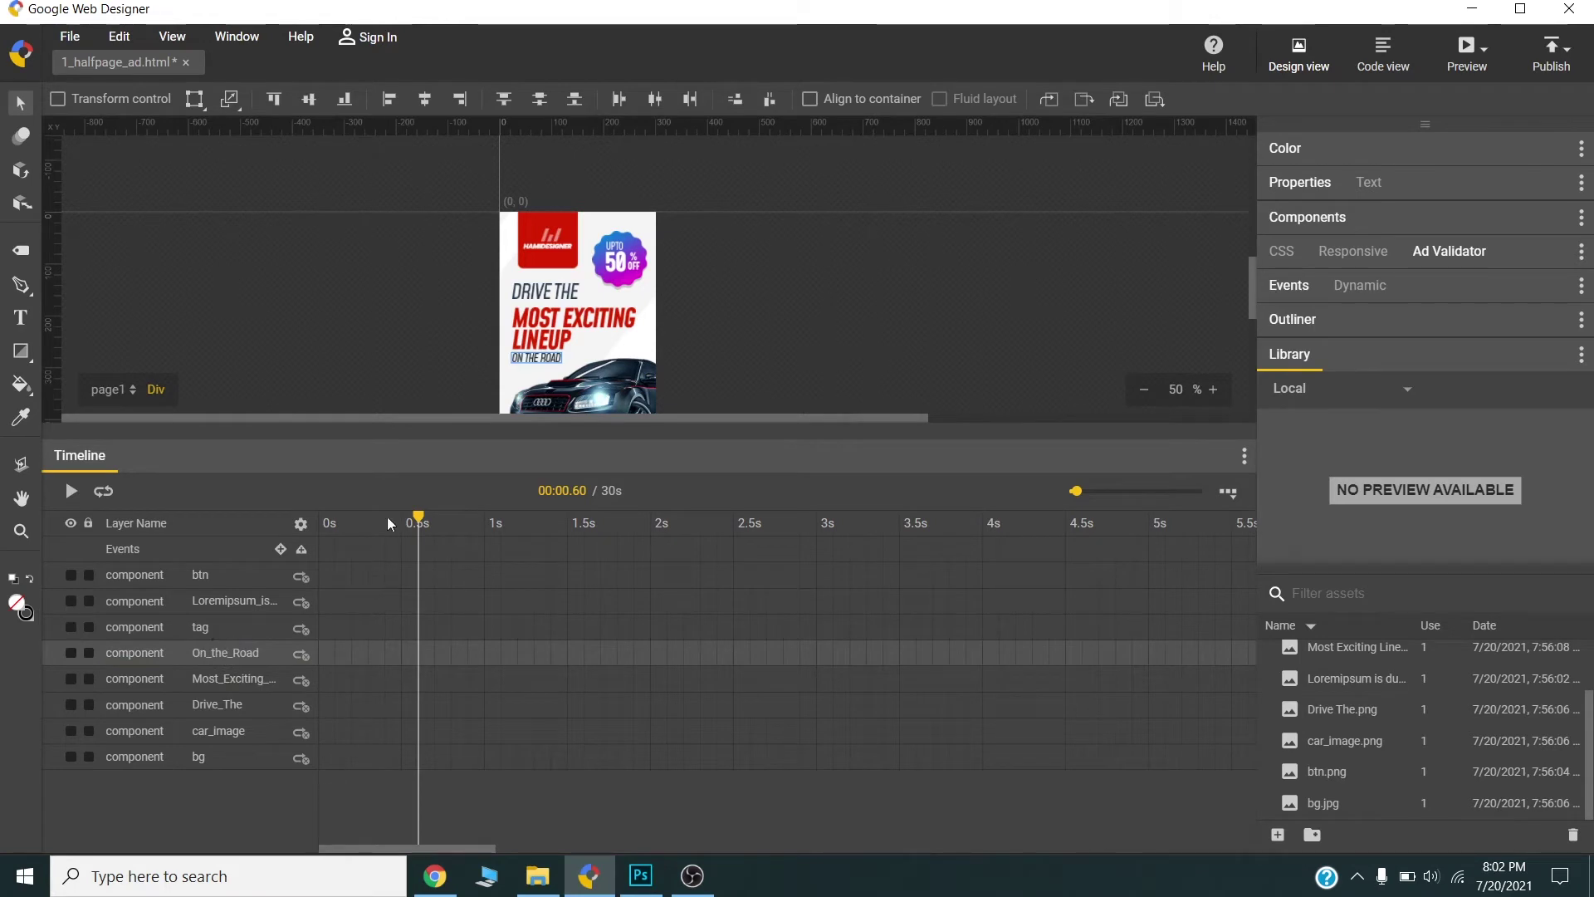
drag(415, 521, 336, 533)
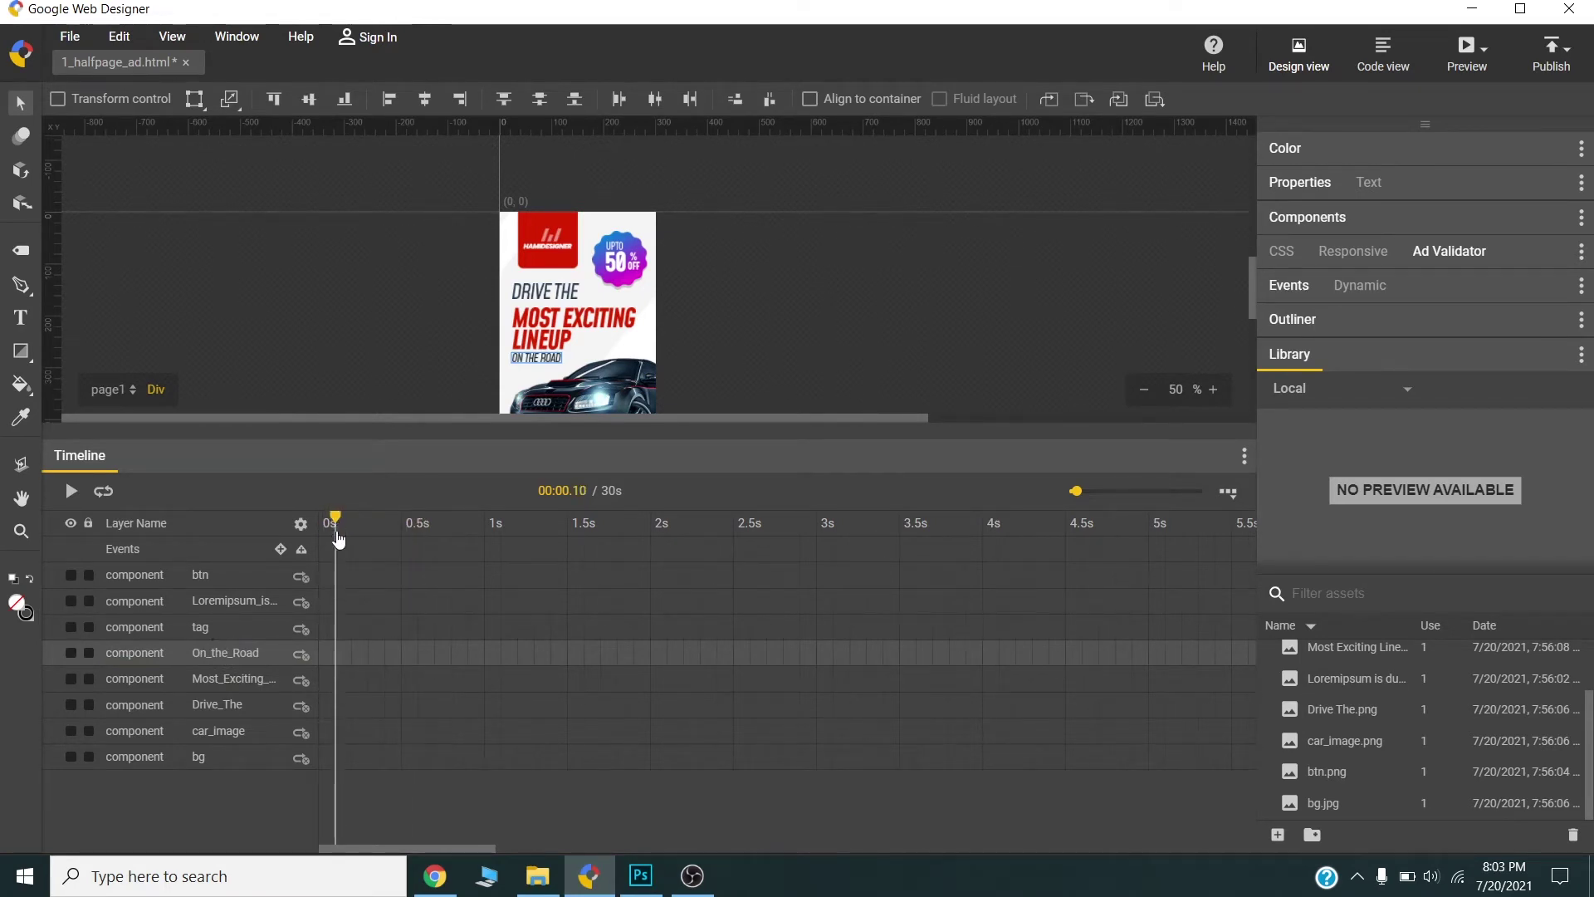
- Insert F6 starting keyframes on the btn through car_image layers, then move the playhead to 1s
click(202, 762)
click(205, 737)
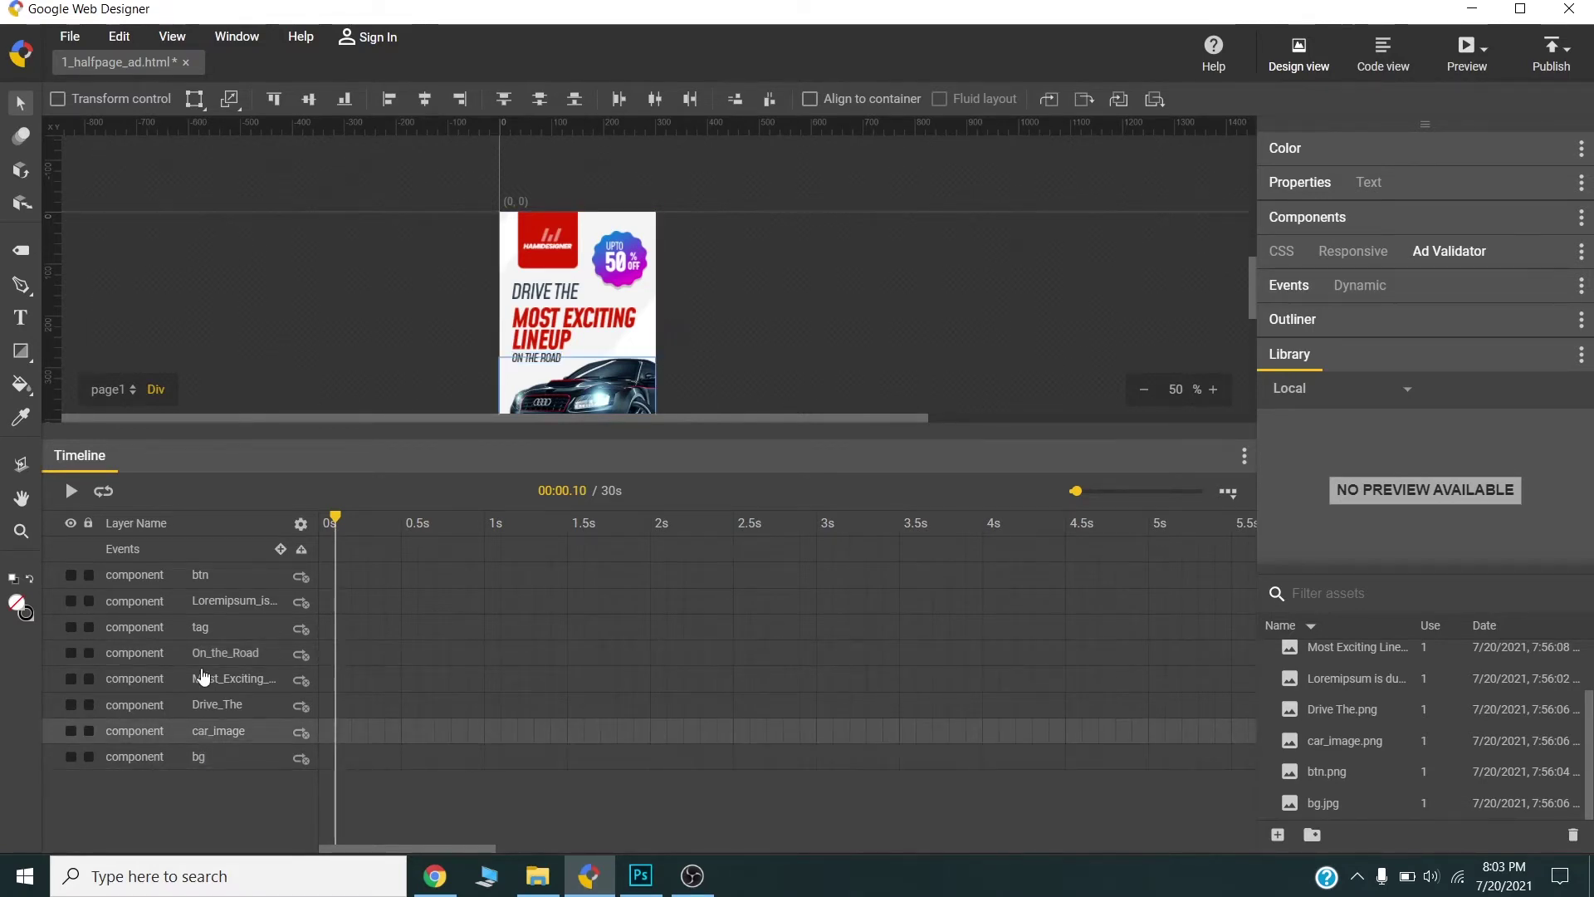
shift+click(192, 581)
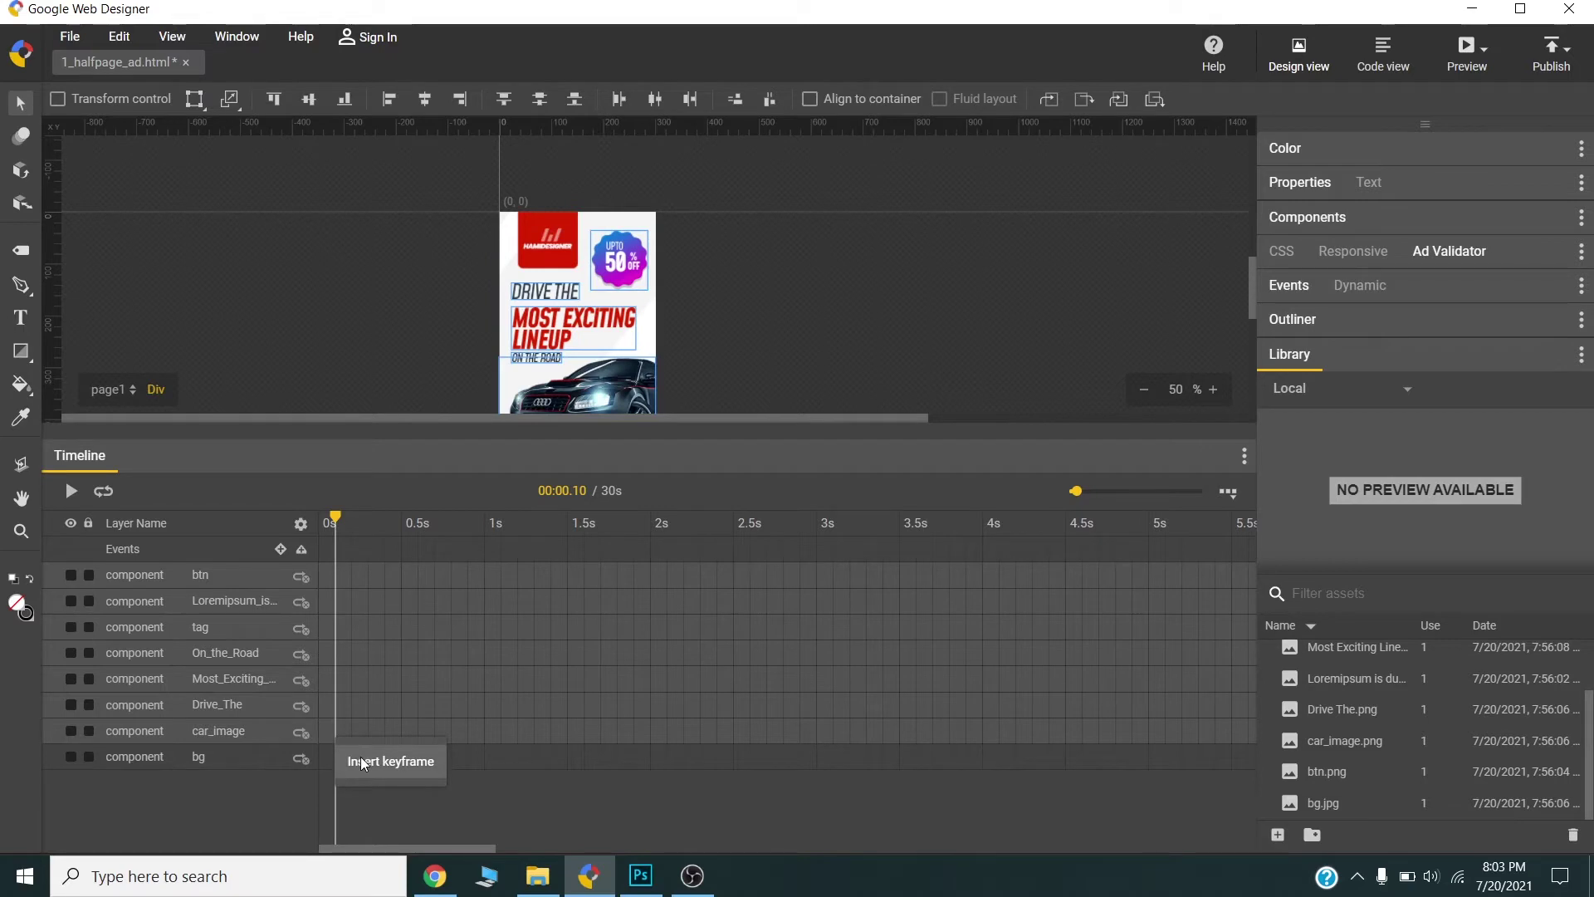
key(F6)
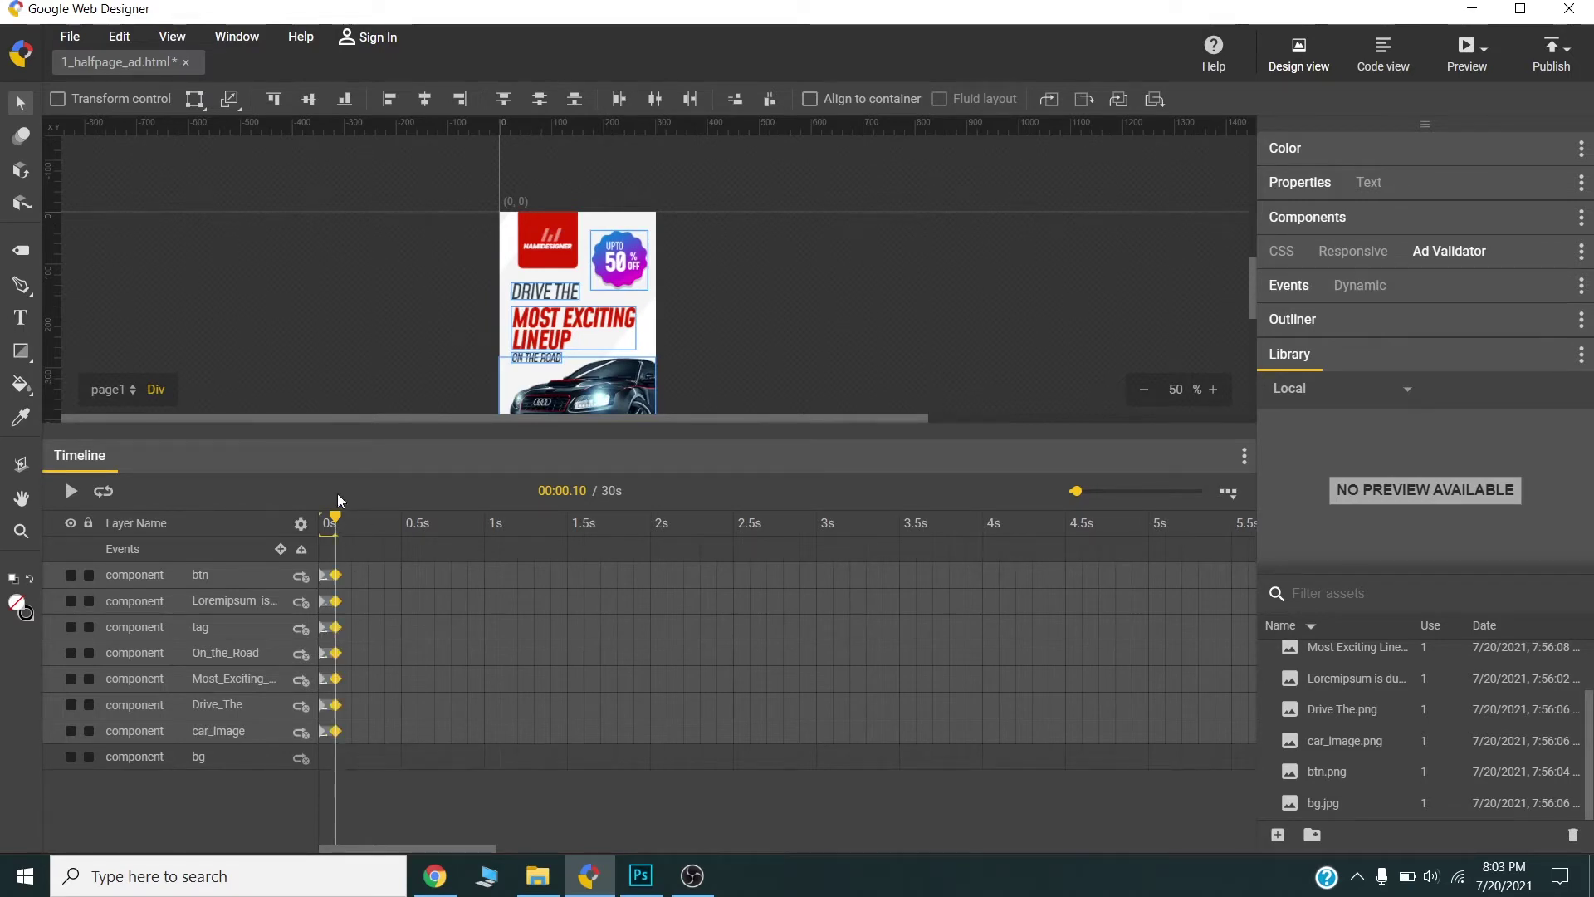
drag(332, 518, 501, 531)
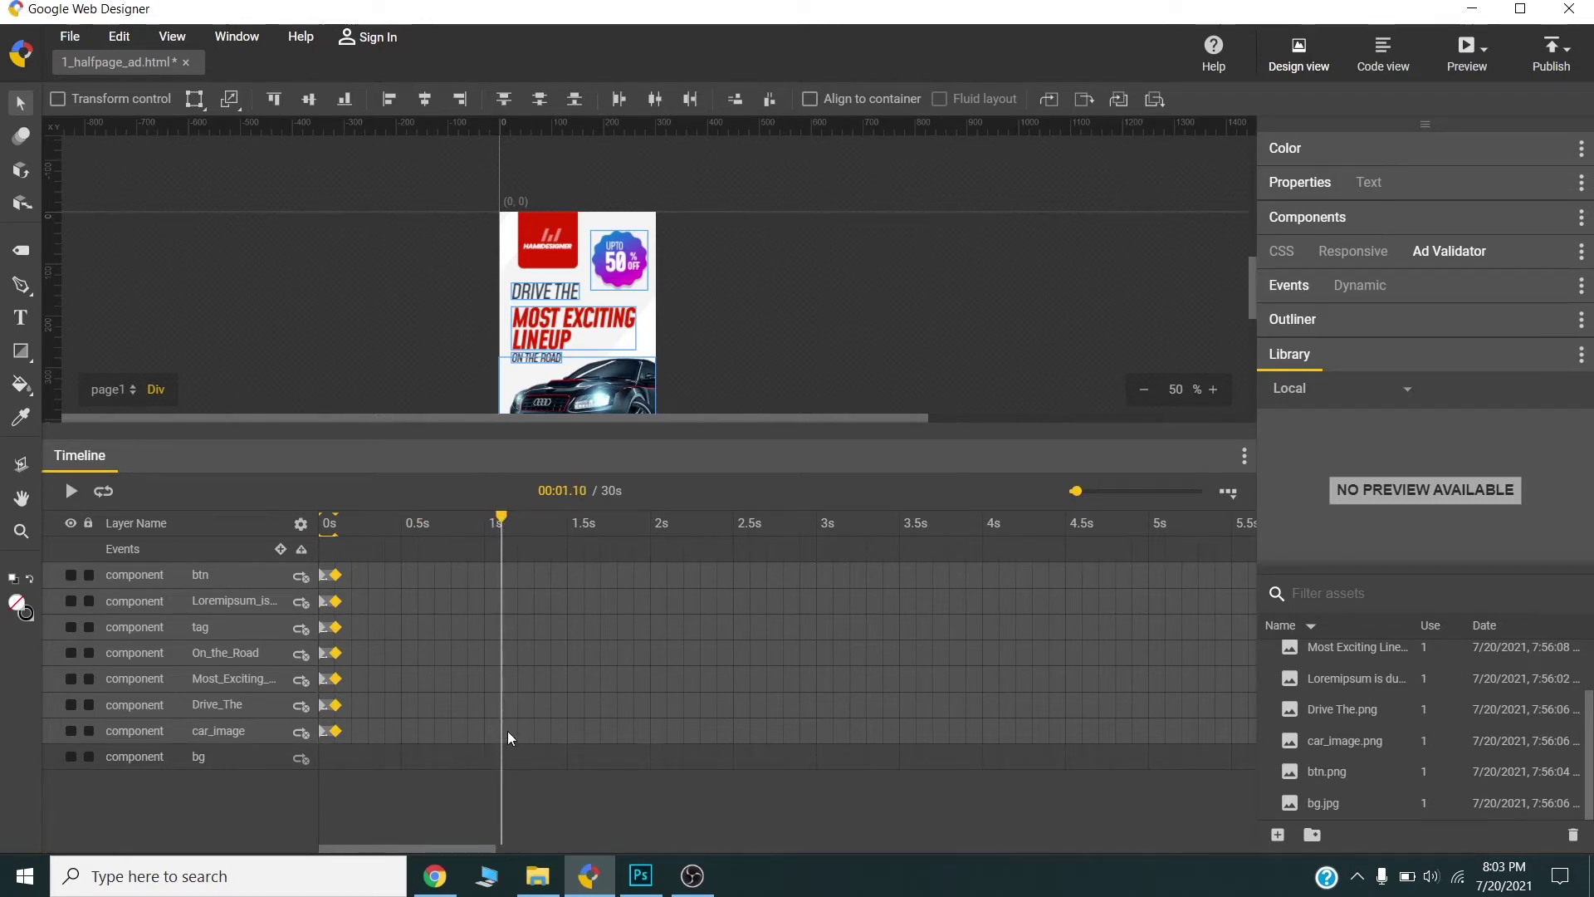
- Insert keyframes at 1s on the seven layers, drag them back to about 0.6s, and zoom the timeline
click(530, 759)
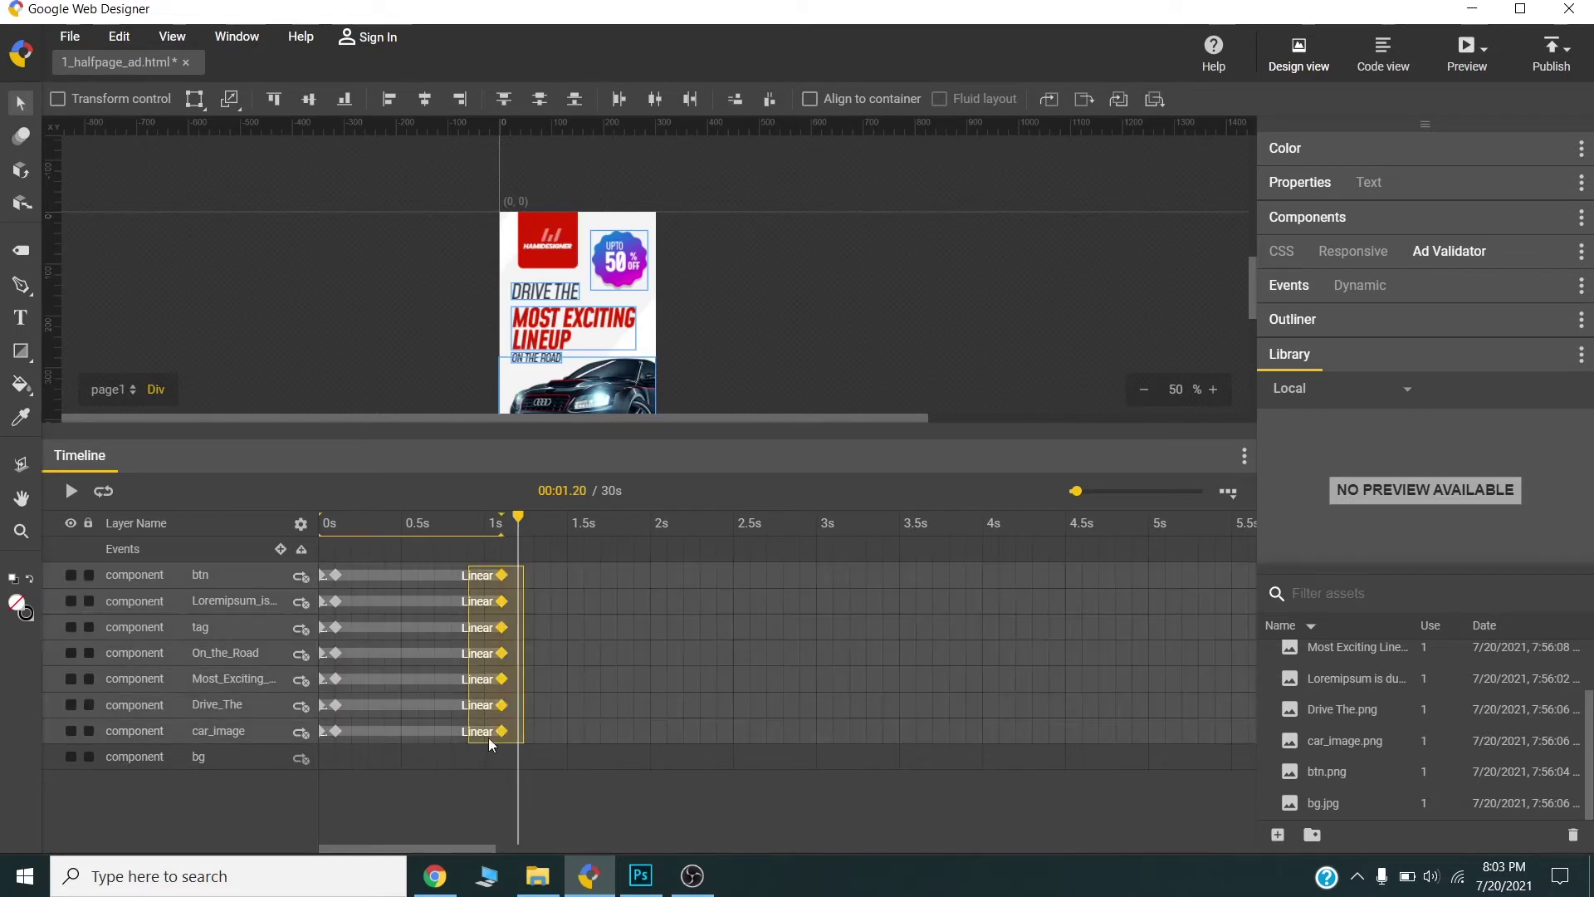
drag(501, 731, 421, 527)
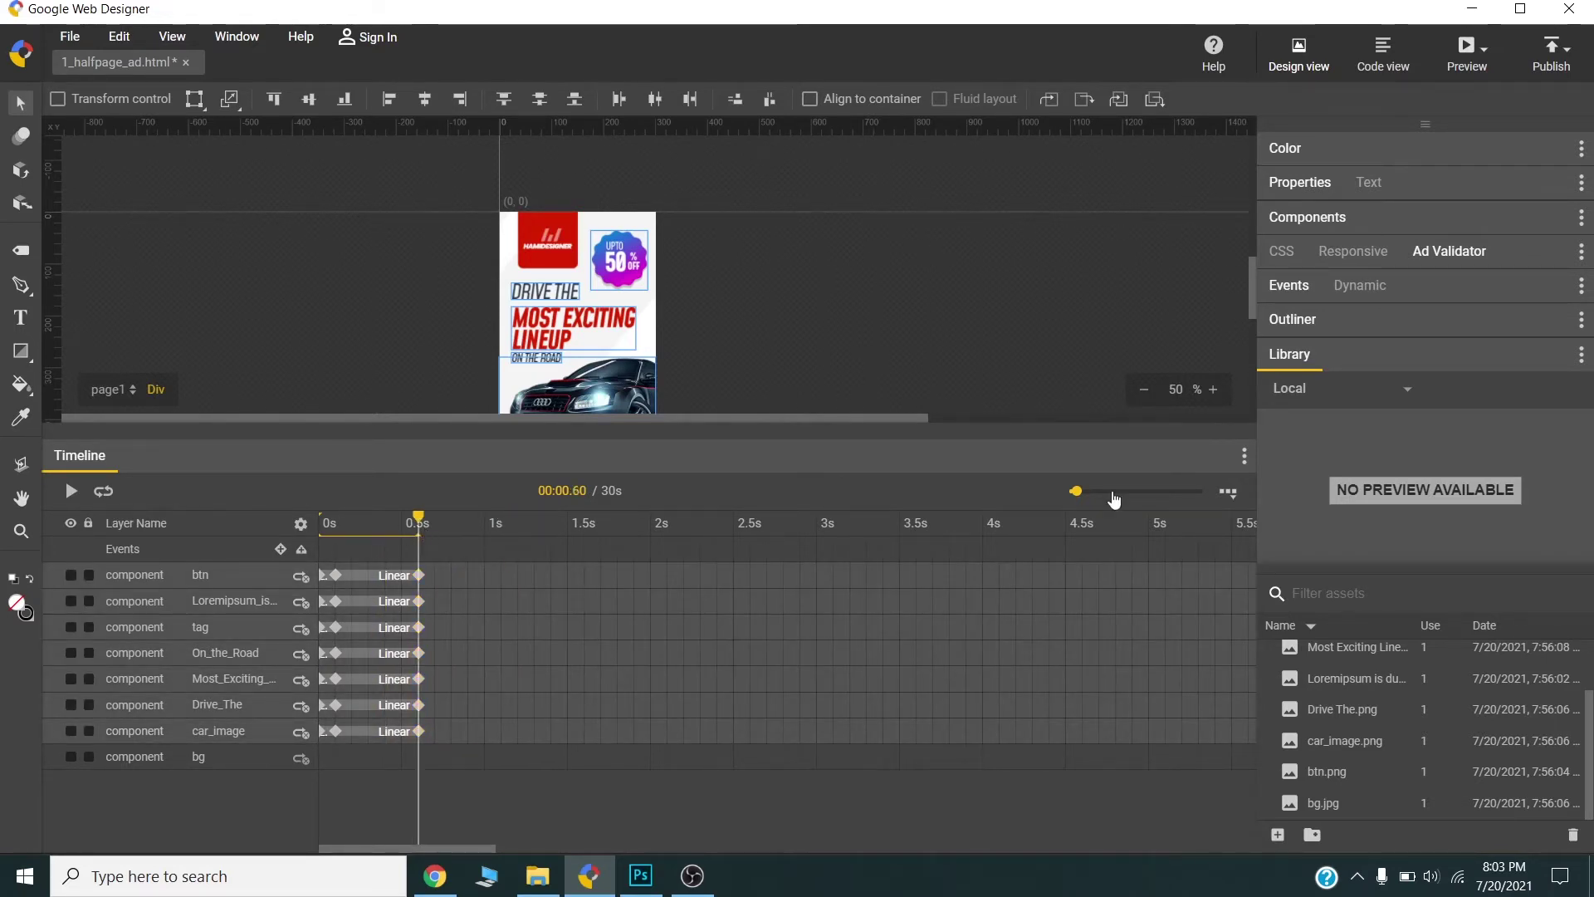
drag(1078, 492, 1113, 496)
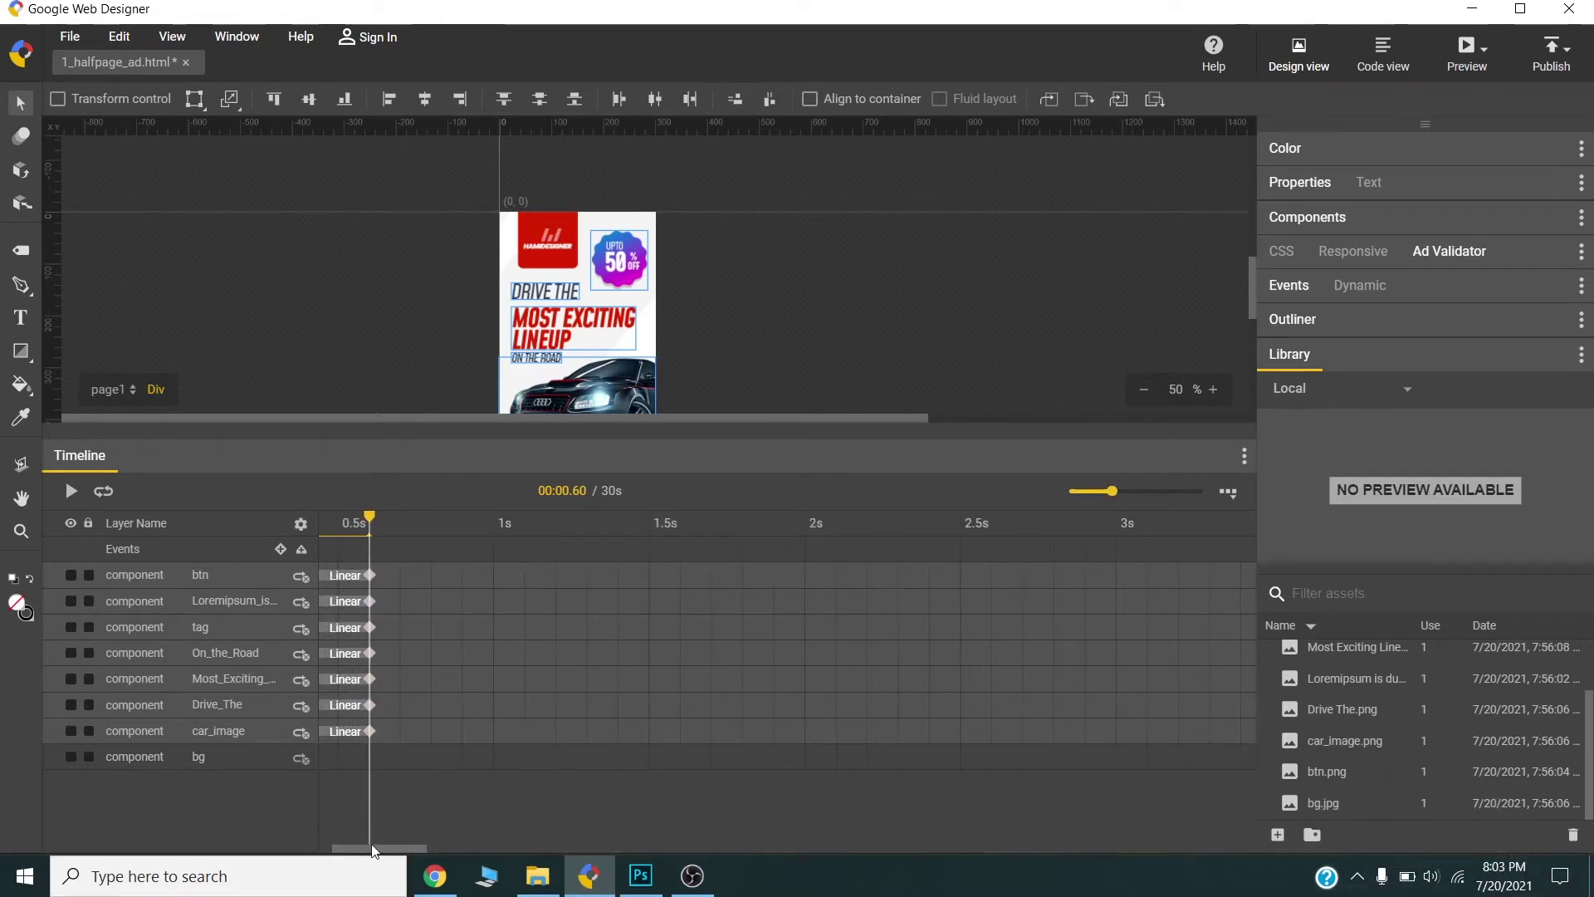
drag(373, 851, 344, 856)
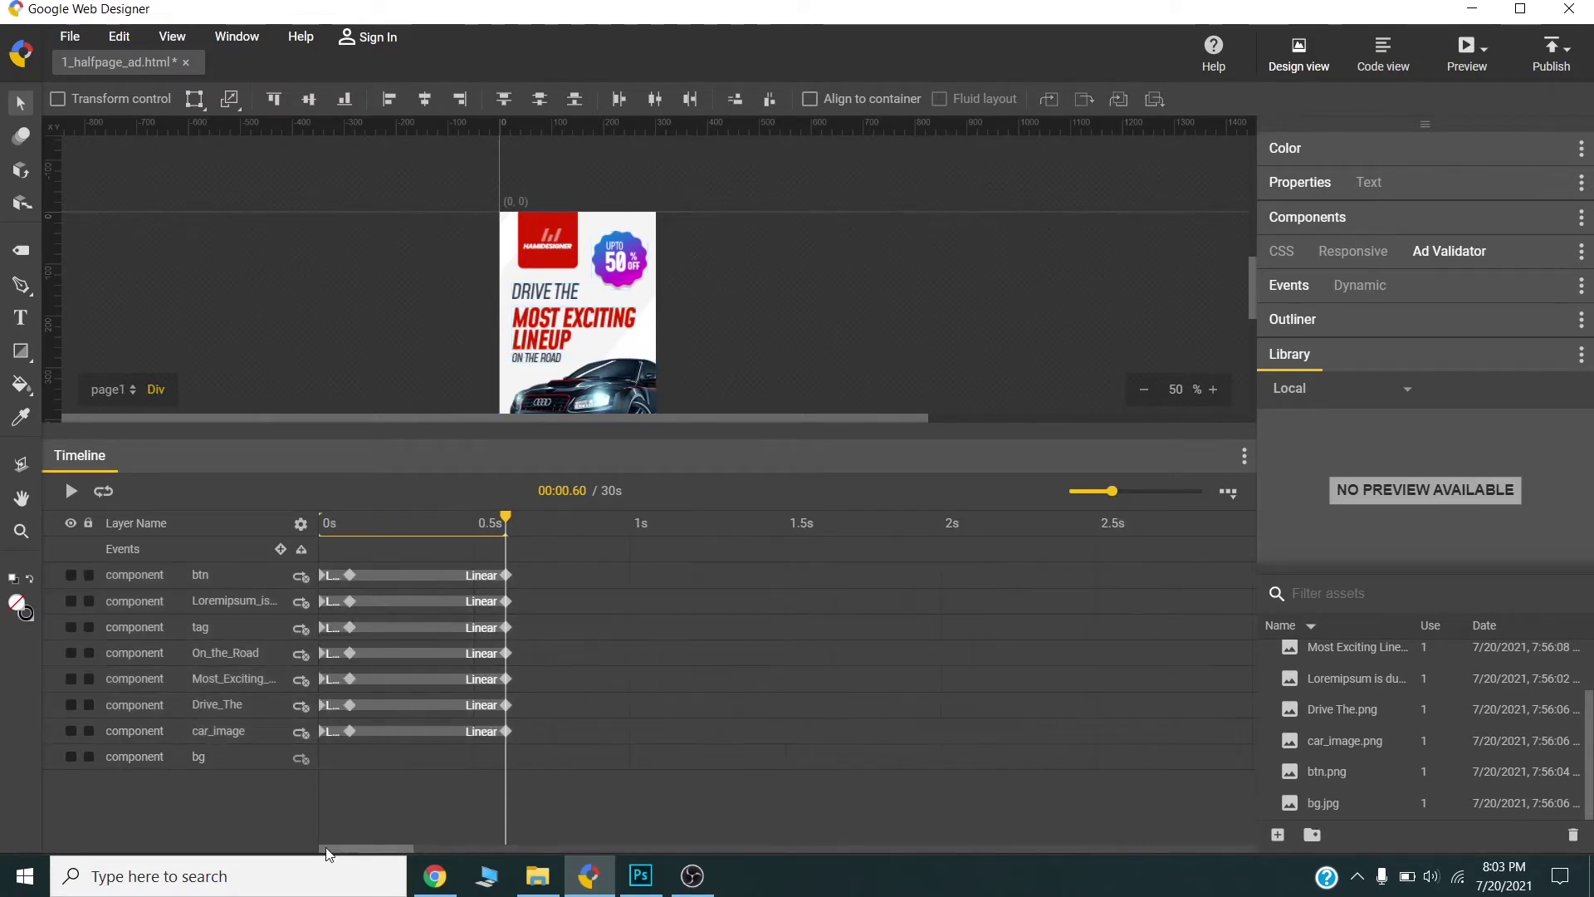
drag(505, 518, 353, 535)
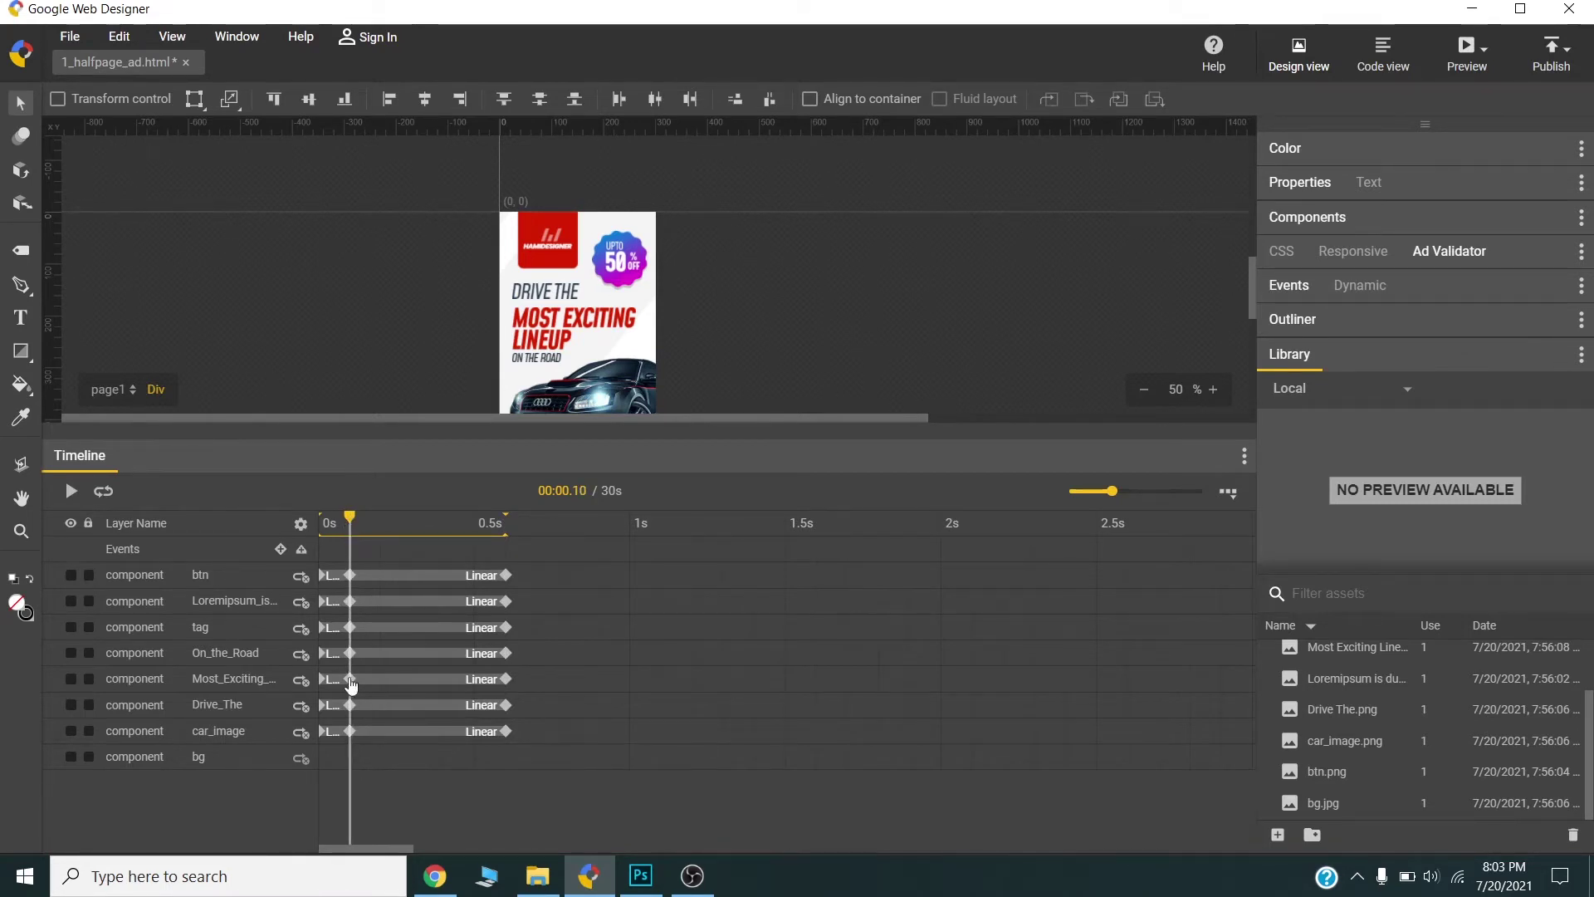
- Move the car image off the ad's right edge at its starting keyframe
click(350, 732)
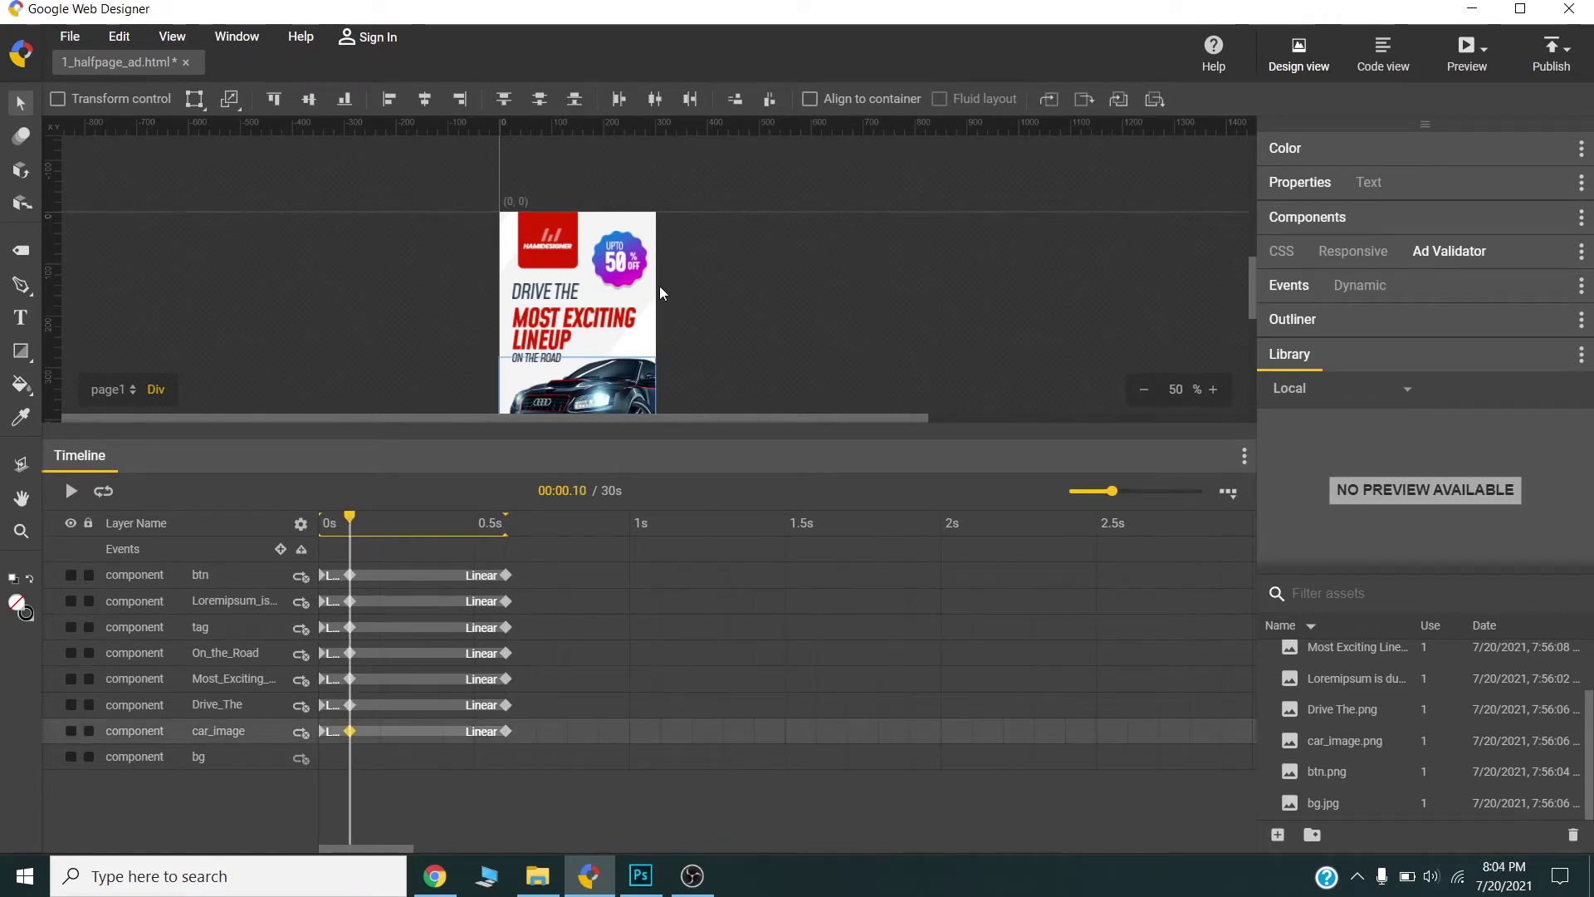
scroll(666, 281, down, 3)
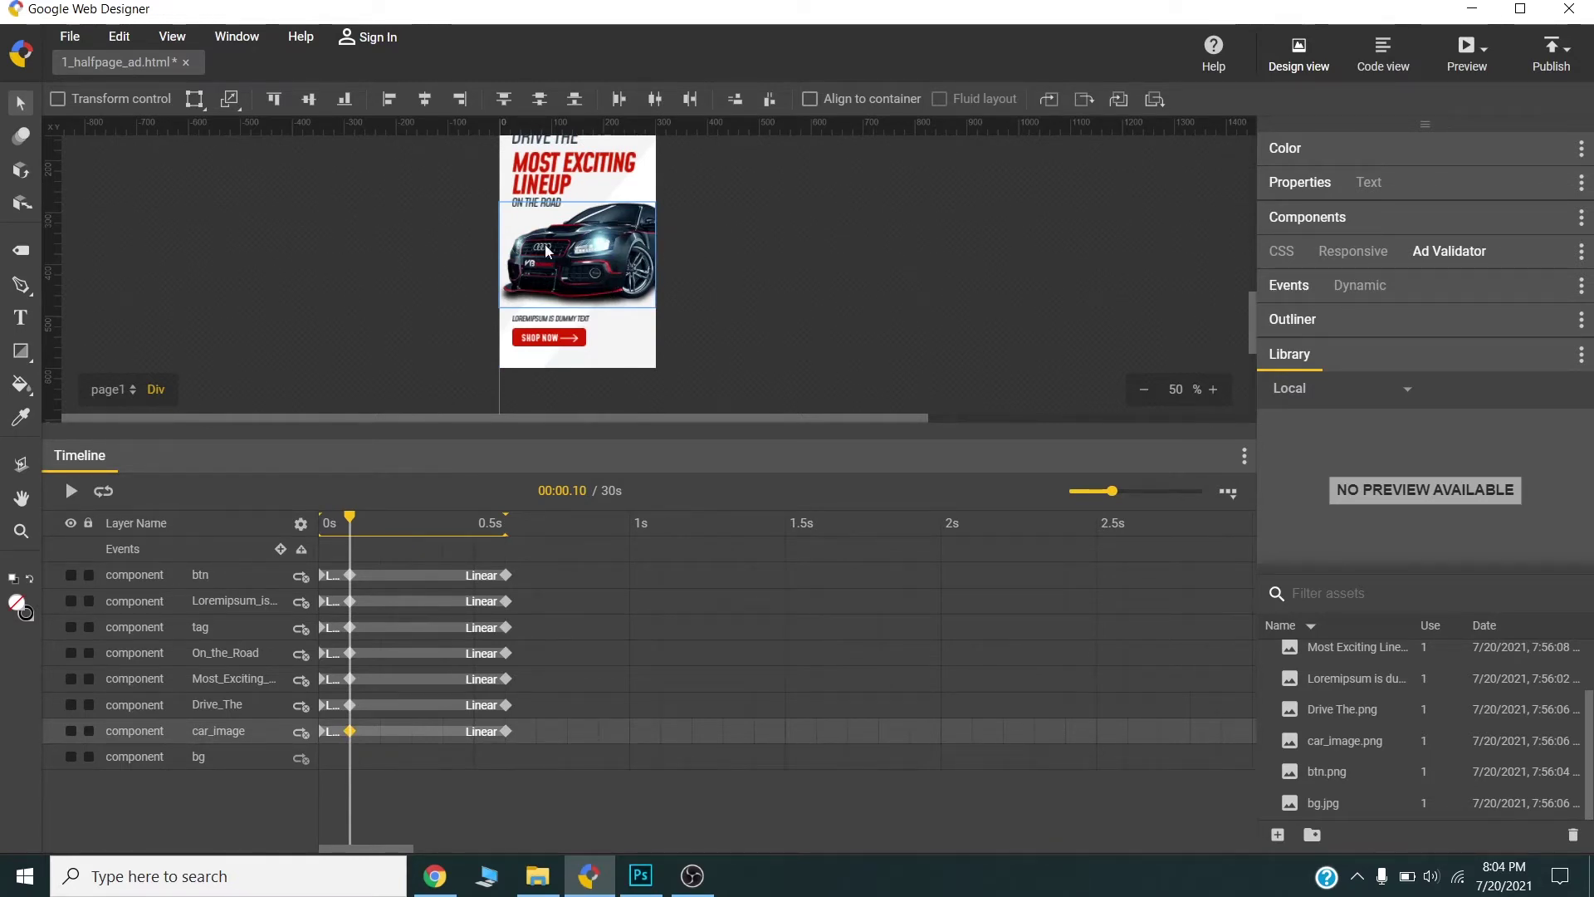
drag(573, 267, 702, 268)
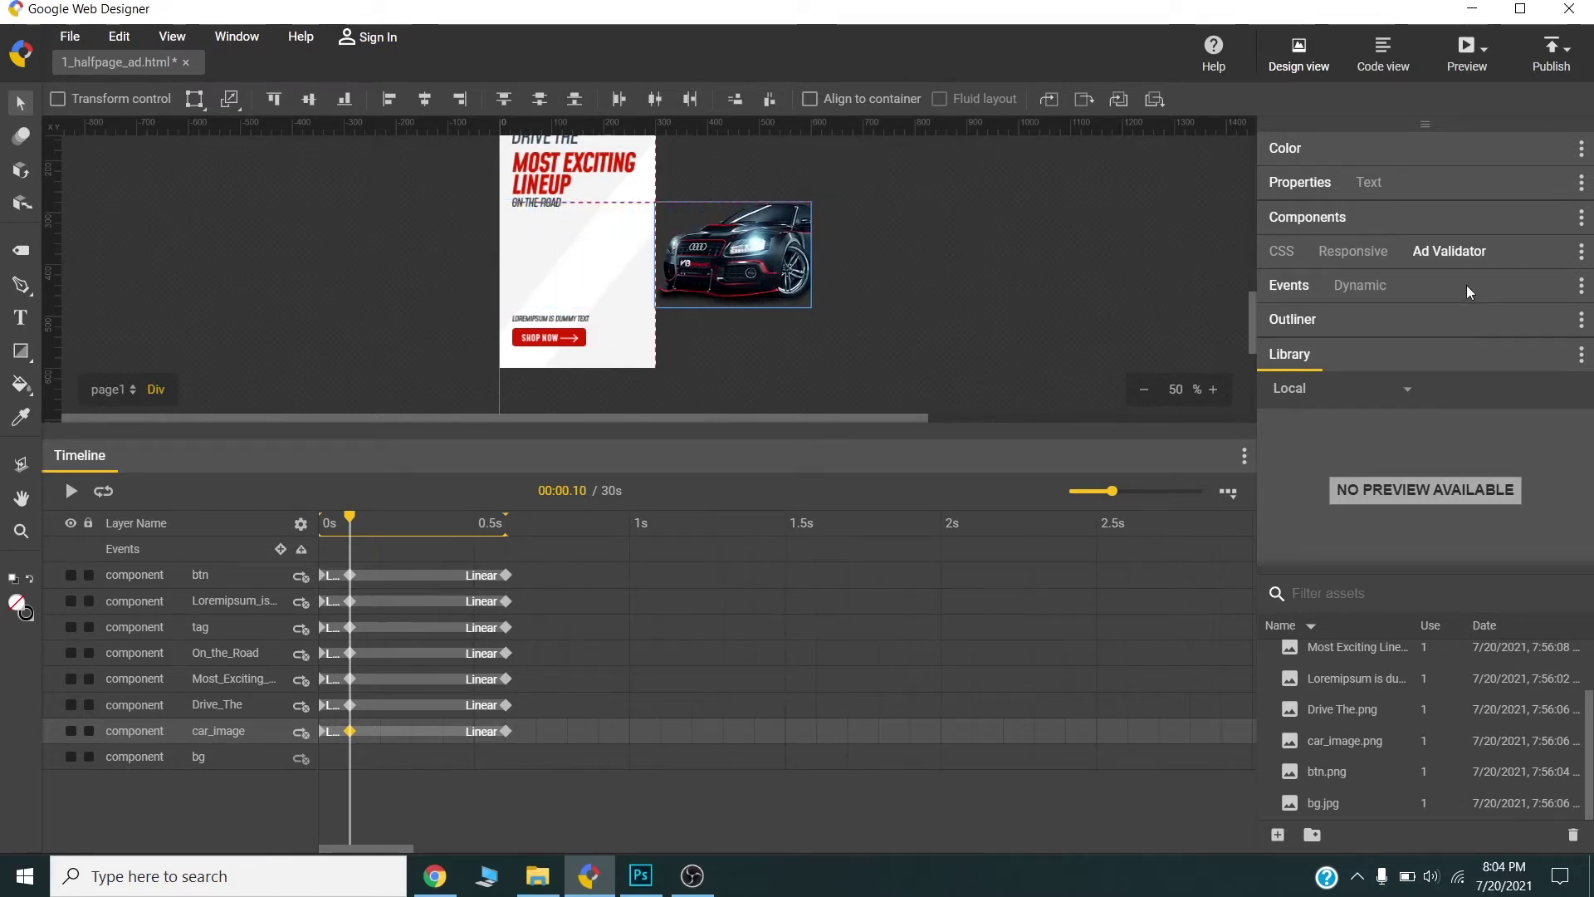
- Set the car's starting scale to 0.5 in the element properties
click(1306, 182)
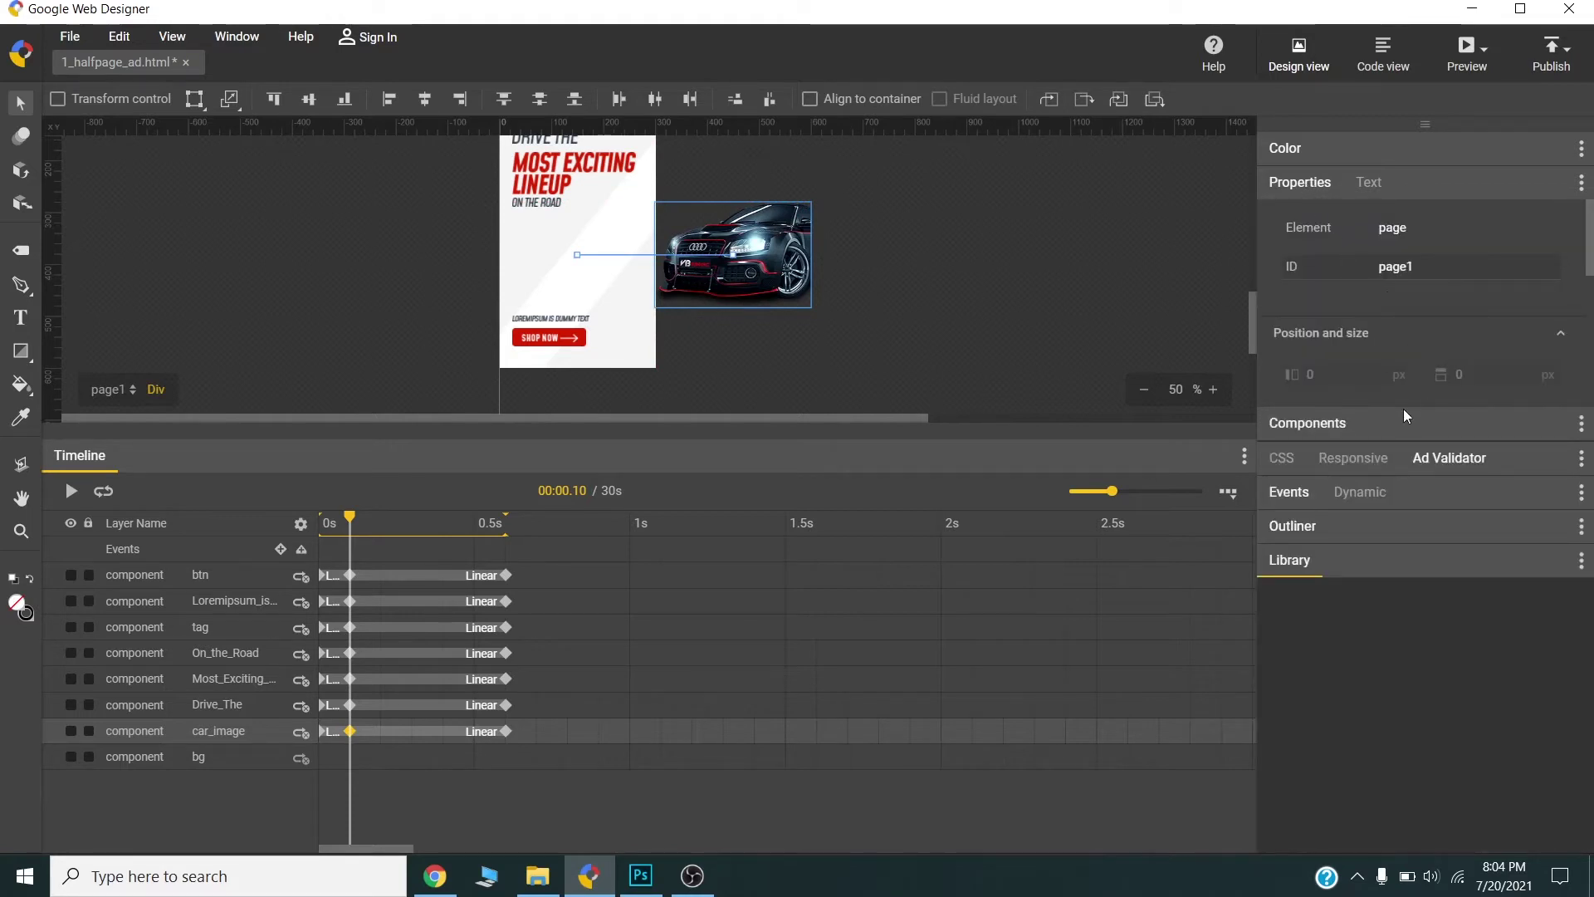
scroll(1403, 396, down, 3)
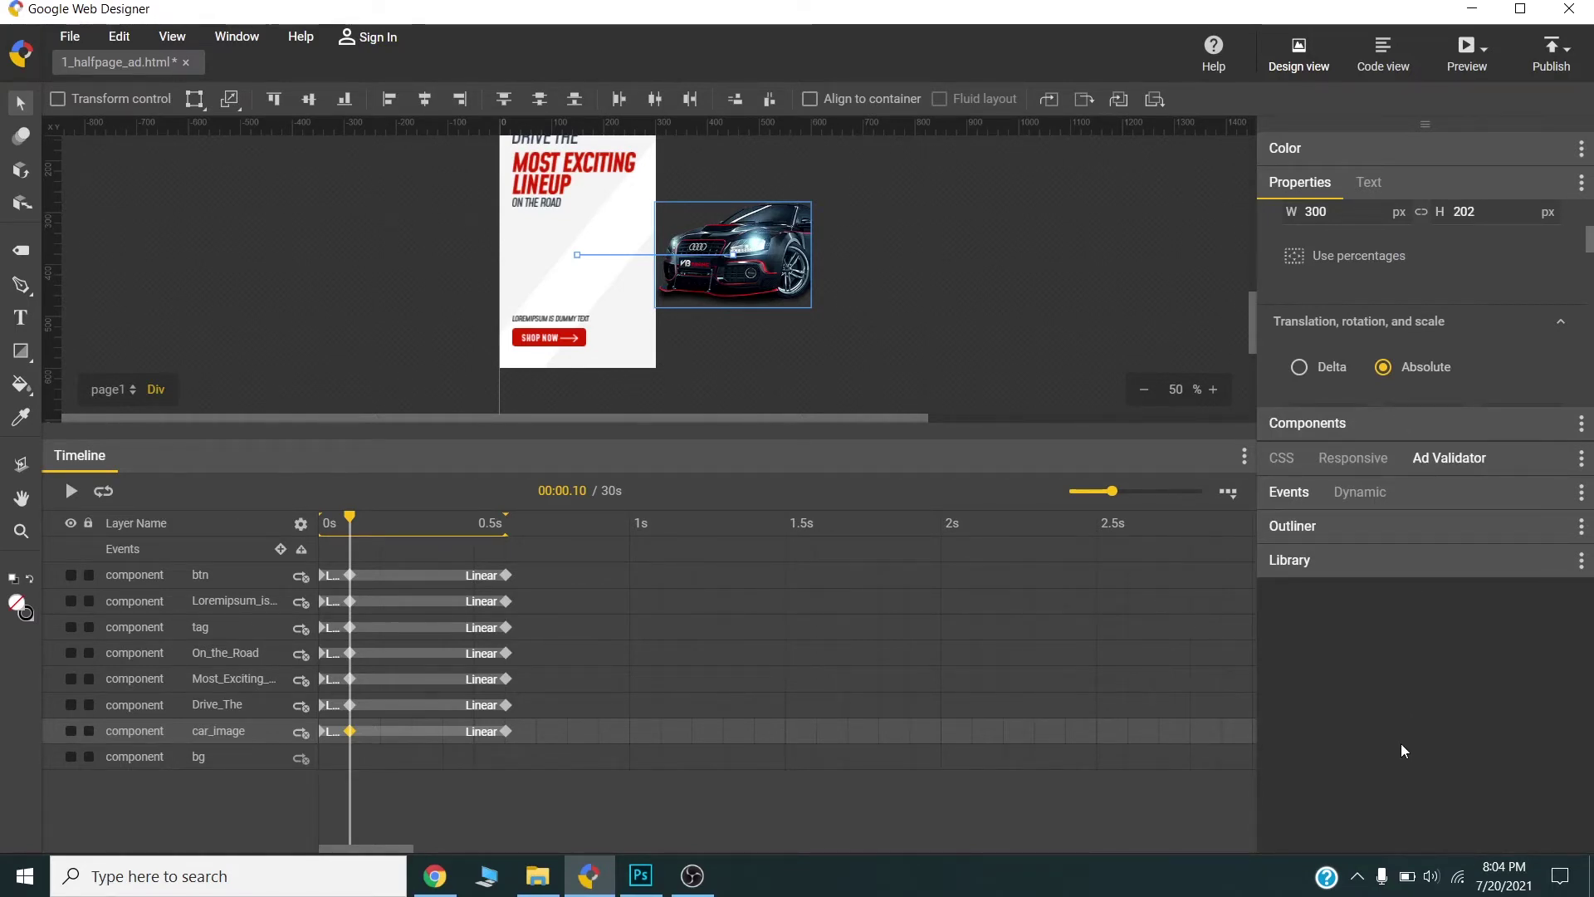
click(1388, 423)
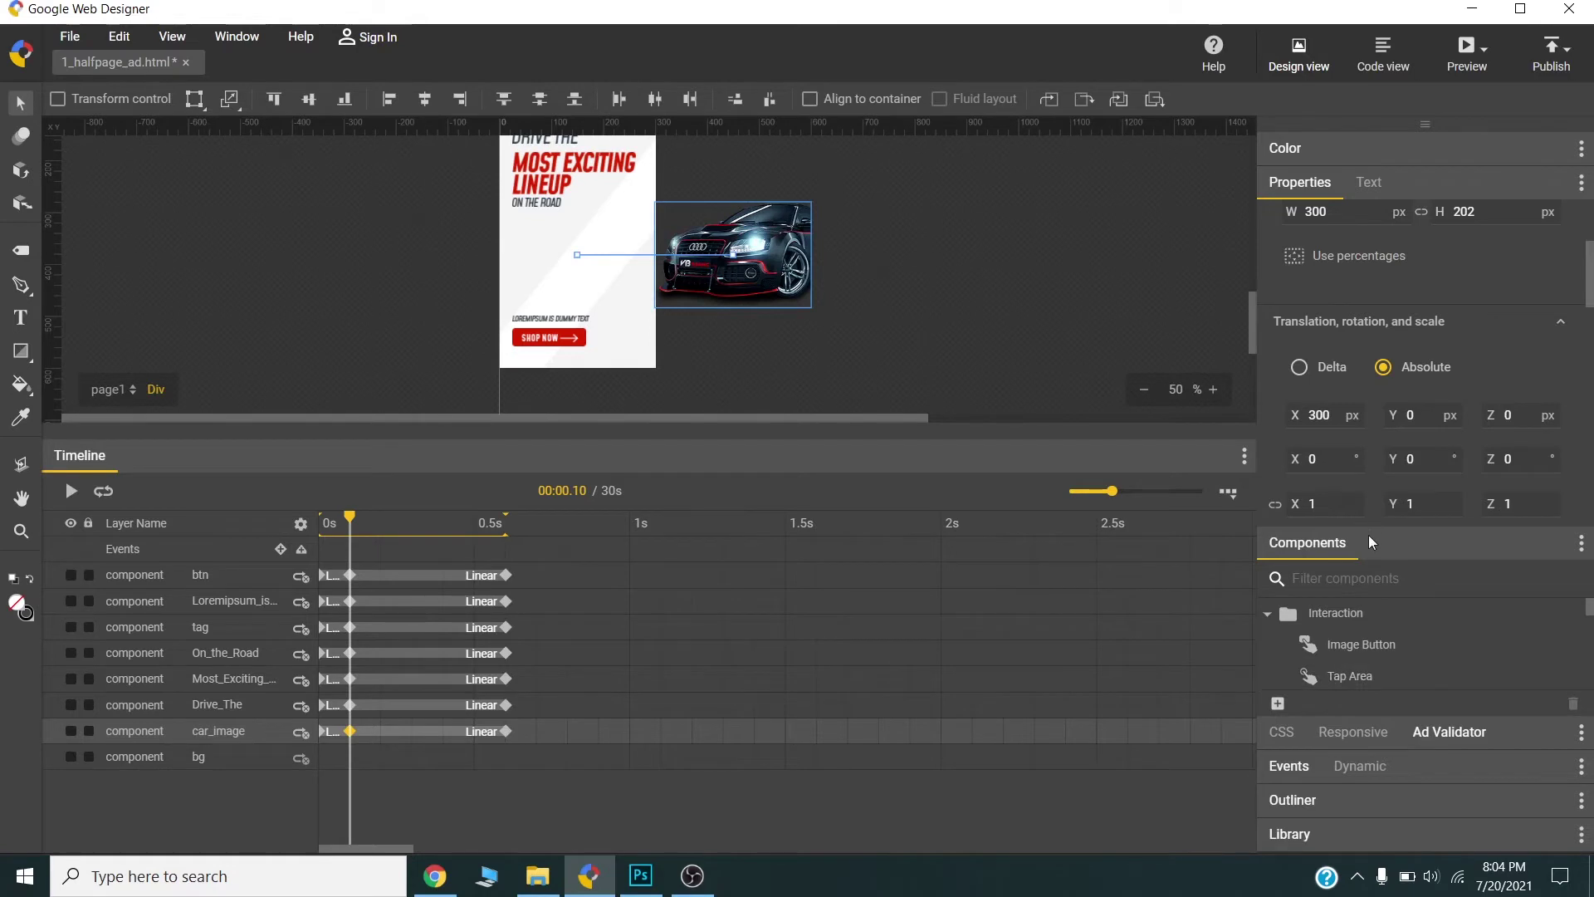
scroll(1456, 334, down, 2)
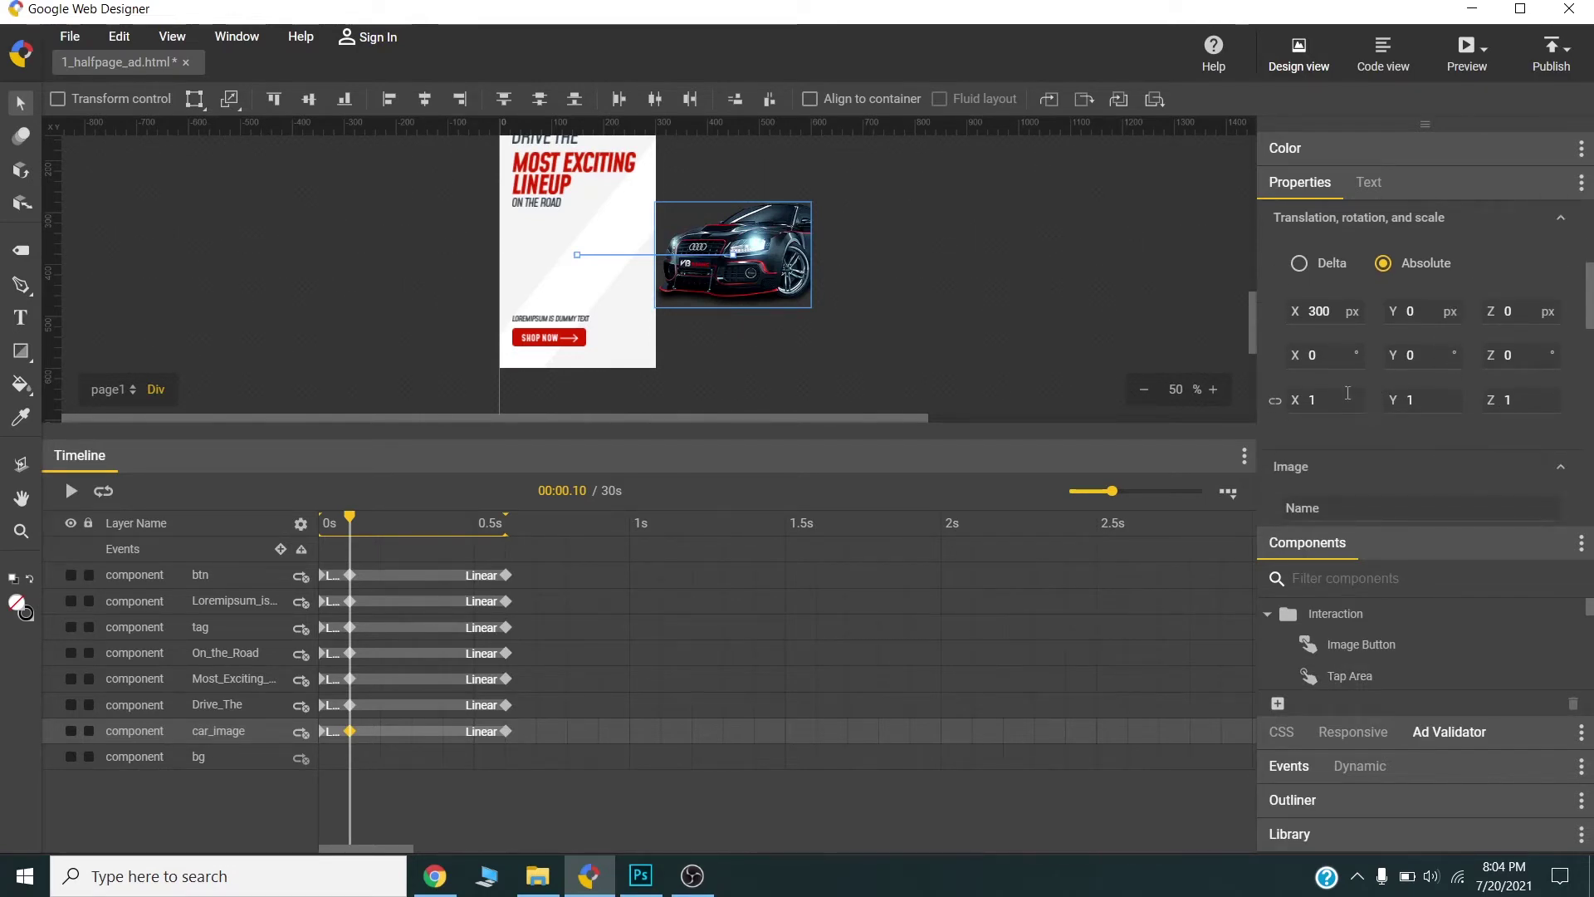
click(1293, 412)
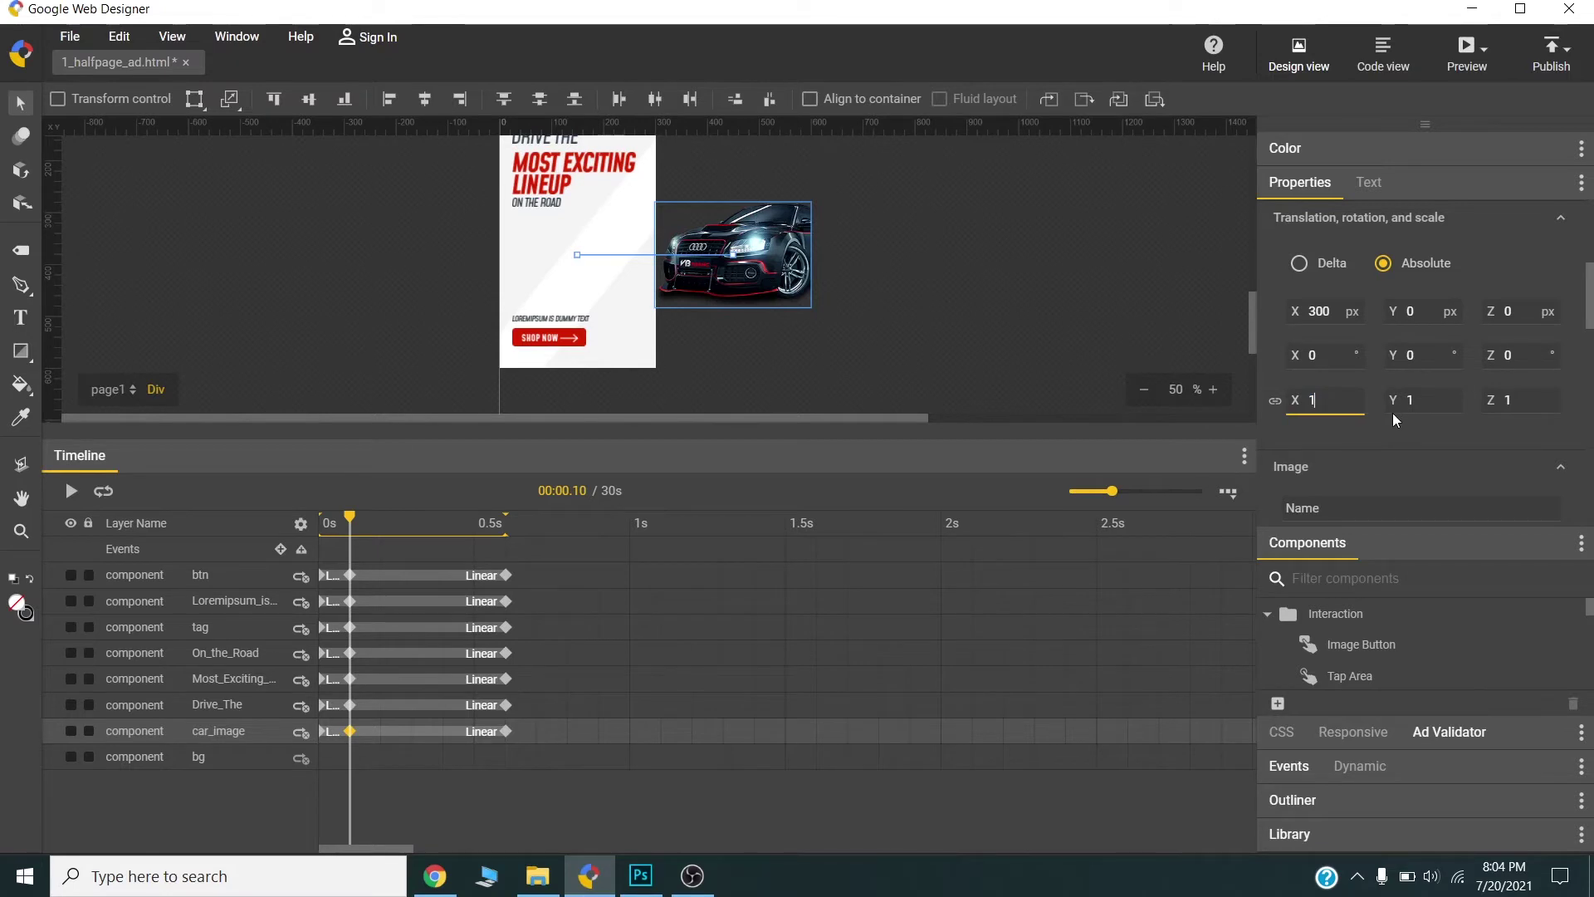
key(BackSpace)
text(0.5)
key(Tab)
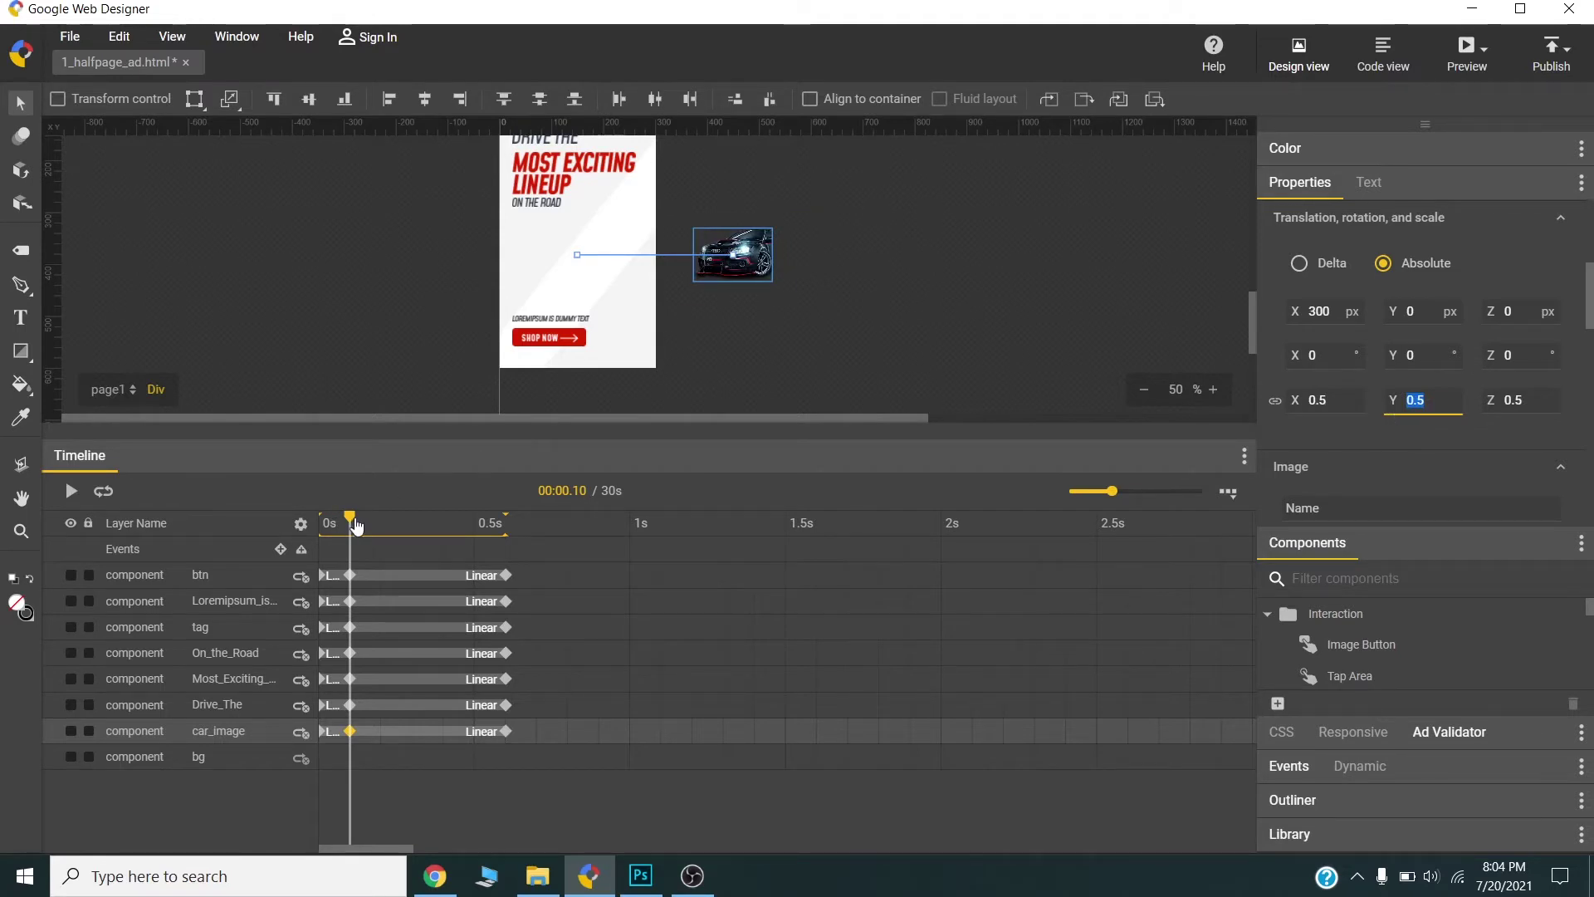
- Give the car_image animation Ease-in-out easing
mouse_move(350, 521)
mouse_down()
mouse_move(500, 532)
mouse_move(350, 532)
mouse_up()
click(436, 736)
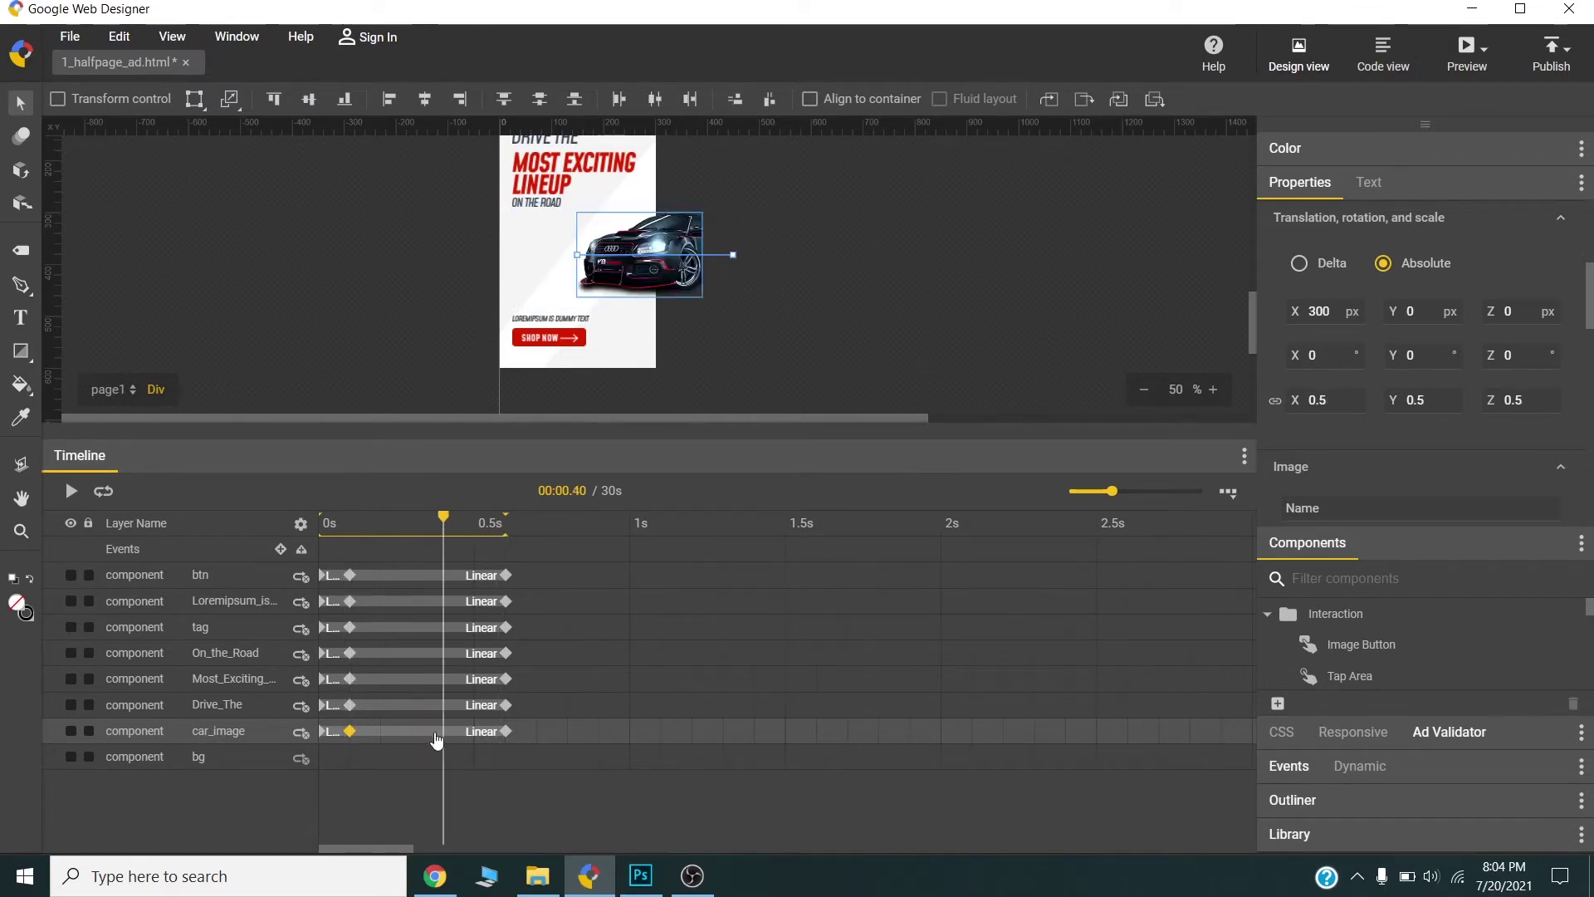
right_click(437, 738)
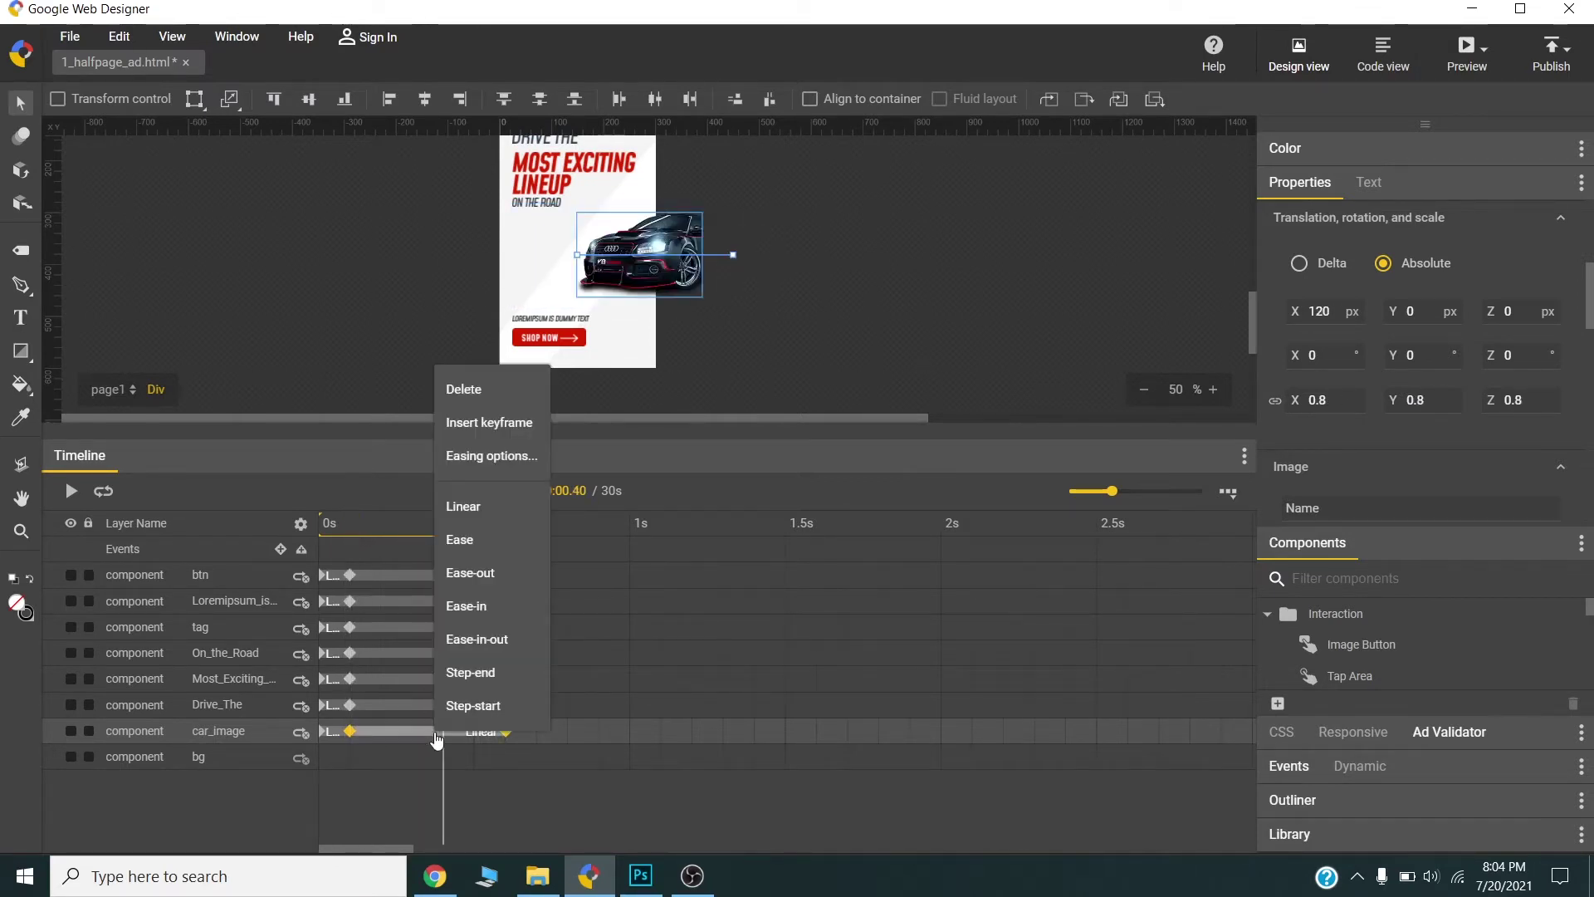
click(466, 639)
drag(442, 521, 363, 559)
scroll(480, 569, up, 2)
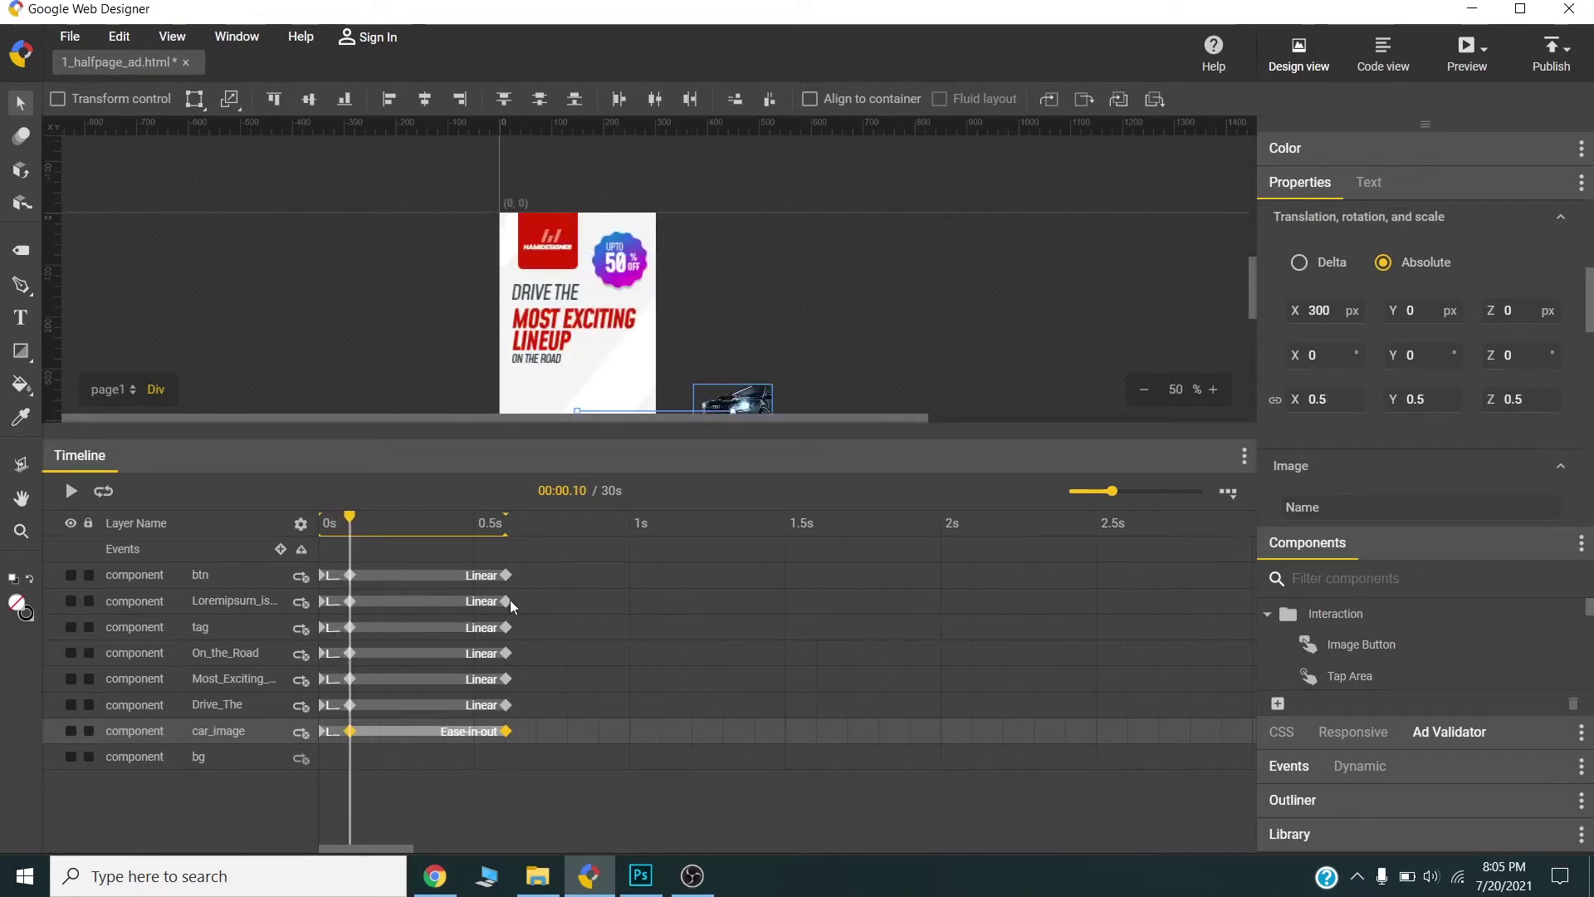
- Make DRIVE THE start moved up over the logo at 0 opacity
click(351, 705)
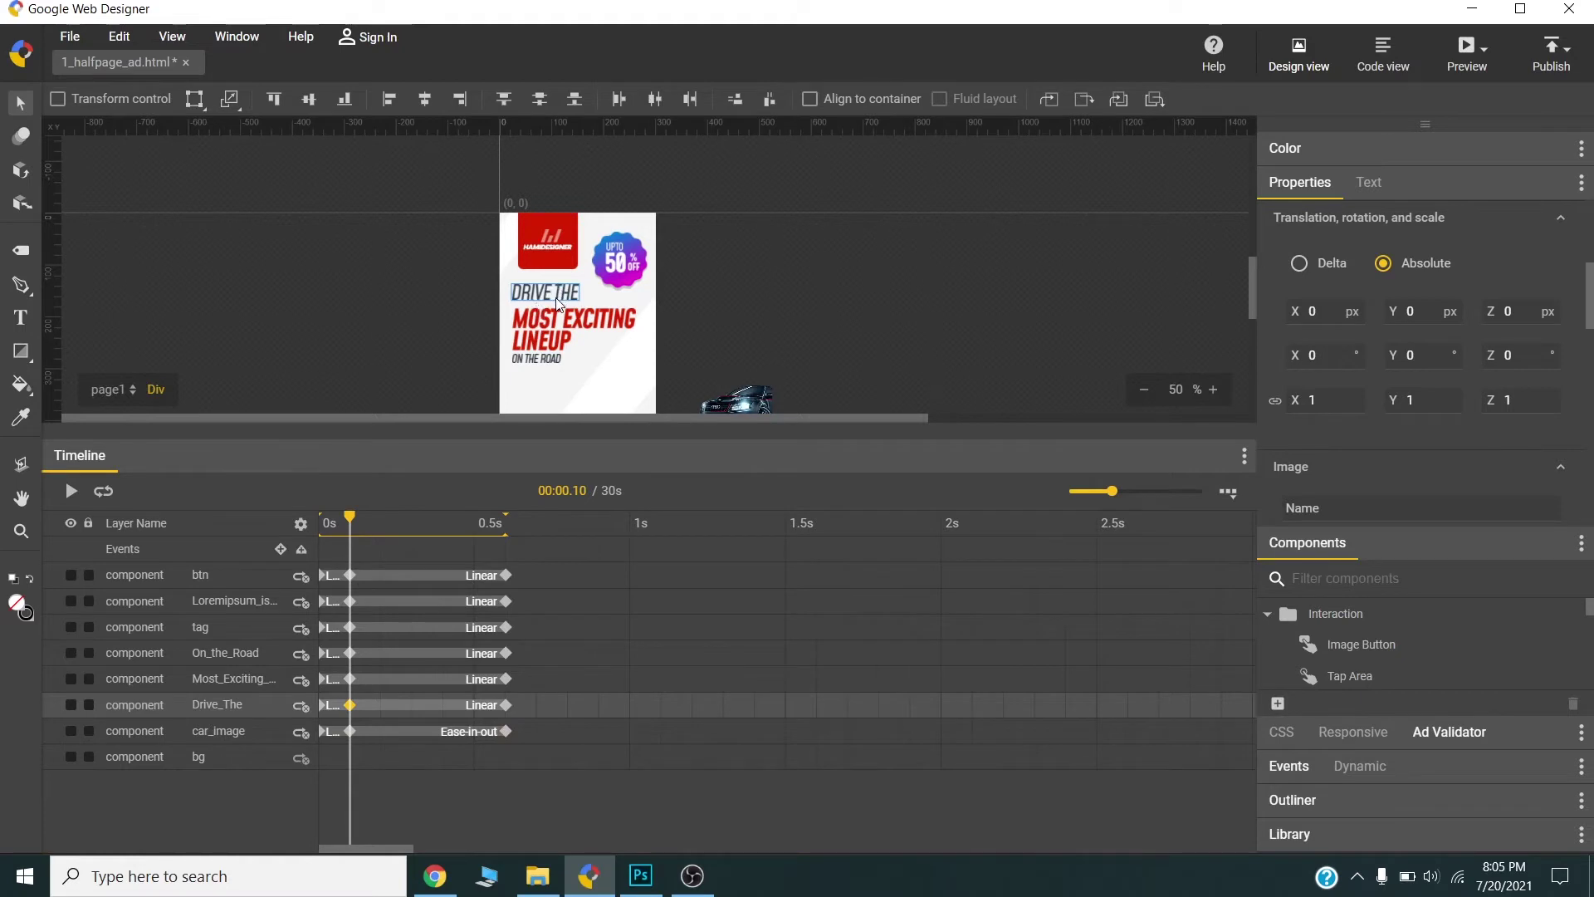
drag(557, 291, 559, 265)
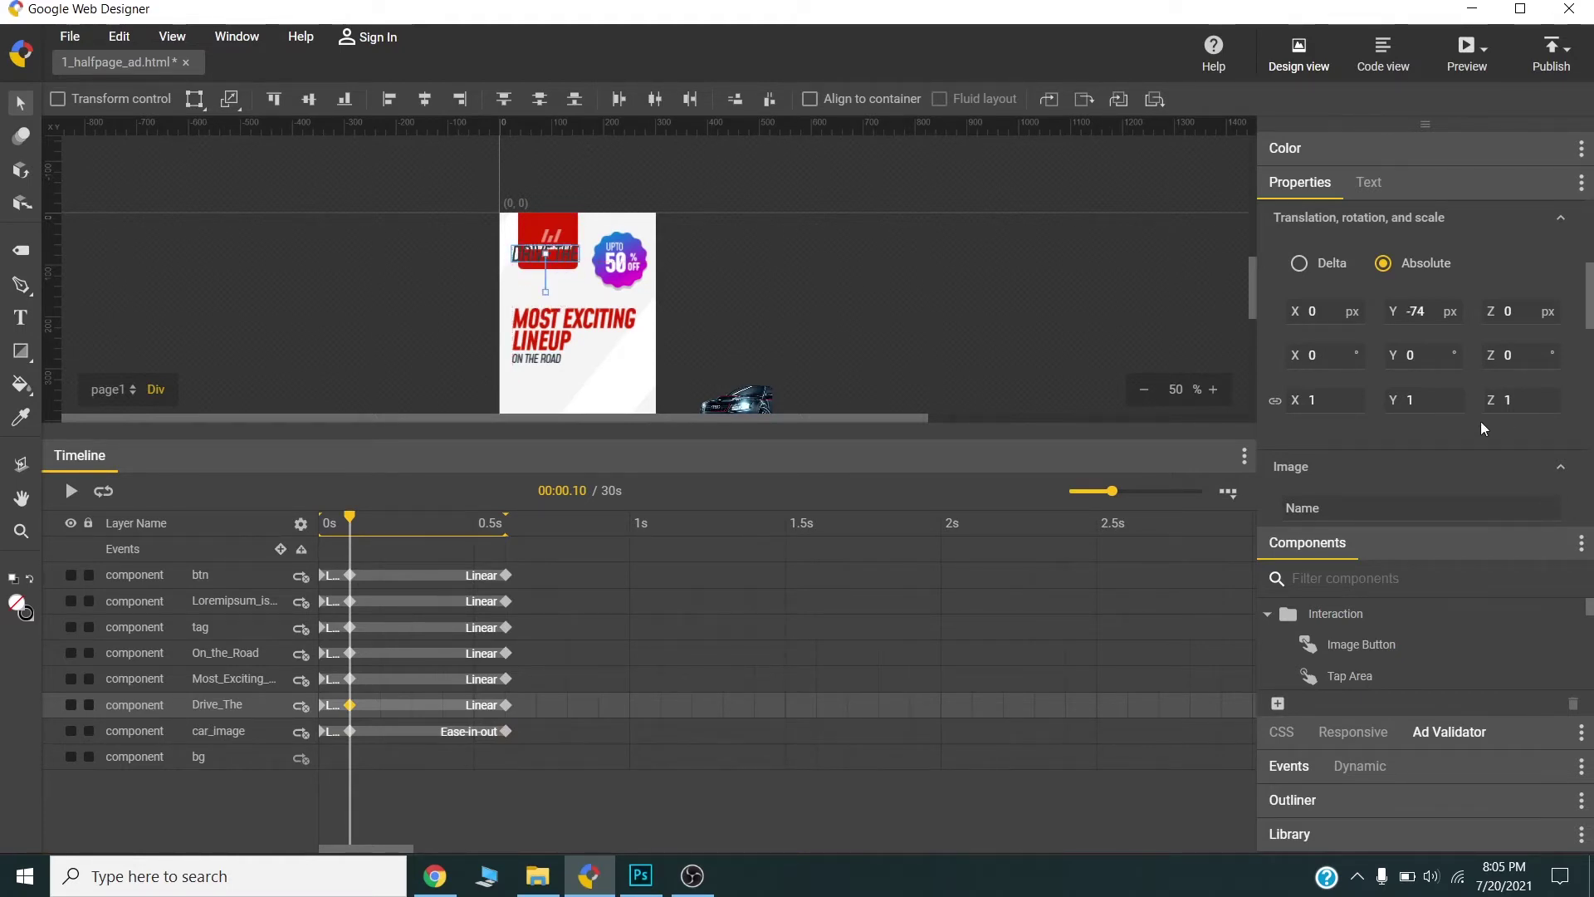
scroll(1481, 420, down, 5)
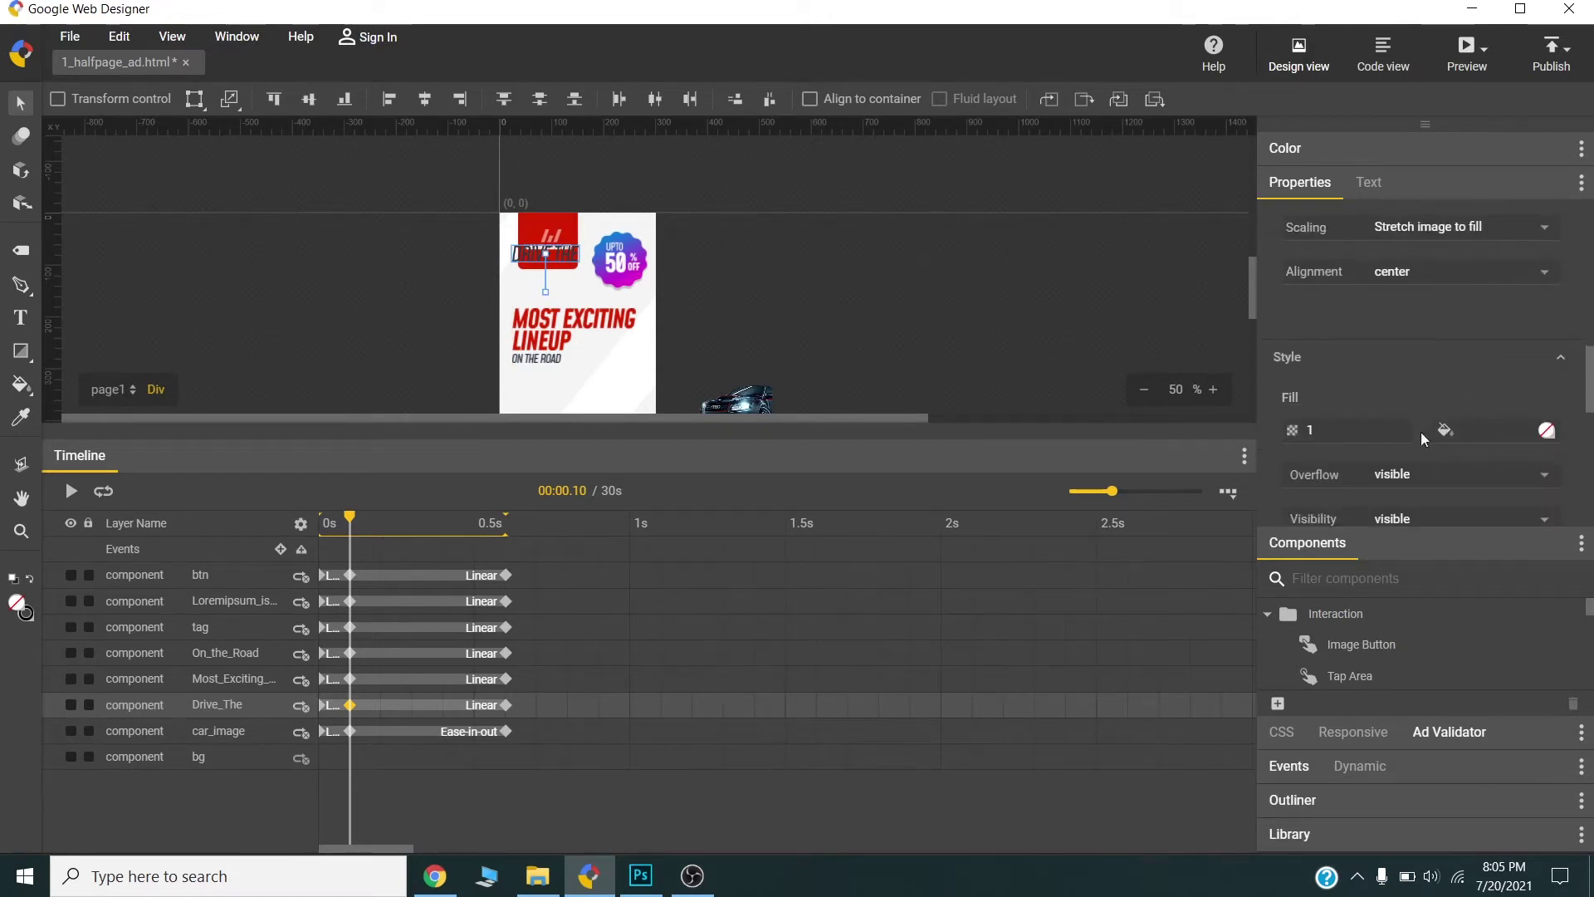
click(1351, 434)
text(0)
key(Return)
- Make MOST EXCITING LINEUP start past the ad's left edge at 0 opacity
click(619, 341)
drag(617, 332, 503, 333)
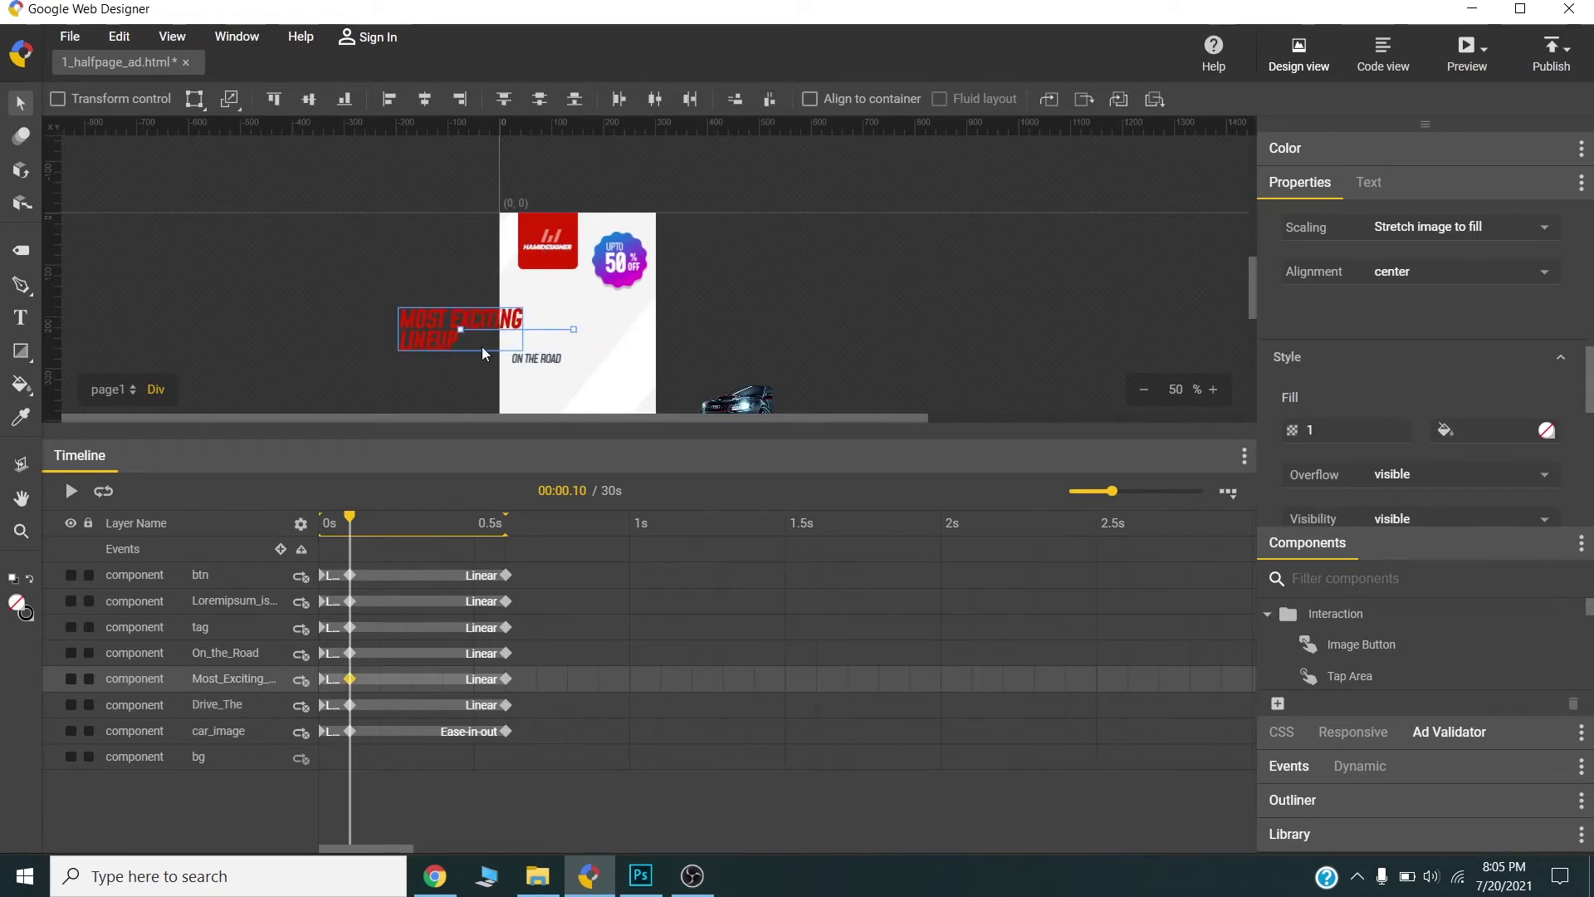
click(1351, 431)
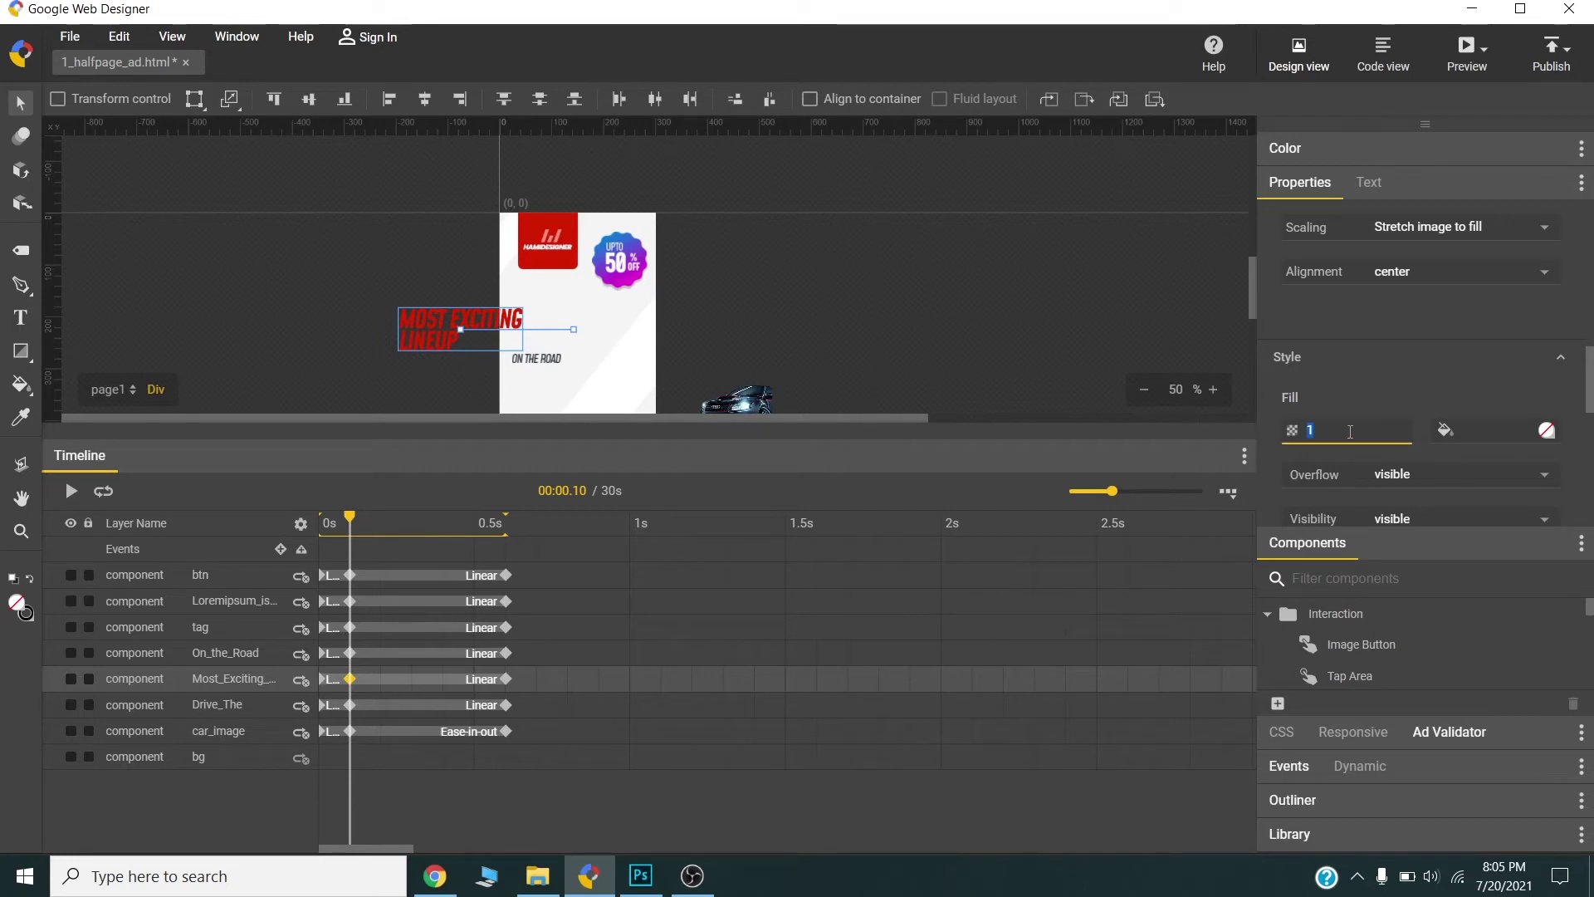
text(0)
key(Return)
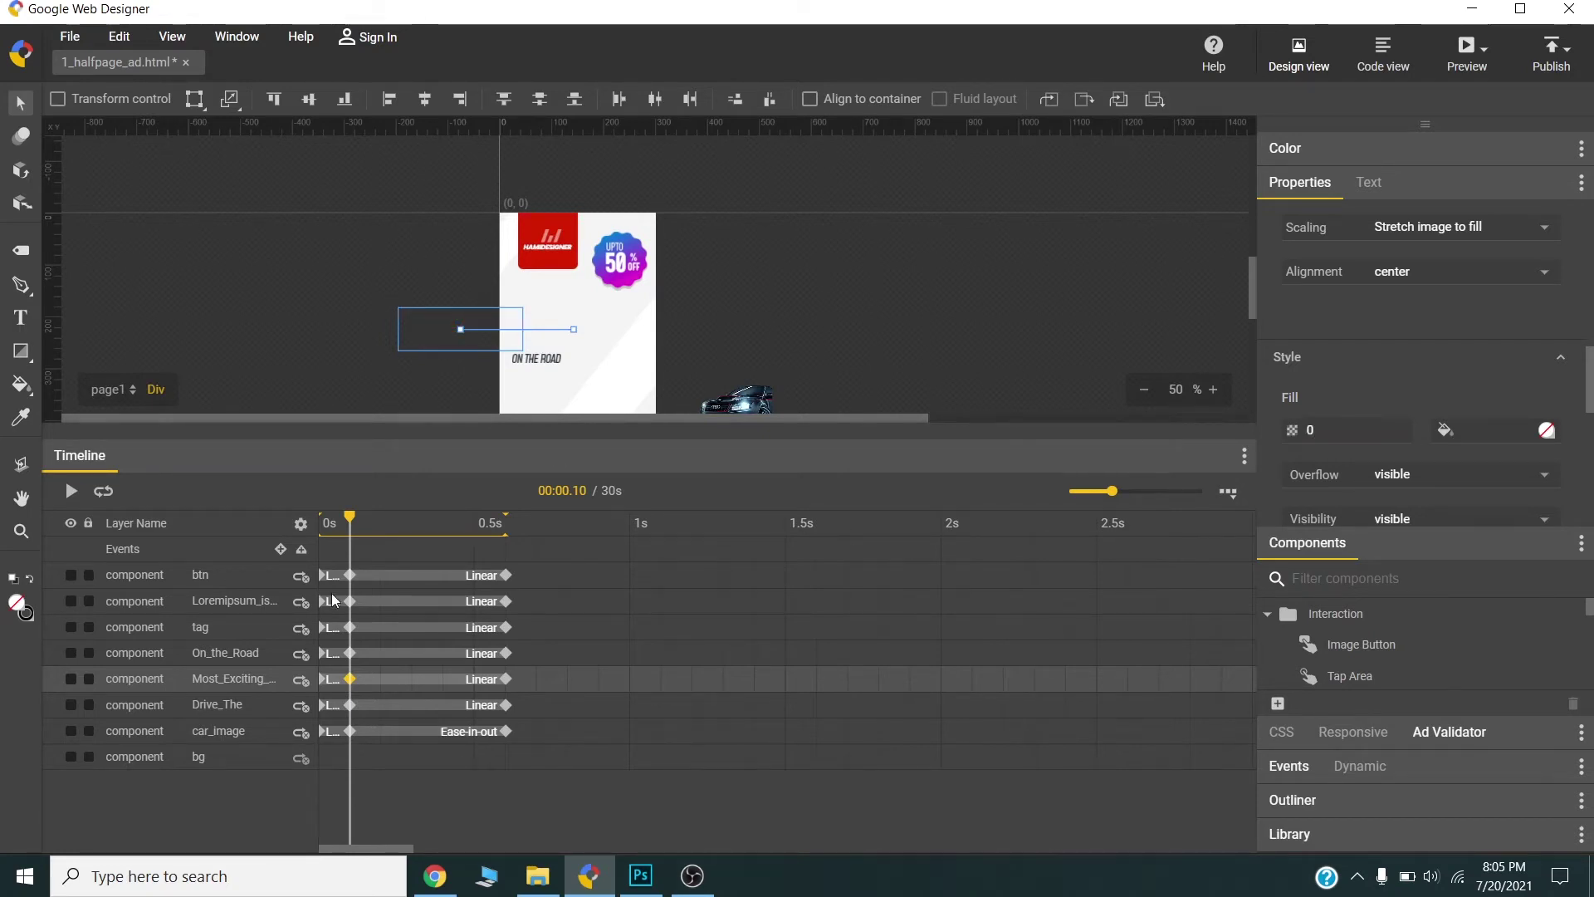
- Make ON THE ROAD start further down the ad at 0 opacity
click(349, 654)
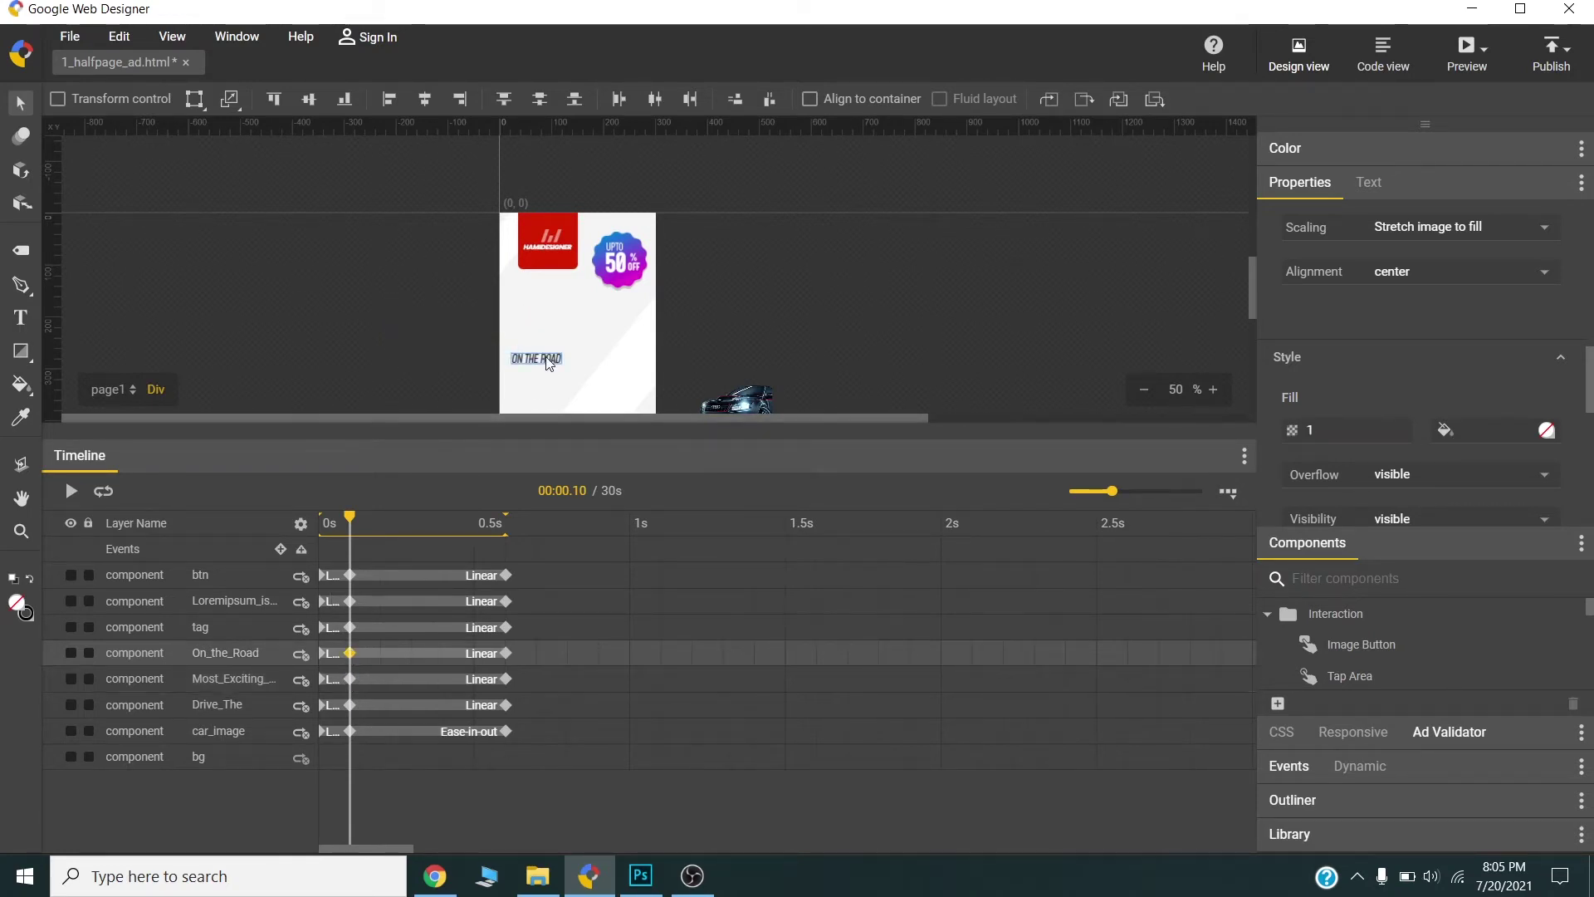
drag(548, 363, 548, 405)
click(1337, 411)
text(0)
key(Return)
- Make the body text start off the ad's left side at 0 opacity
scroll(659, 299, down, 2)
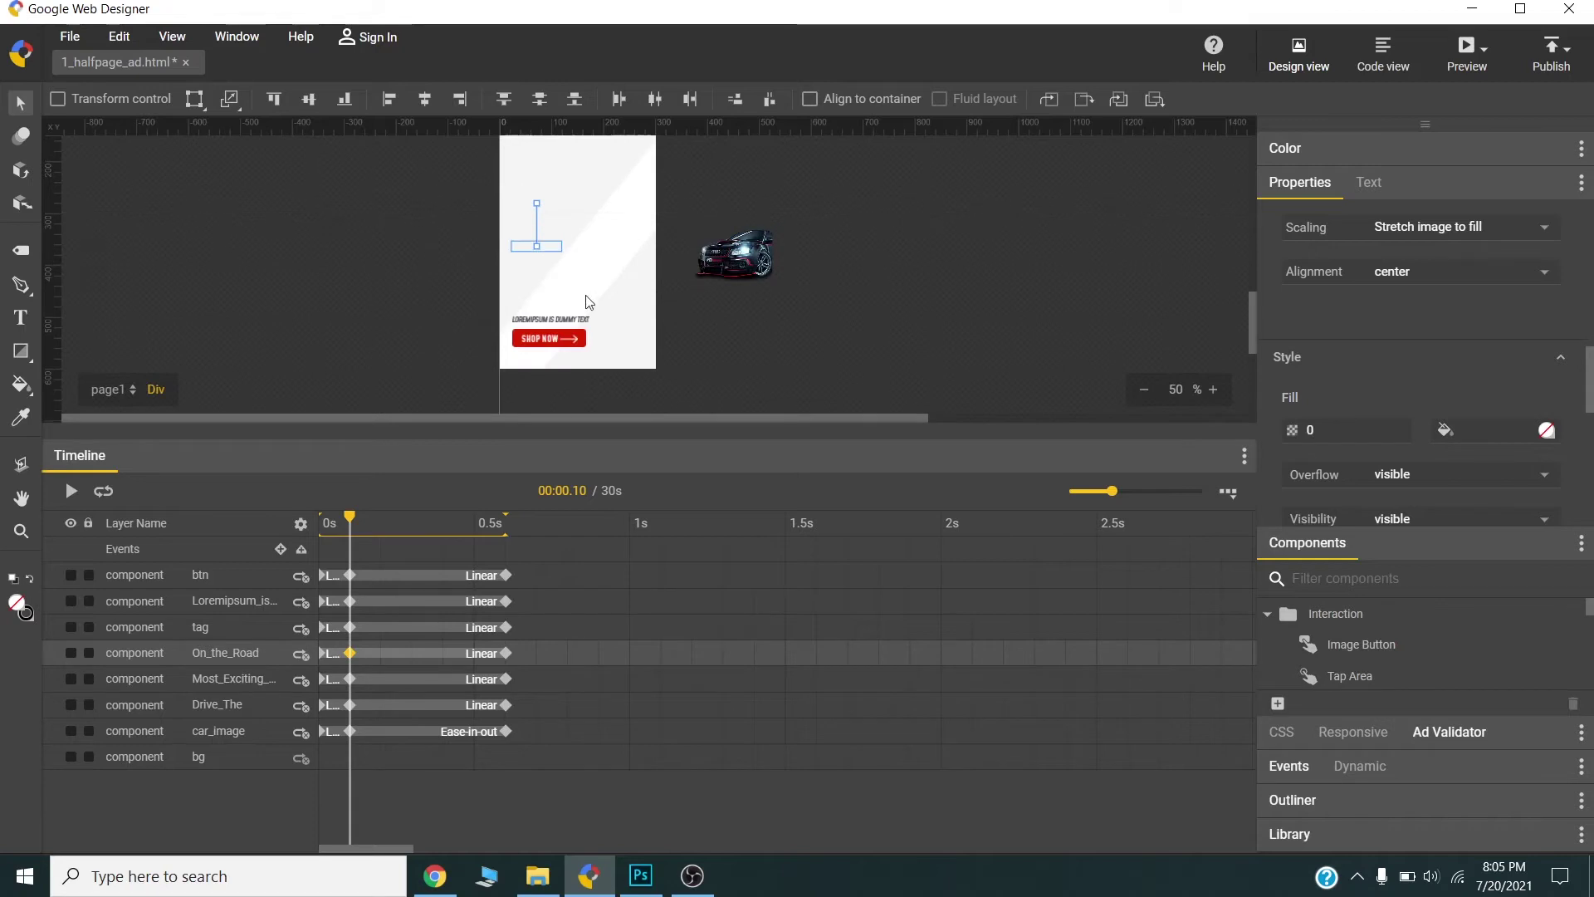
click(563, 322)
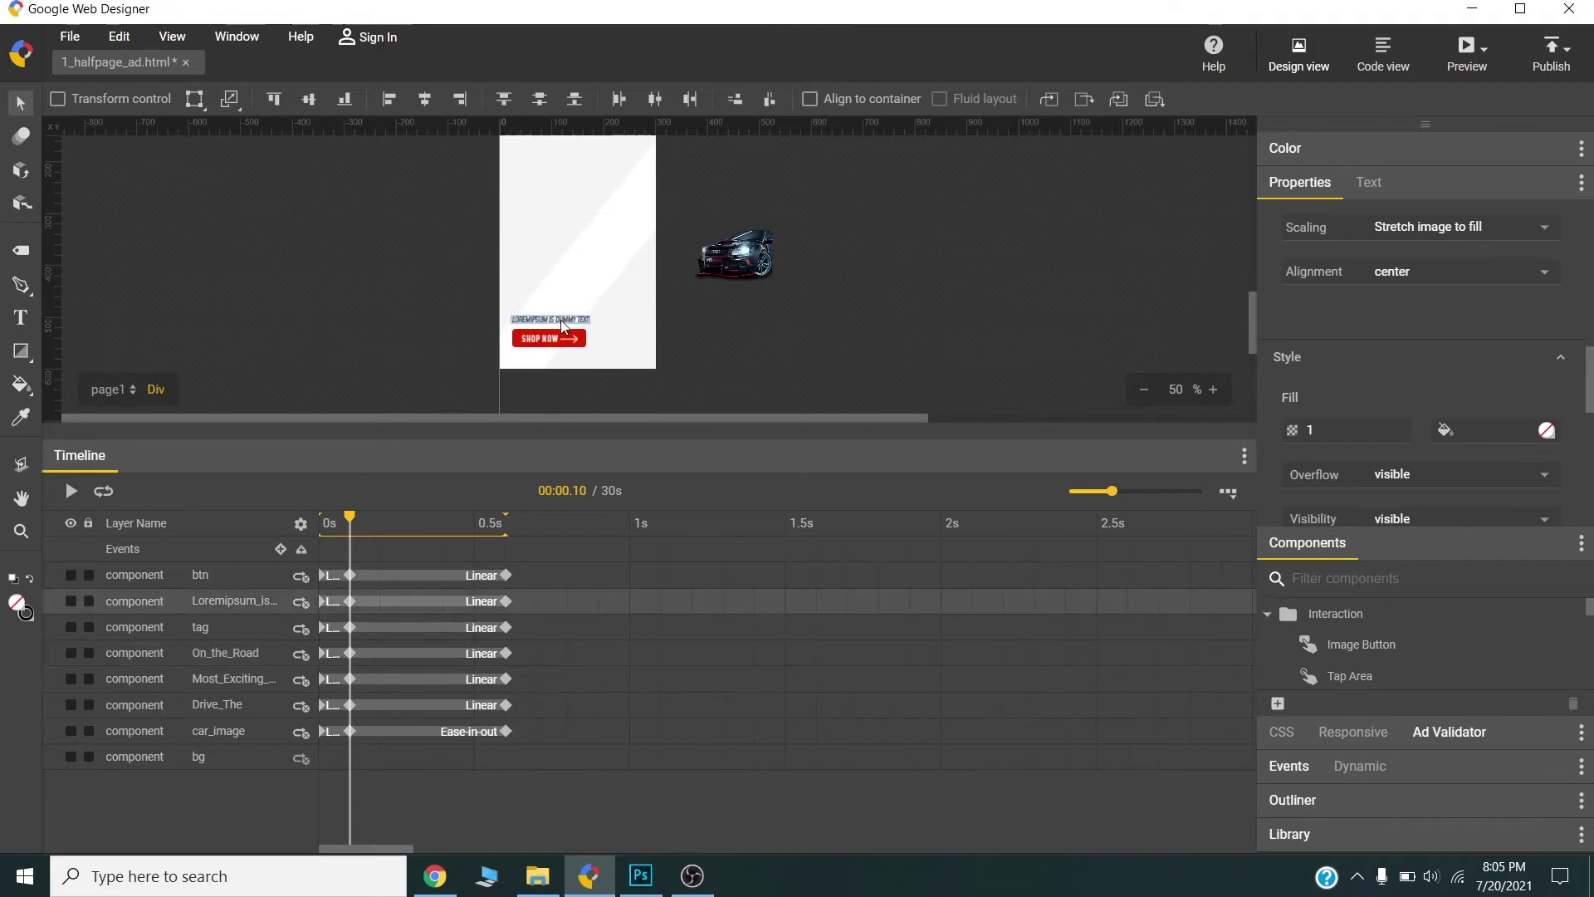
drag(573, 325, 504, 326)
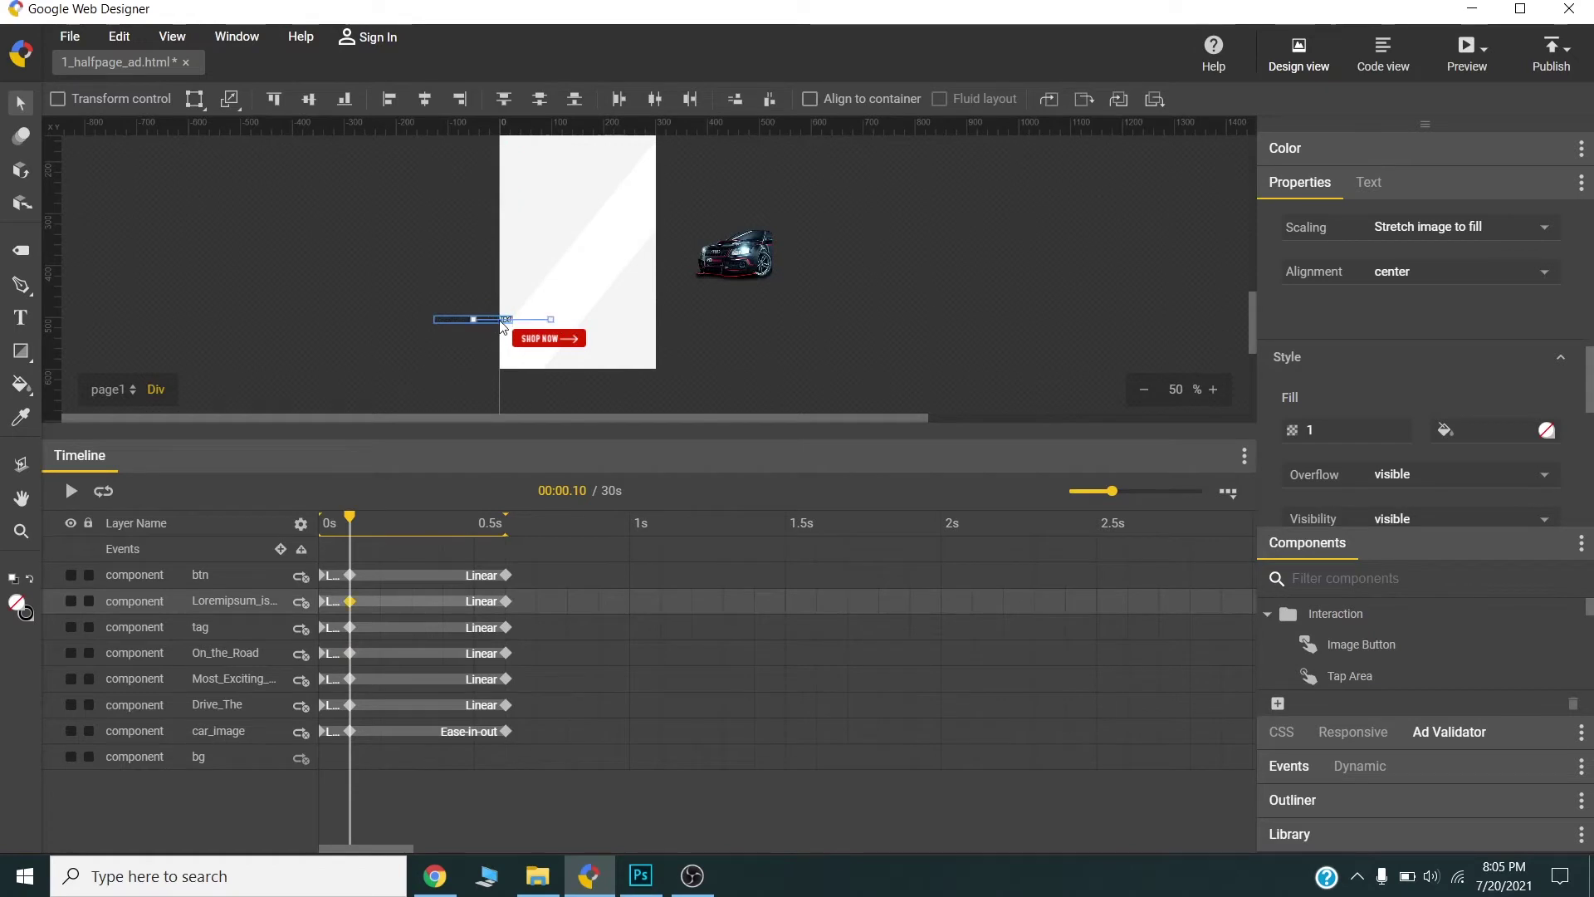
double_click(1321, 431)
text(0)
key(Return)
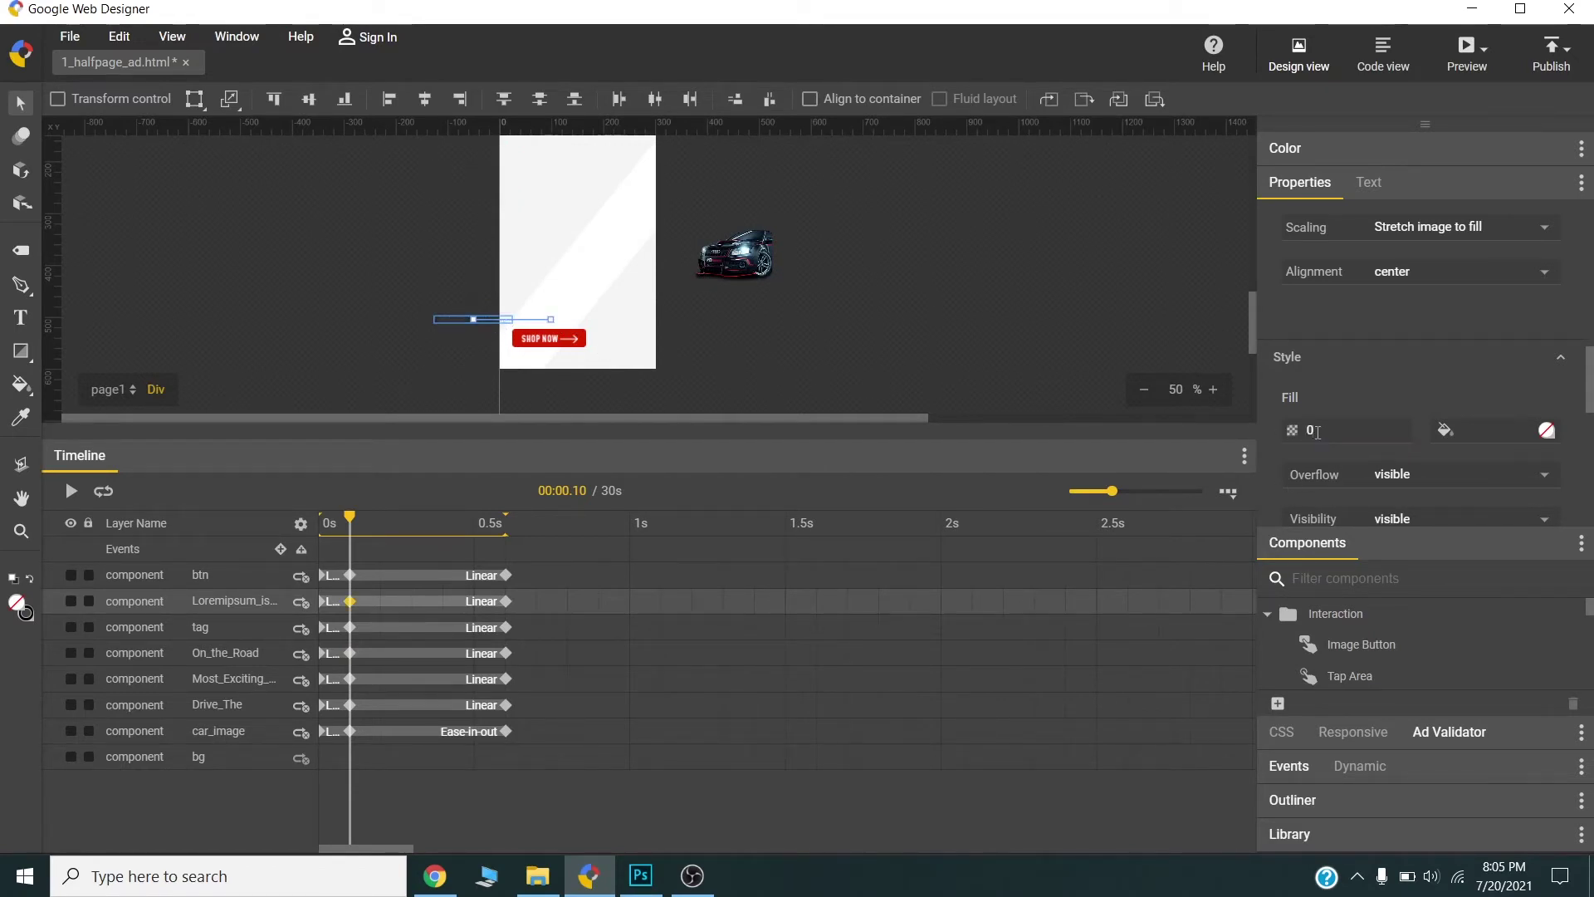
- Make the SHOP NOW button start below the ad at 0 opacity and scale 5
click(551, 339)
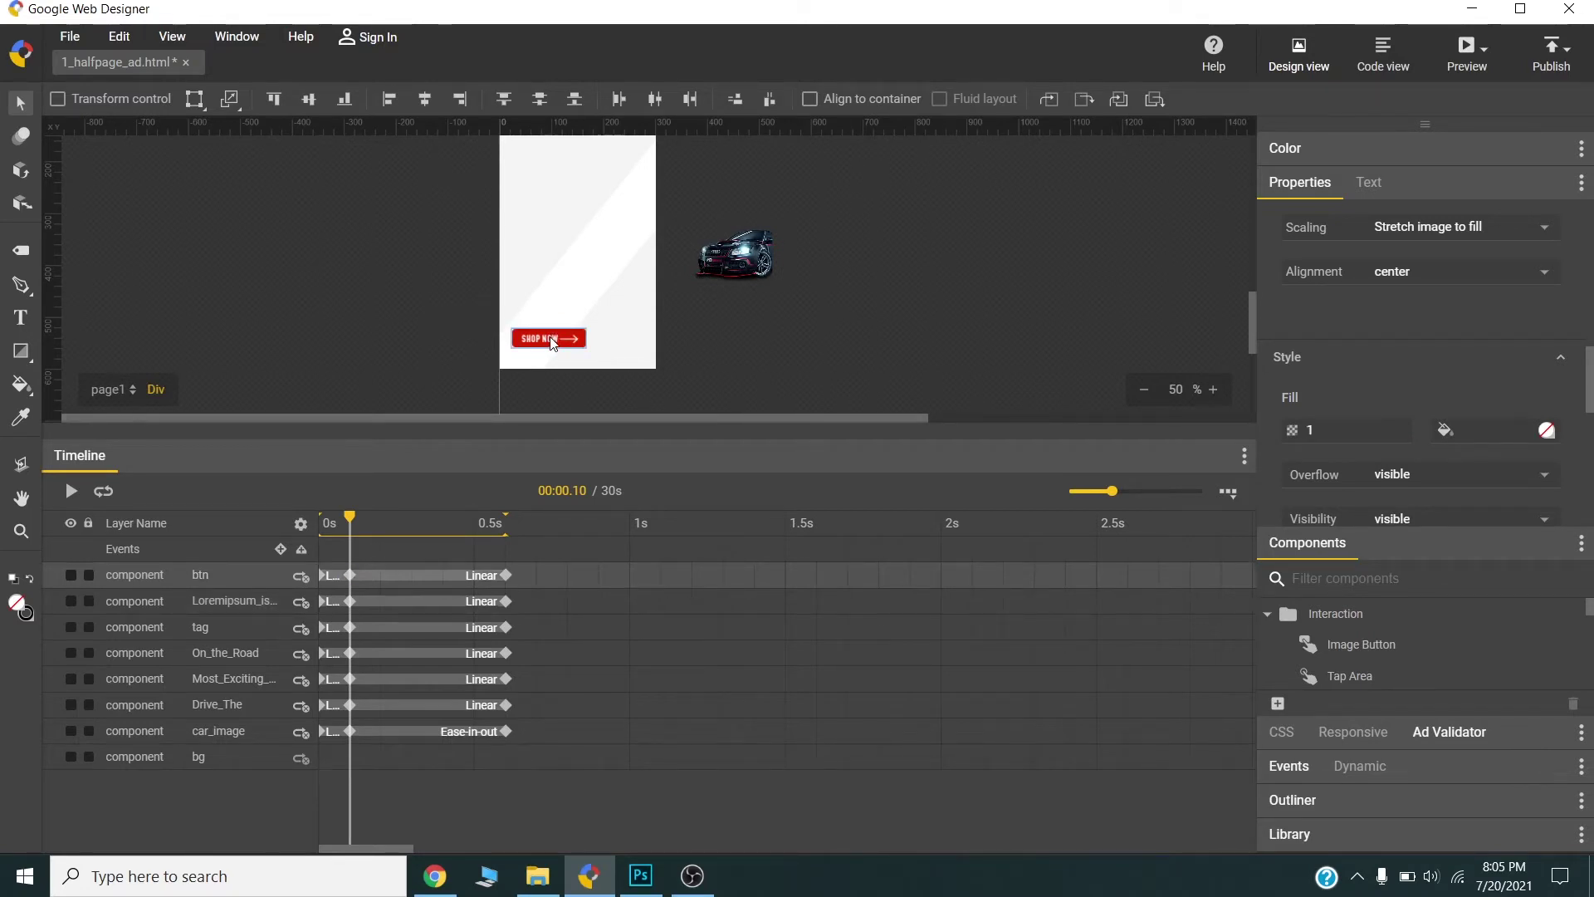
drag(548, 372, 546, 377)
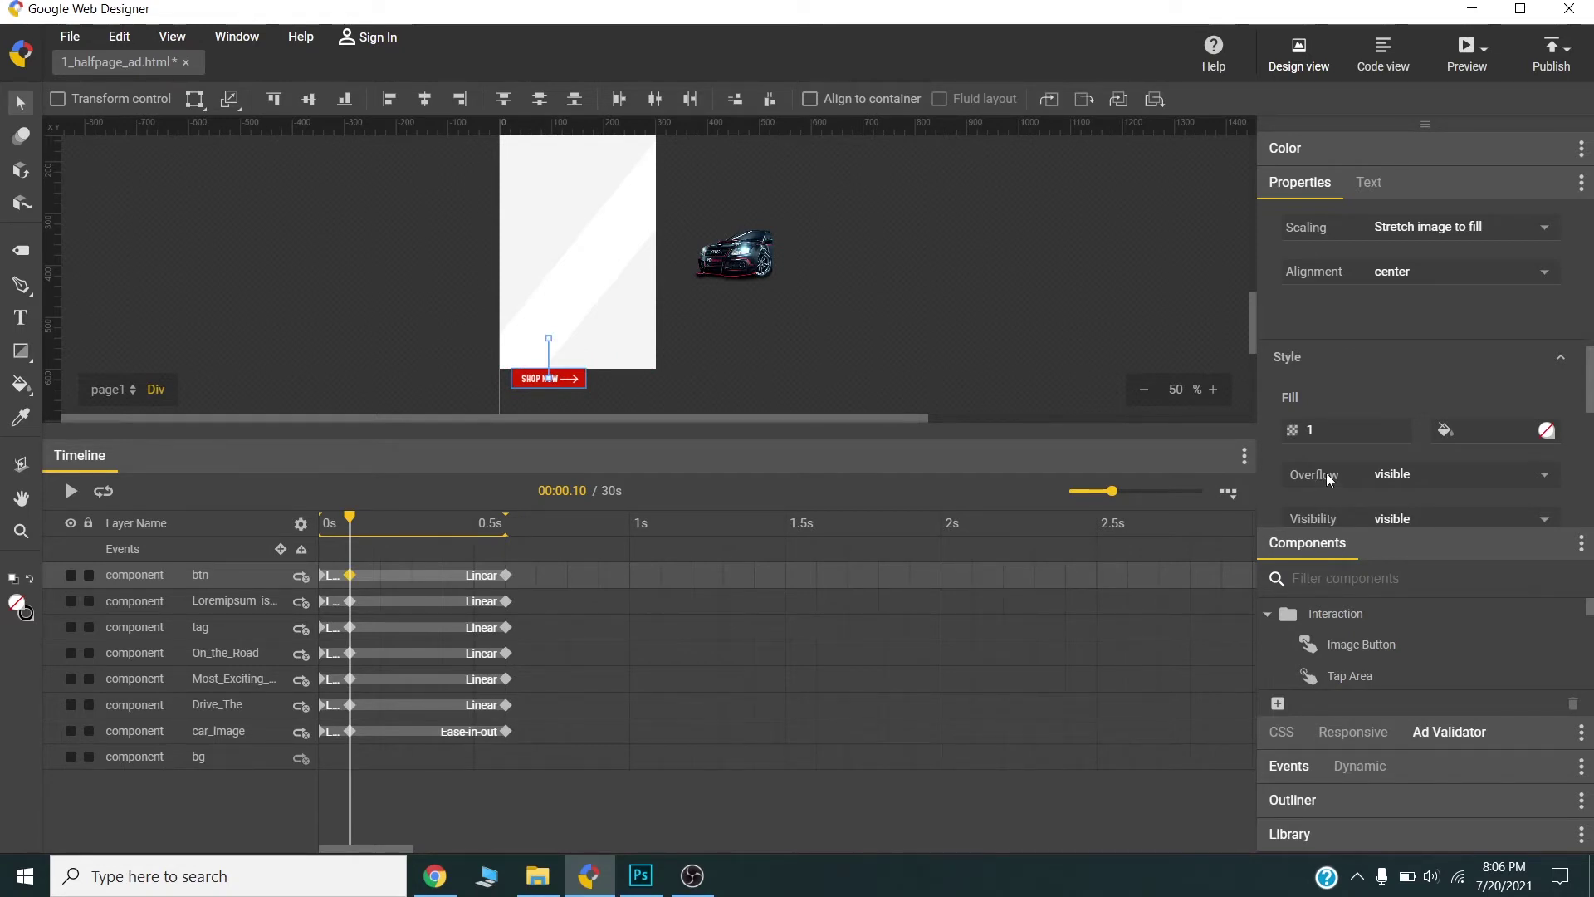
click(1323, 421)
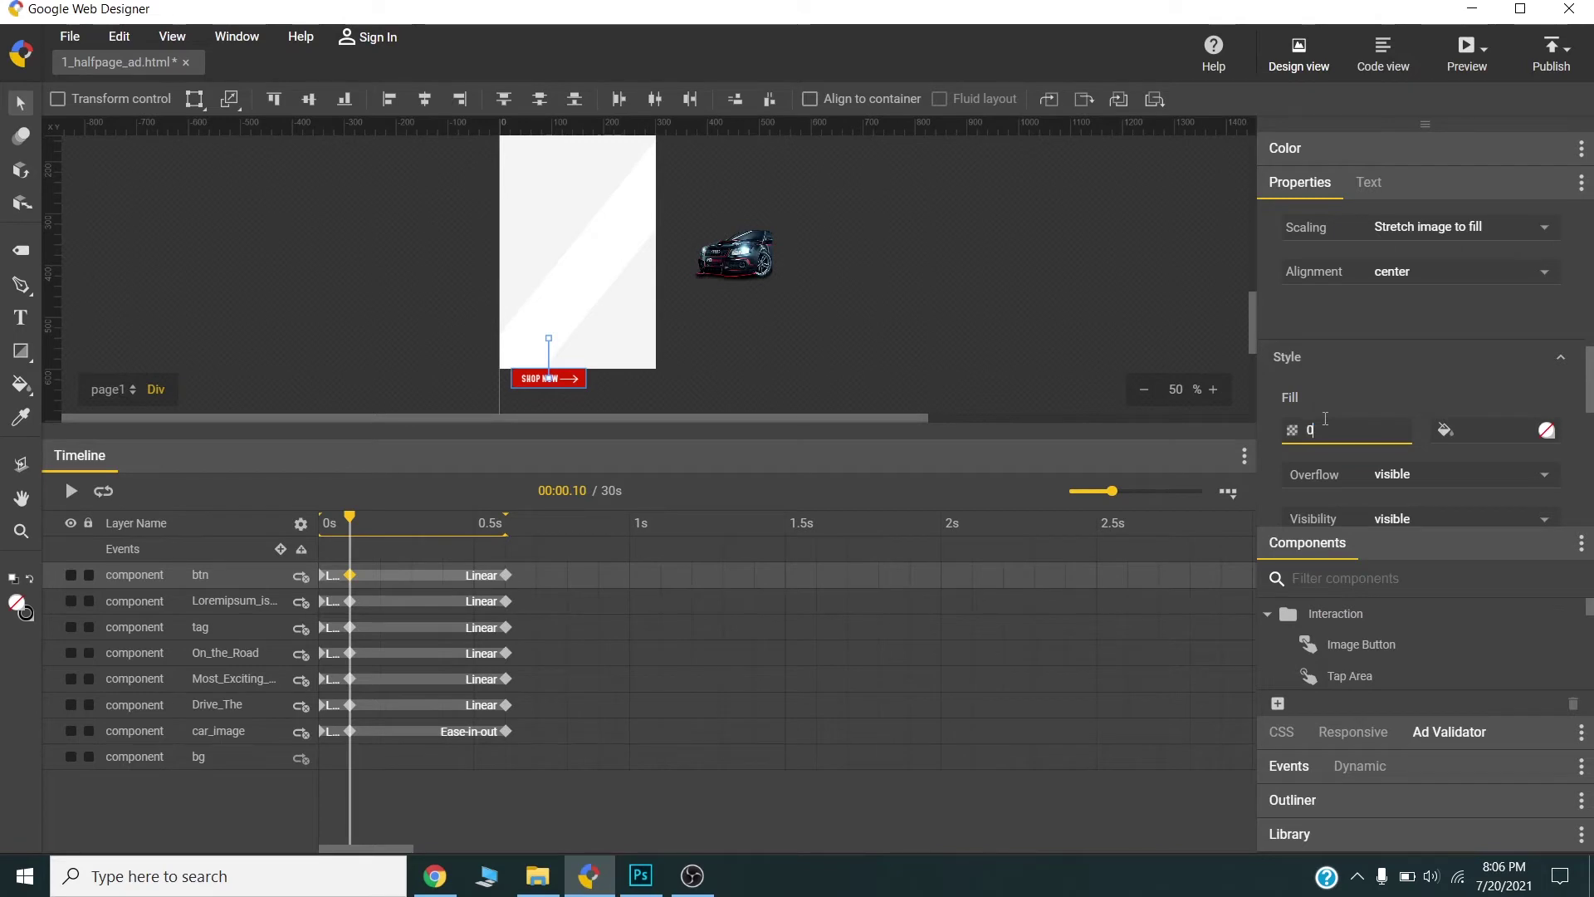
text(0)
key(Return)
scroll(1408, 407, down, 5)
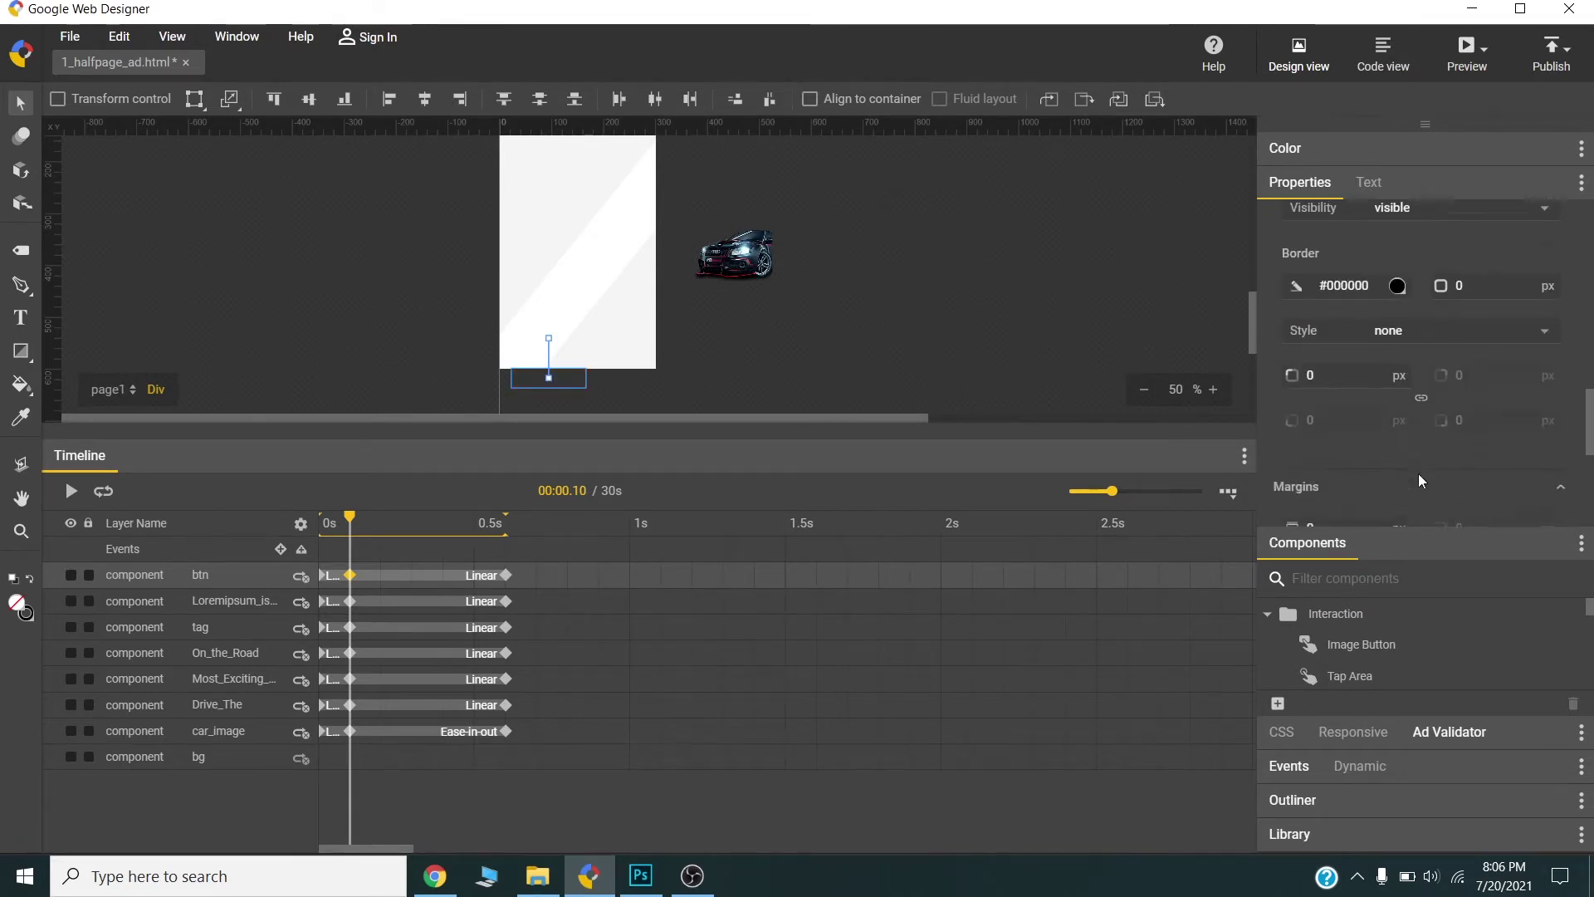
scroll(1418, 472, up, 5)
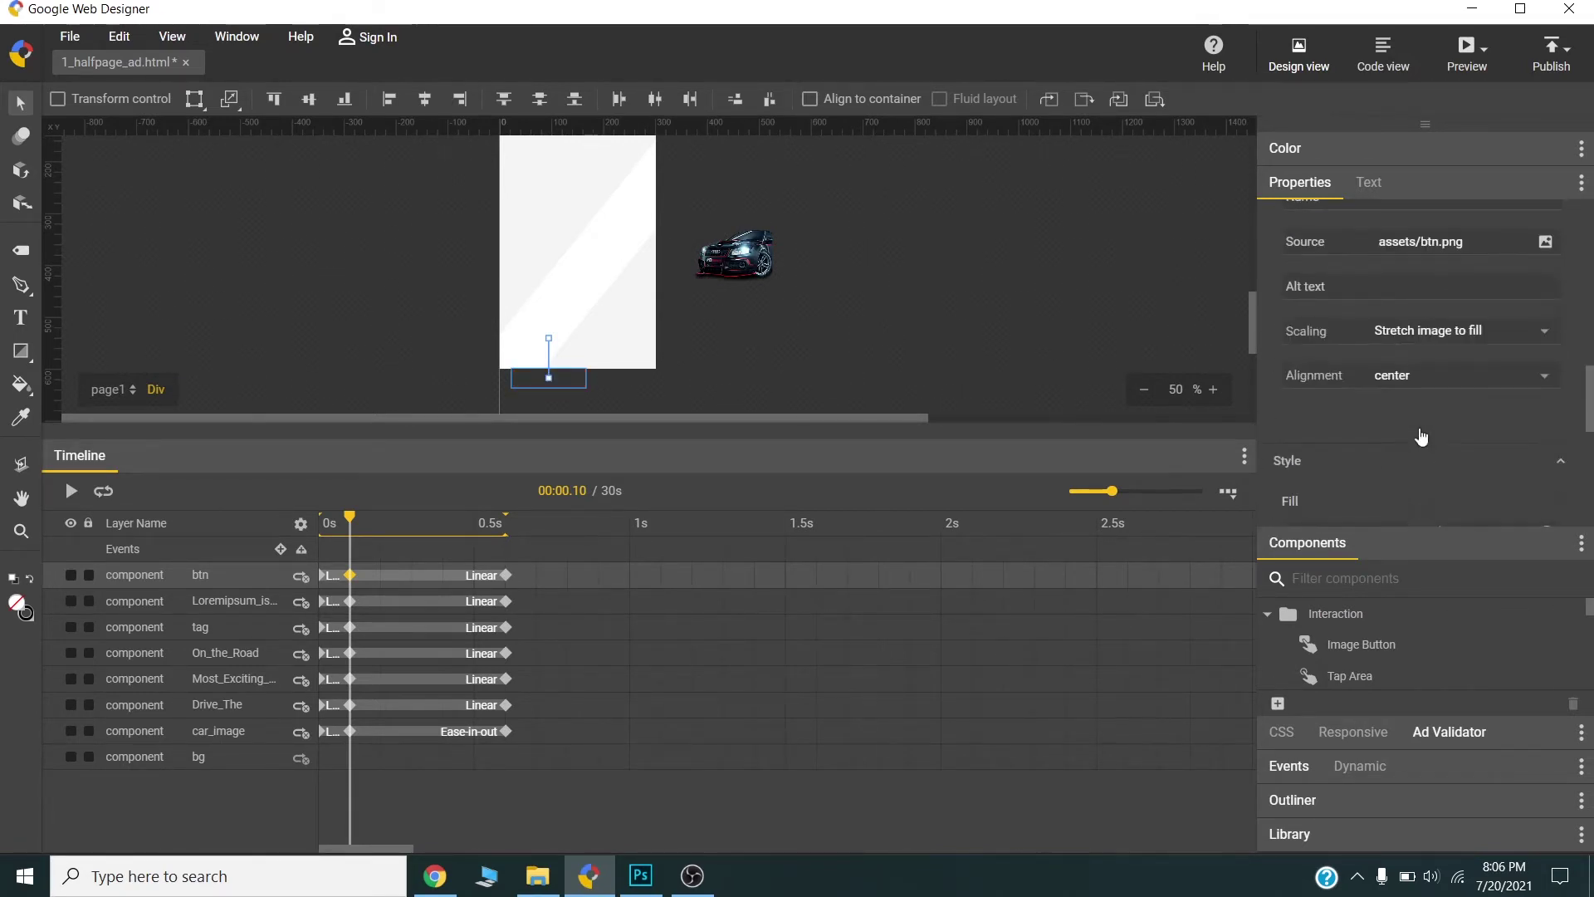
scroll(1421, 437, up, 4)
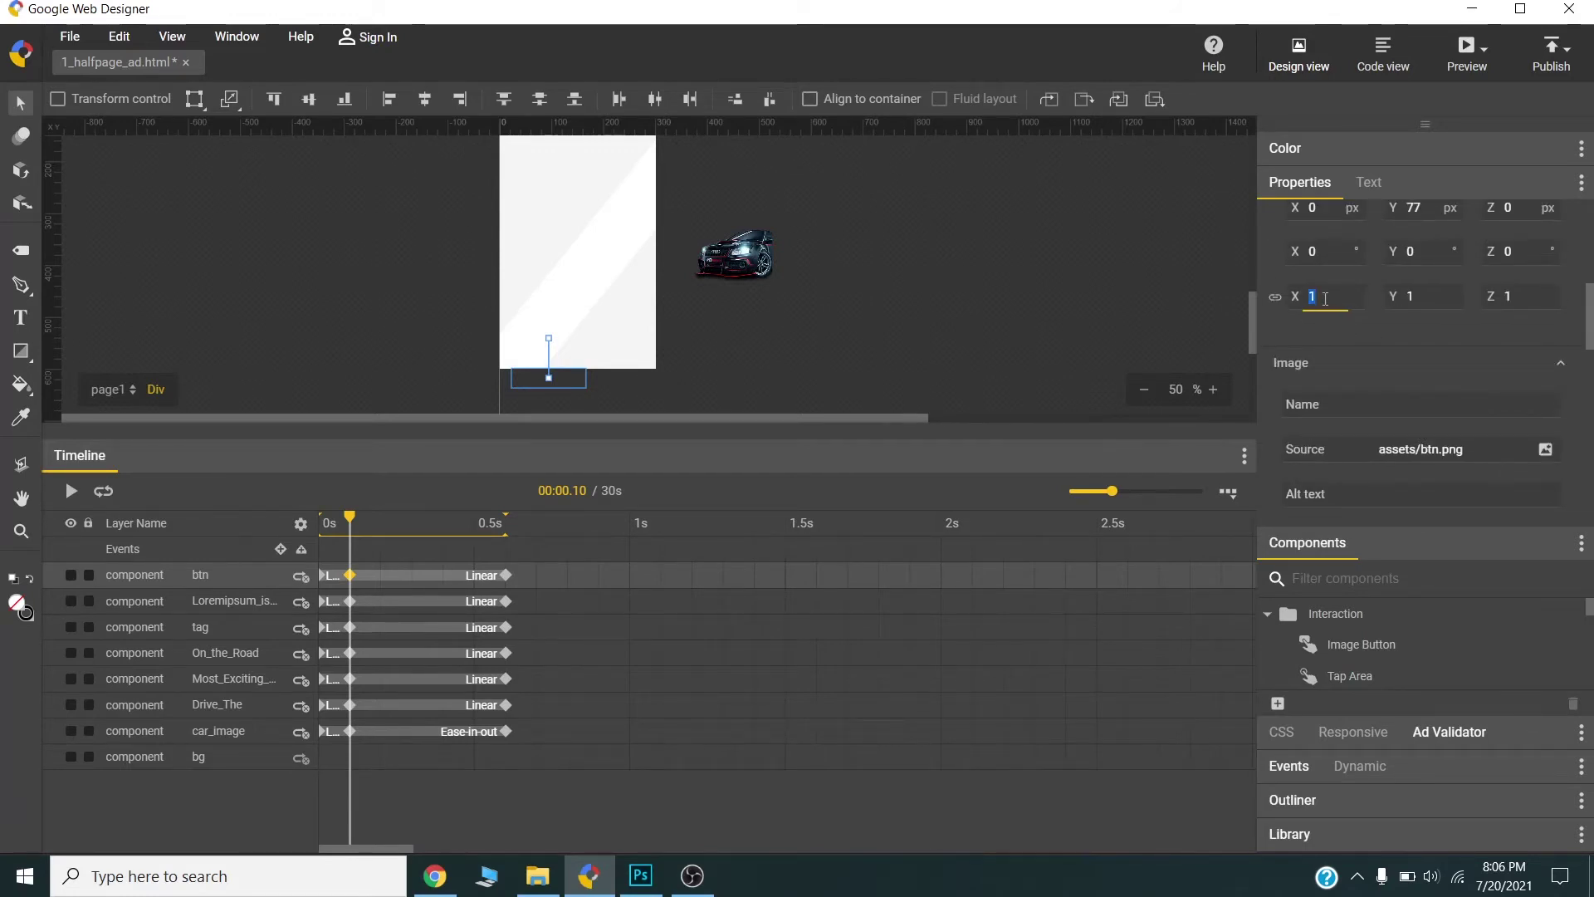
text(5)
key(Tab)
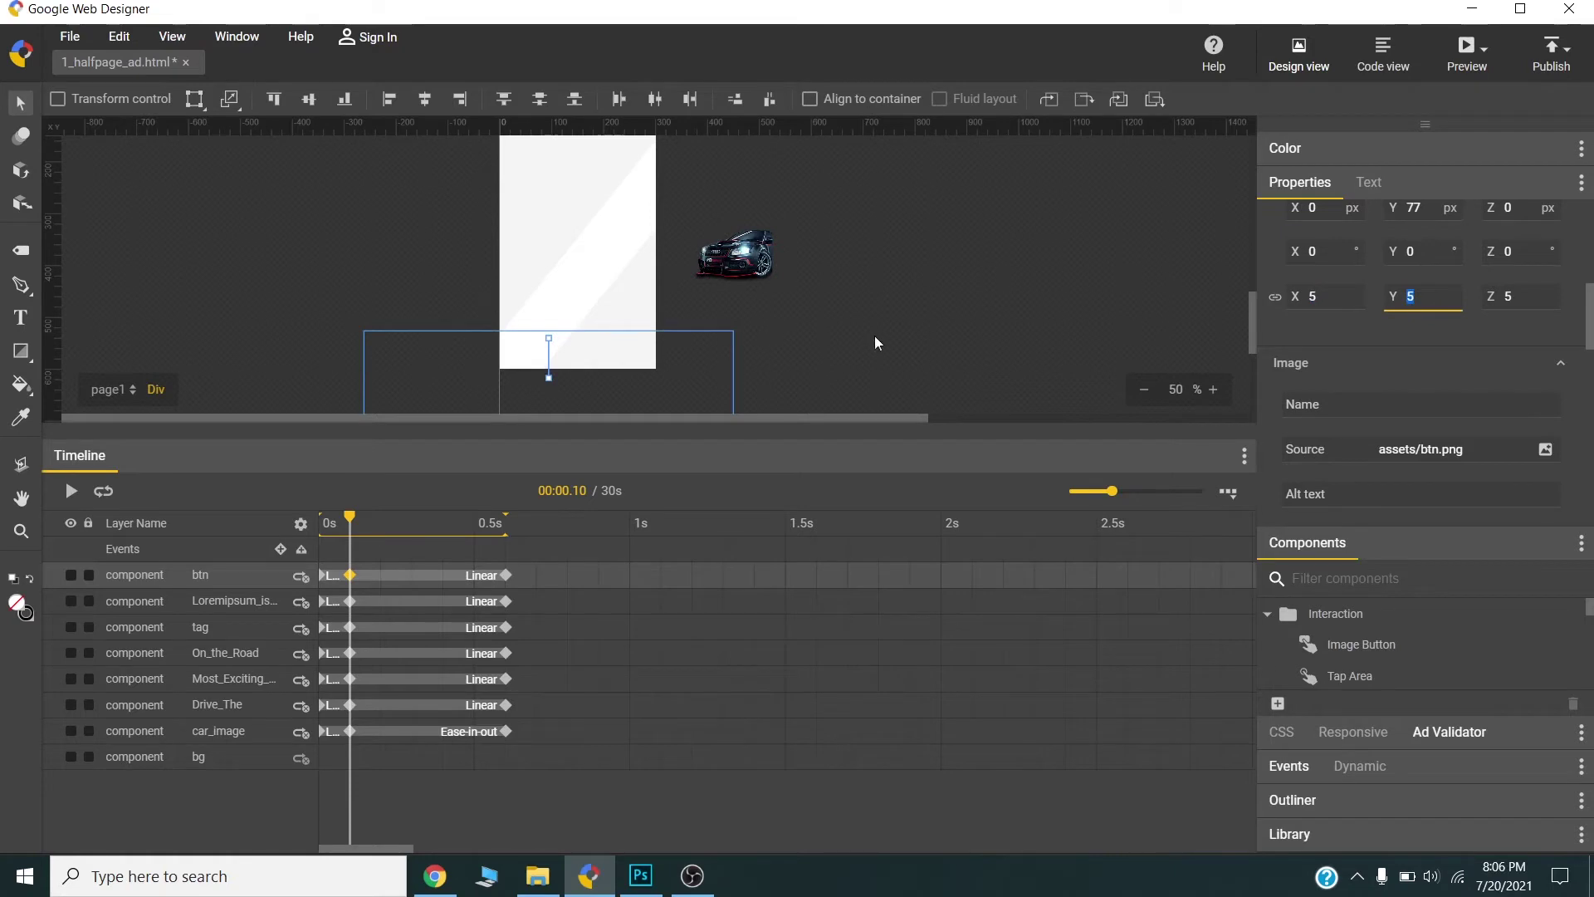
mouse_move(352, 521)
mouse_down()
mouse_move(524, 523)
mouse_move(357, 527)
mouse_up()
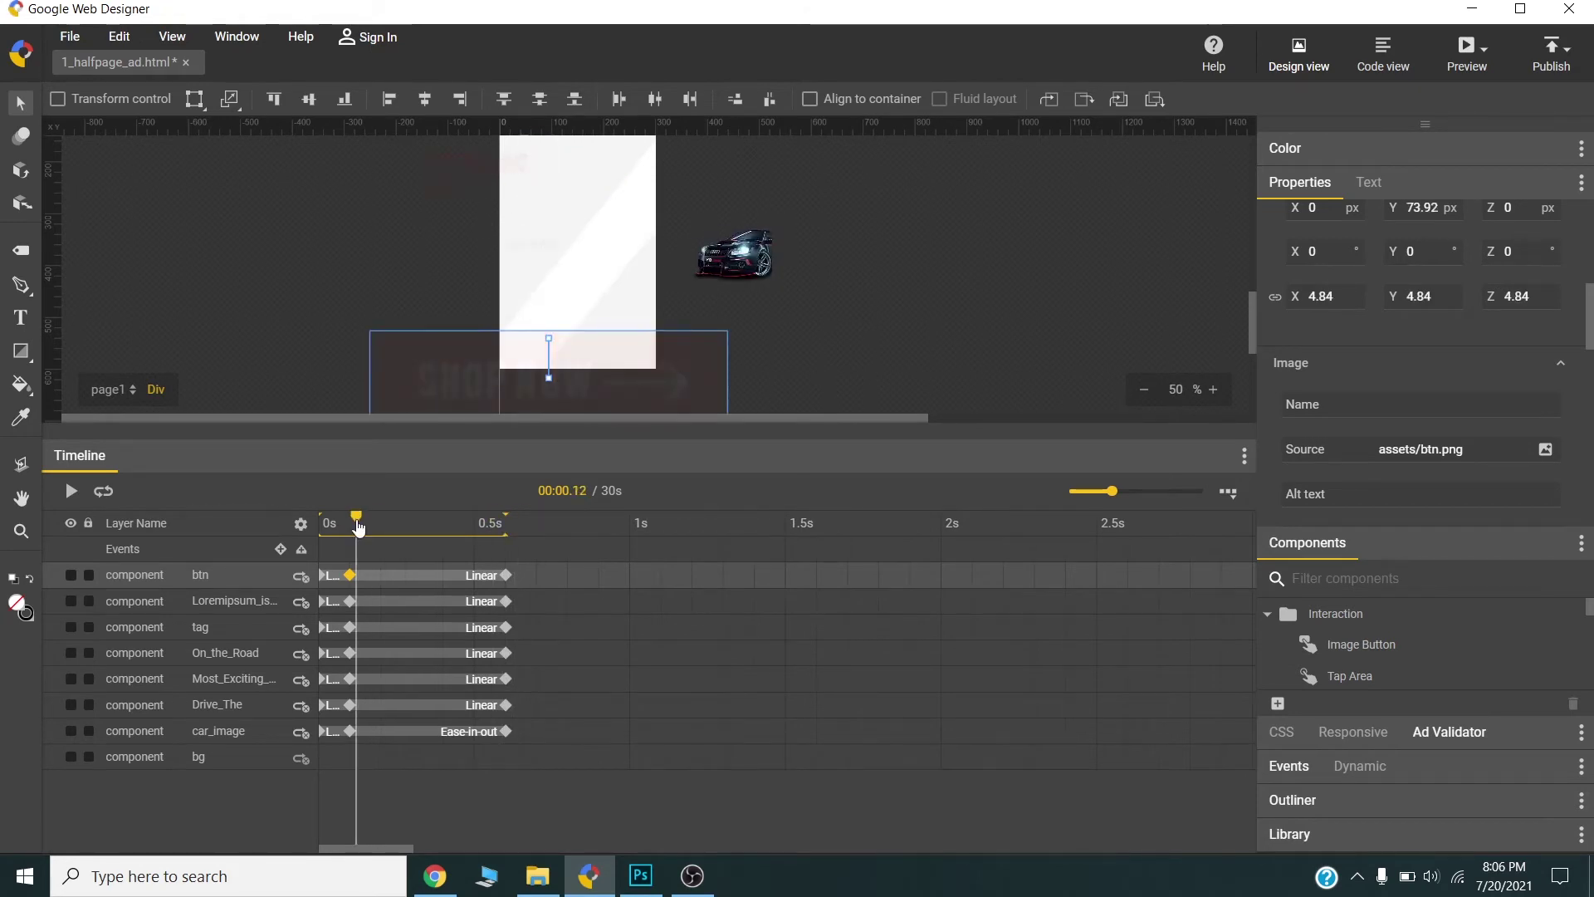
- Give the DRIVE THE, MOST EXCITING LINEUP and ON THE ROAD animations Ease easing
click(446, 702)
click(380, 710)
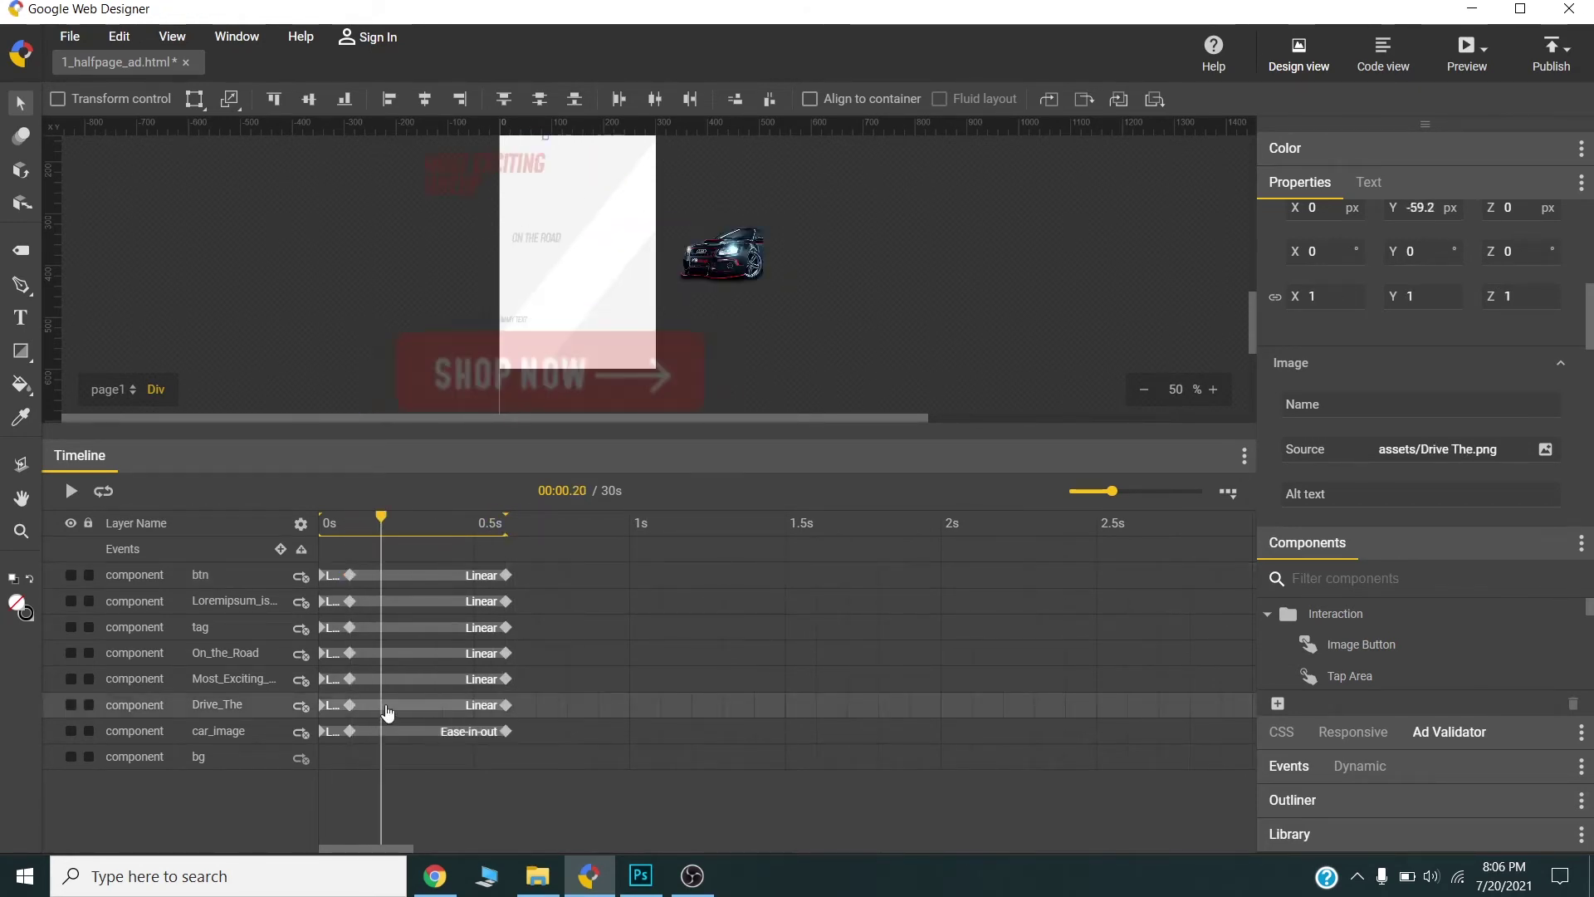
right_click(387, 712)
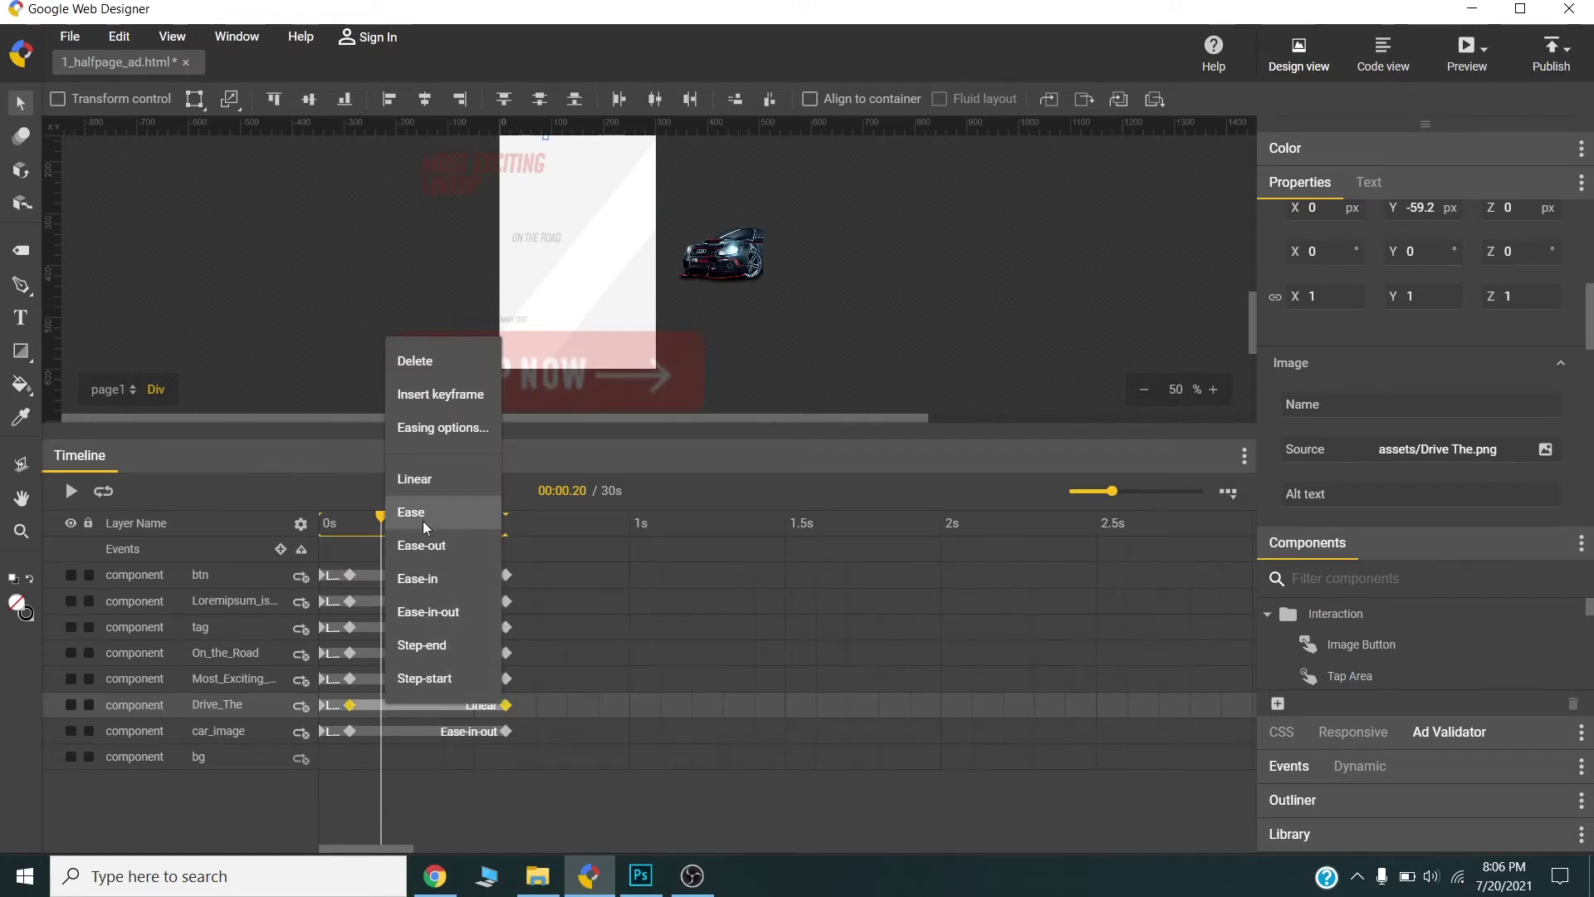
click(419, 513)
click(410, 681)
right_click(416, 679)
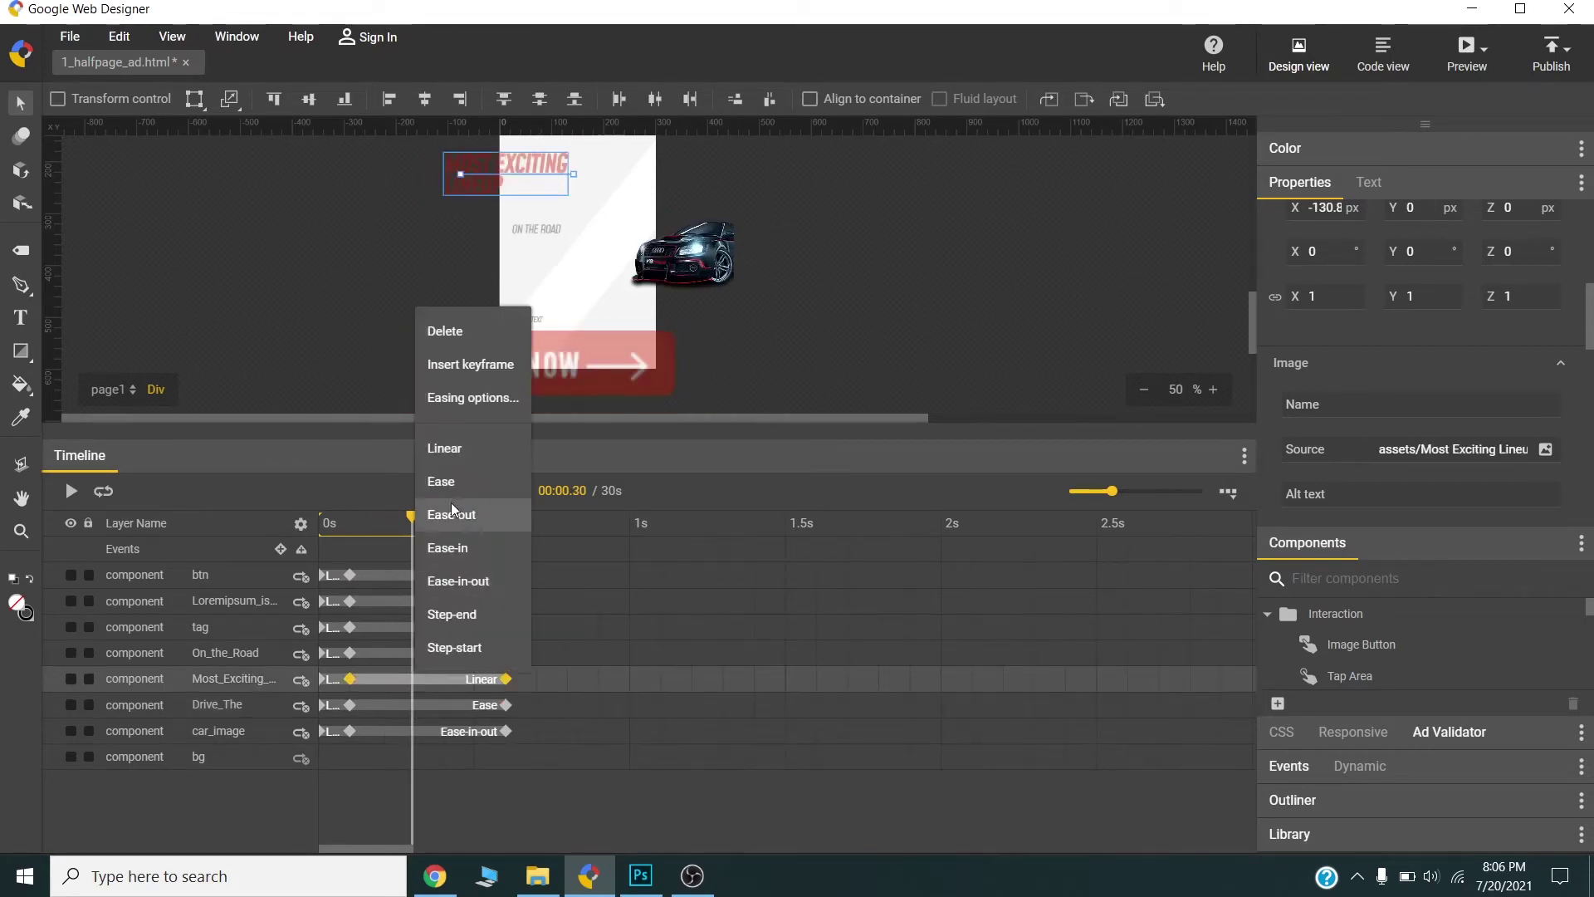
click(454, 482)
click(440, 654)
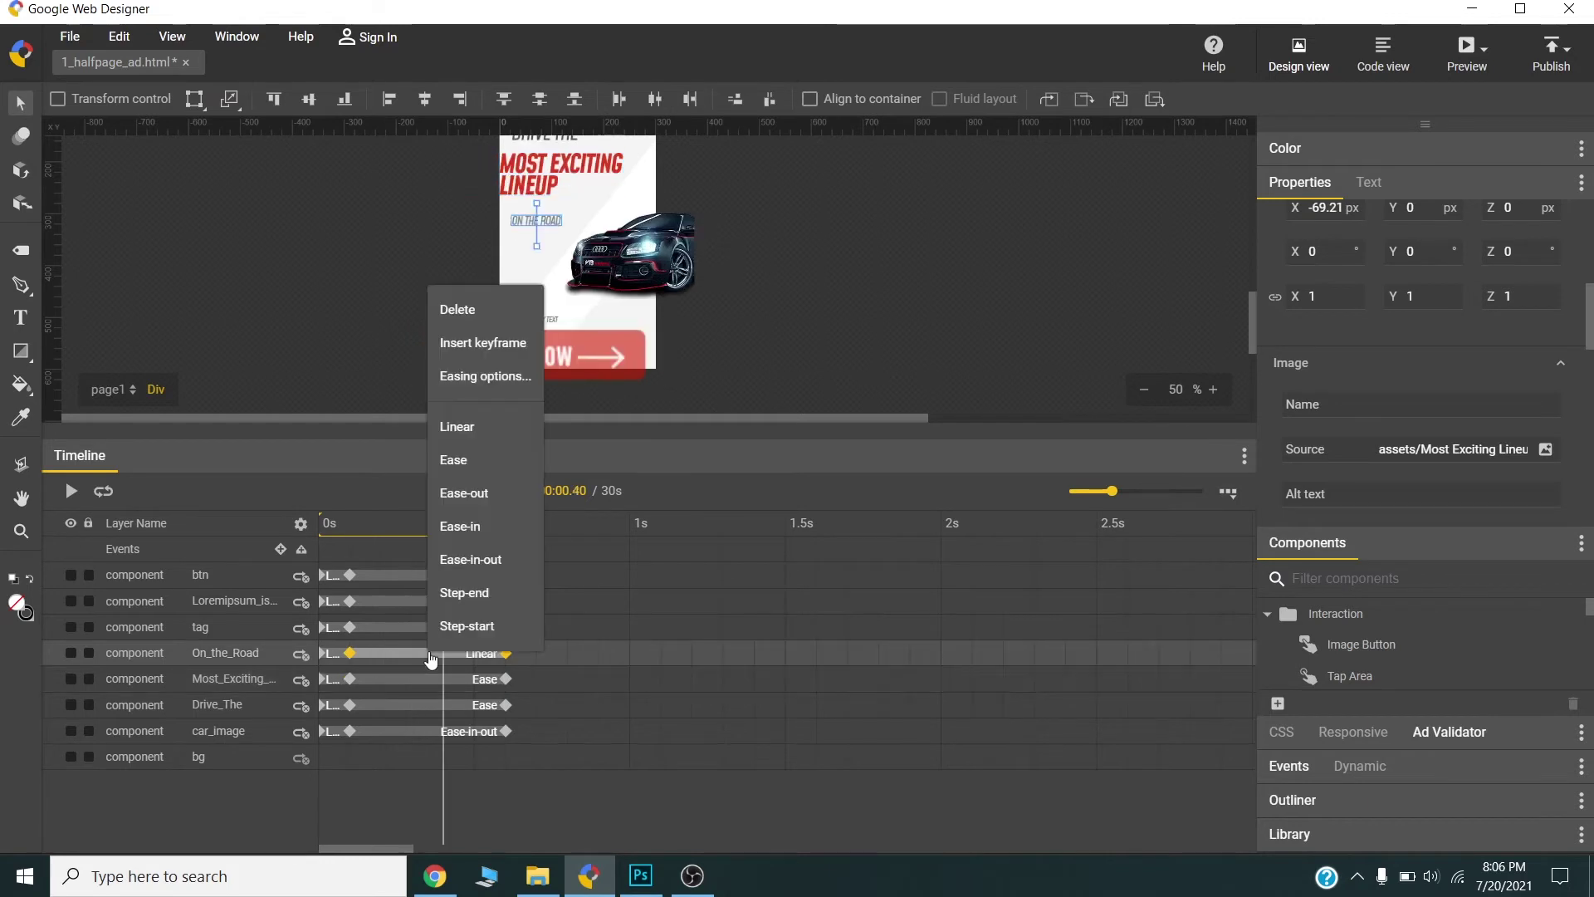
right_click(428, 655)
click(455, 465)
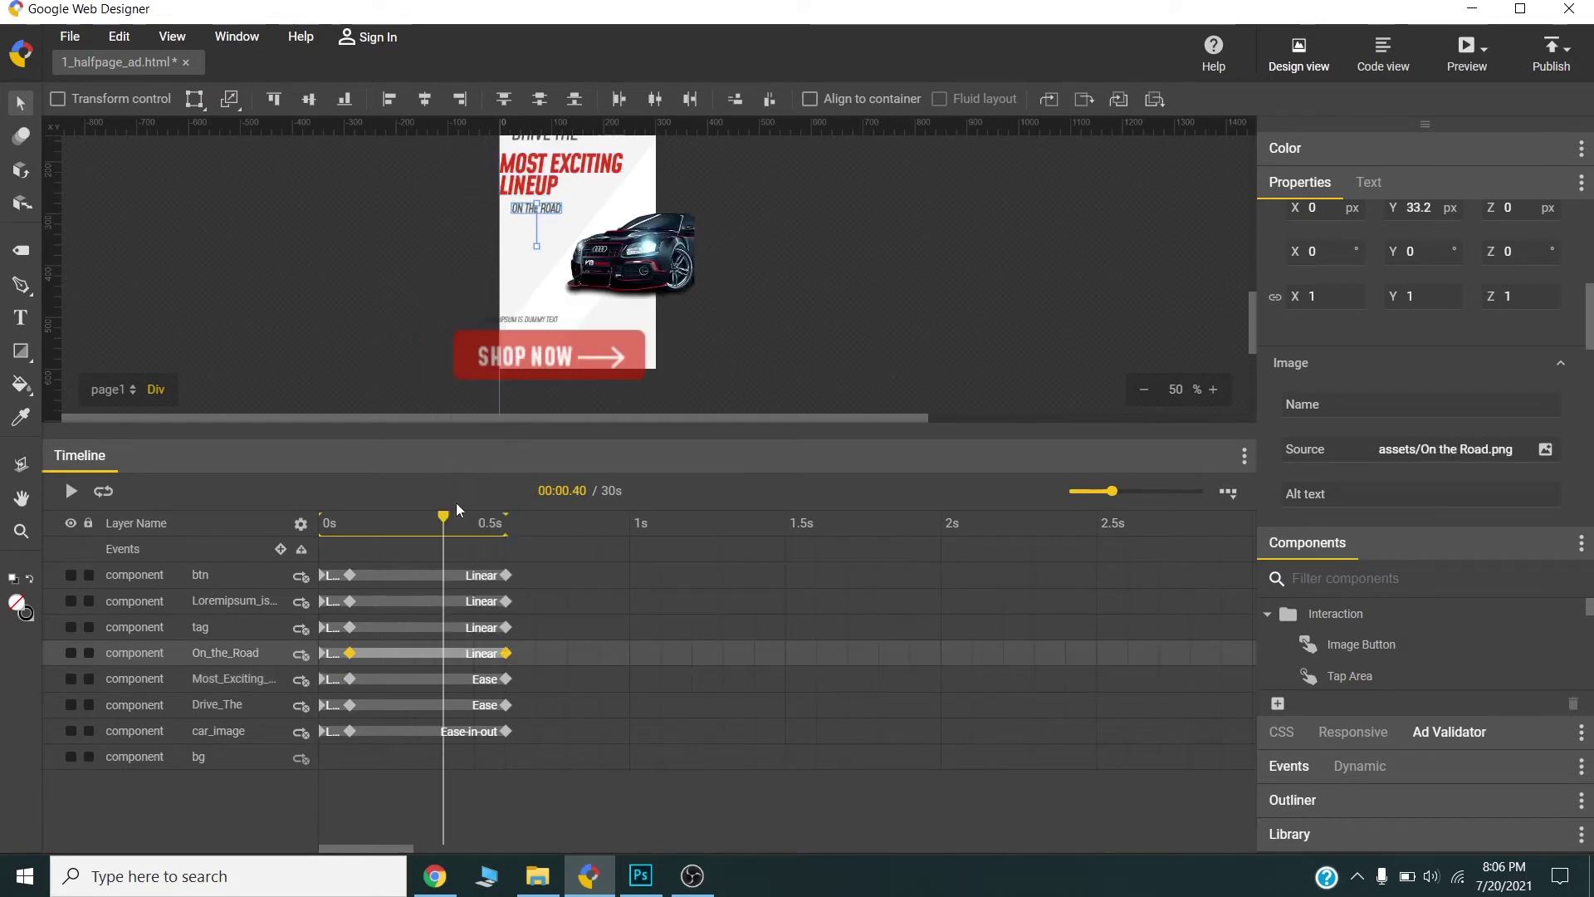
- Open the tag's easing and detailed easing settings, then scrub back near the start
right_click(423, 635)
click(401, 634)
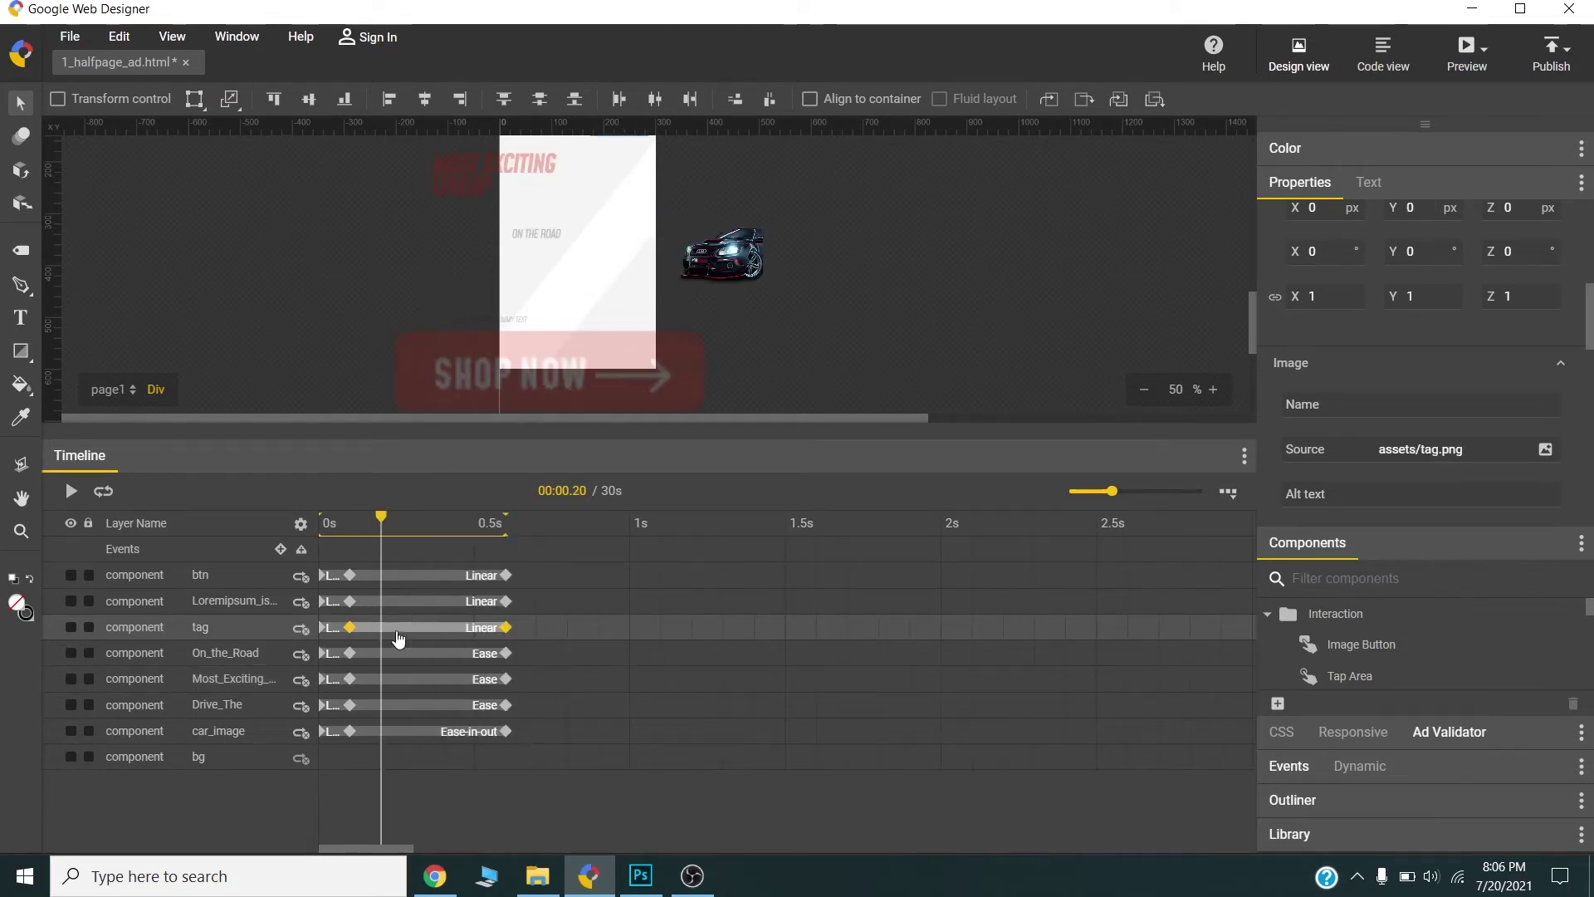
right_click(401, 633)
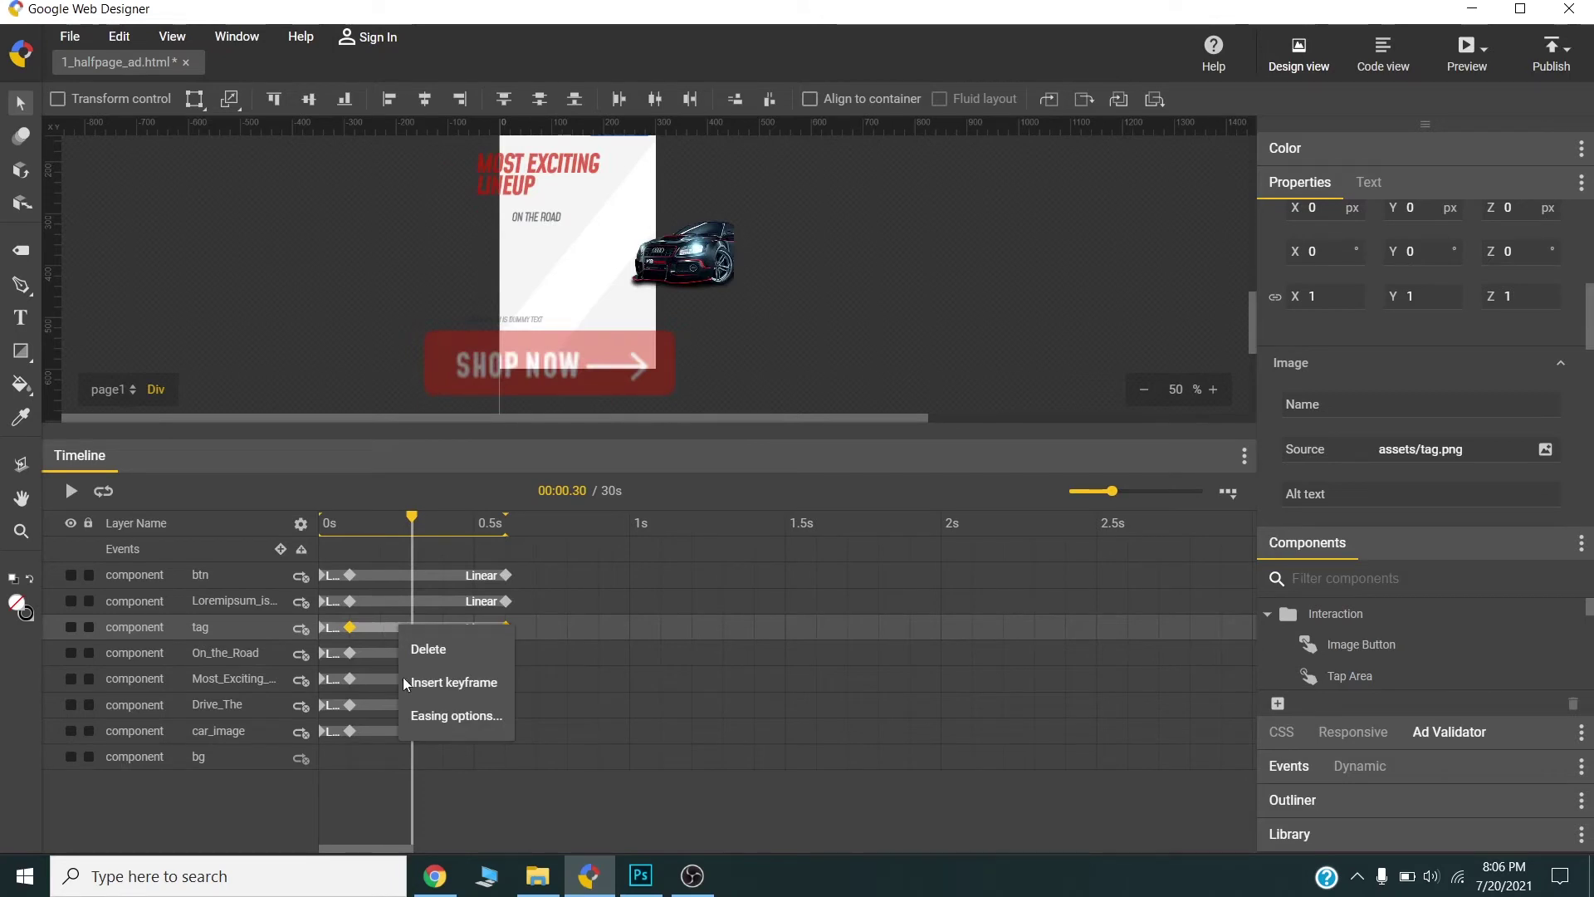
click(440, 715)
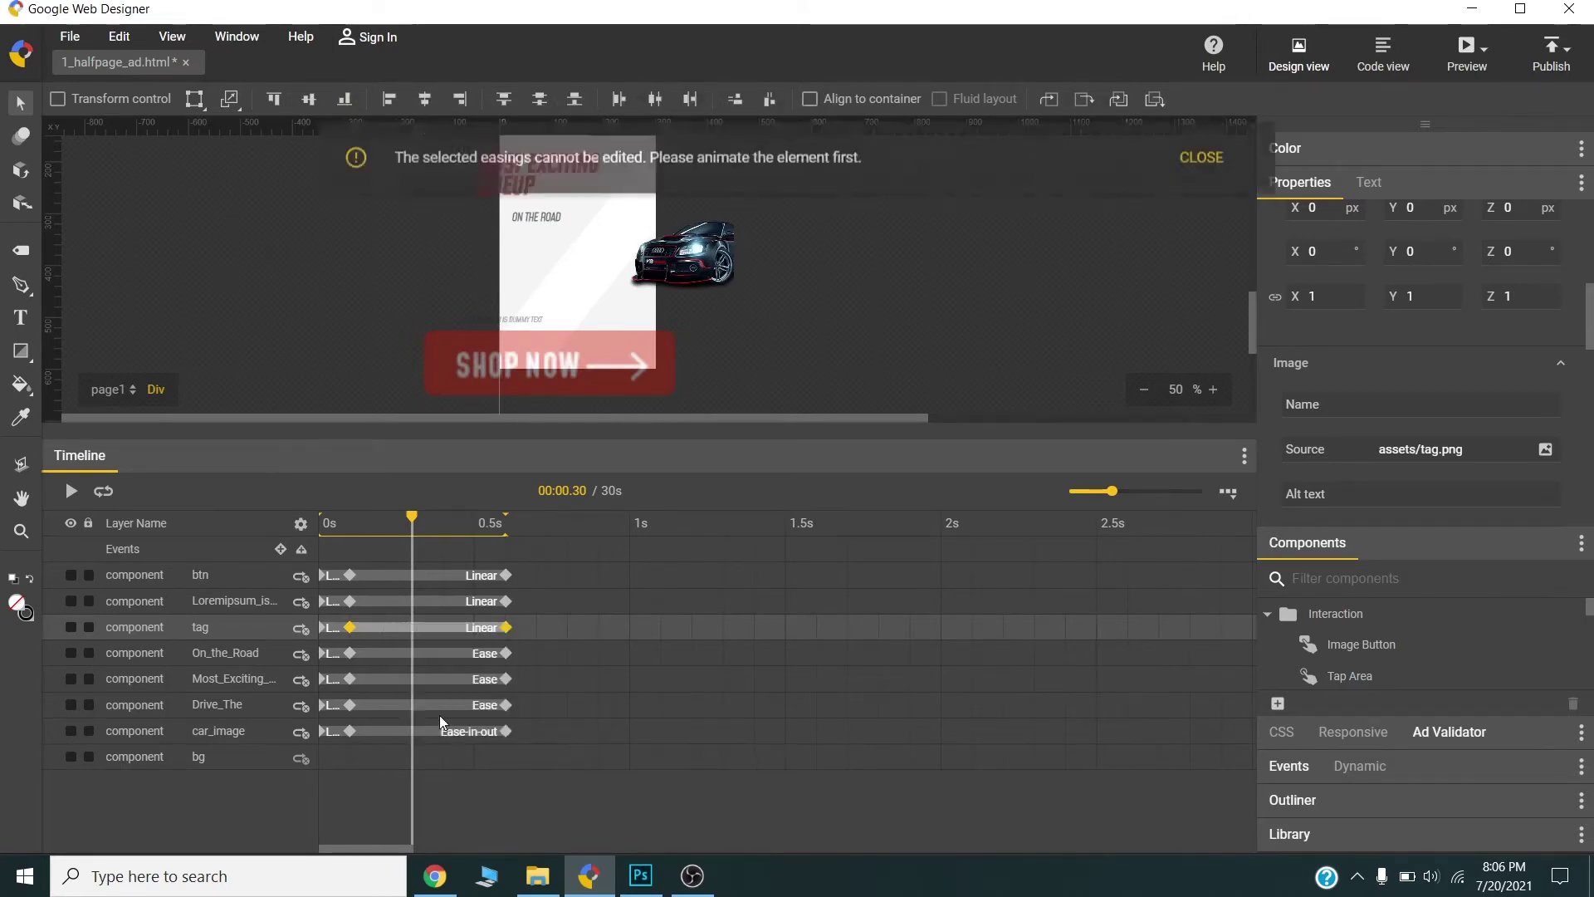
click(505, 780)
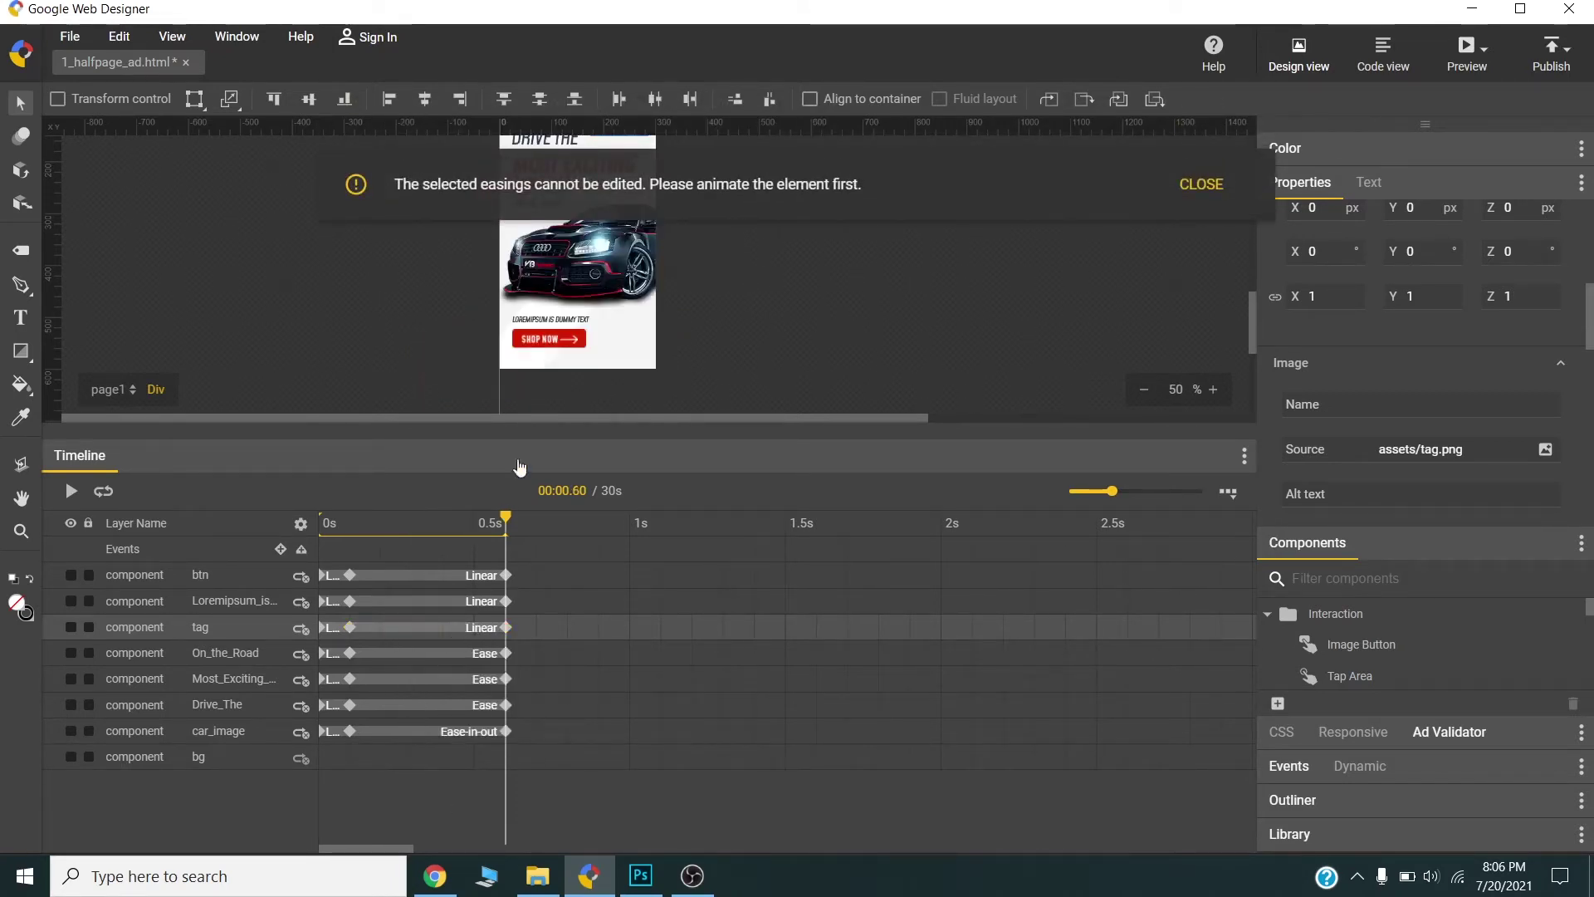
scroll(631, 291, up, 5)
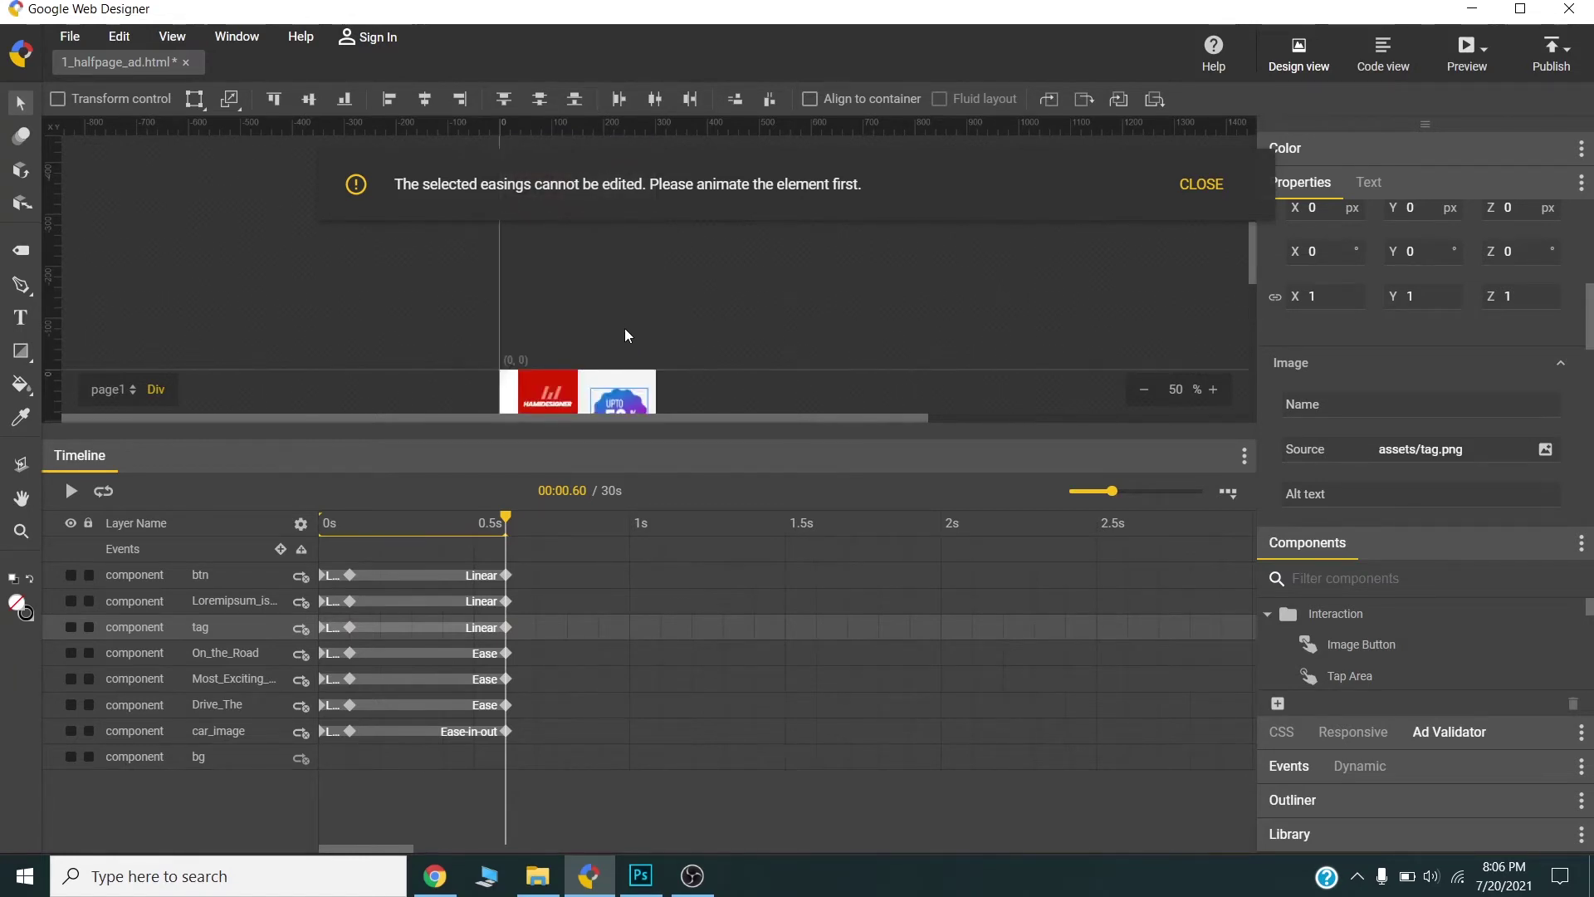
scroll(627, 333, down, 3)
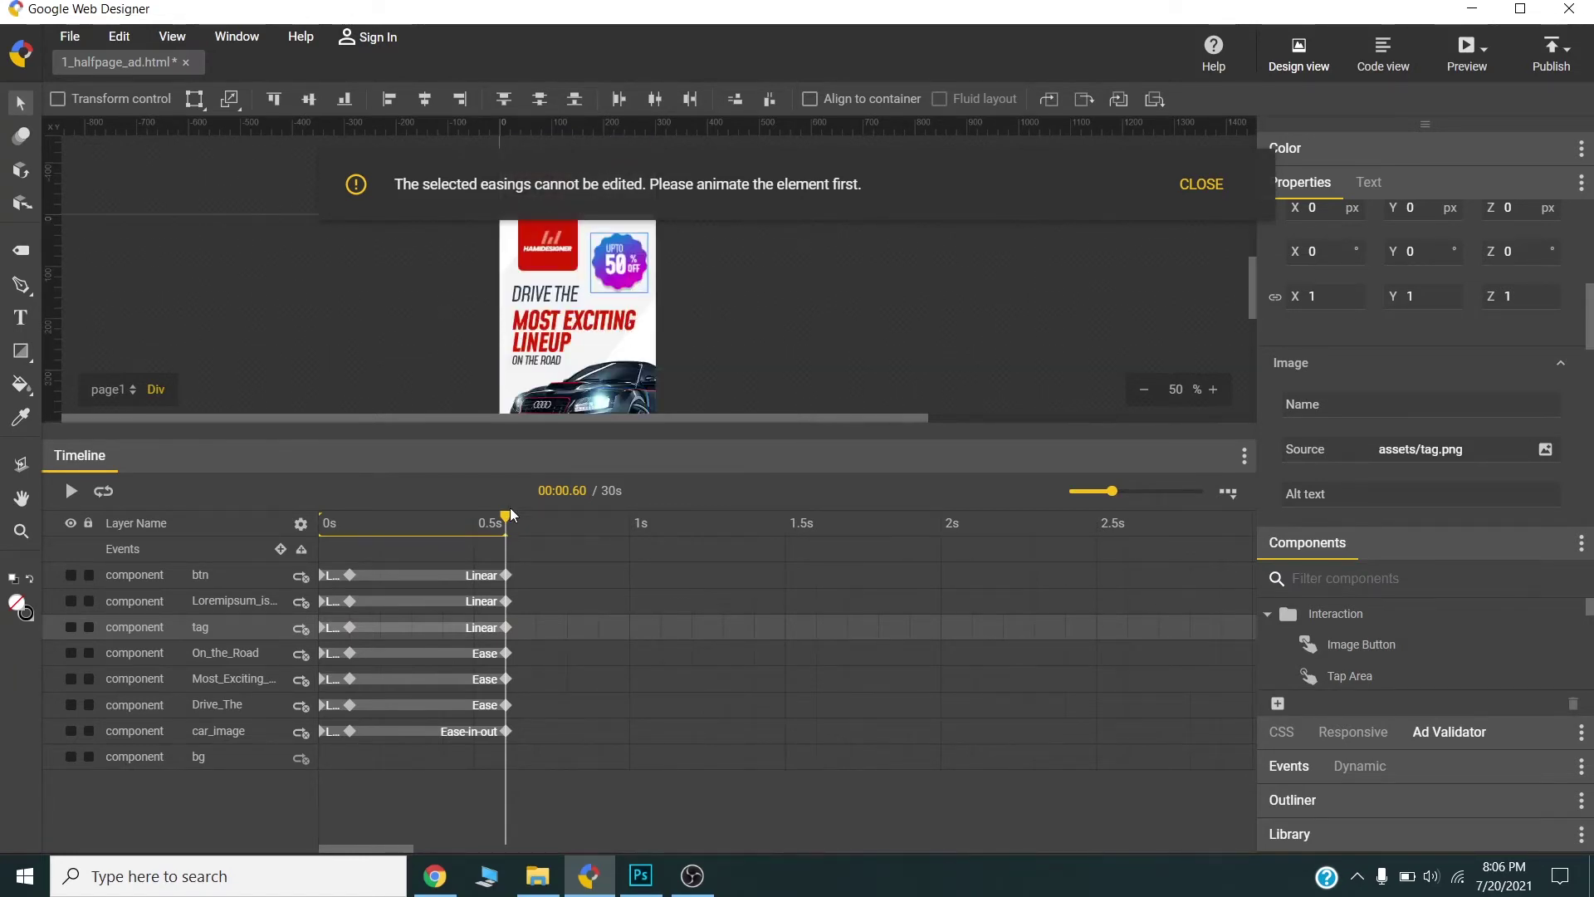
drag(509, 516, 348, 537)
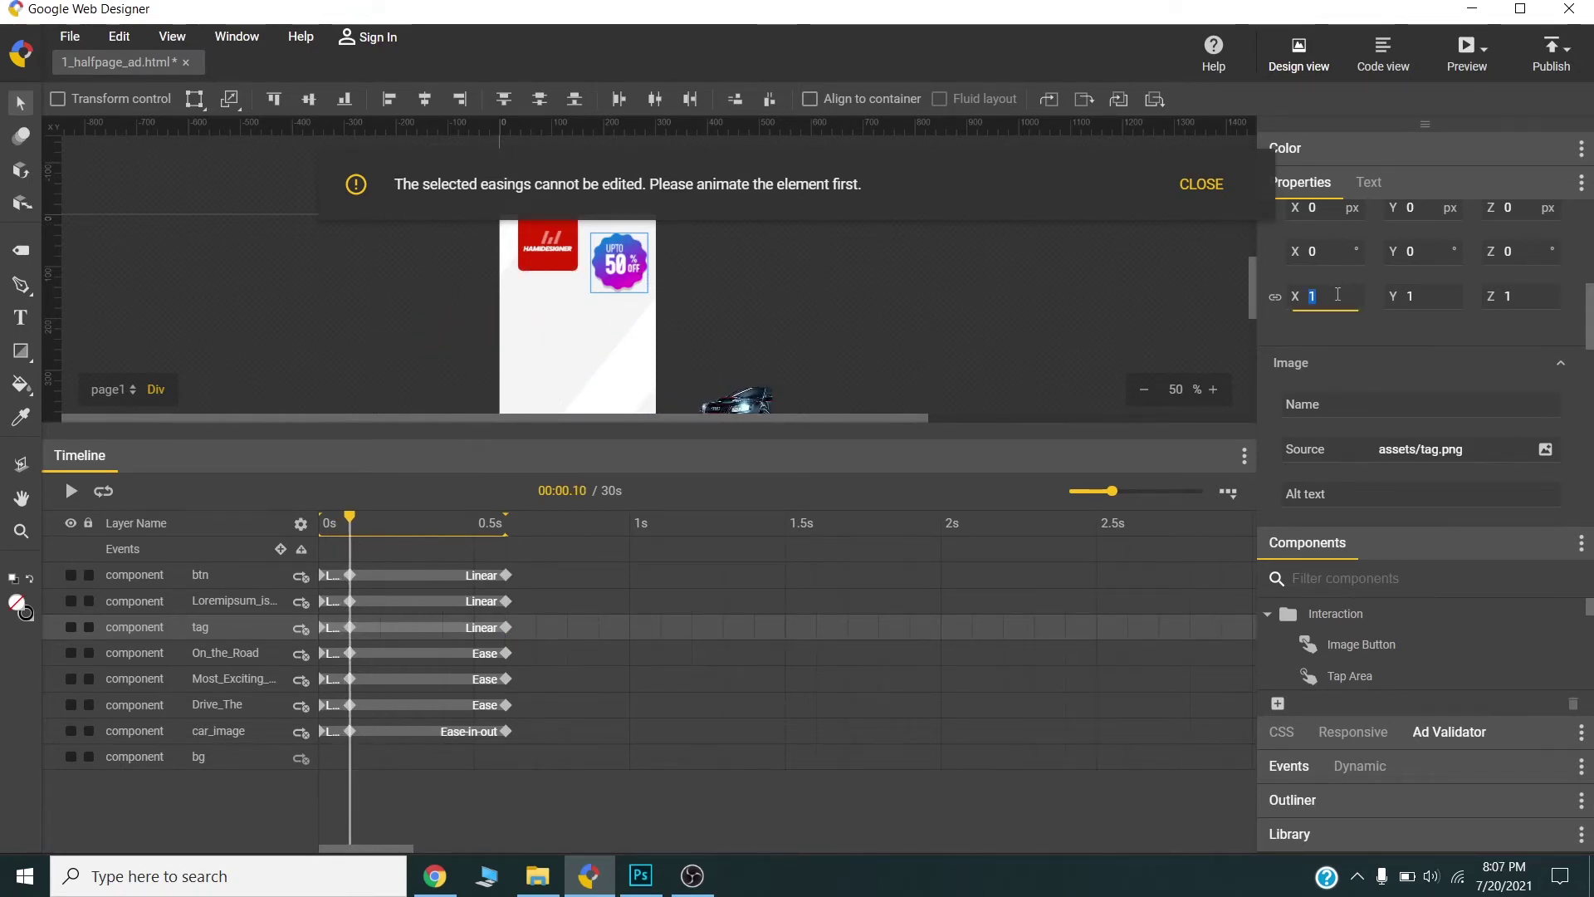
- Set the tag's starting scale to 5 and opacity to 0
key(Return)
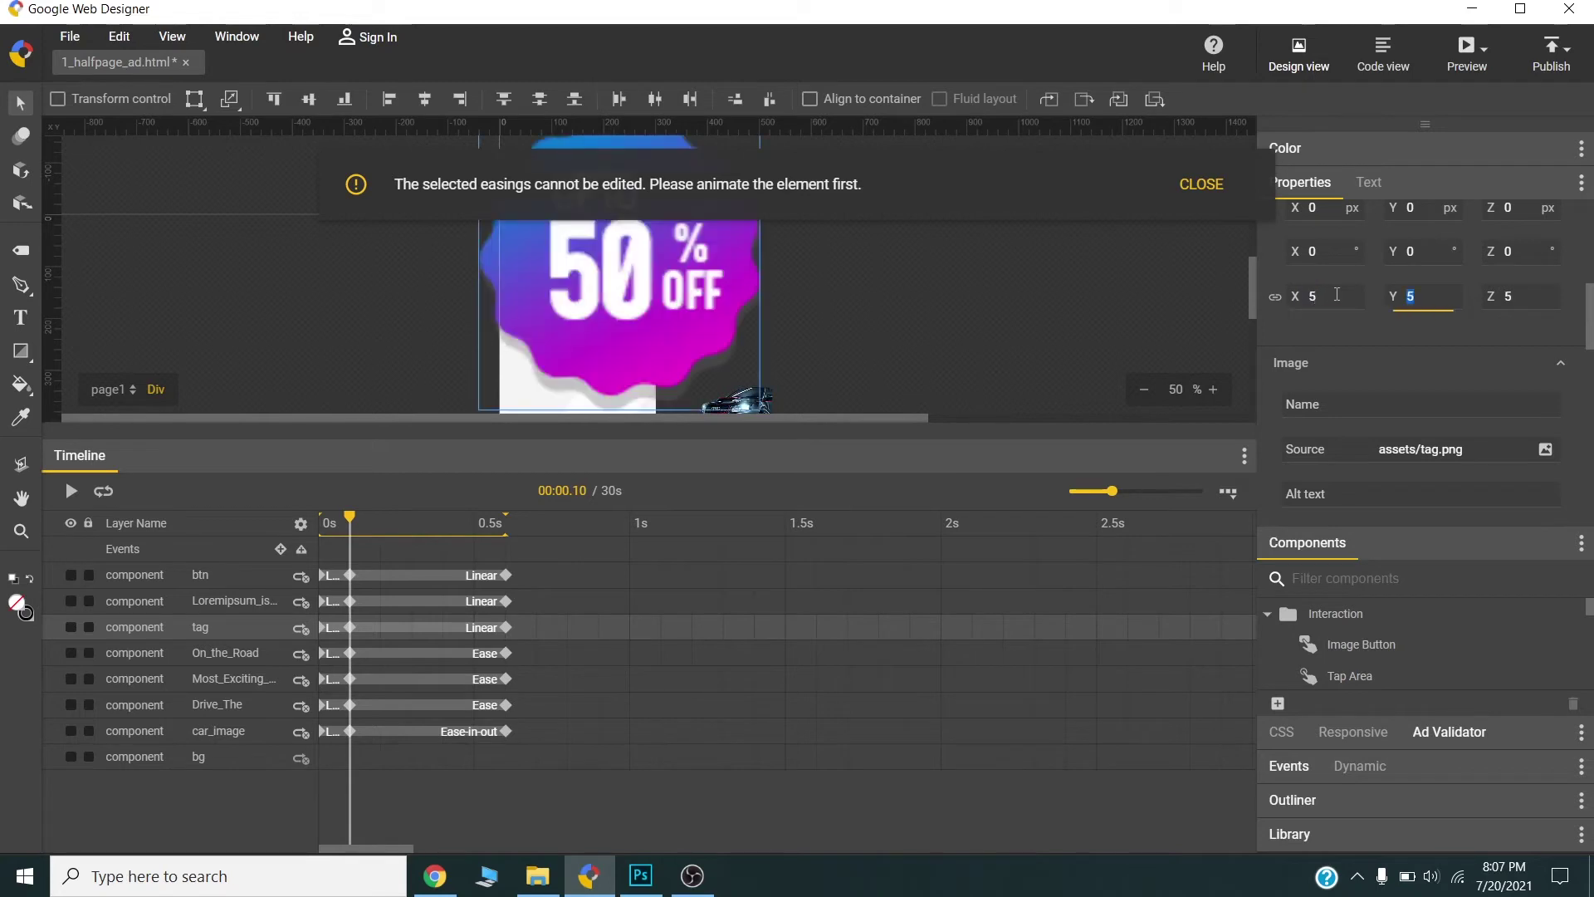
scroll(1286, 423, down, 4)
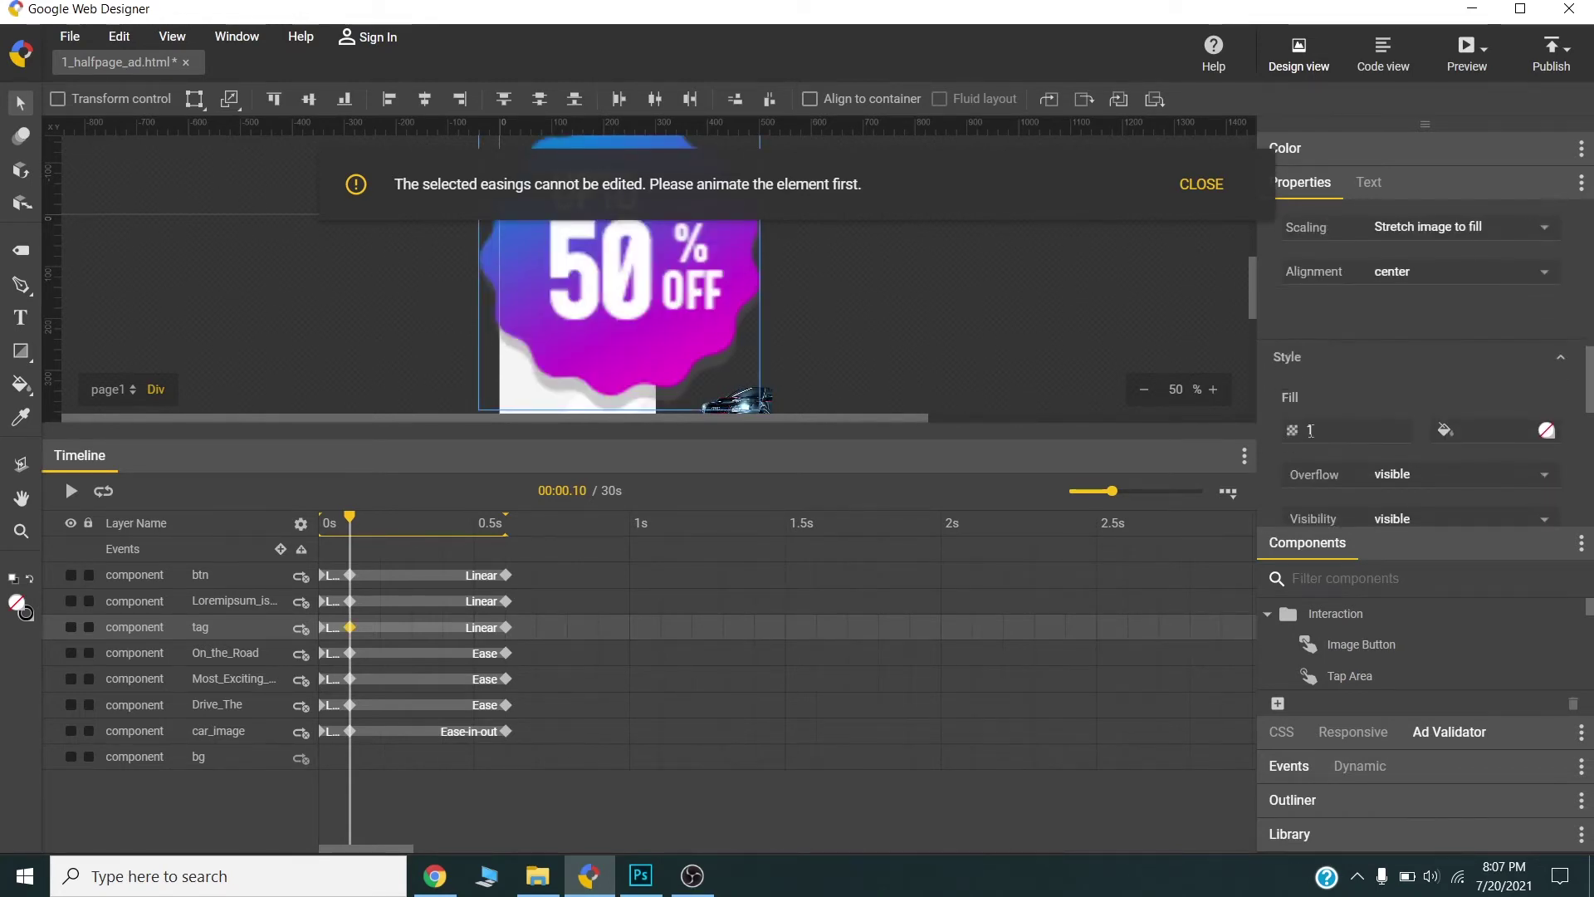
click(1377, 438)
key(Return)
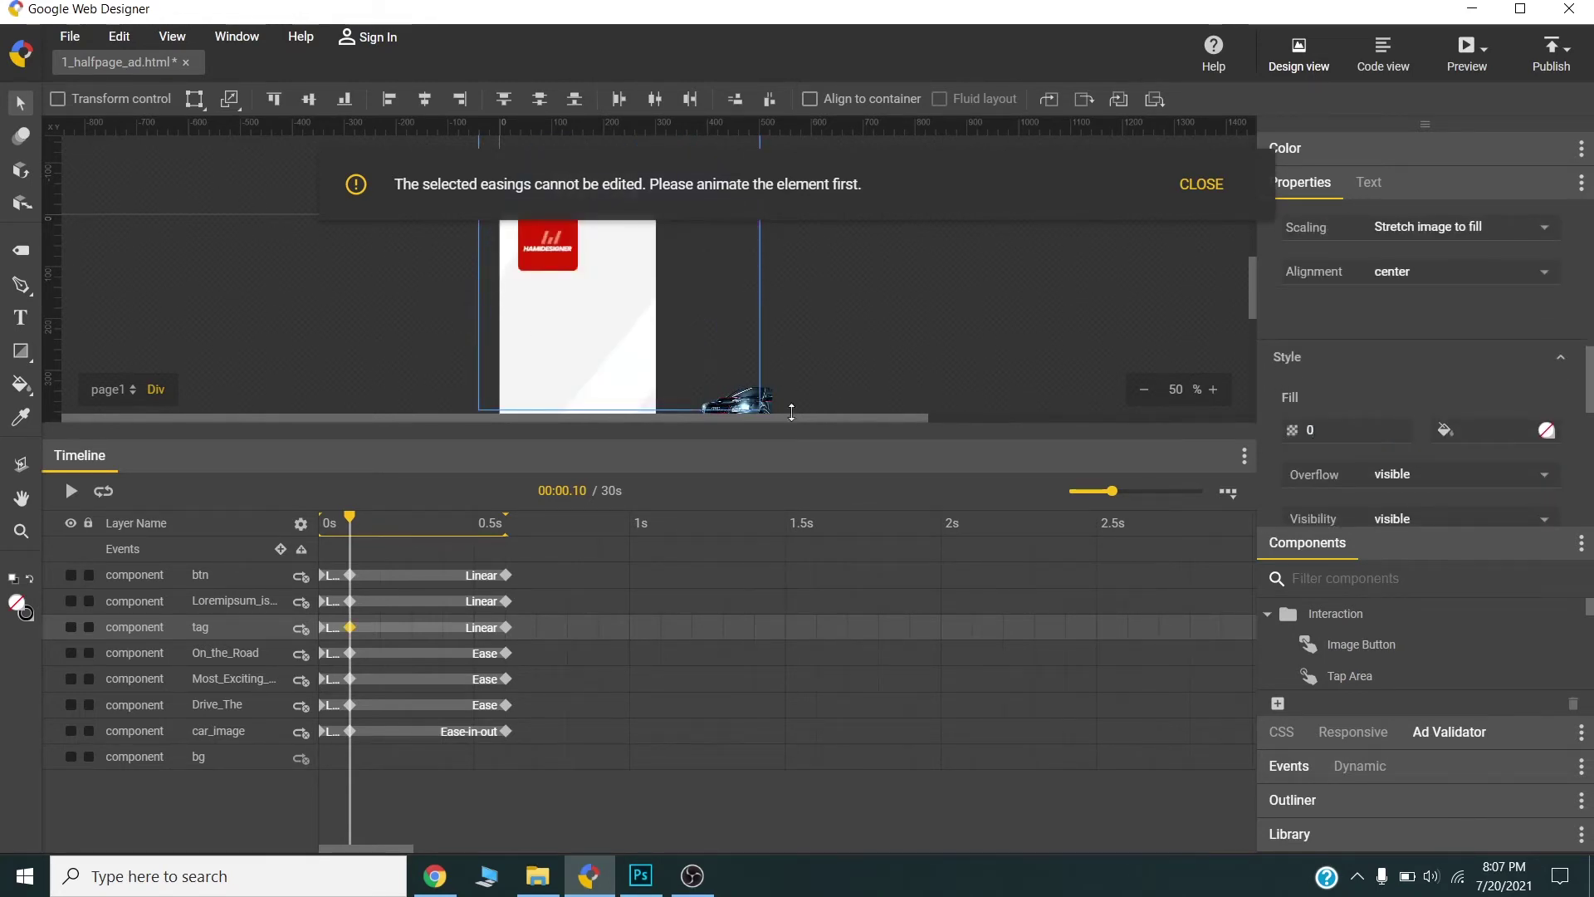
- Set Ease easing on the tag, Loremipsum and btn animations
right_click(448, 638)
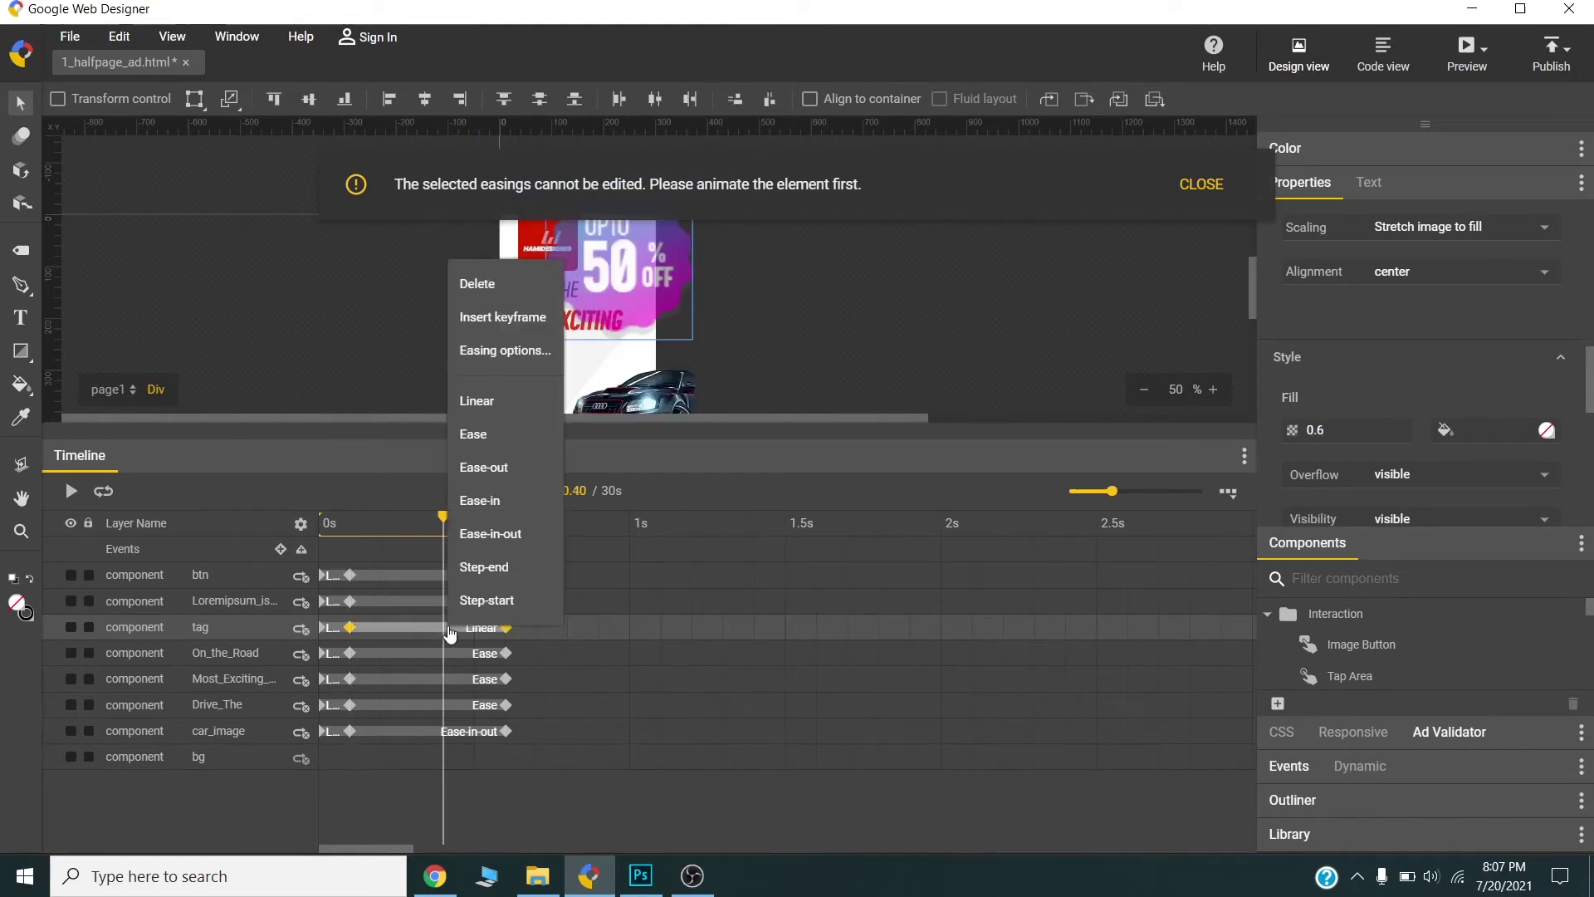
click(468, 436)
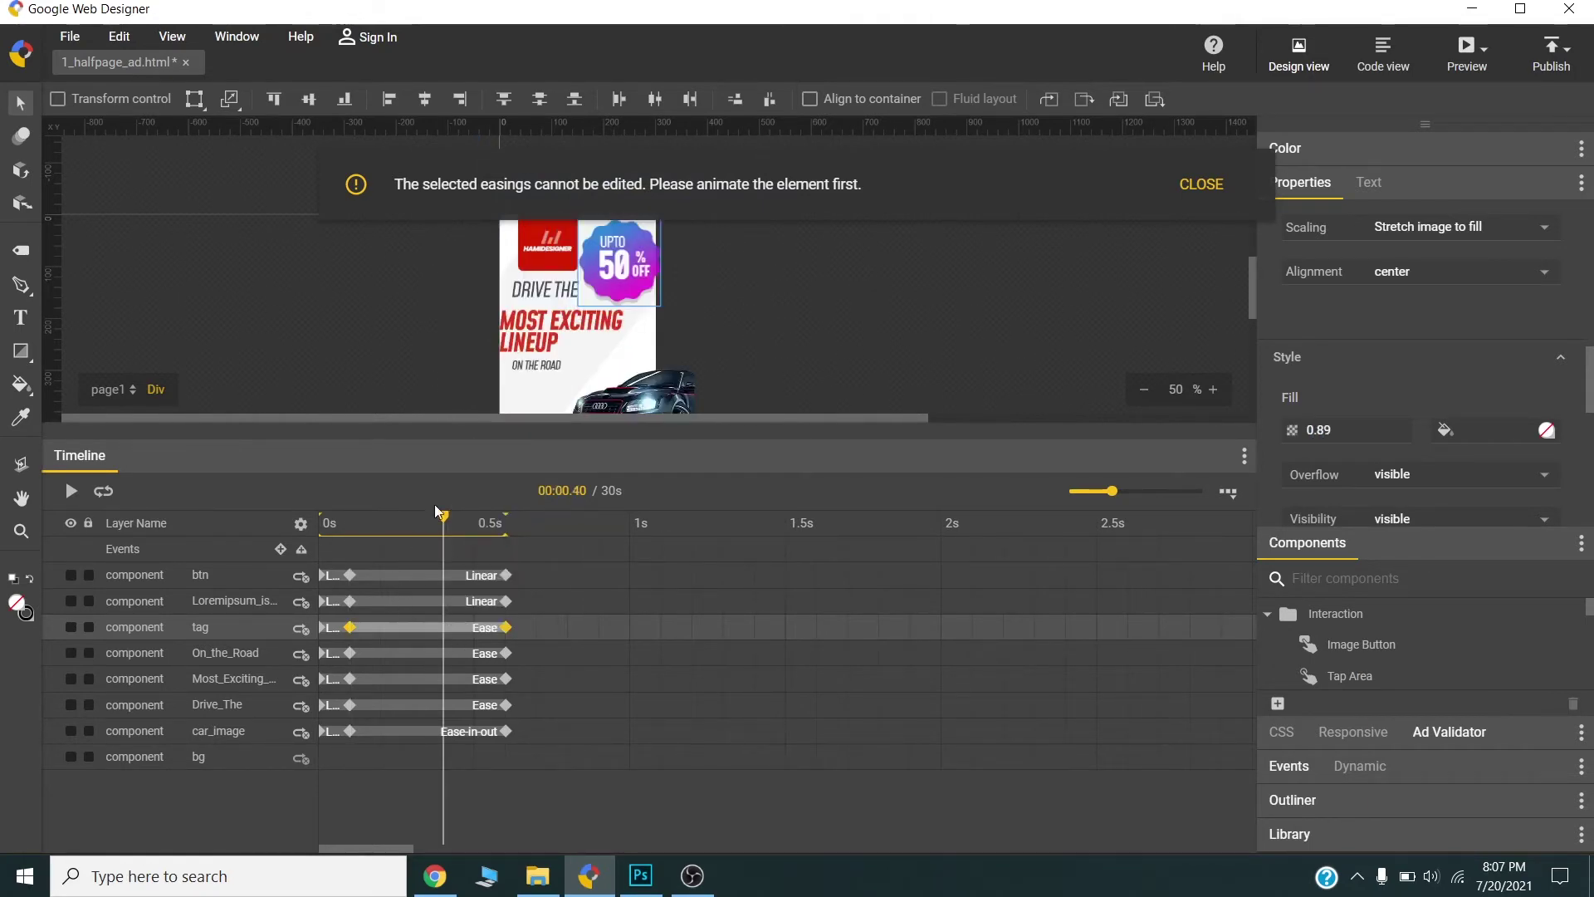
right_click(431, 610)
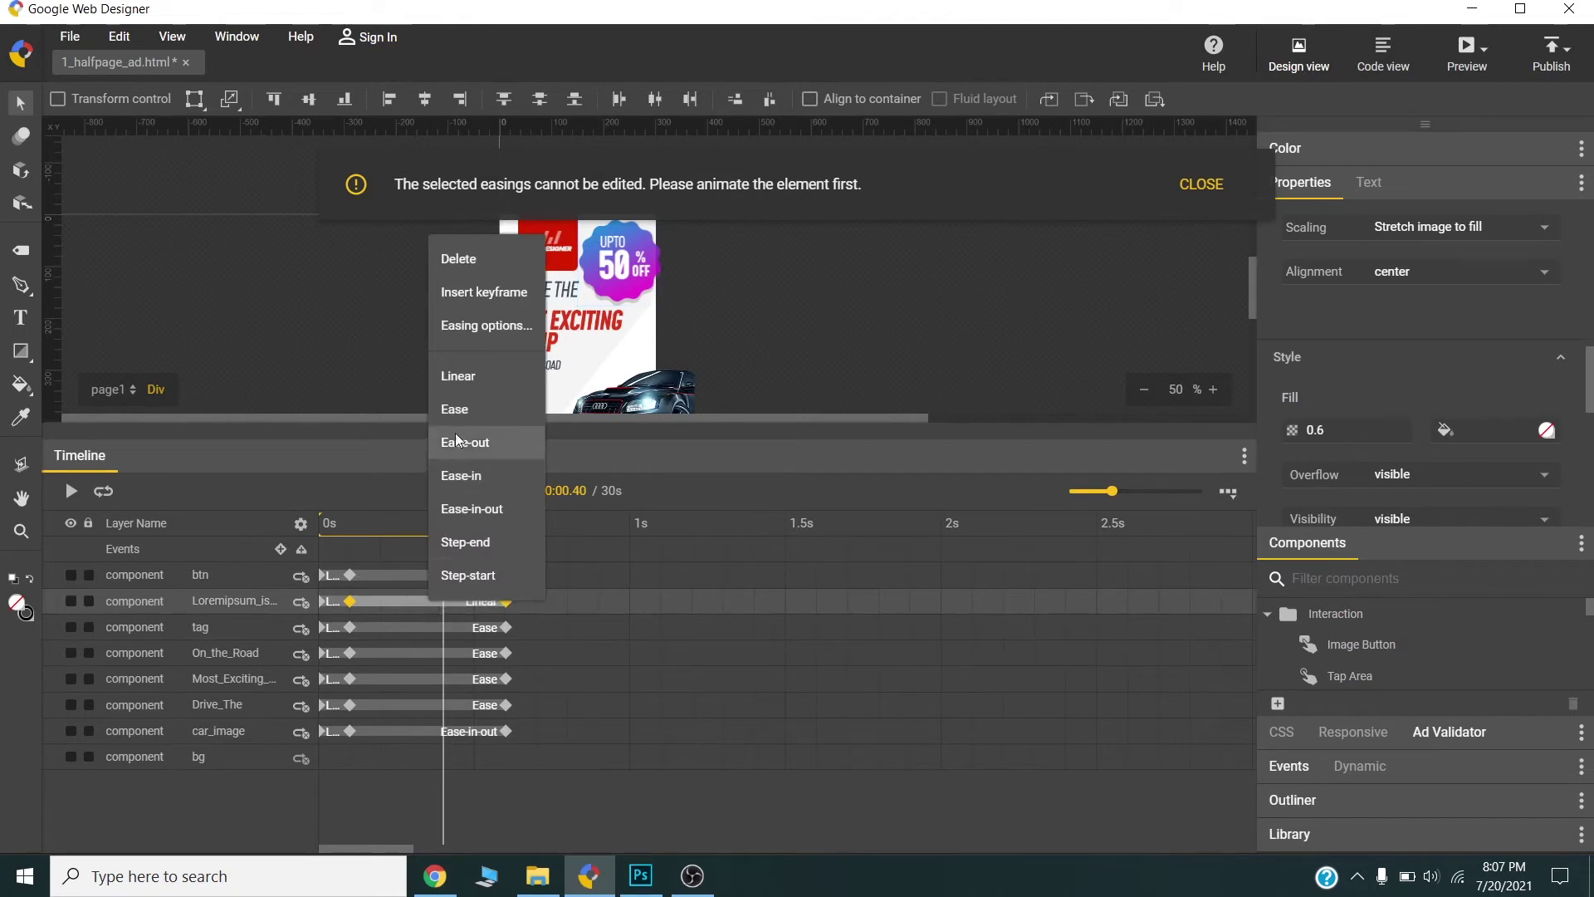
click(457, 409)
right_click(407, 583)
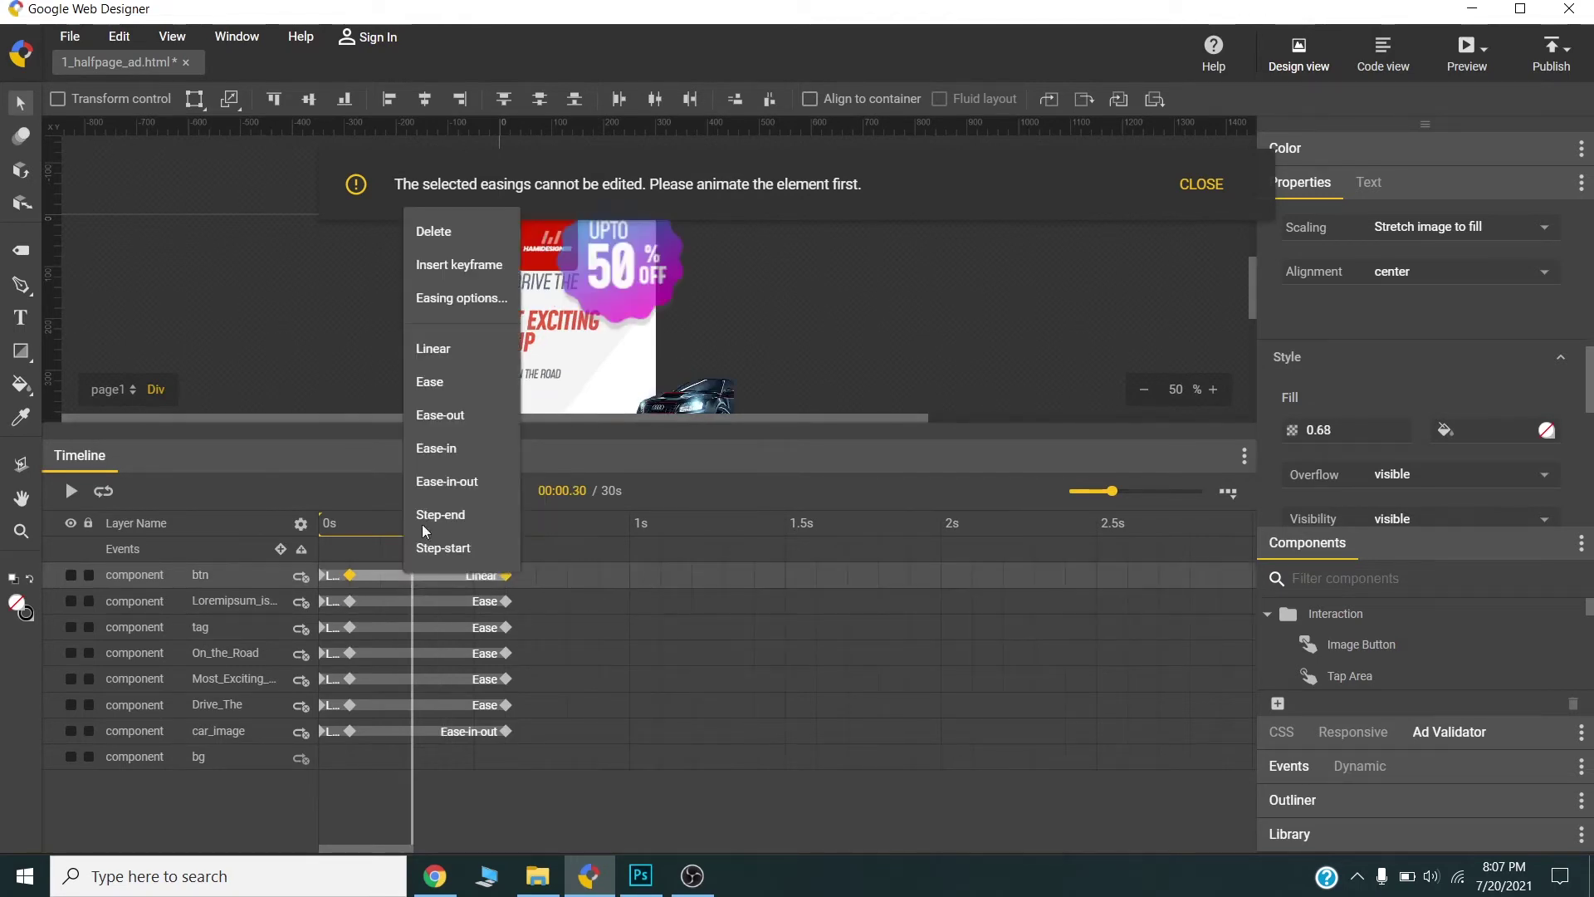
click(437, 384)
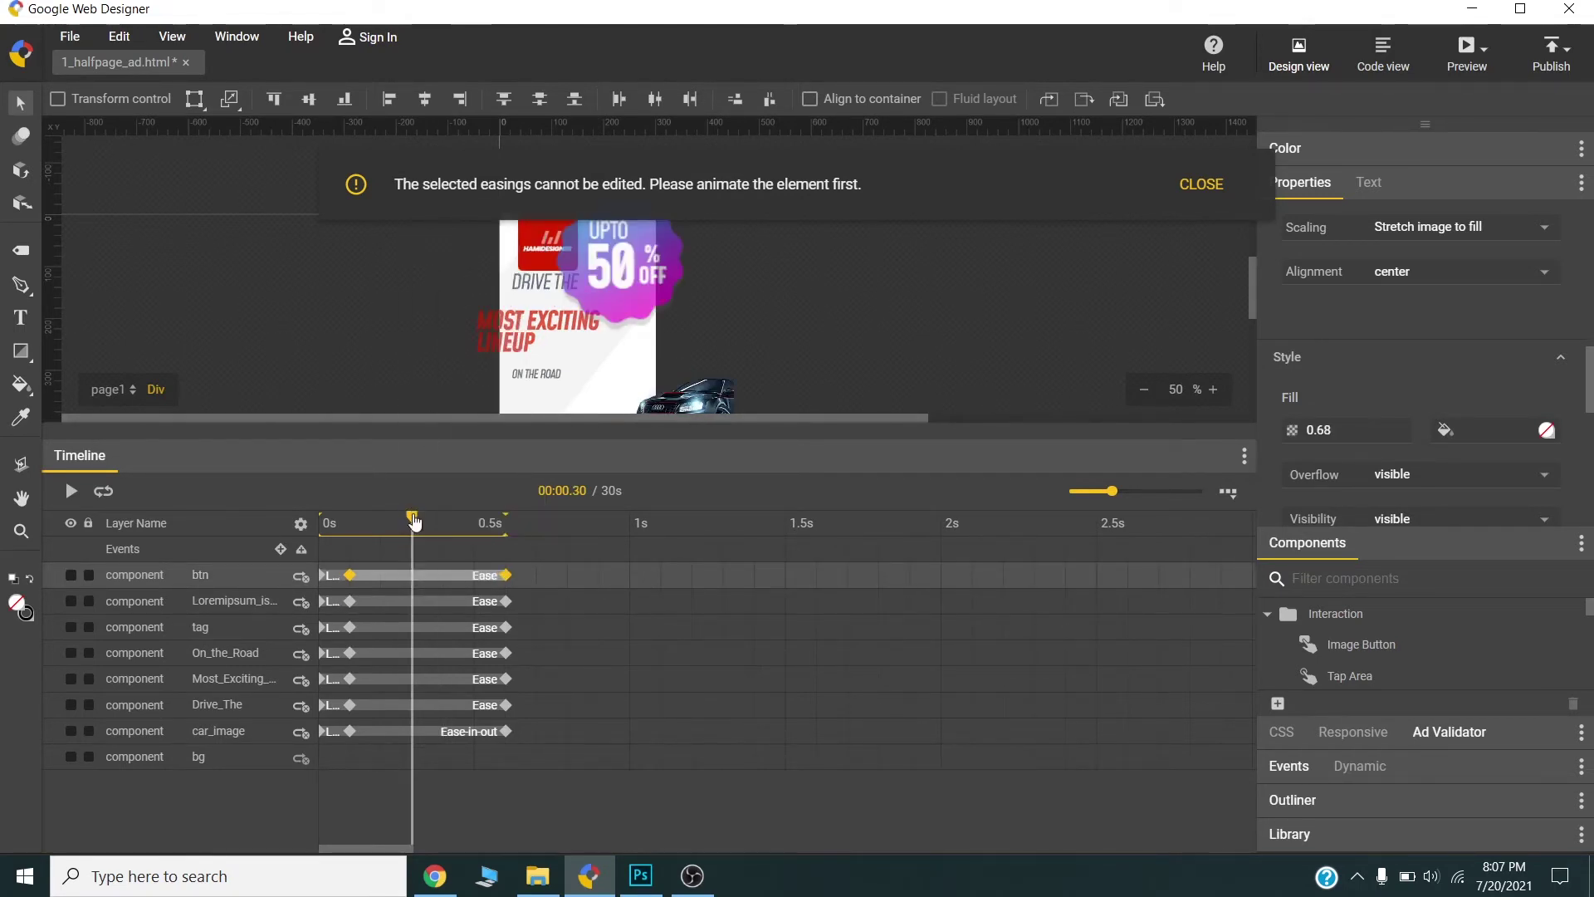
- Scrub to the start, reload the localhost preview, close its tab, and switch back to Web Designer
drag(405, 517, 281, 524)
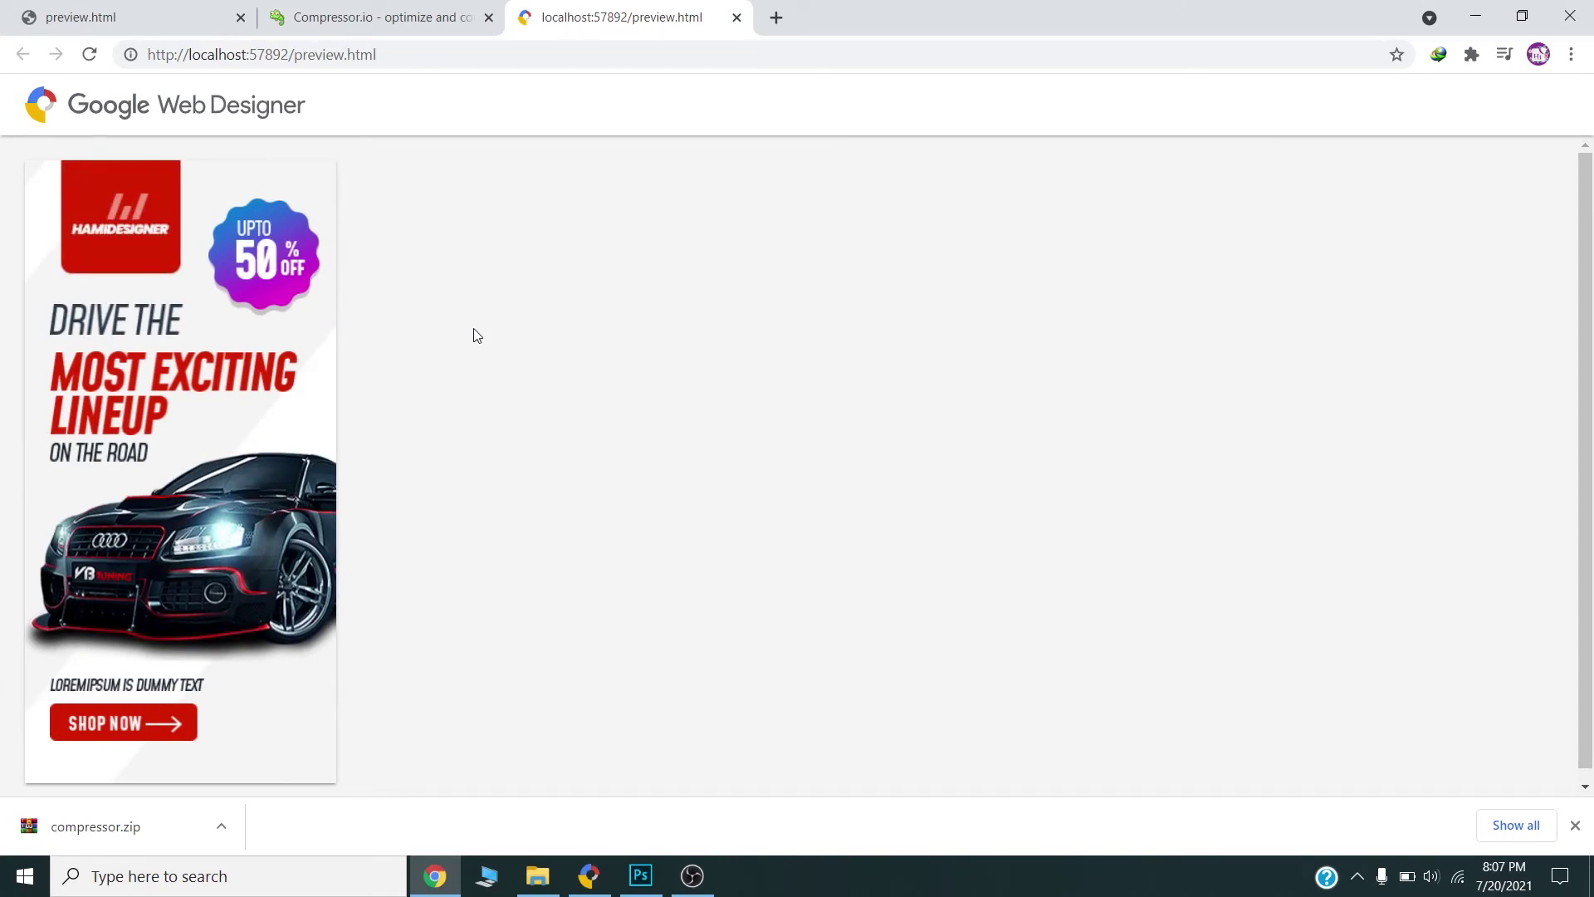
click(88, 58)
middle_click(612, 7)
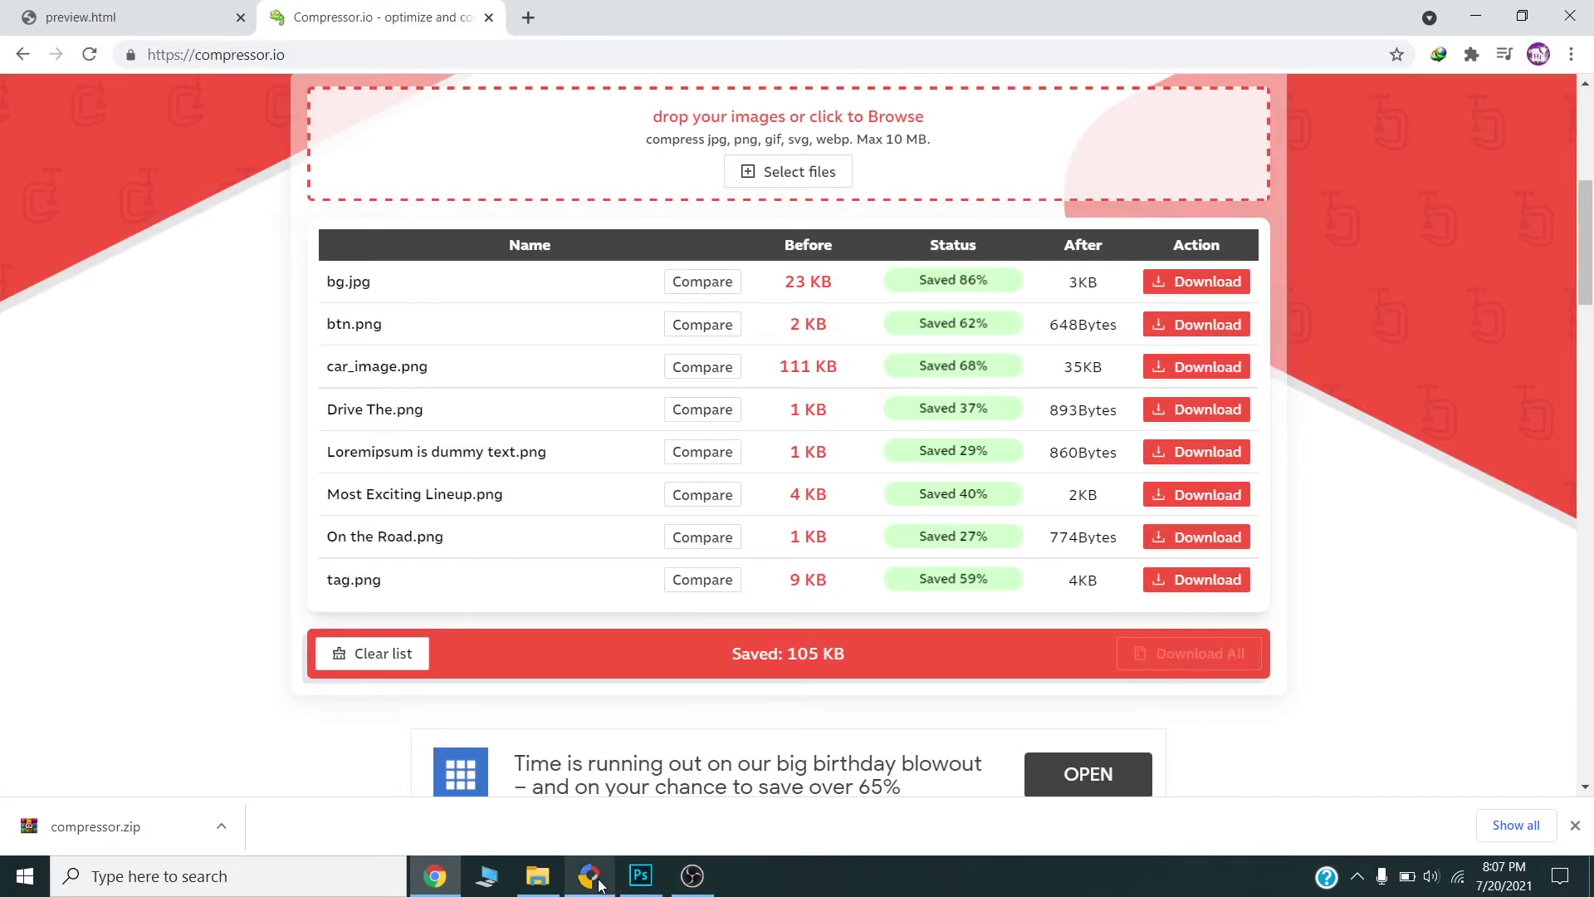
click(589, 789)
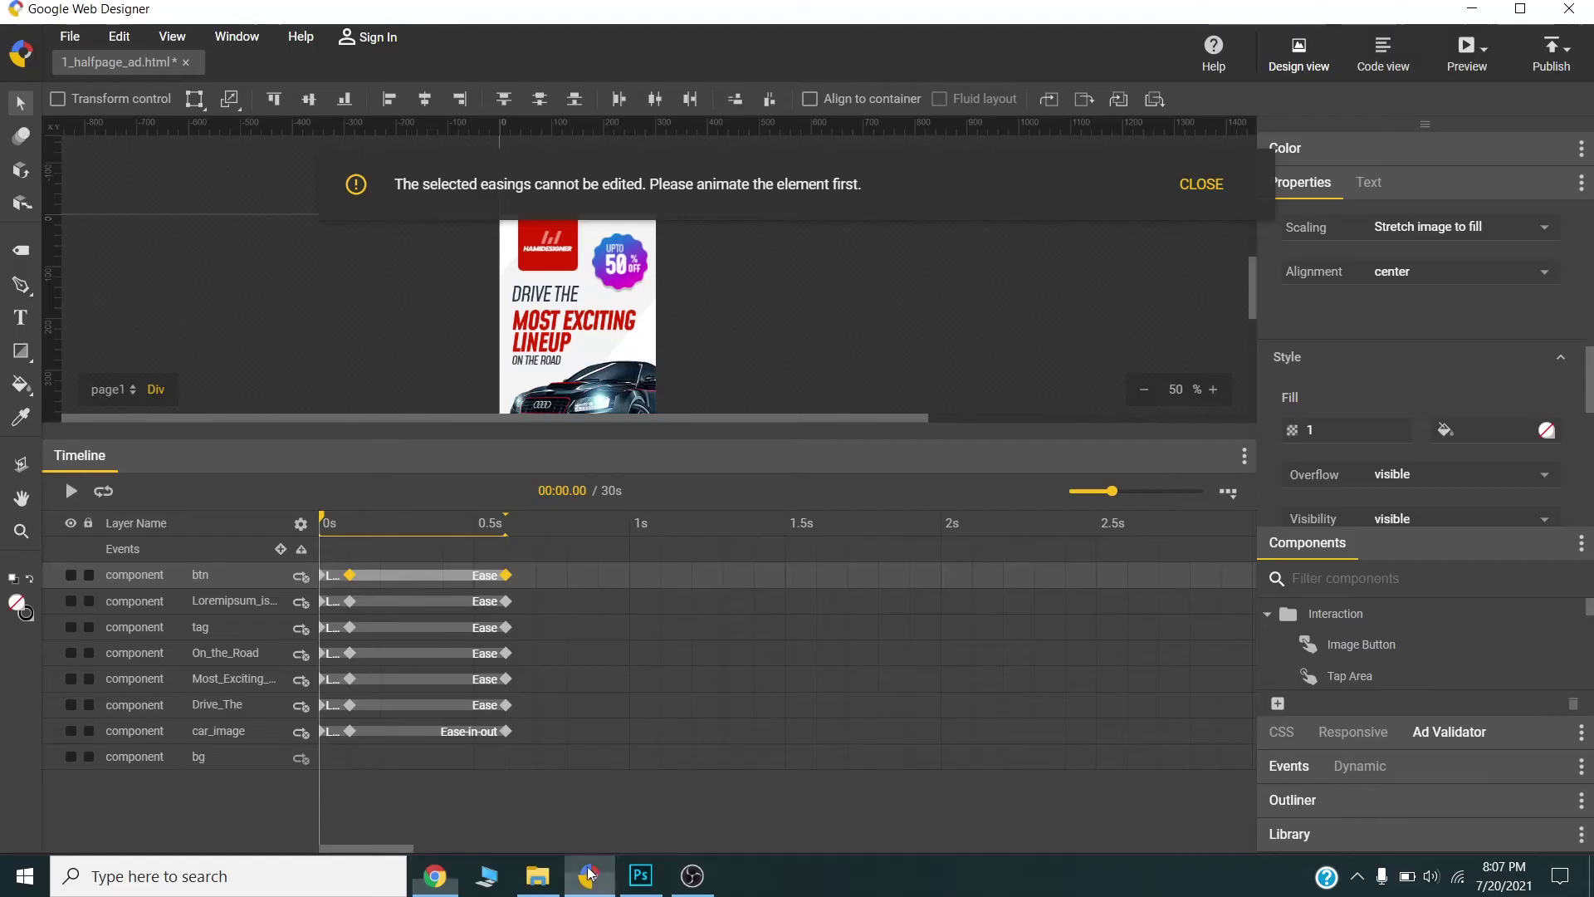
- Delete the first keyframe of the car_image layer
click(323, 734)
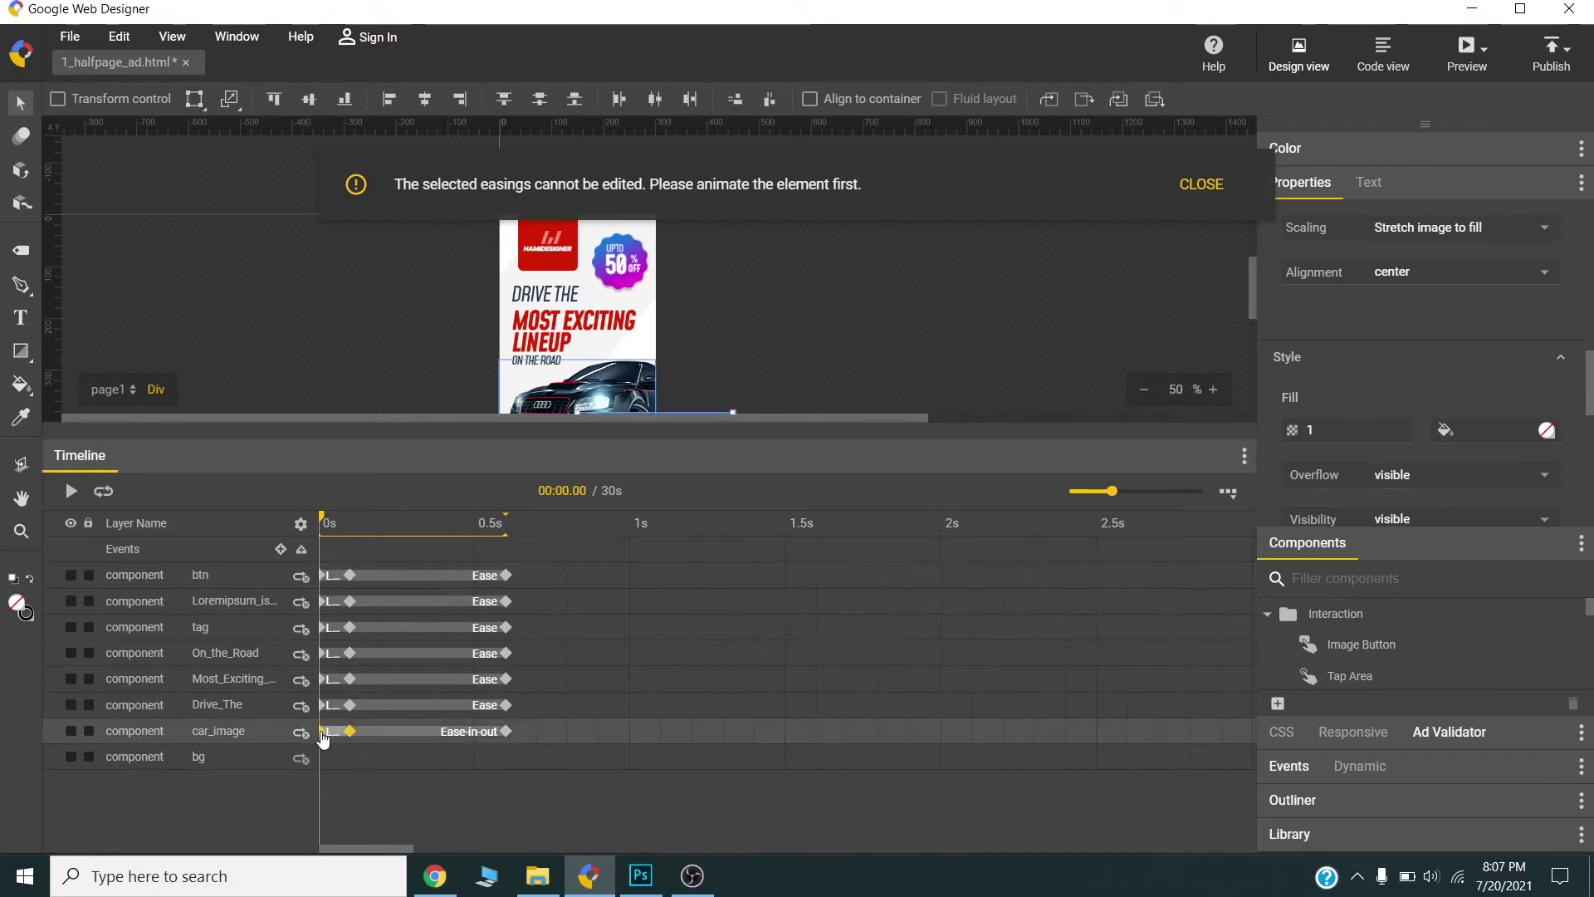
right_click(323, 734)
click(349, 754)
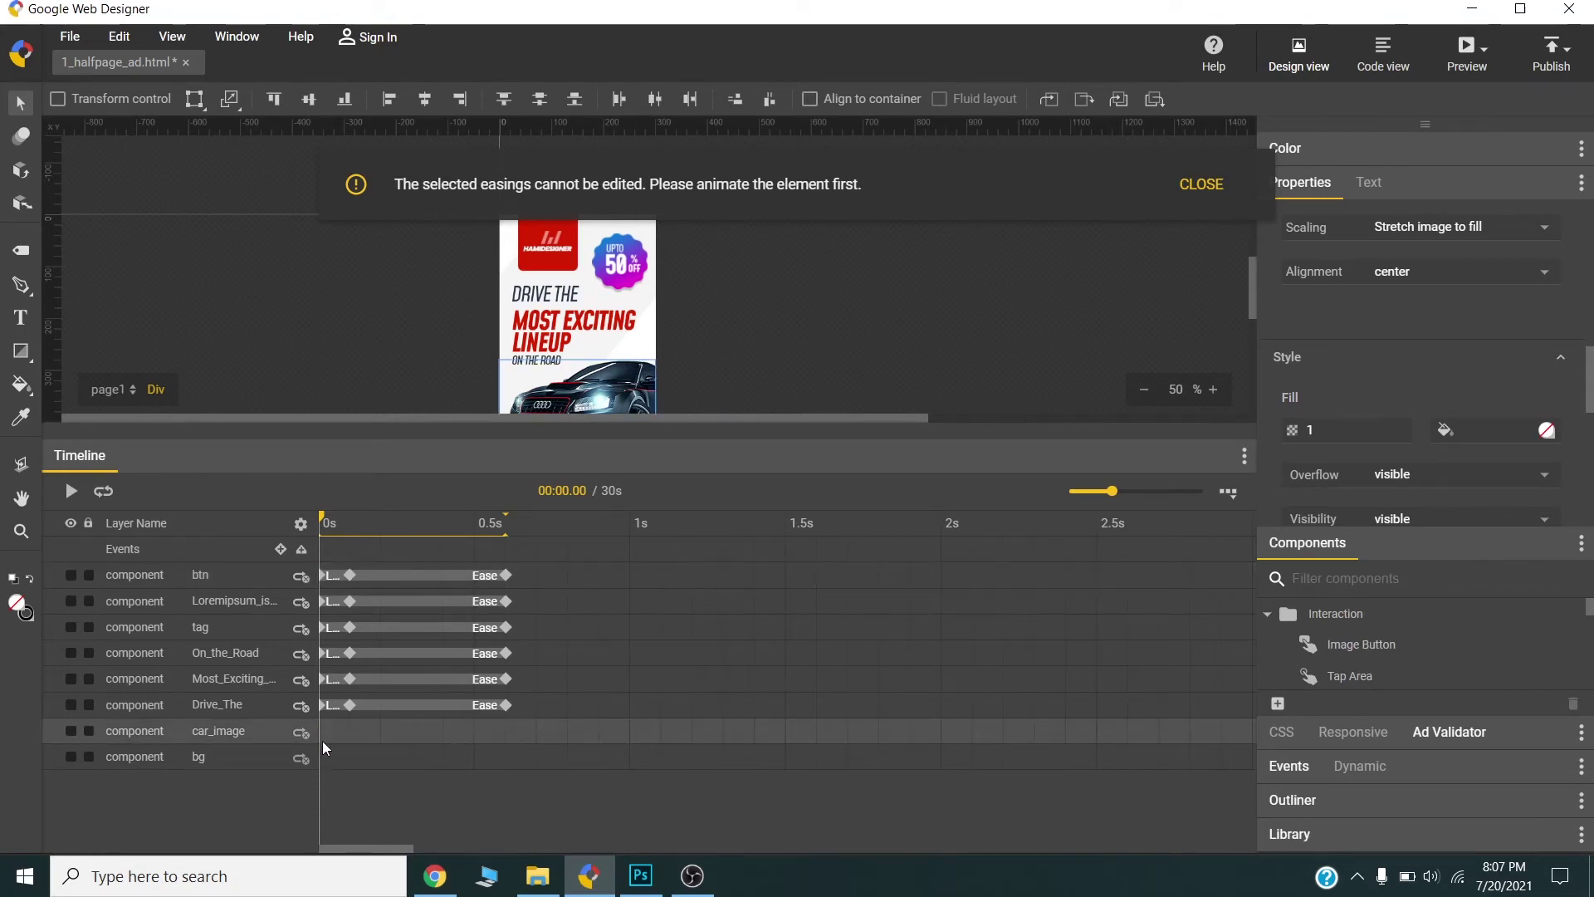
click(335, 761)
click(331, 740)
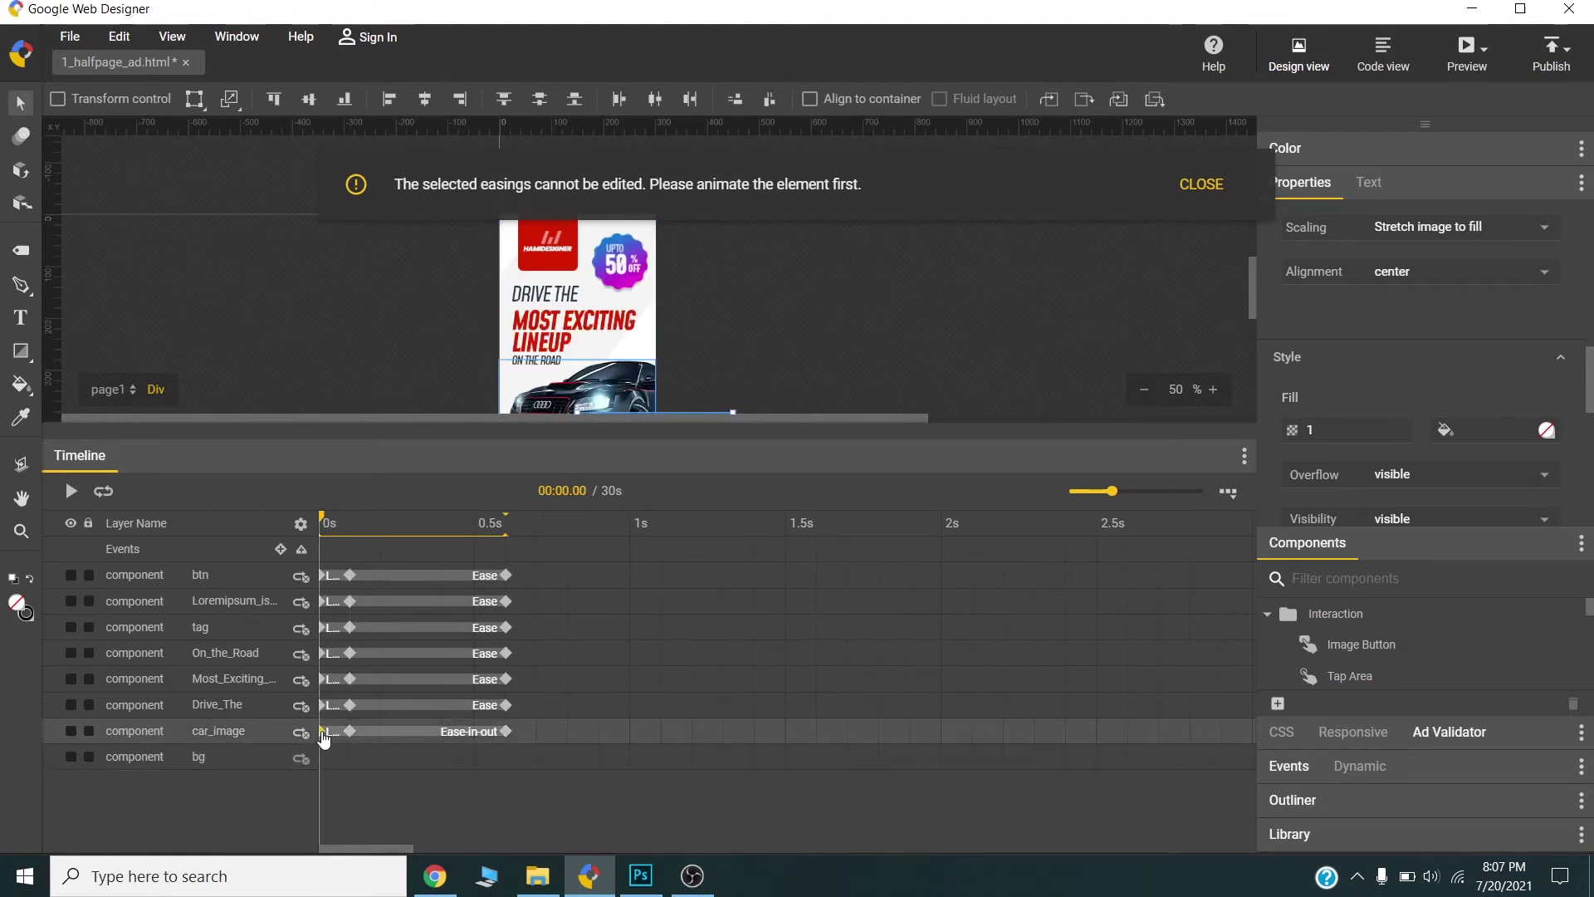
right_click(324, 741)
click(341, 786)
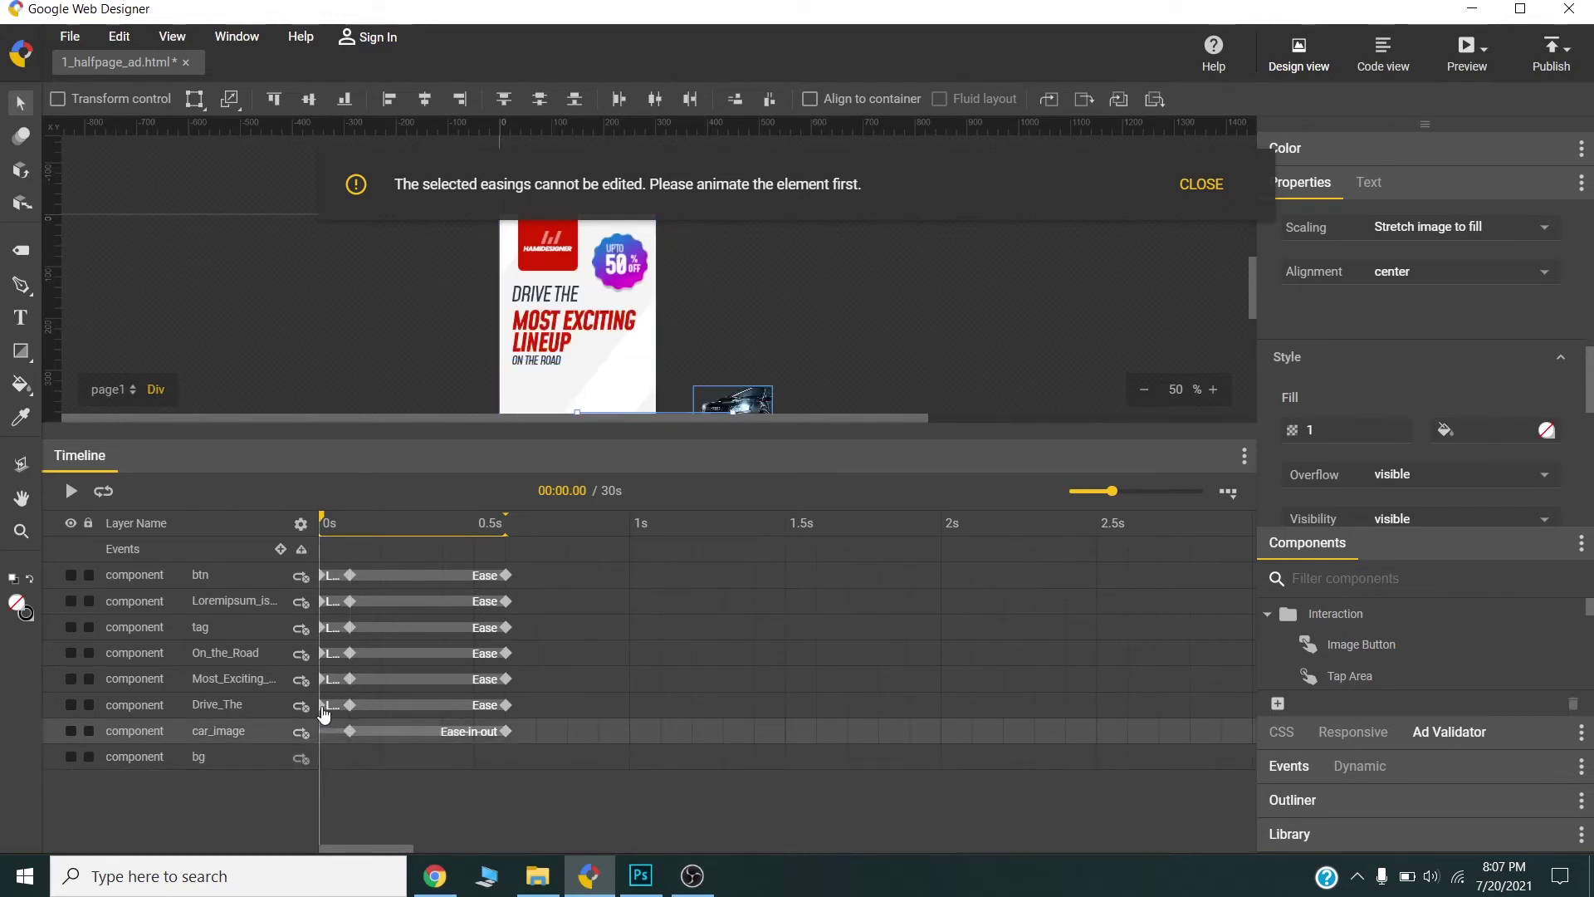
- Delete the opening keyframes of the Drive_The, Most_Exciting and On_the_Road layers
click(324, 707)
right_click(325, 709)
click(342, 761)
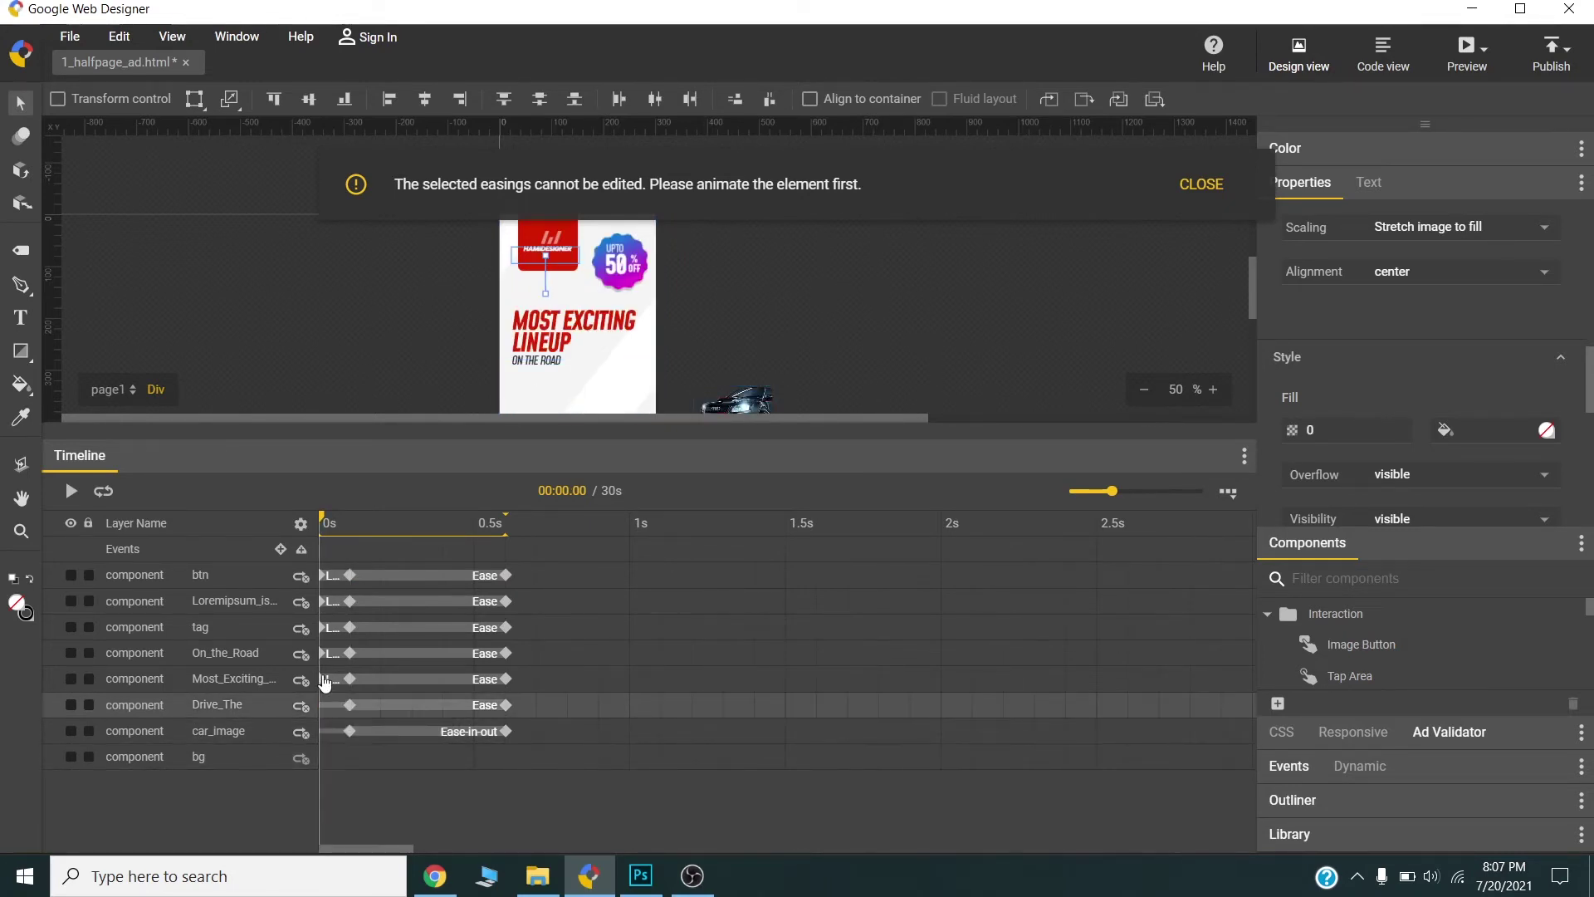
click(325, 682)
right_click(325, 683)
click(342, 733)
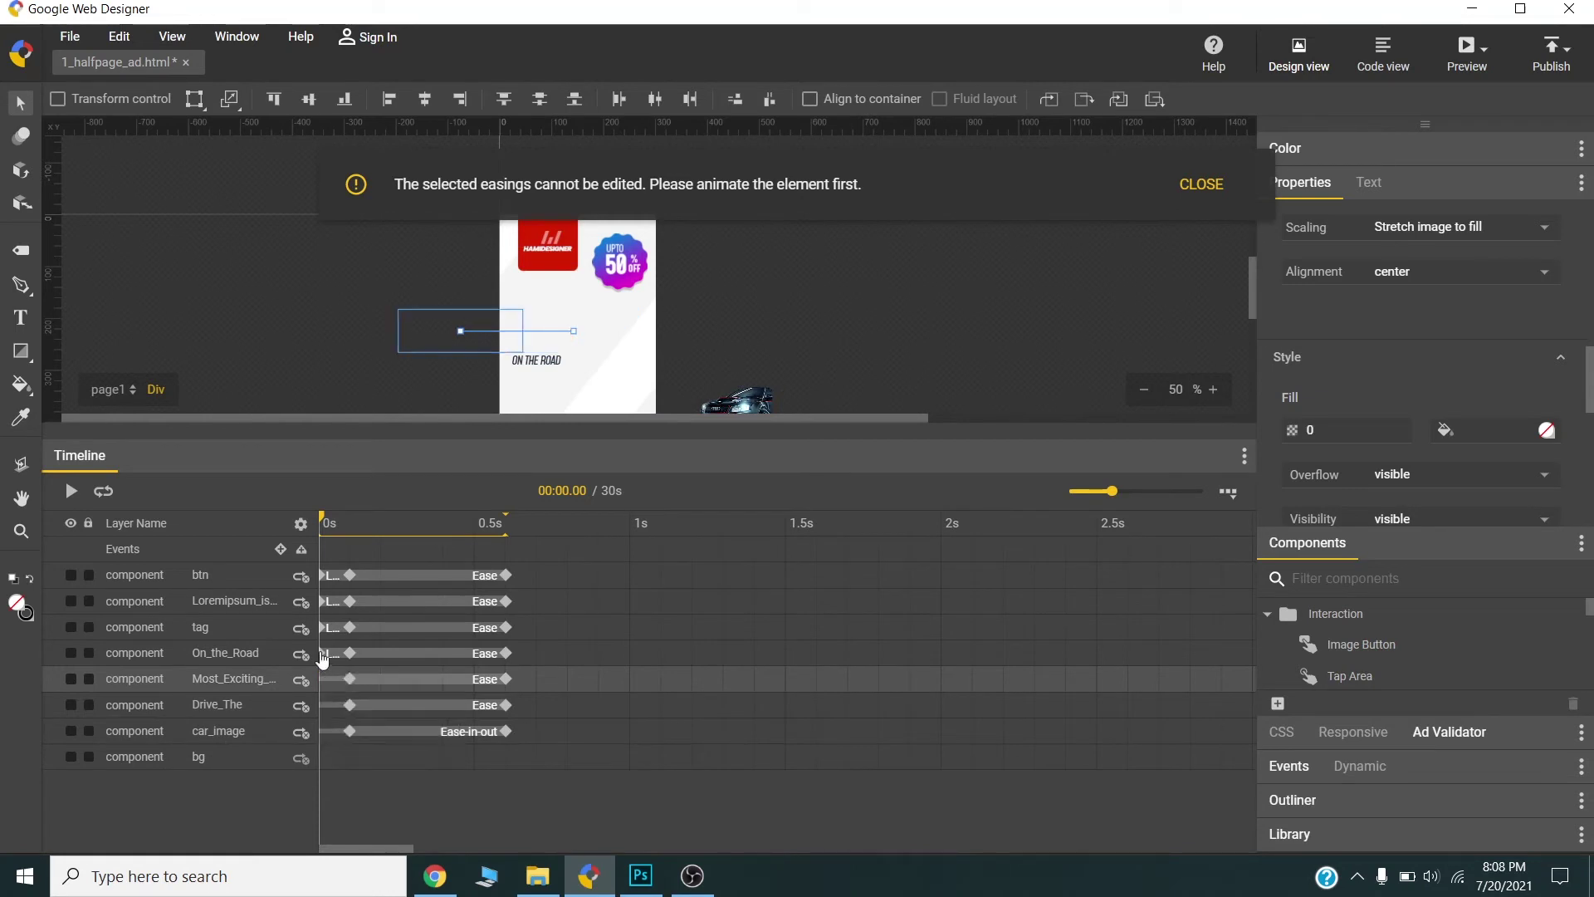
click(322, 655)
right_click(322, 654)
click(340, 708)
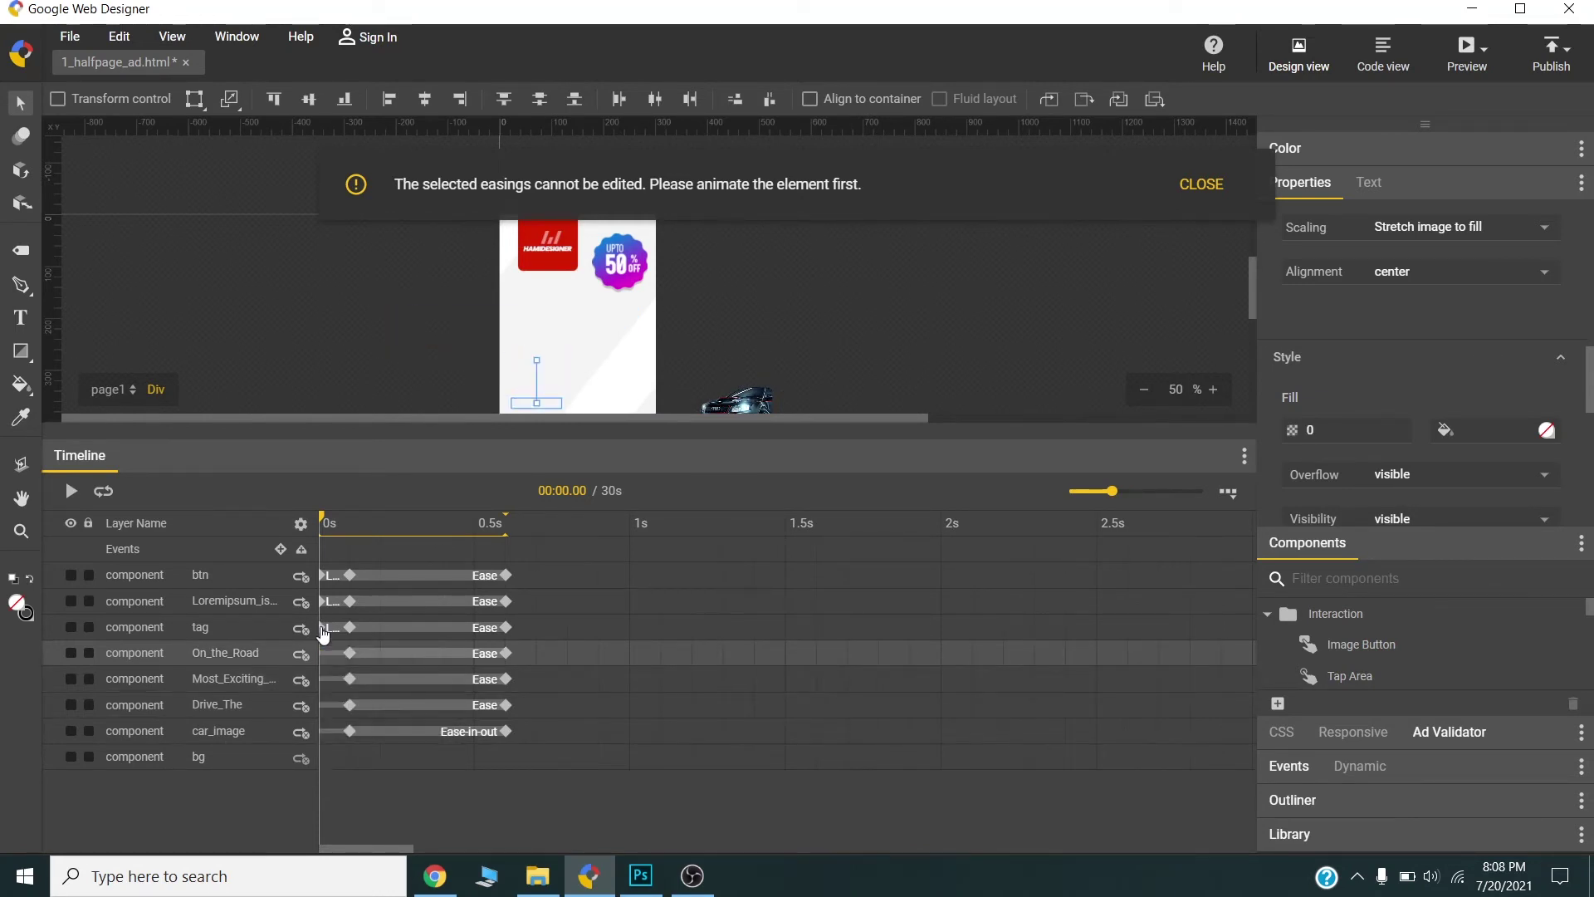
- Delete the opening keyframes of tag, Loremipsum and btn, plus car_image's extra early keyframe
click(323, 629)
right_click(324, 629)
click(344, 681)
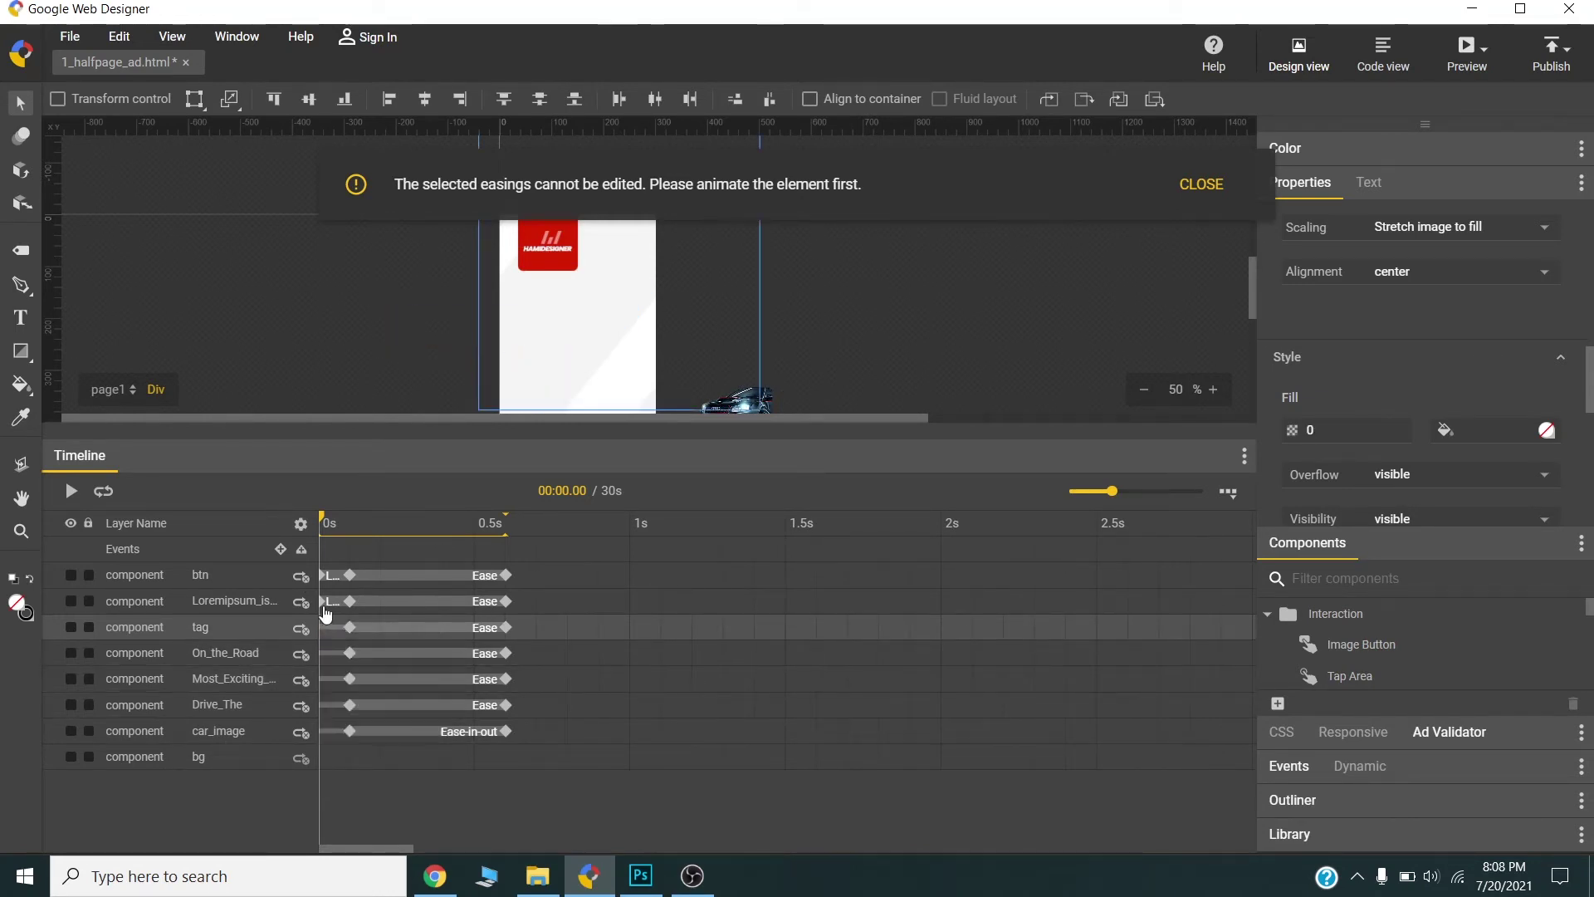
click(324, 602)
right_click(324, 602)
click(342, 655)
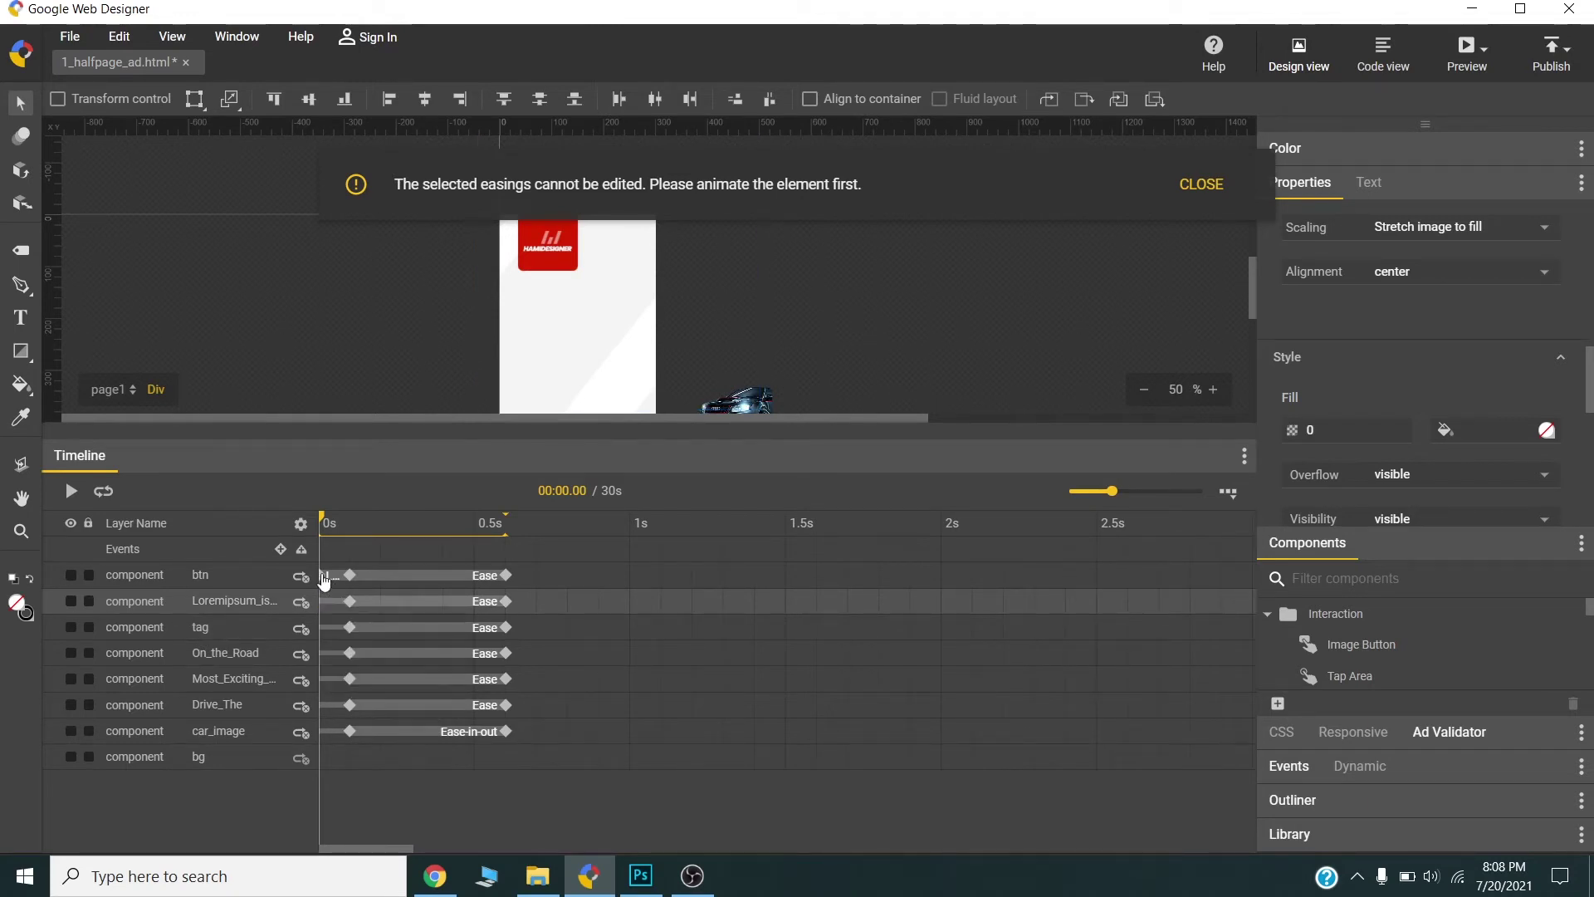
click(324, 581)
right_click(324, 582)
click(337, 630)
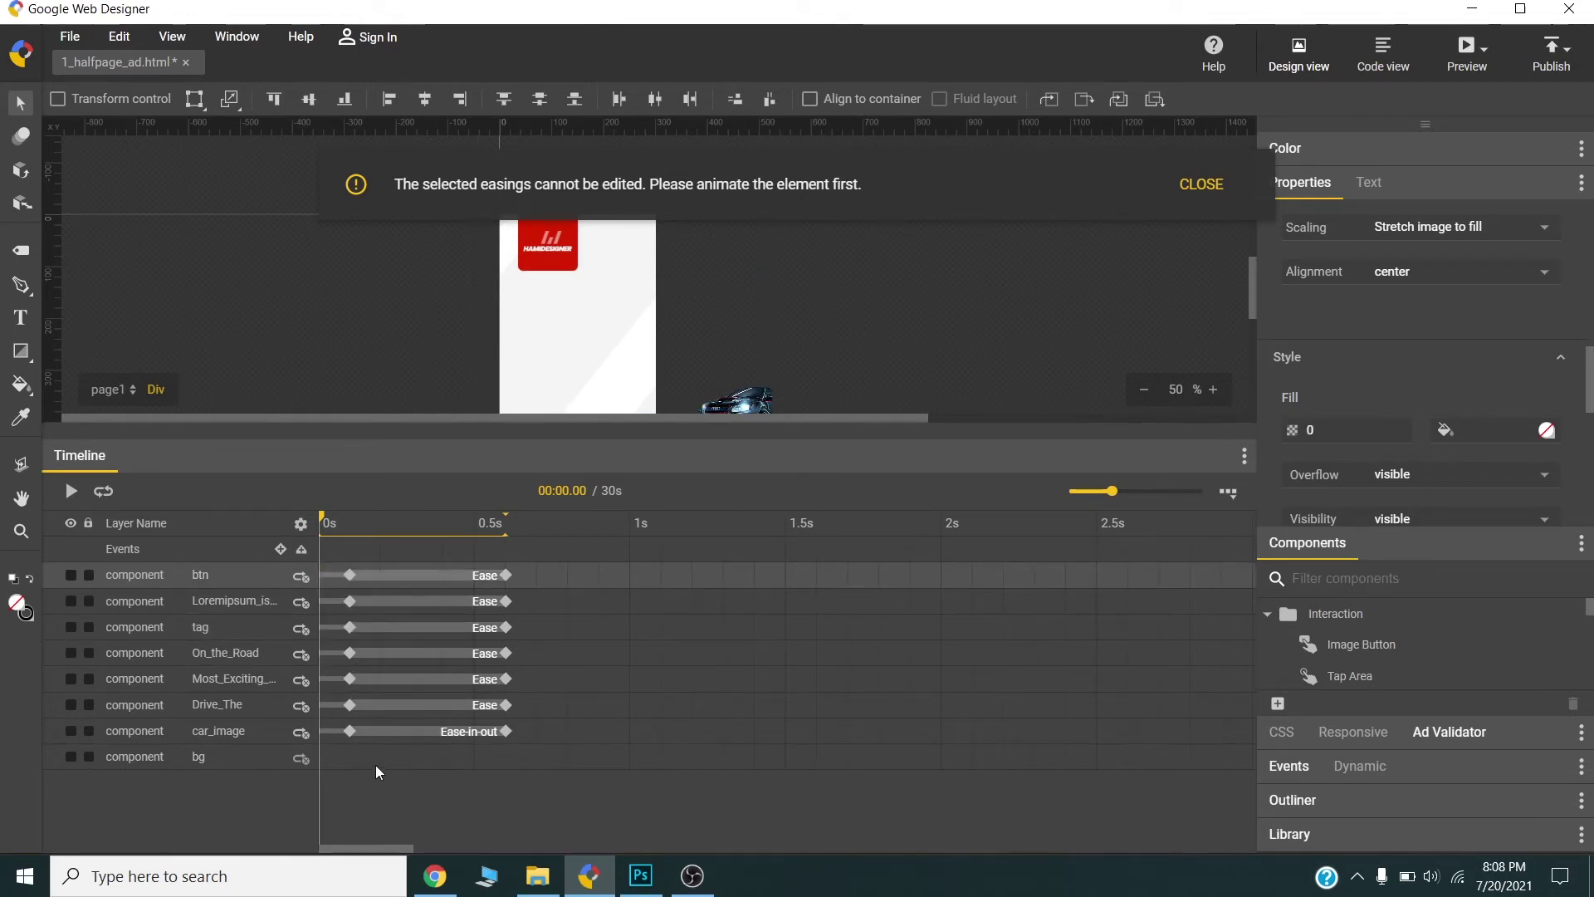
click(351, 731)
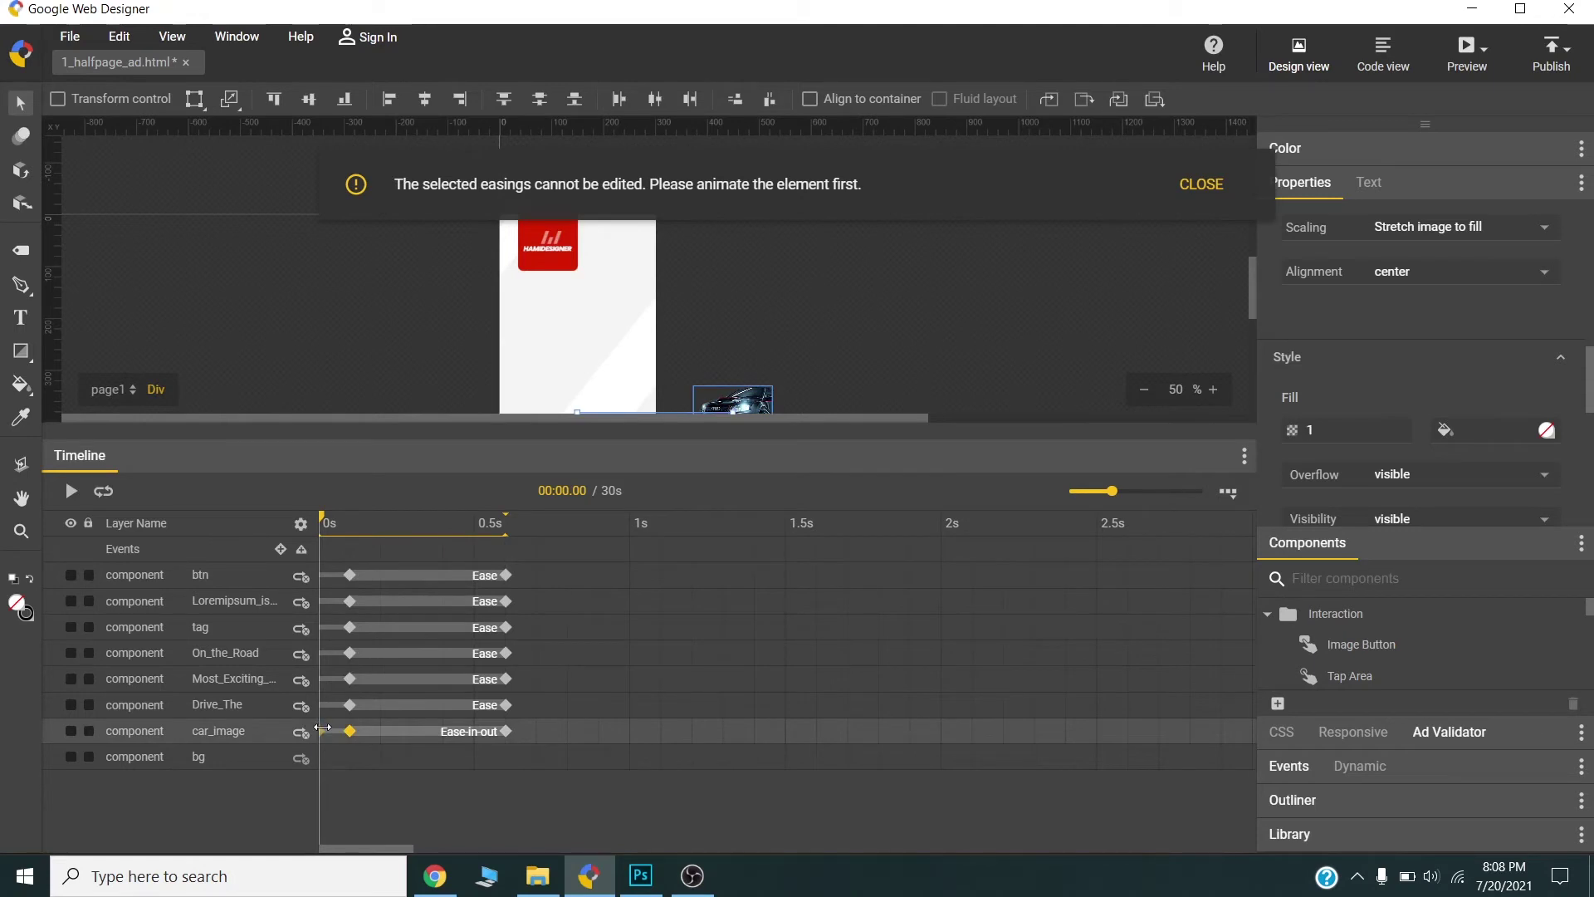
key(Delete)
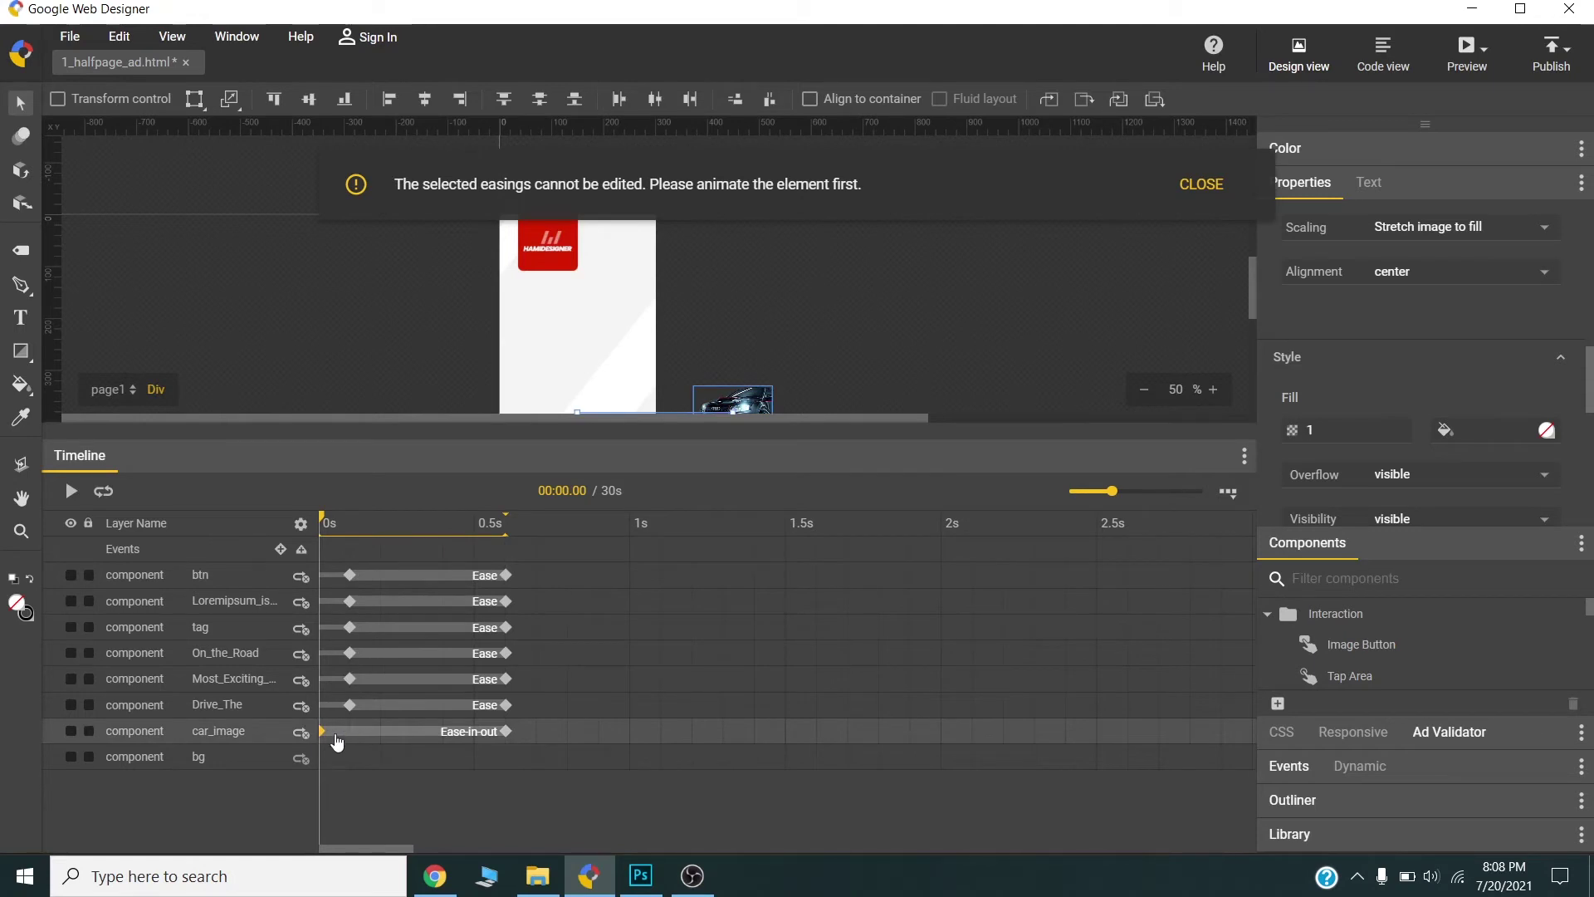
- Shift Drive_The about 0.3 s later and delay Most_Exciting to start around 0.9 s
click(532, 697)
click(389, 713)
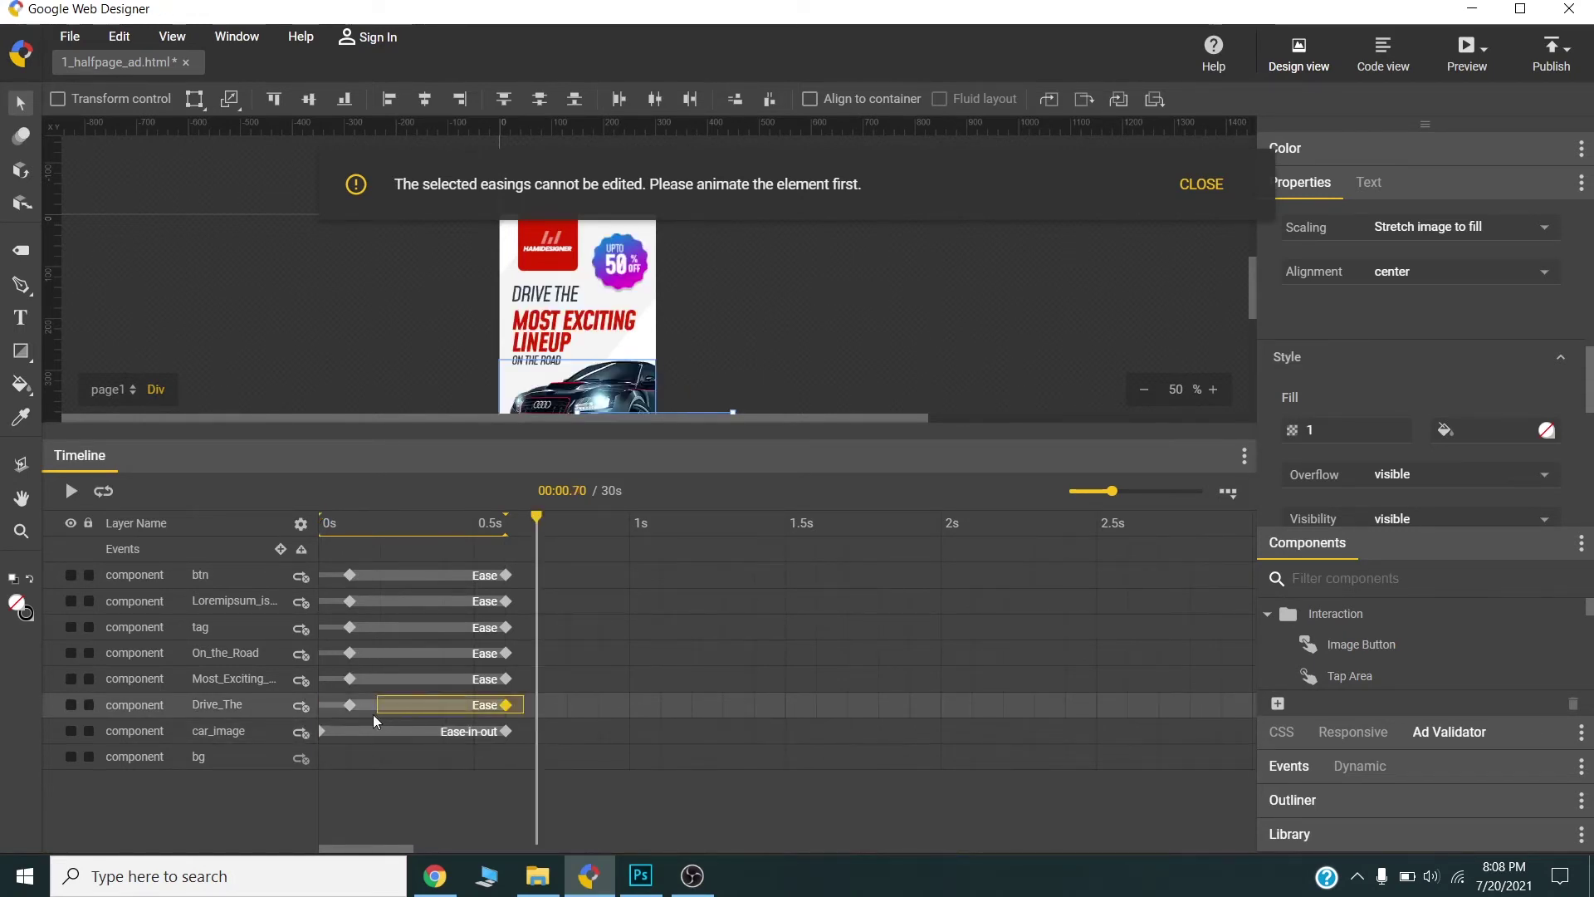
click(357, 713)
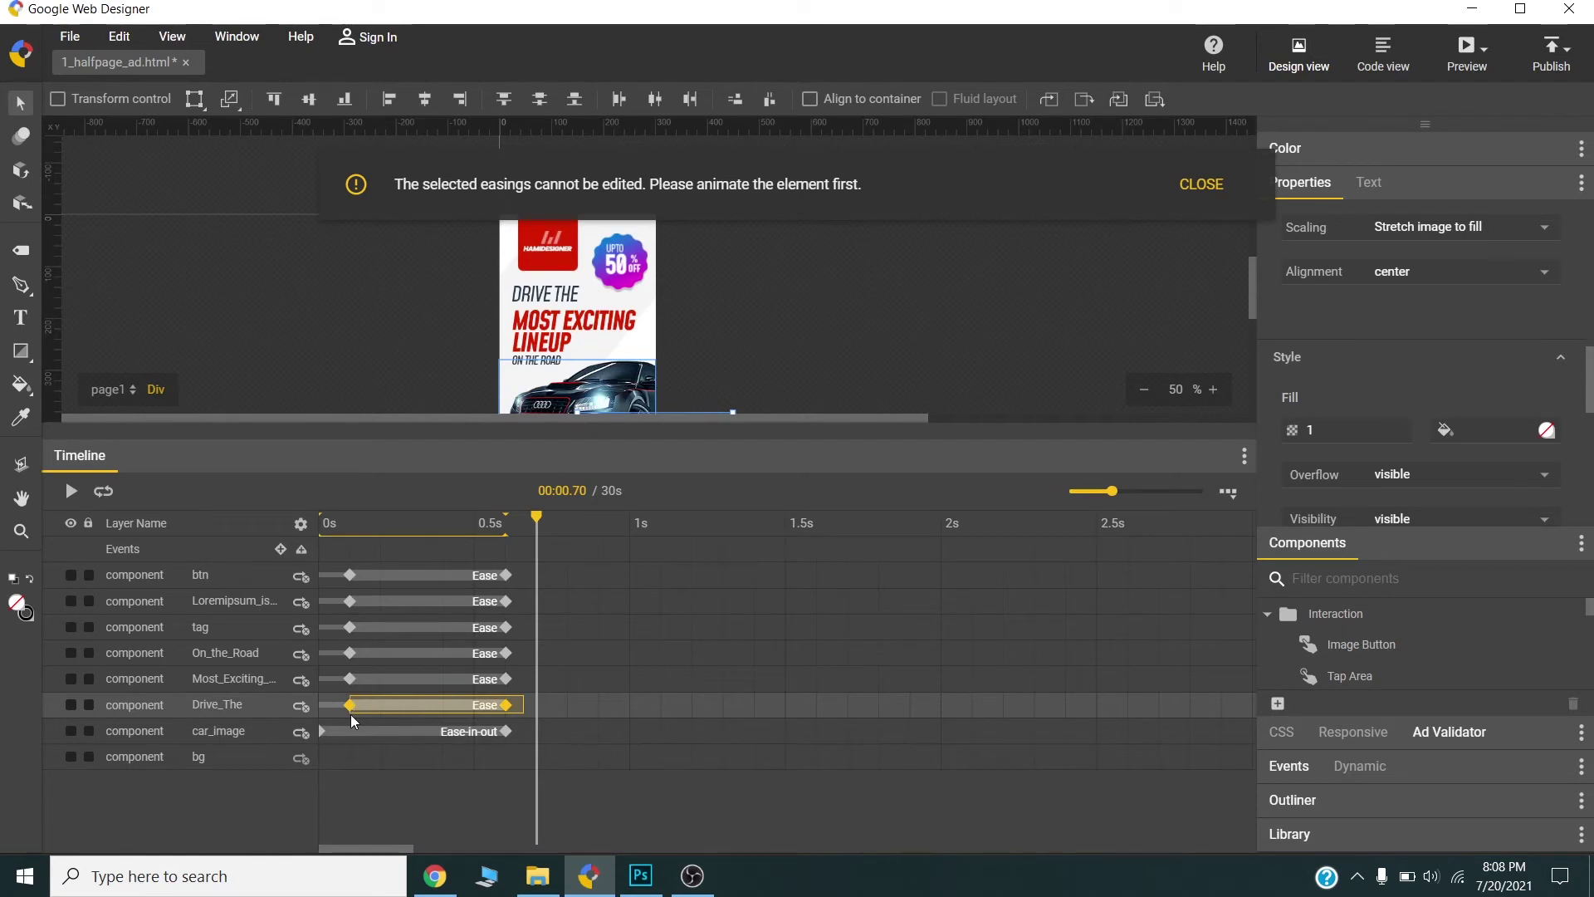
click(353, 709)
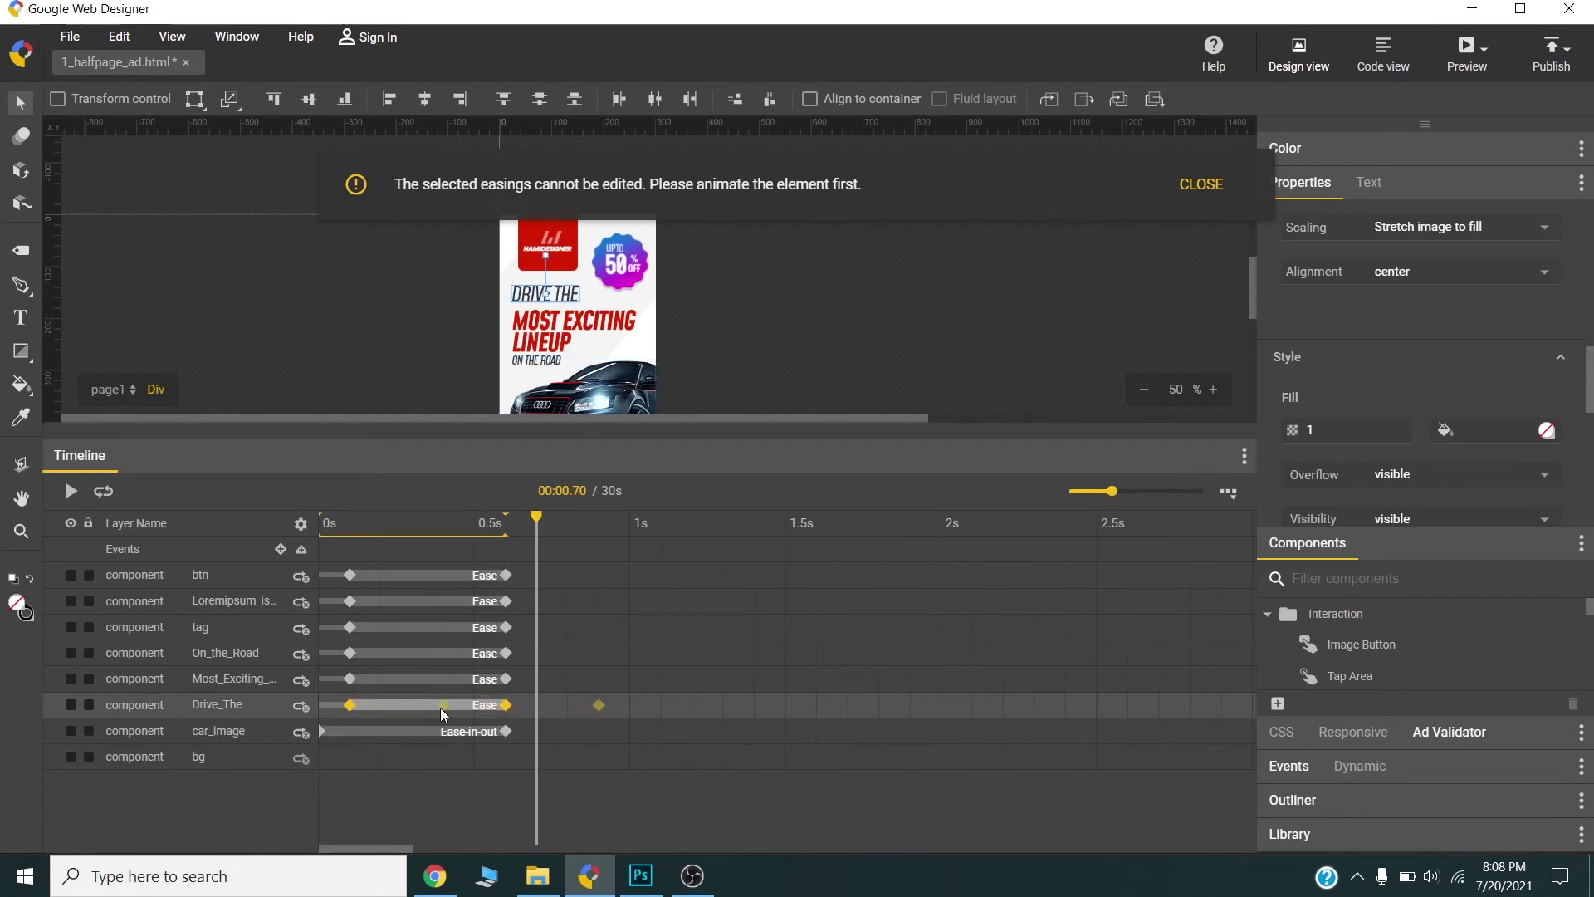
drag(435, 708, 423, 701)
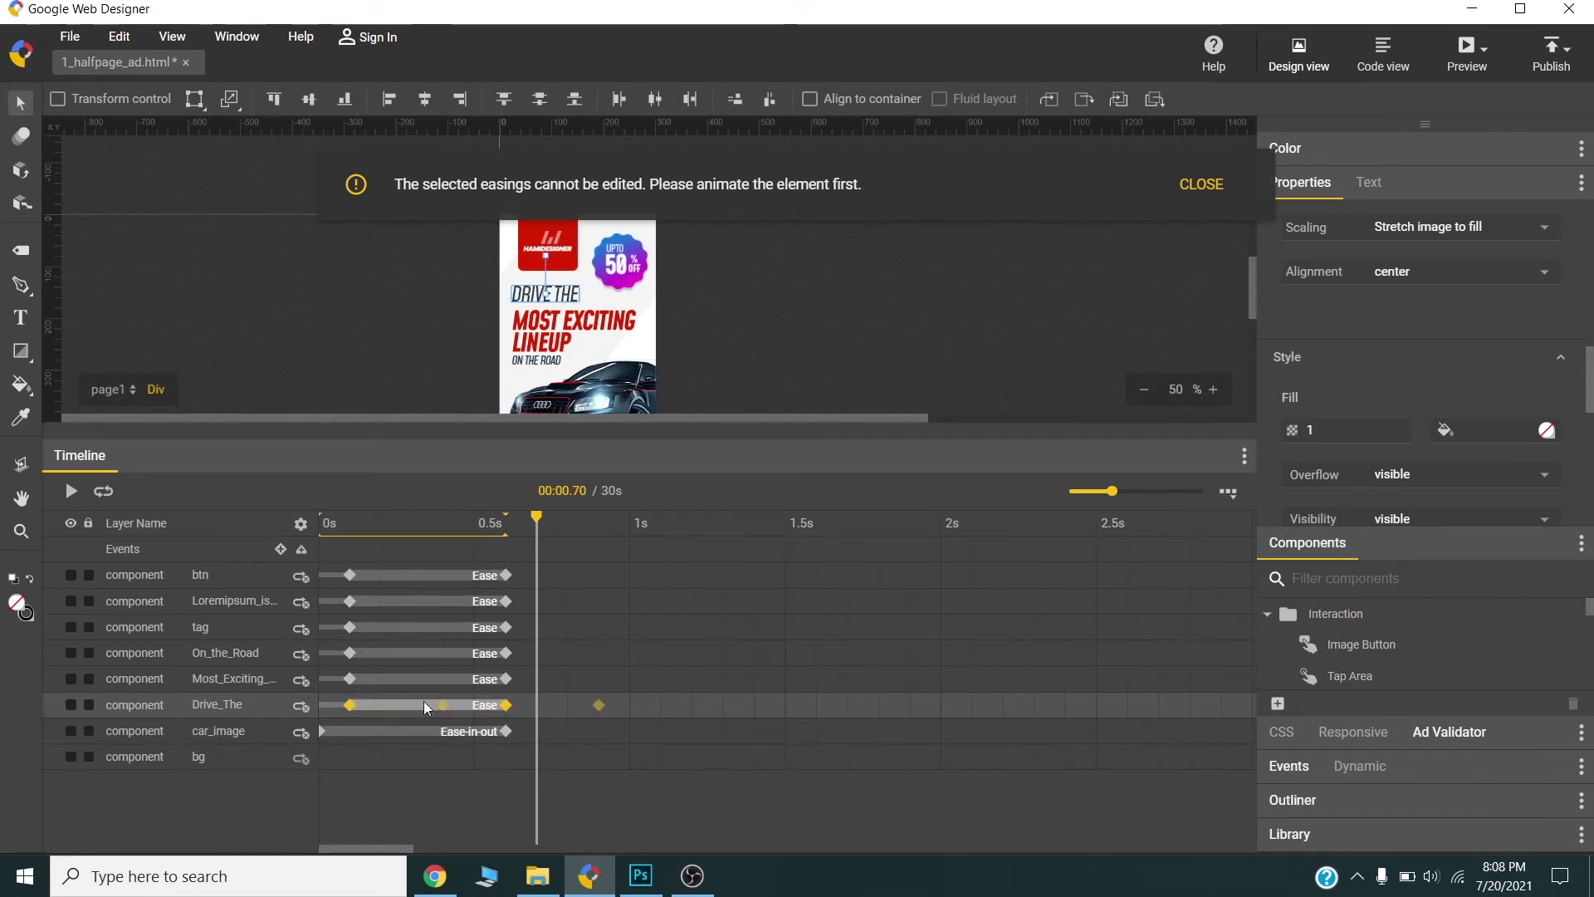
click(350, 678)
click(508, 678)
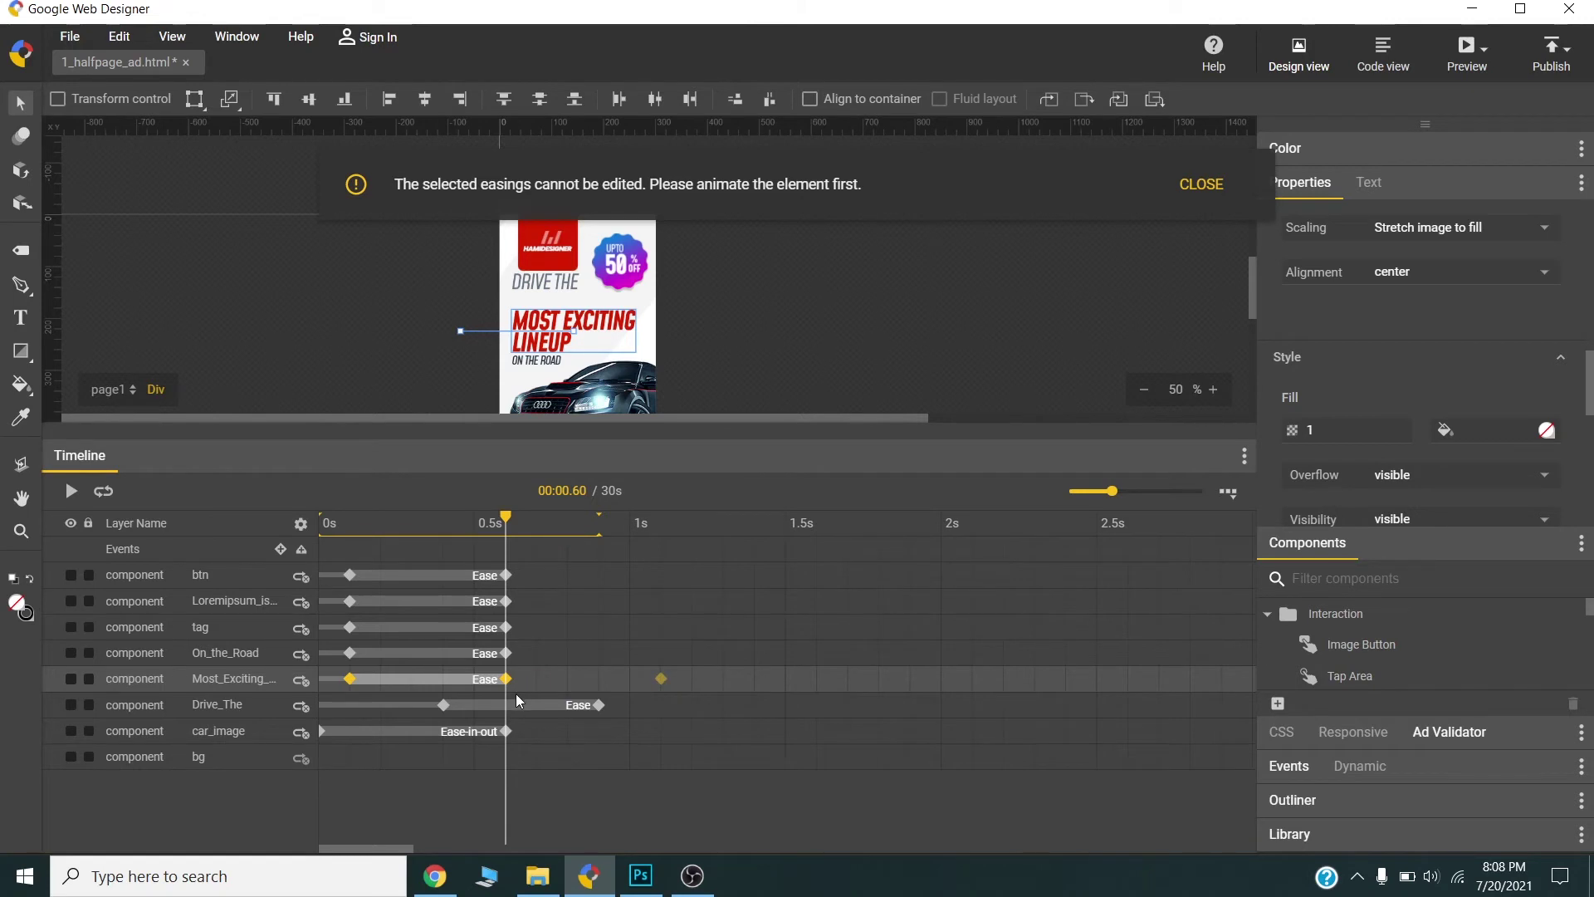
drag(516, 694, 516, 694)
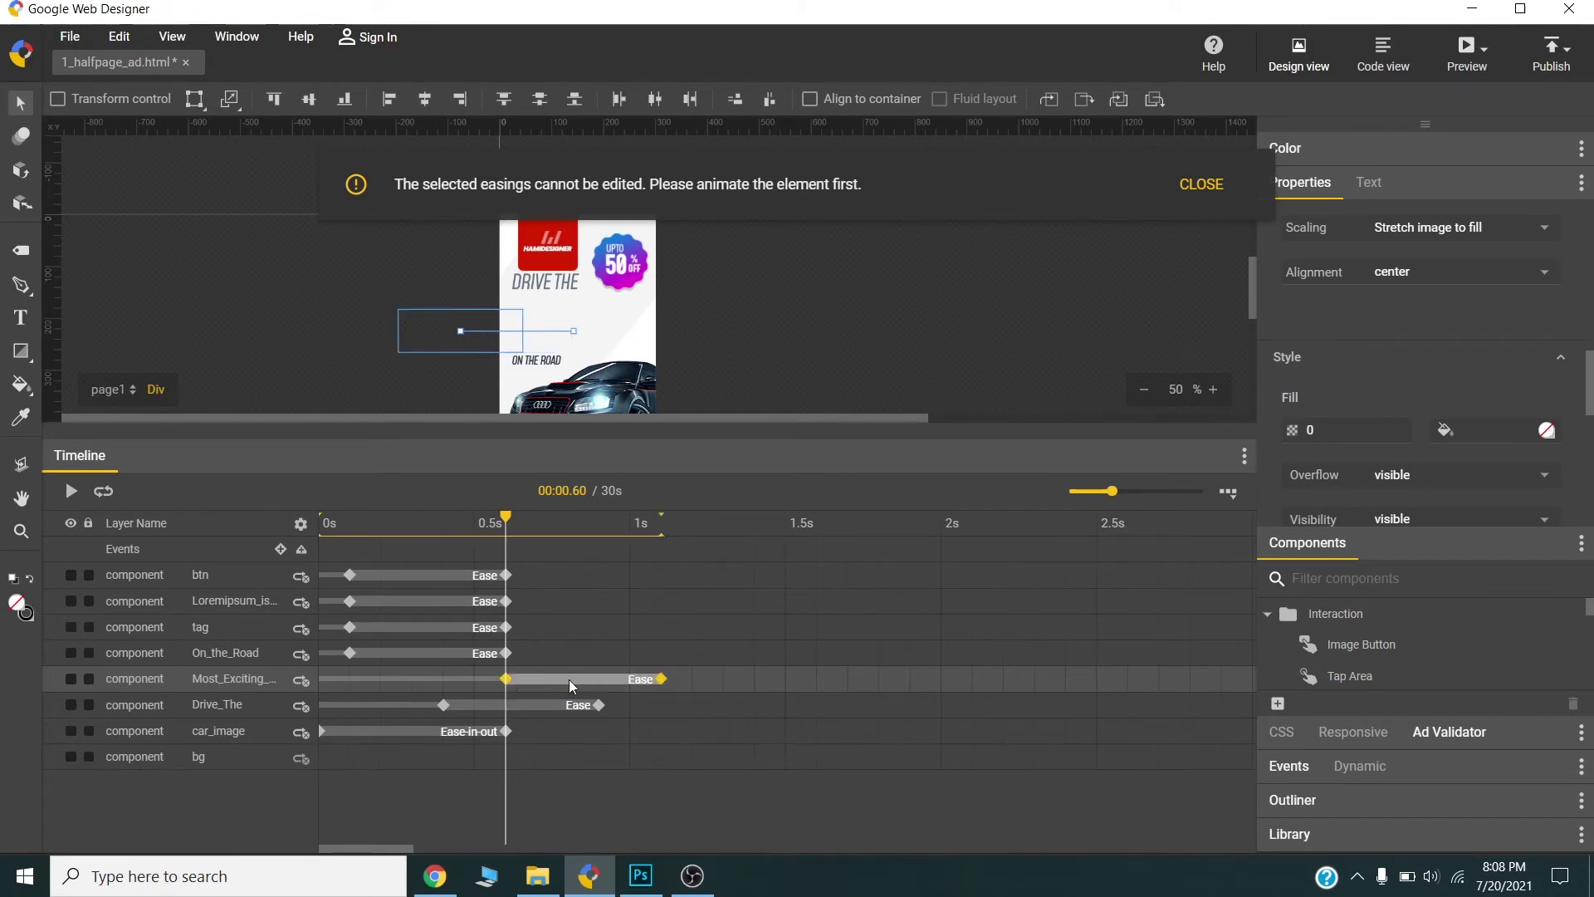
drag(596, 681, 690, 681)
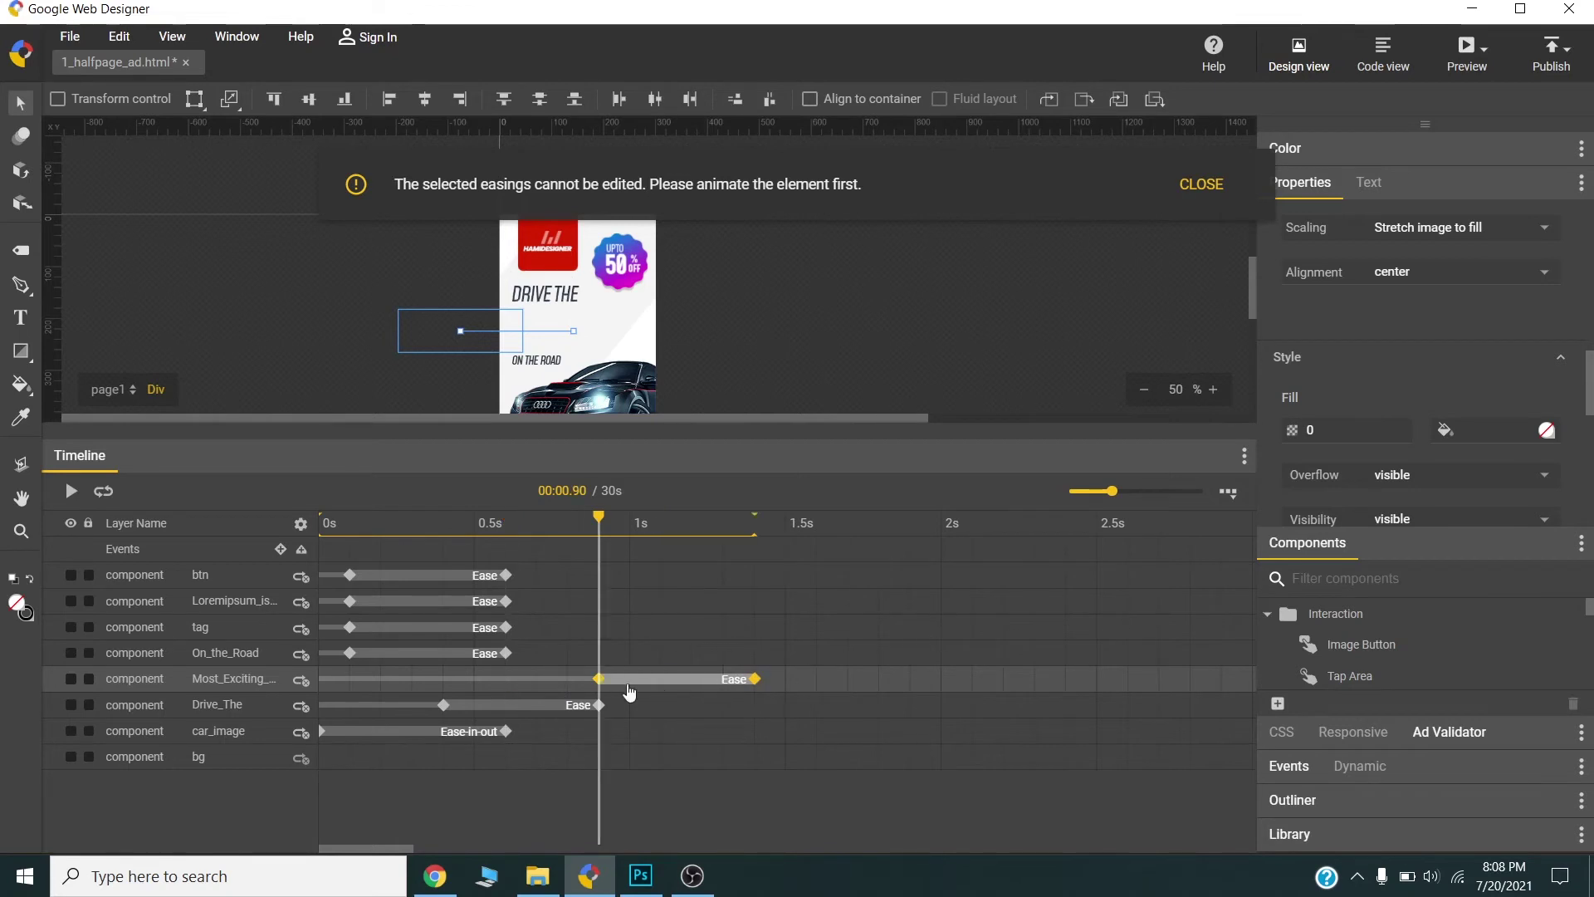
- Move On_the_Road, tag, Loremipsum and btn animations into sequence, btn ending near 3 s
click(420, 656)
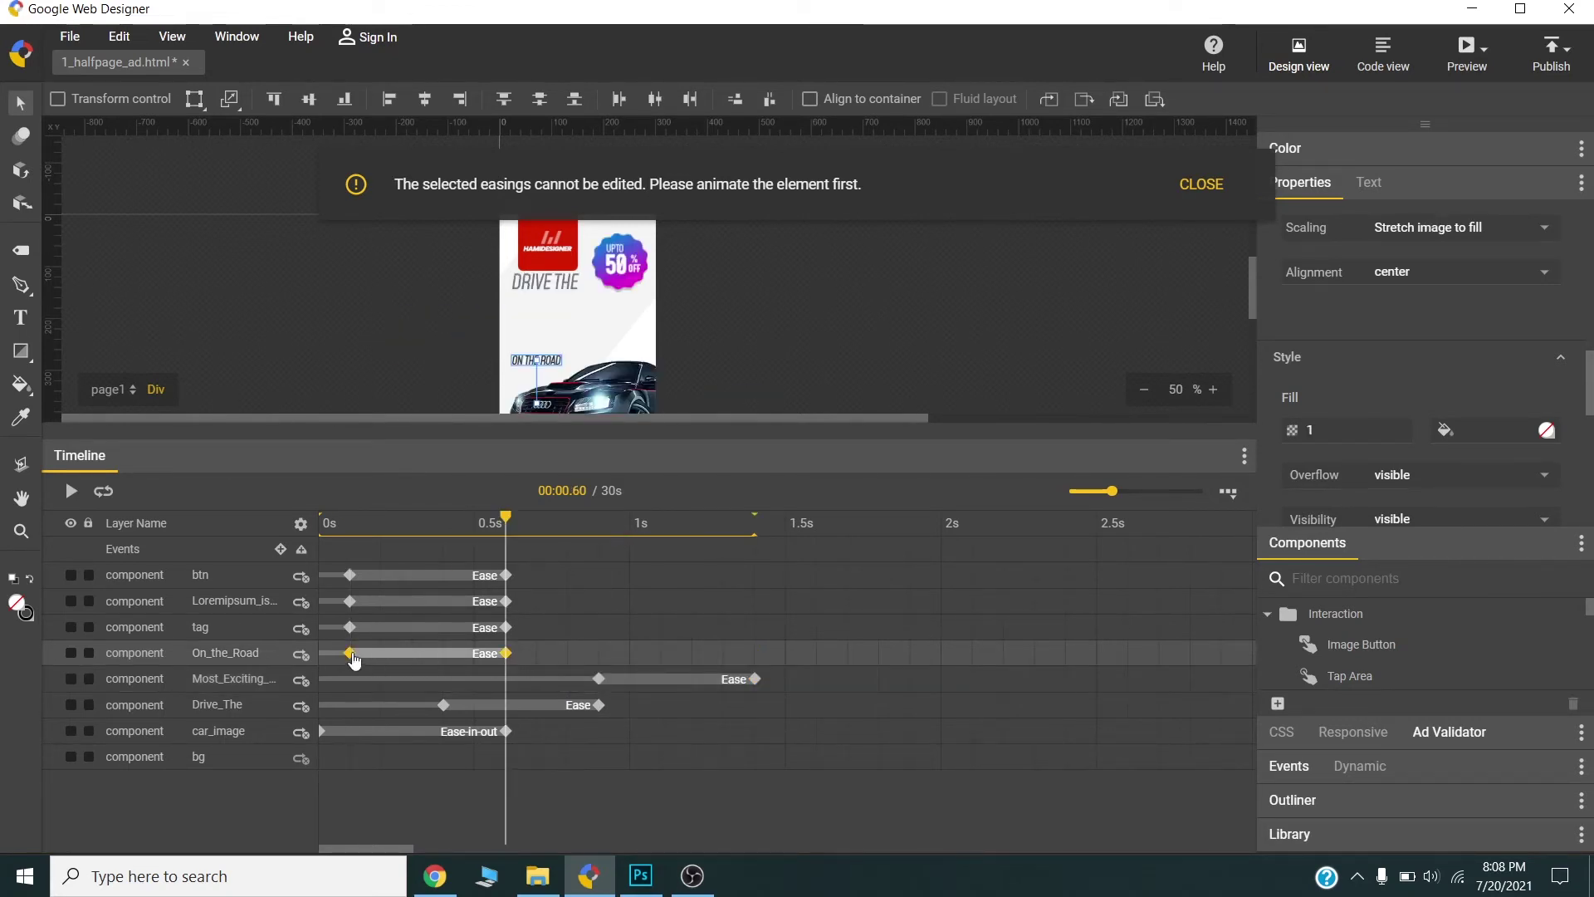
drag(352, 655, 759, 662)
click(506, 628)
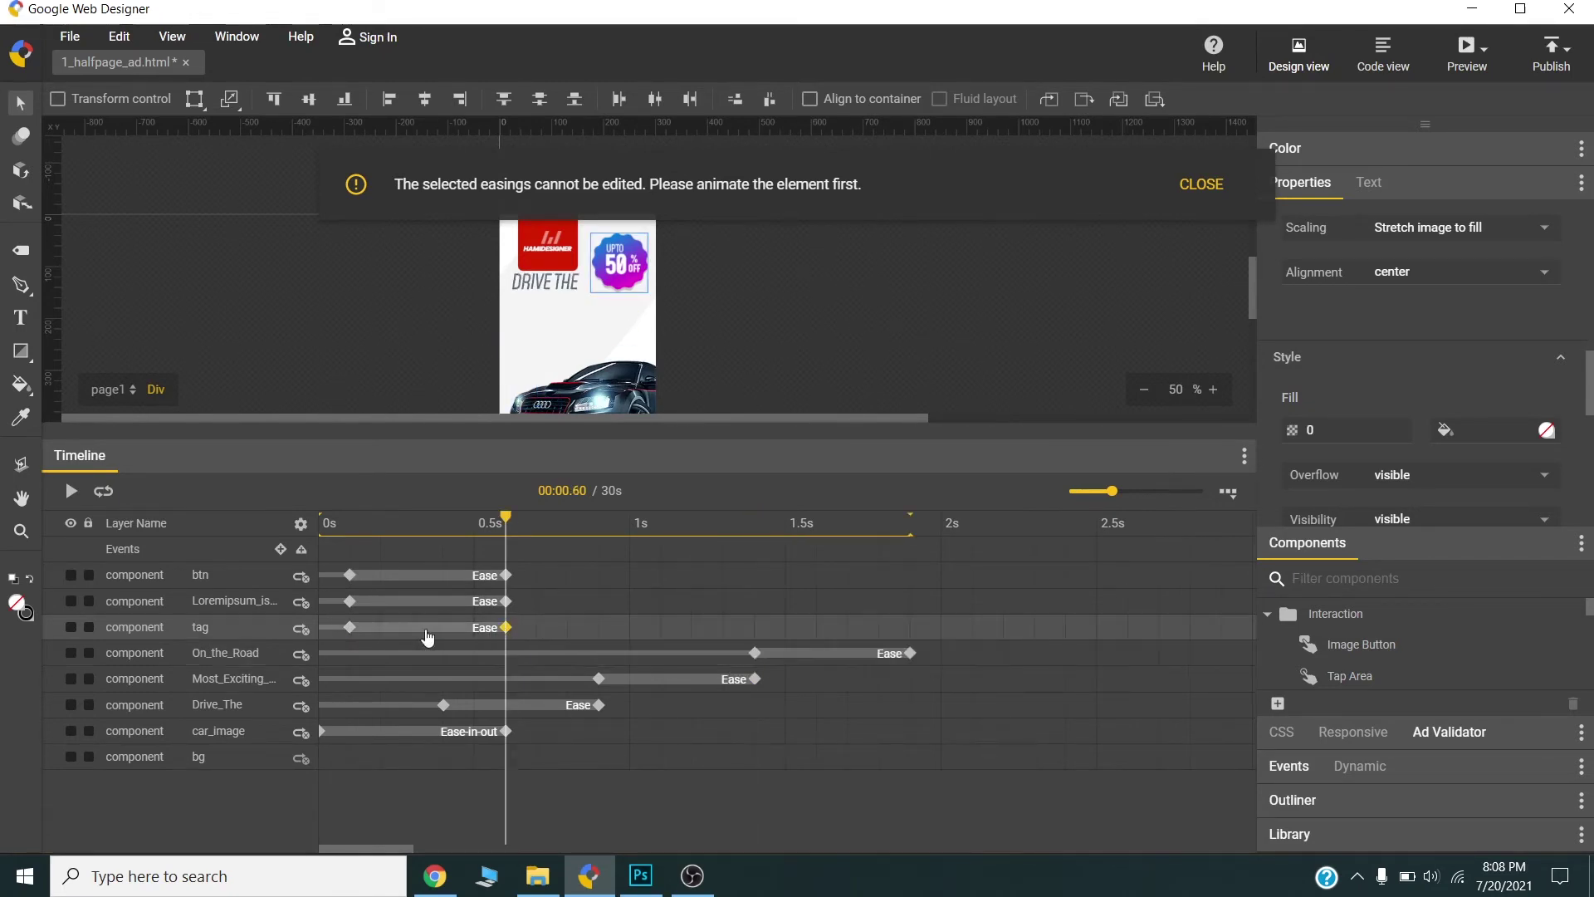
click(349, 628)
drag(620, 637, 911, 630)
click(342, 606)
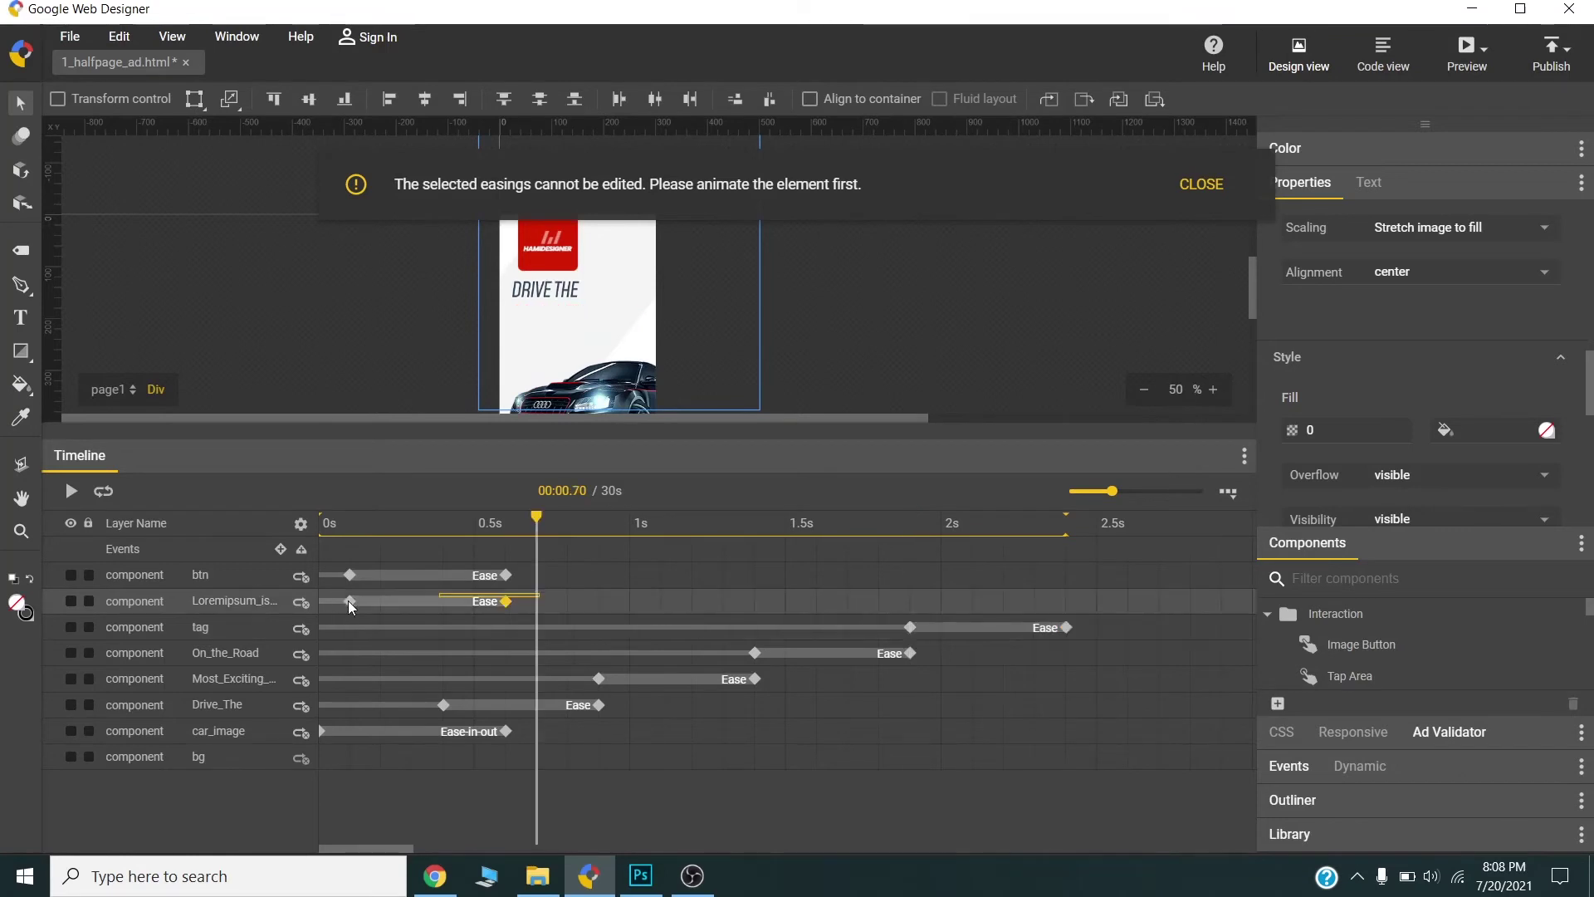
drag(352, 611, 529, 575)
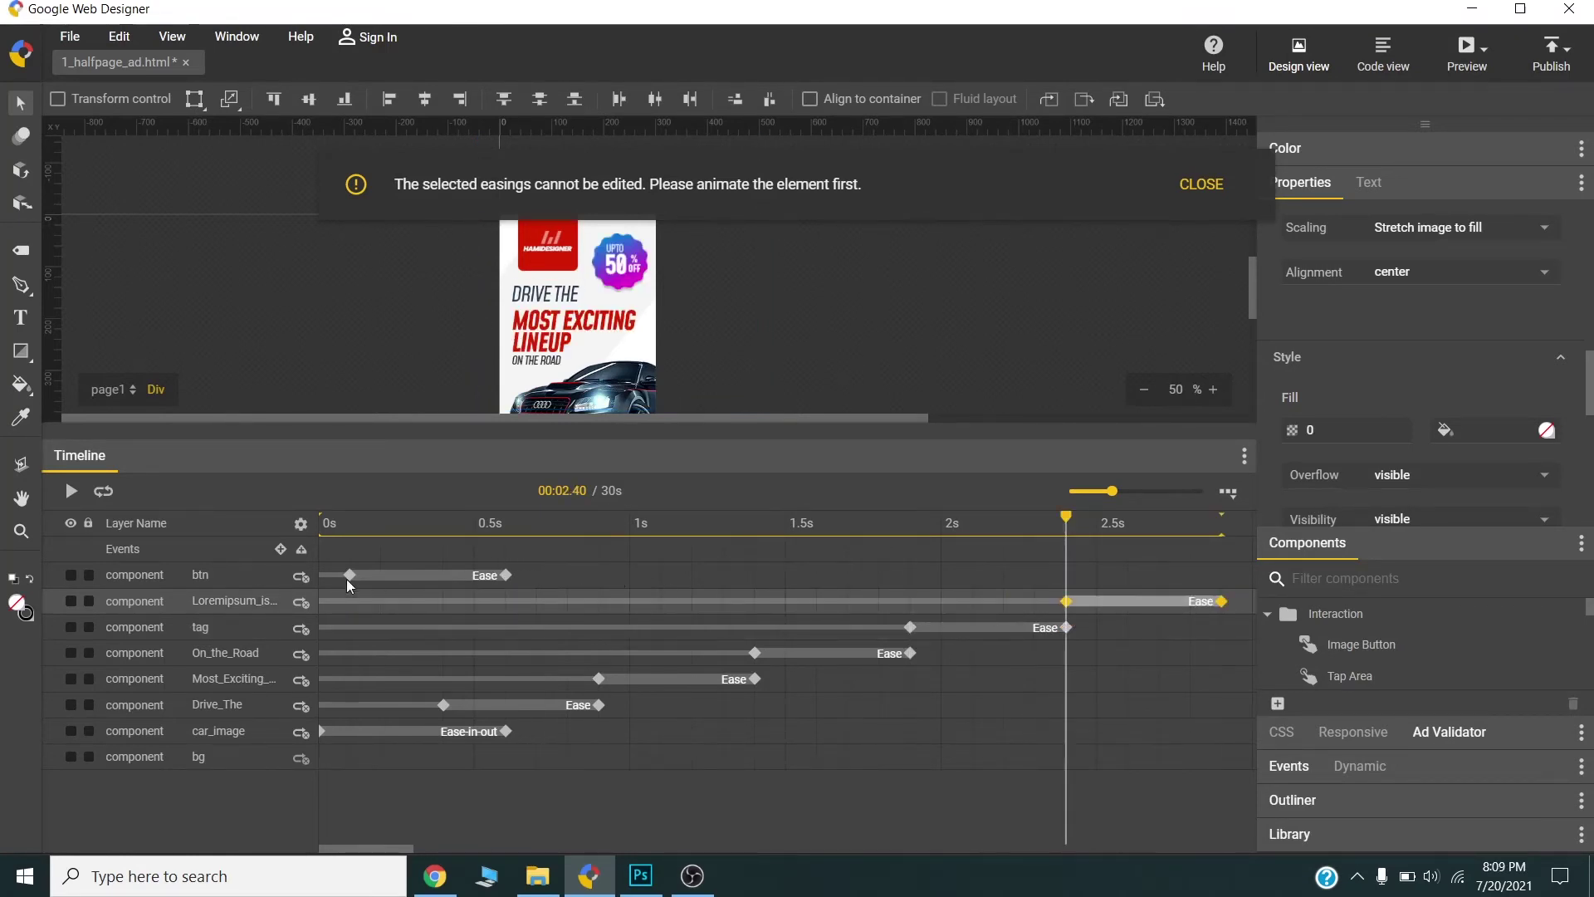
click(350, 574)
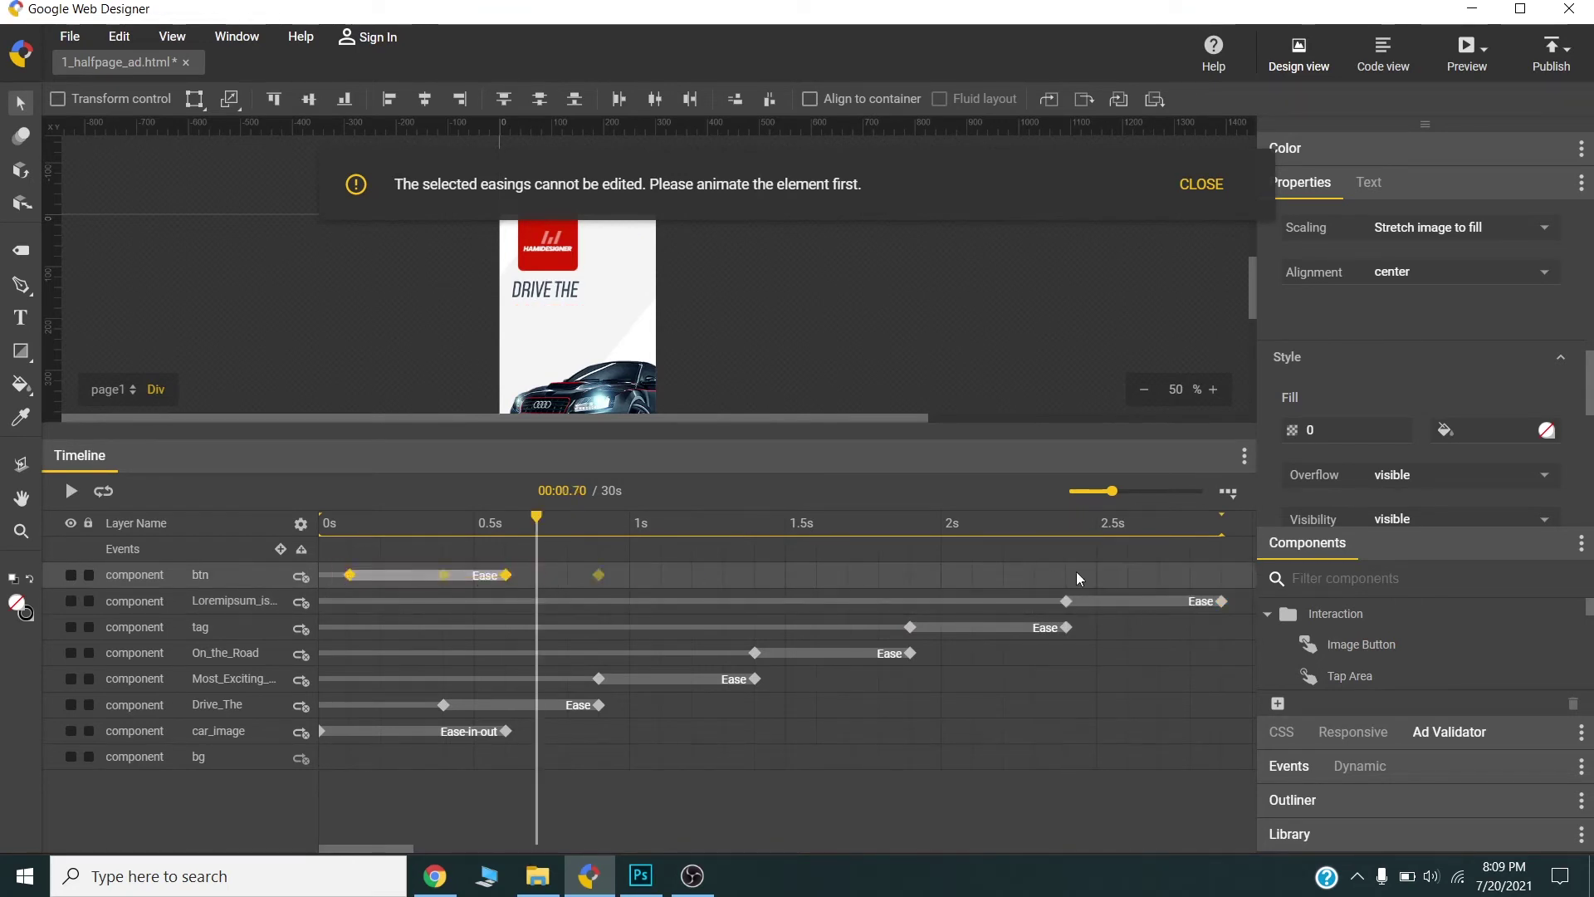
click(1127, 575)
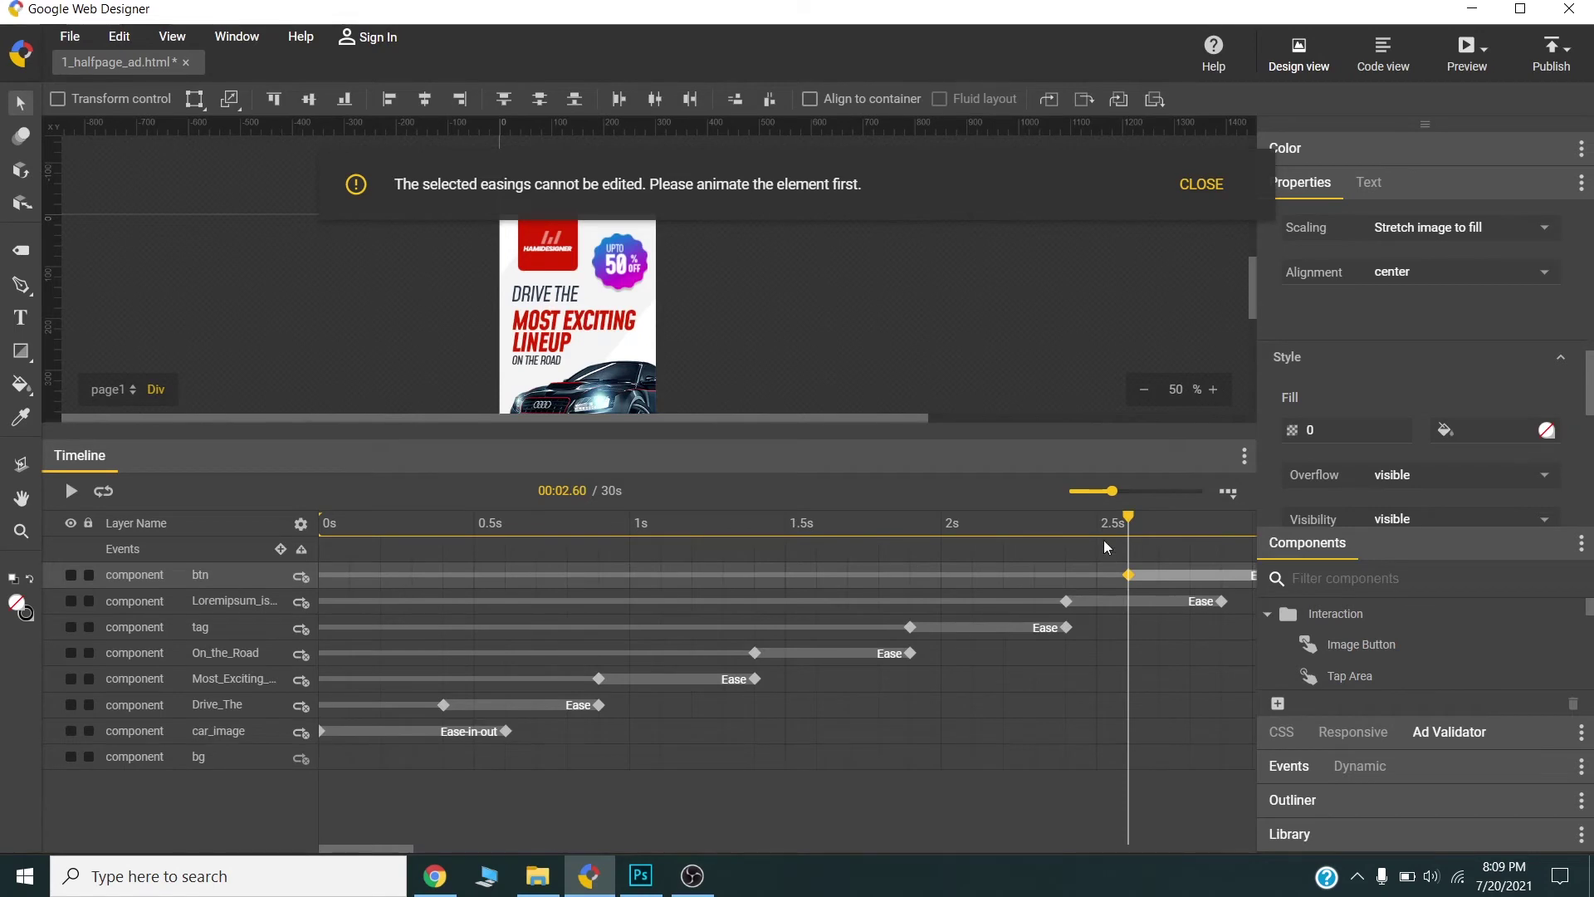
drag(1112, 491, 1074, 511)
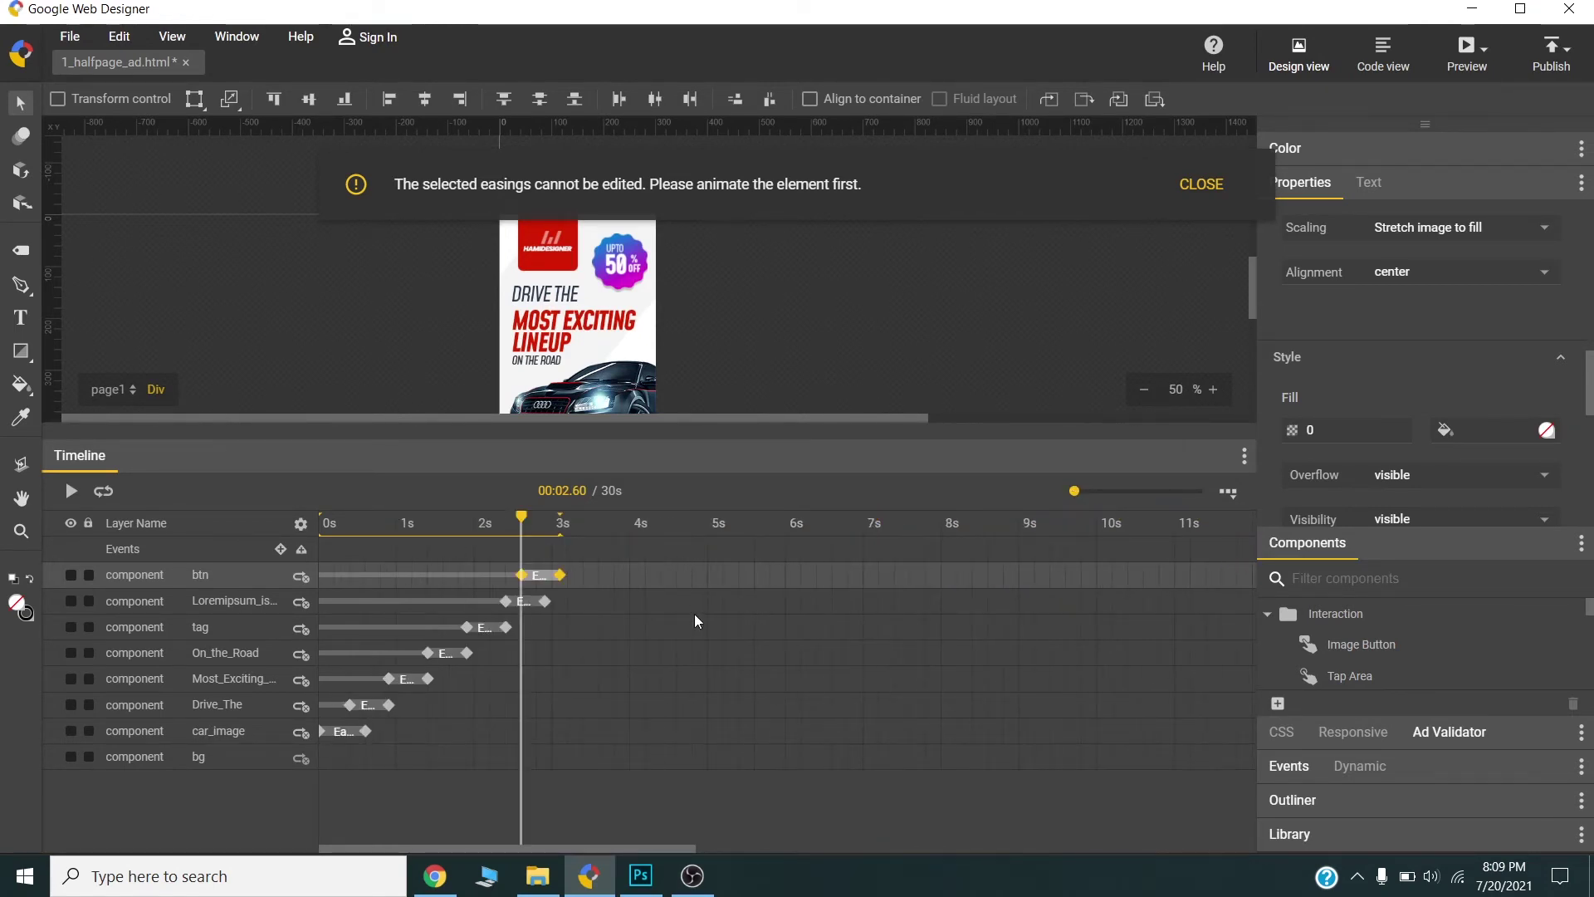
- Save the banner, dismiss the easing warning, and check the staggered preview before returning to Web Designer
key(ctrl+s)
click(1202, 183)
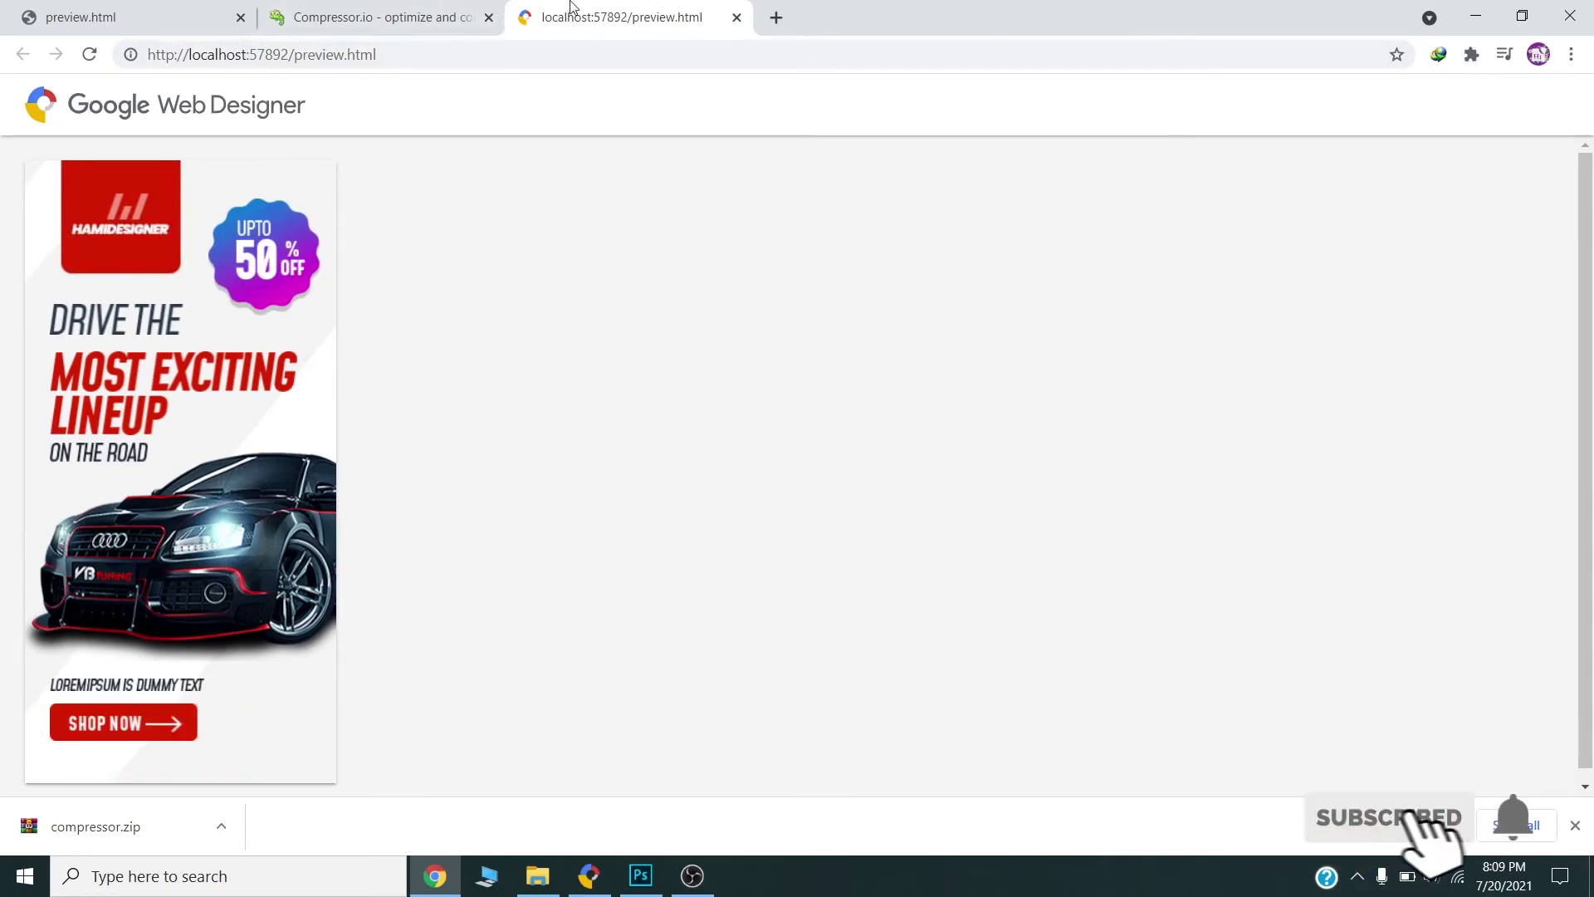
key(ctrl+shift+Tab)
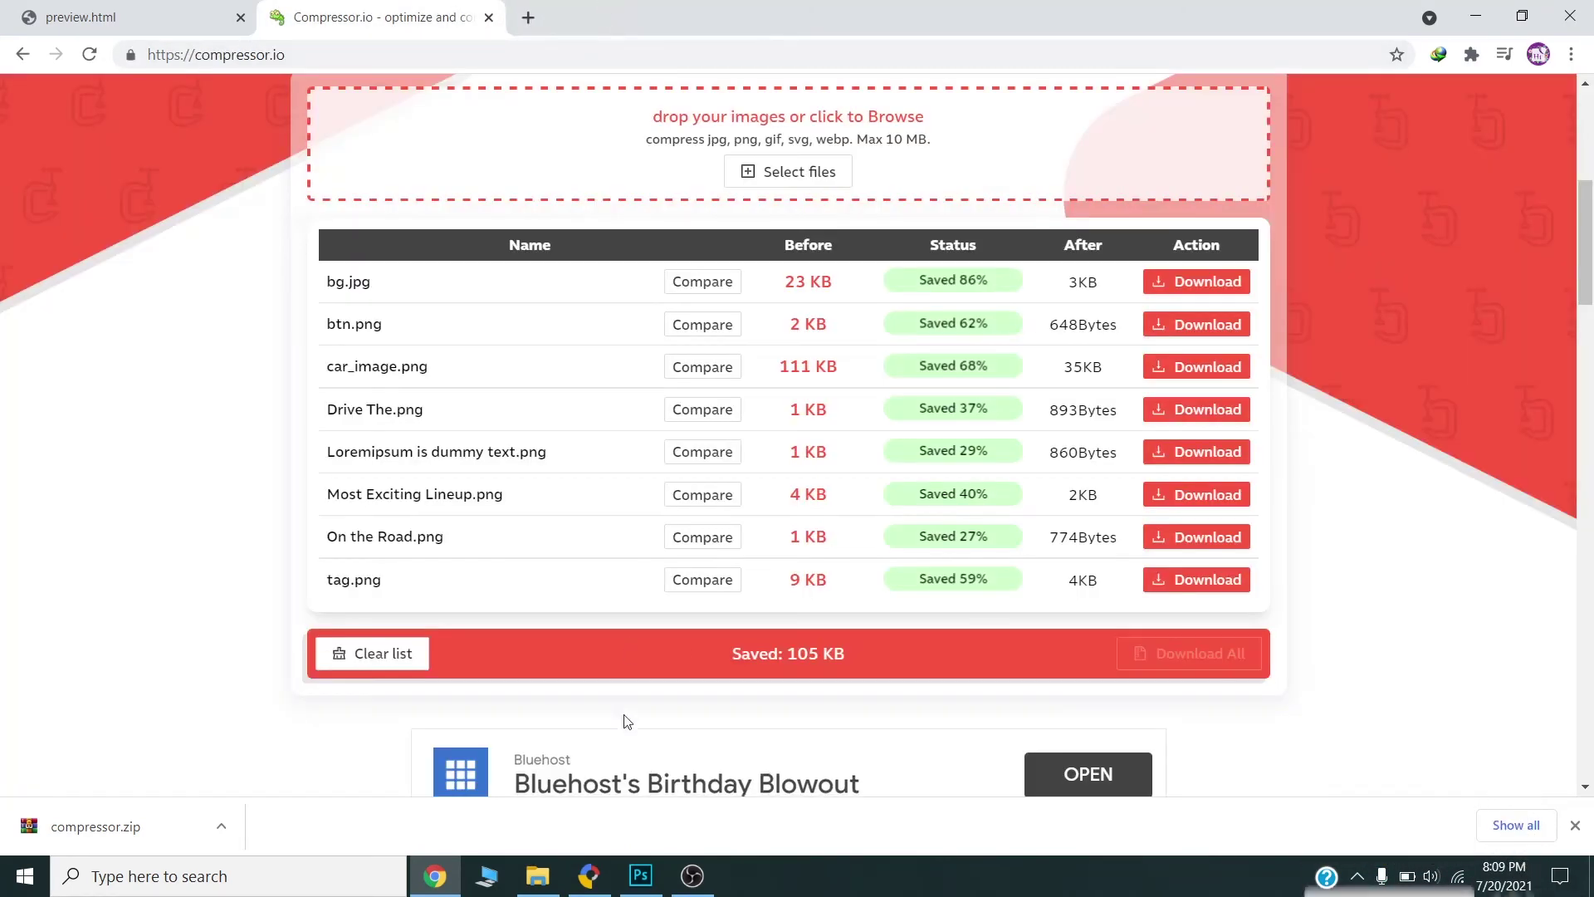
key(alt+Tab)
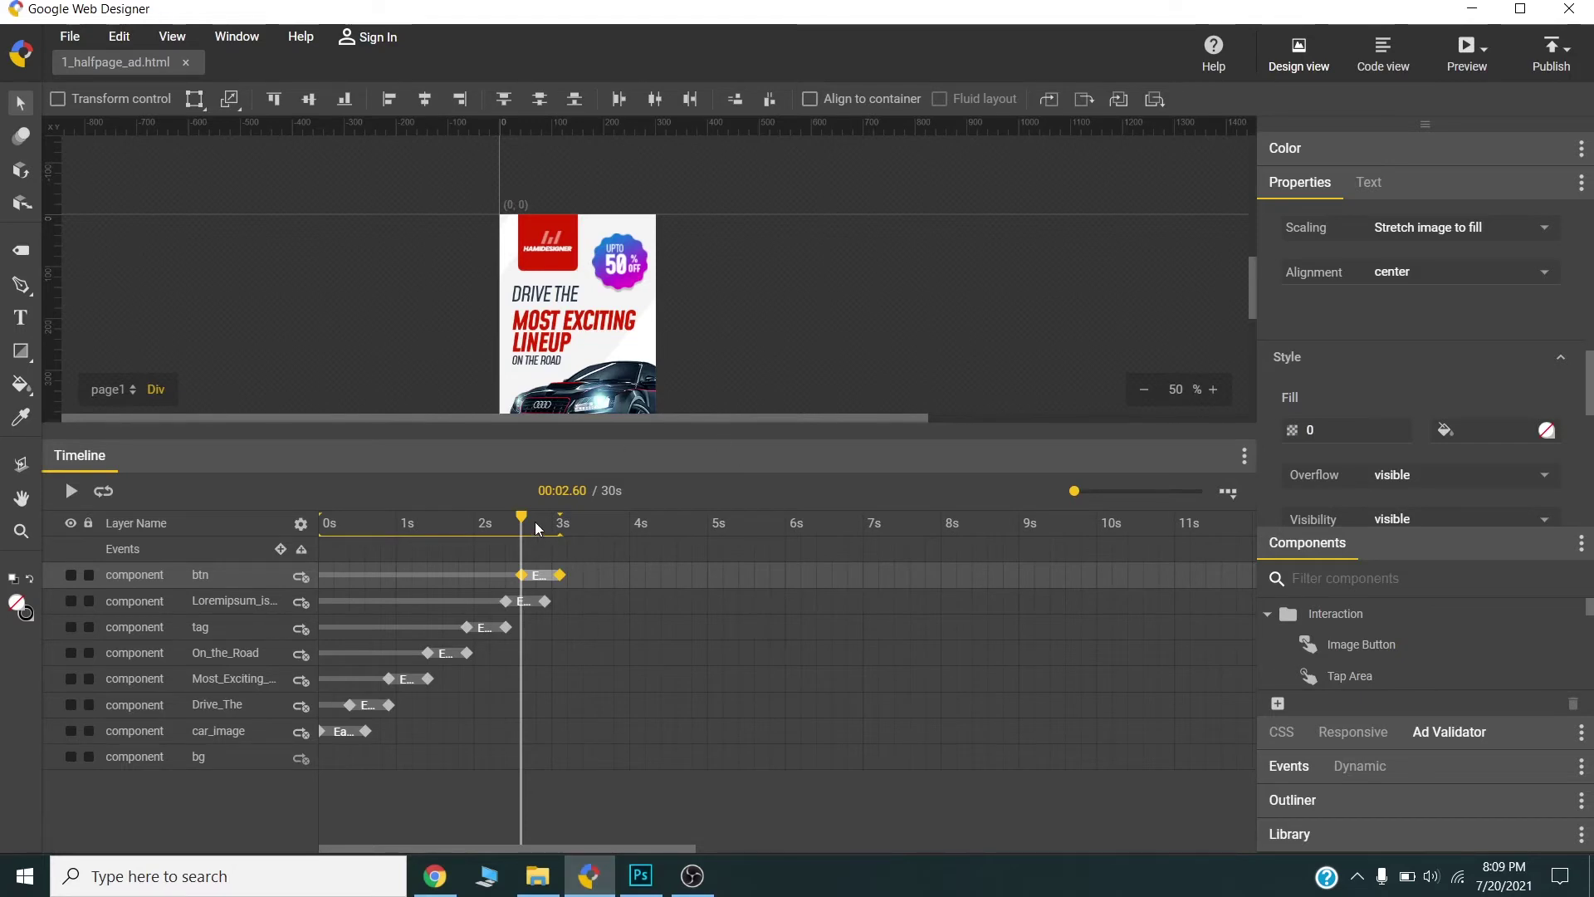
- Add btn keyframes at 5.0 s and 5.1 s, scaling the button to 1.2 at 5.1 s
drag(521, 518, 607, 521)
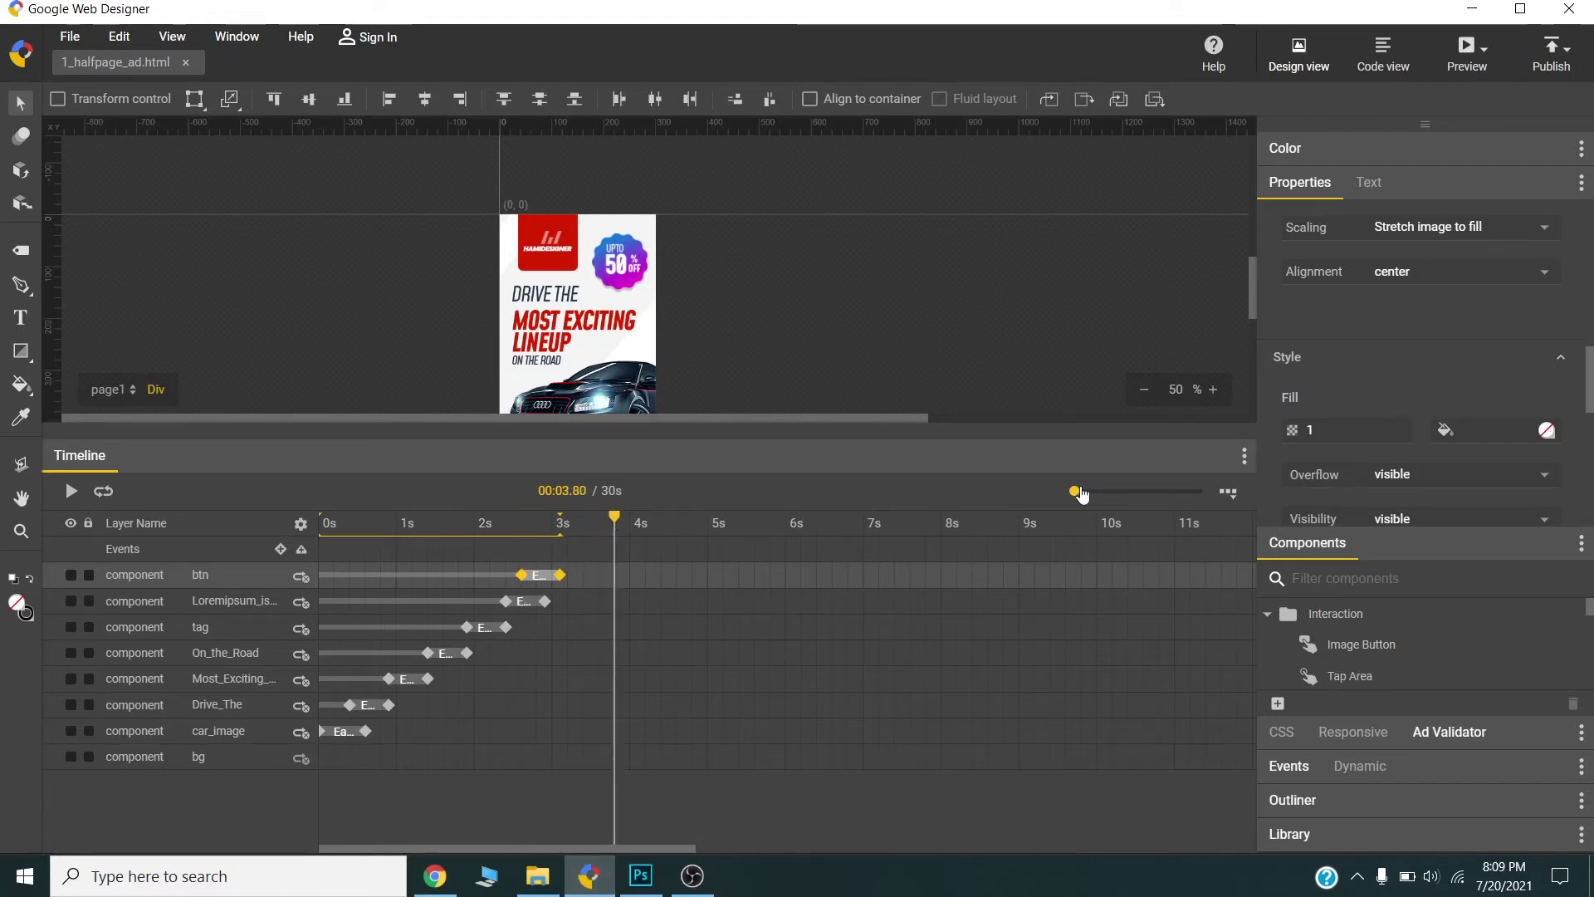
drag(1076, 493, 1107, 494)
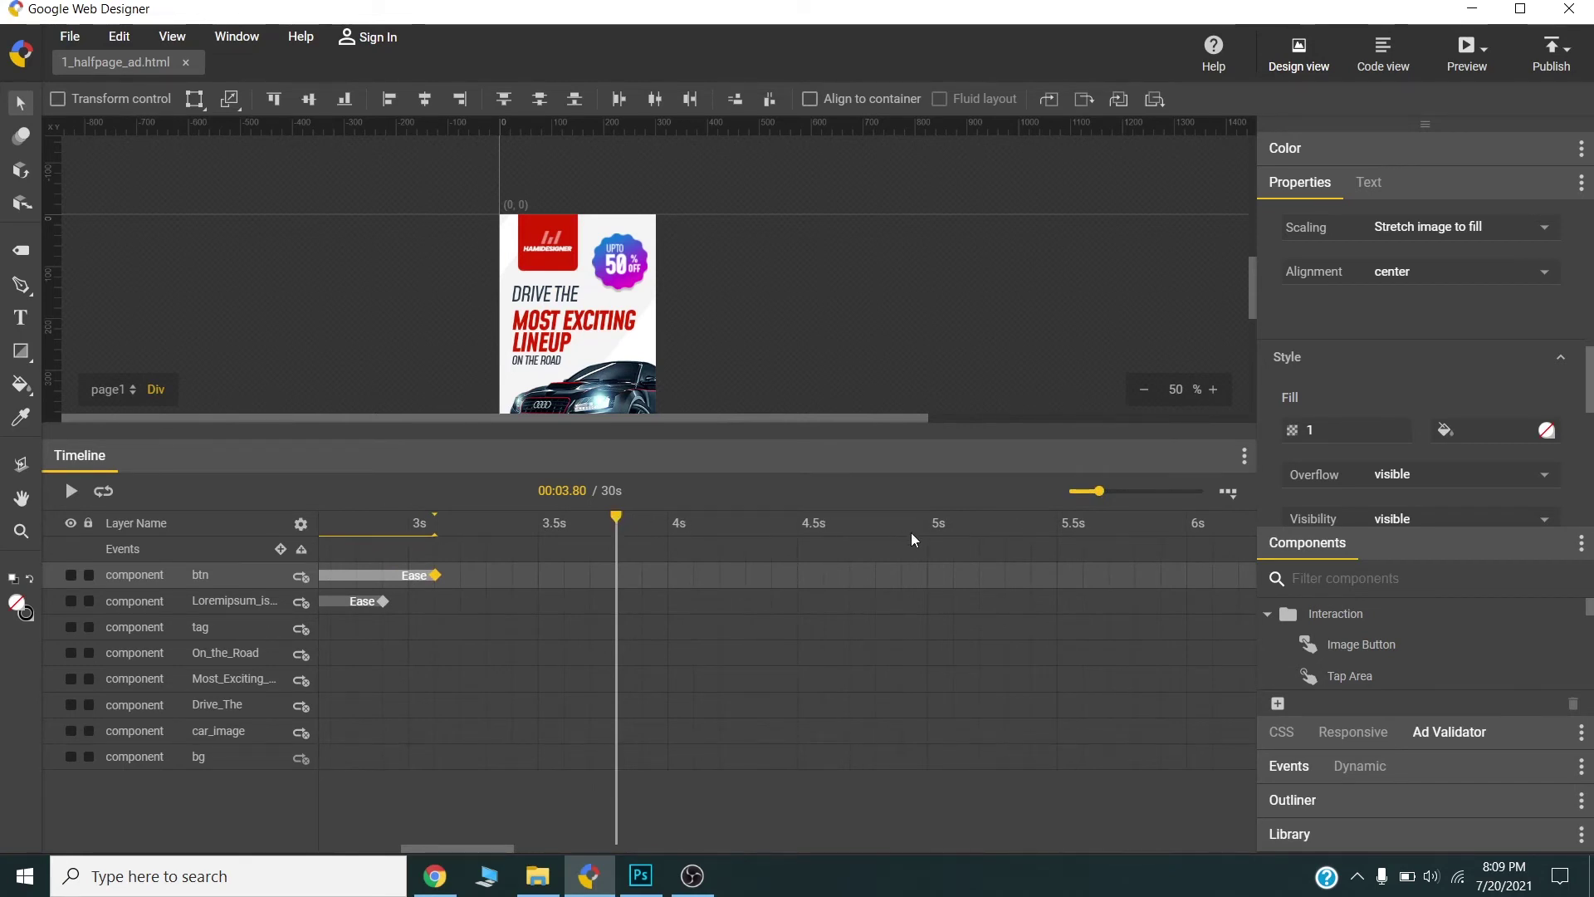
drag(630, 523, 929, 536)
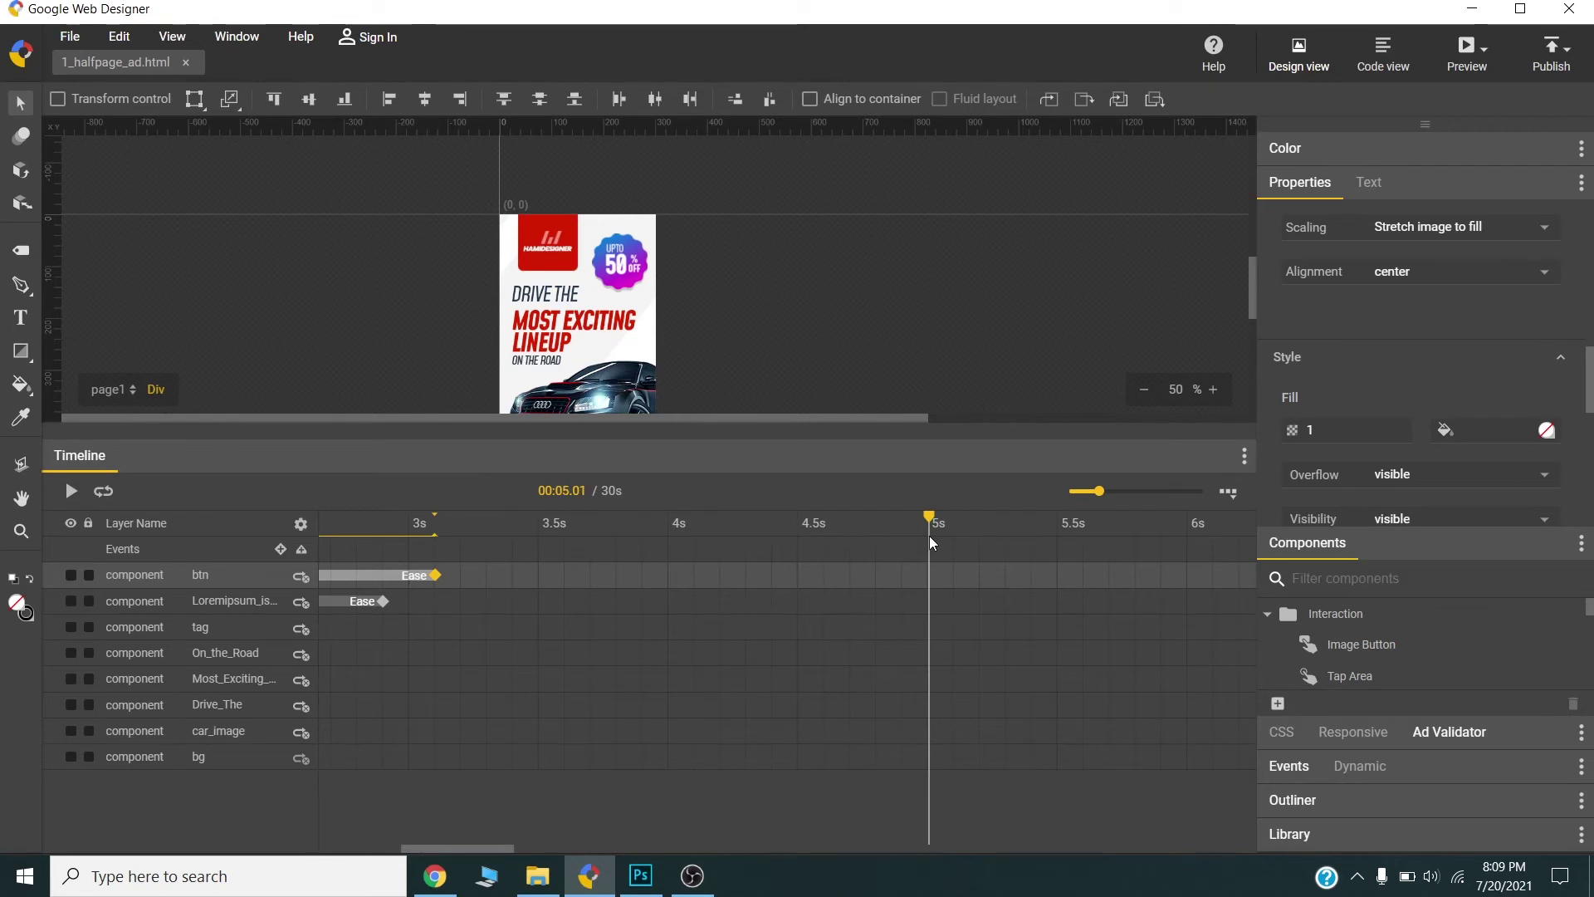
right_click(932, 581)
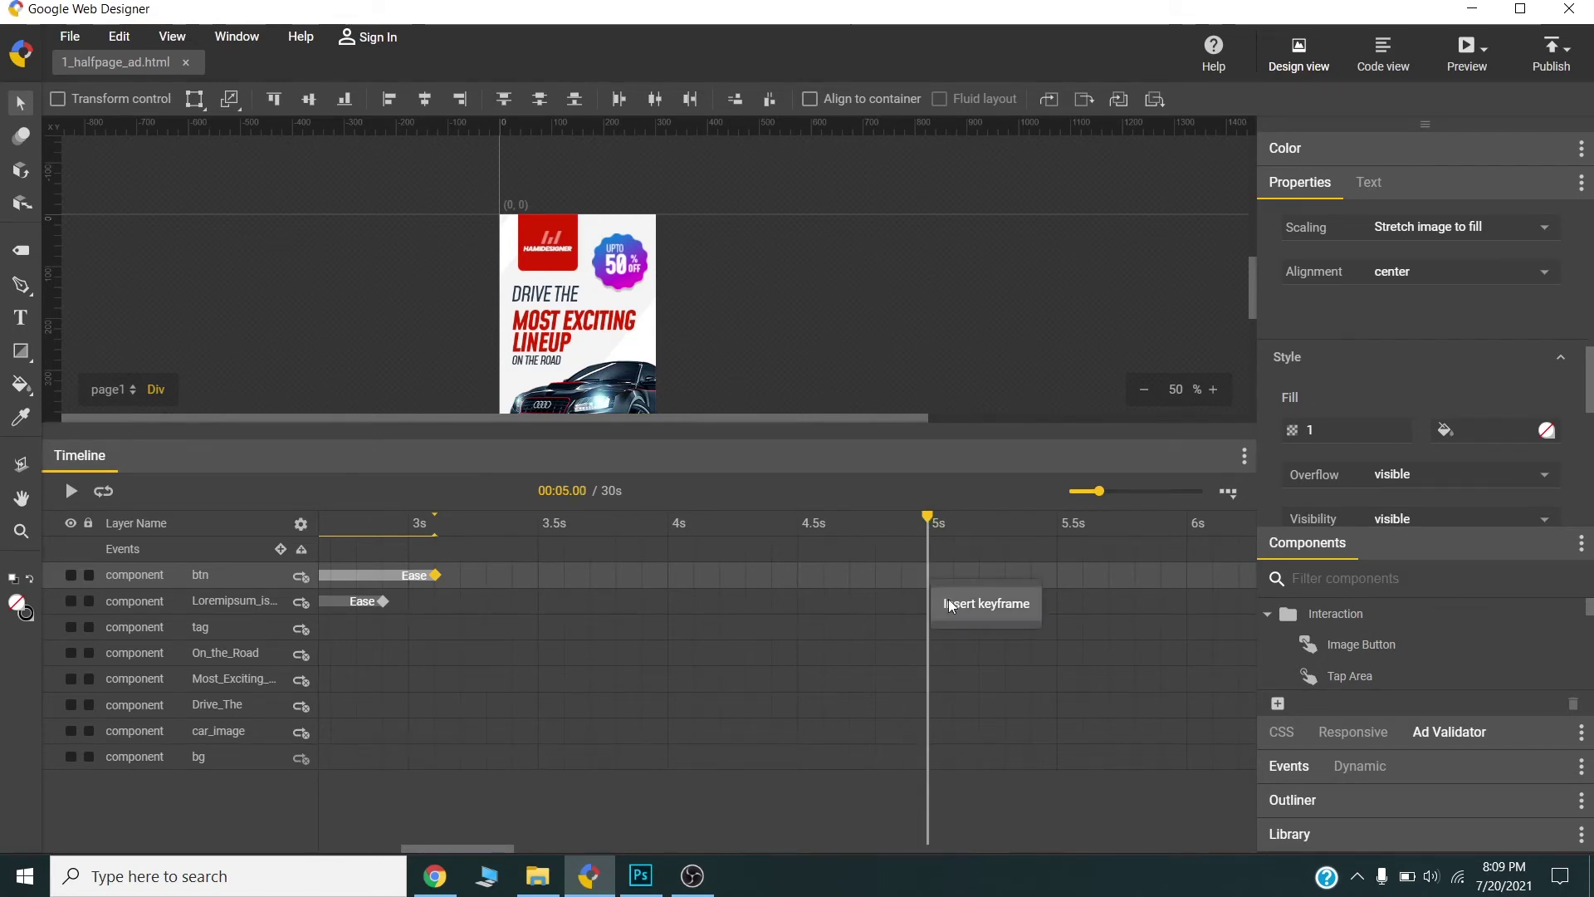
click(950, 605)
right_click(954, 573)
key(Escape)
key(F6)
scroll(1413, 328, up, 3)
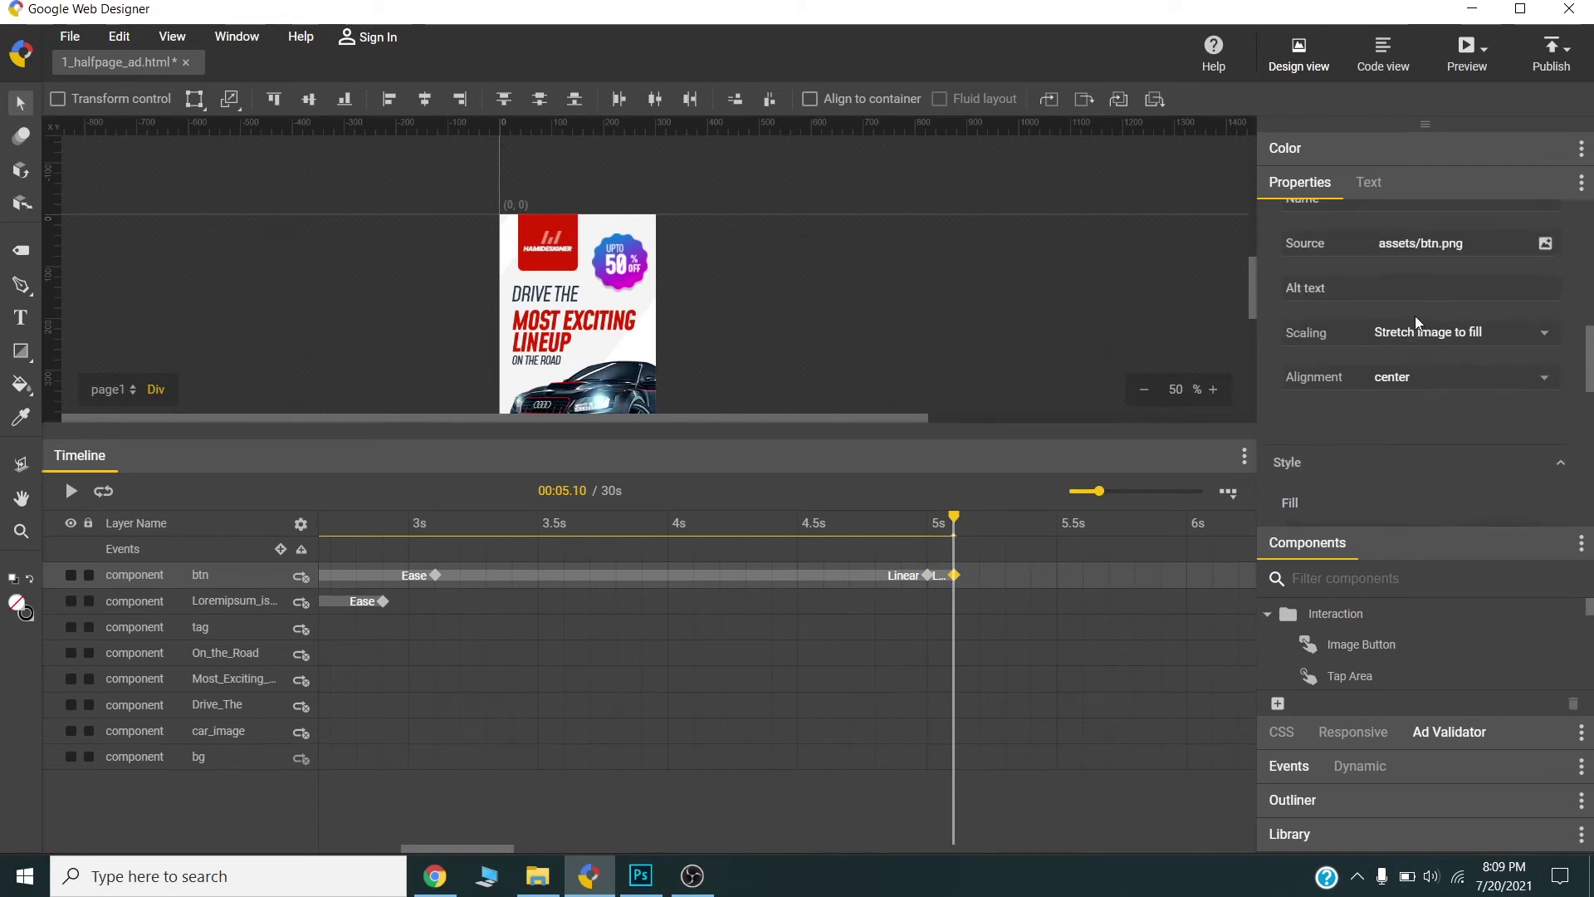
scroll(1415, 320, up, 5)
scroll(1352, 402, down, 1)
click(1352, 403)
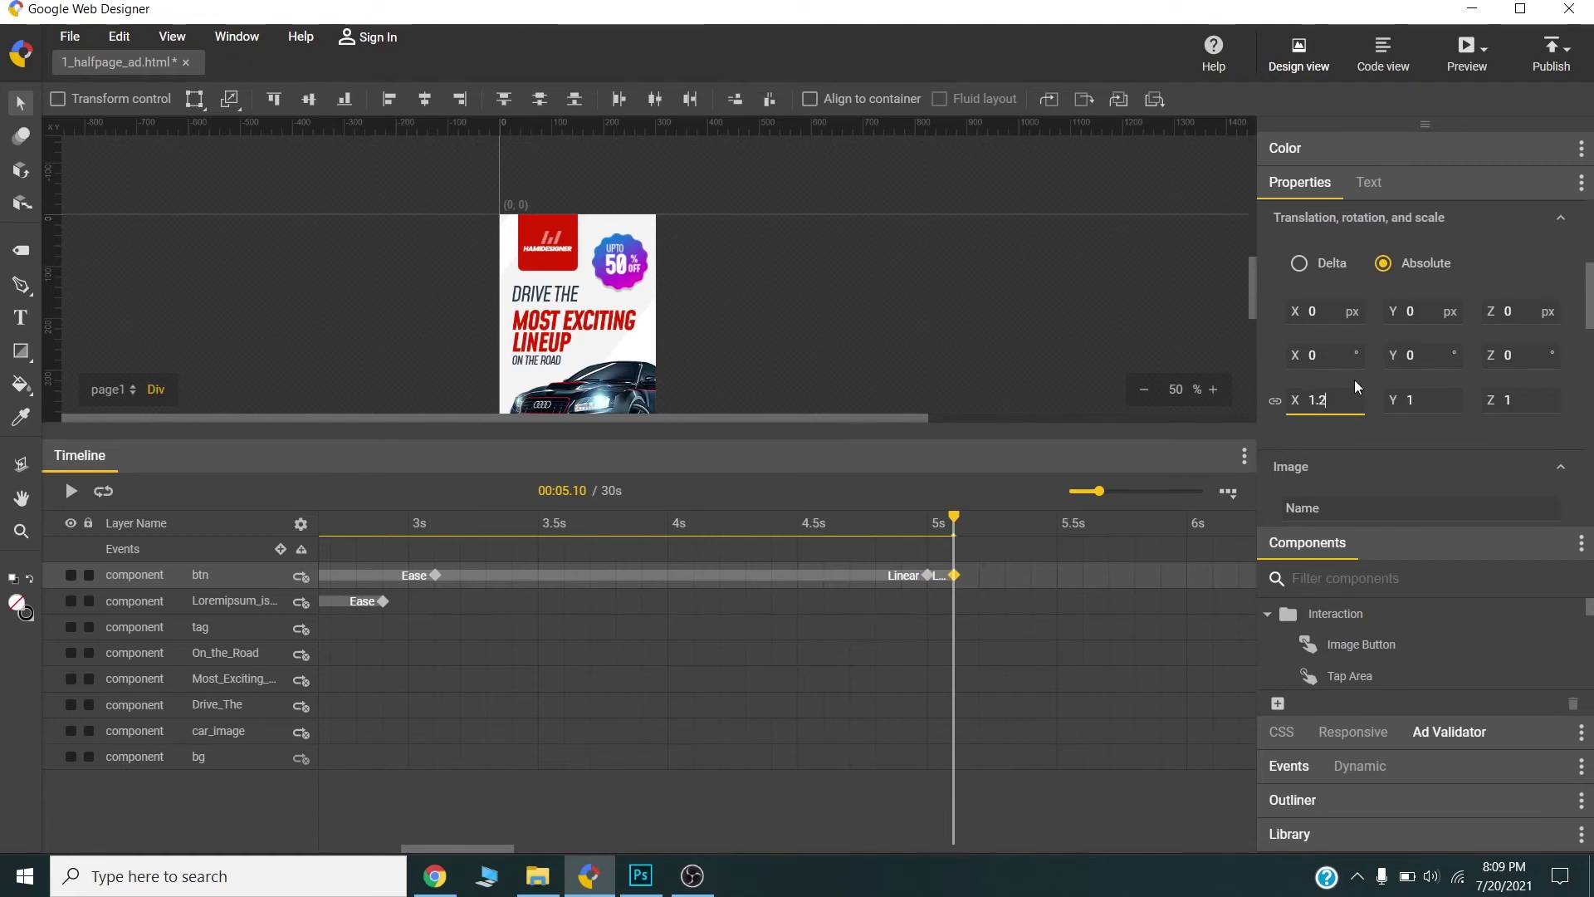
key(Tab)
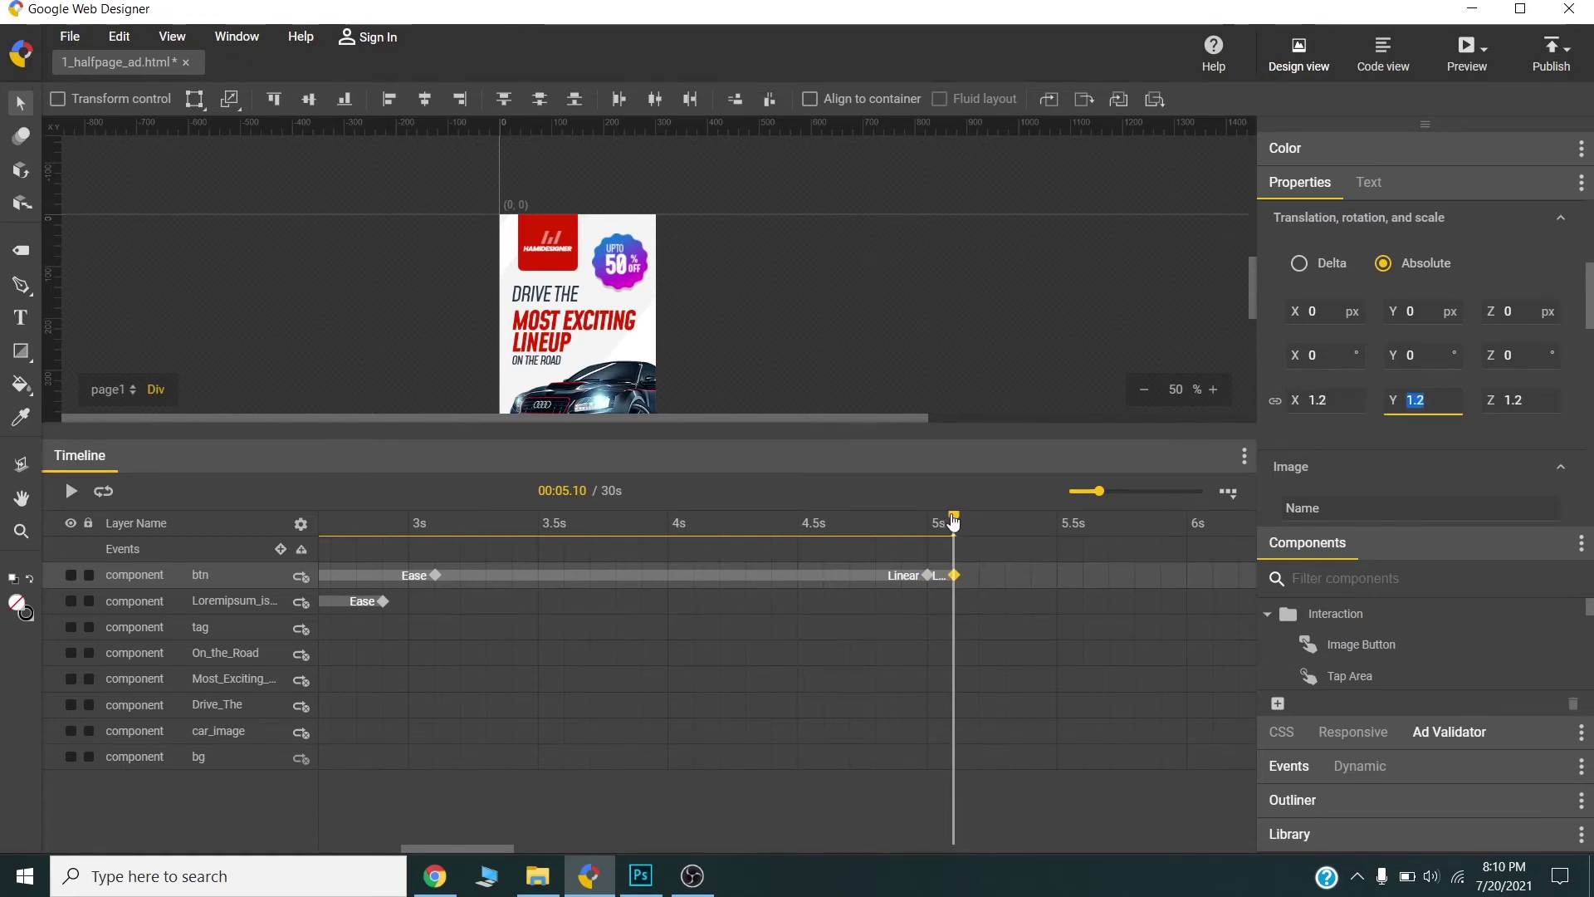
- Set btn scale keyframes at 5.2 s (1), 5.3 s (1.2) and 5.4 s (1)
drag(968, 548, 979, 546)
right_click(979, 566)
click(996, 600)
click(1338, 390)
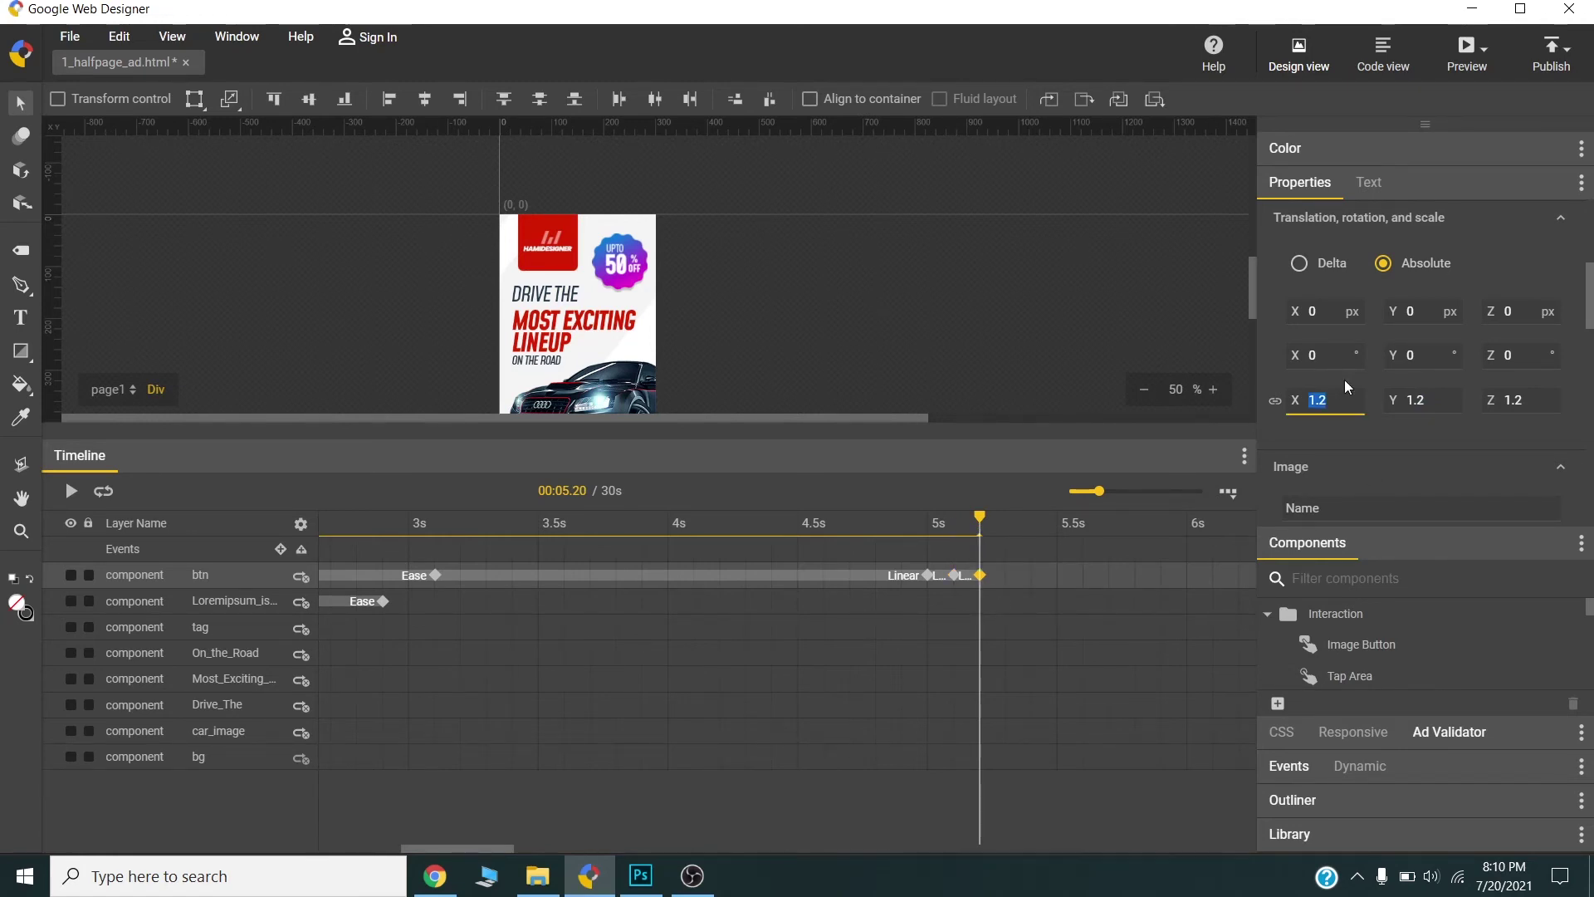
text(1)
key(Return)
drag(980, 518, 1007, 527)
click(1329, 402)
text(1.2)
key(Return)
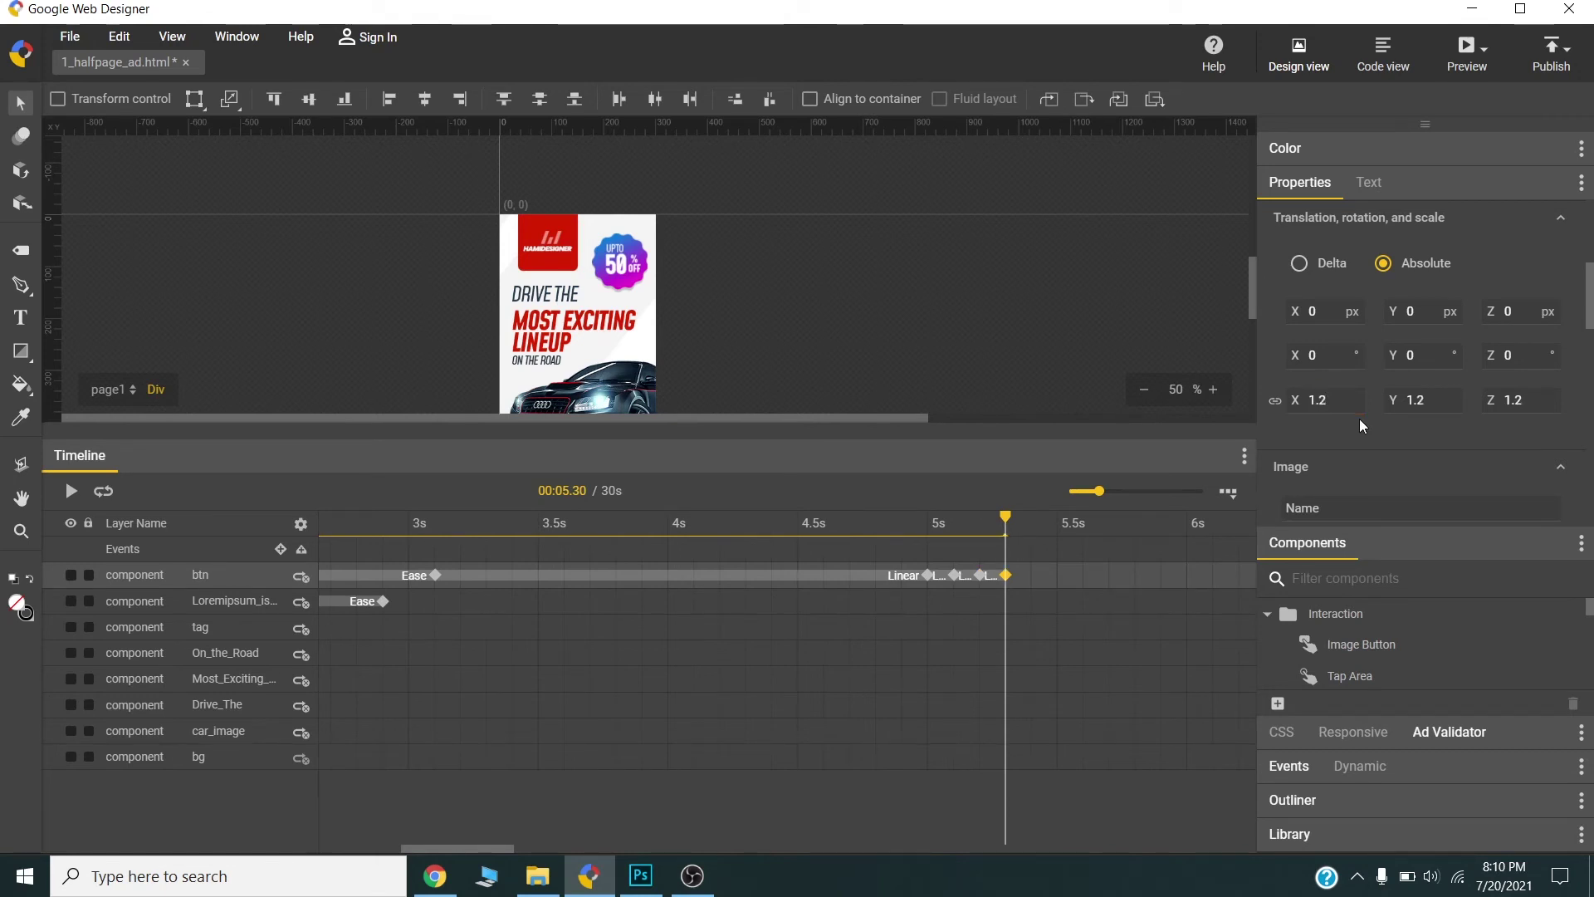
drag(1006, 523, 1034, 531)
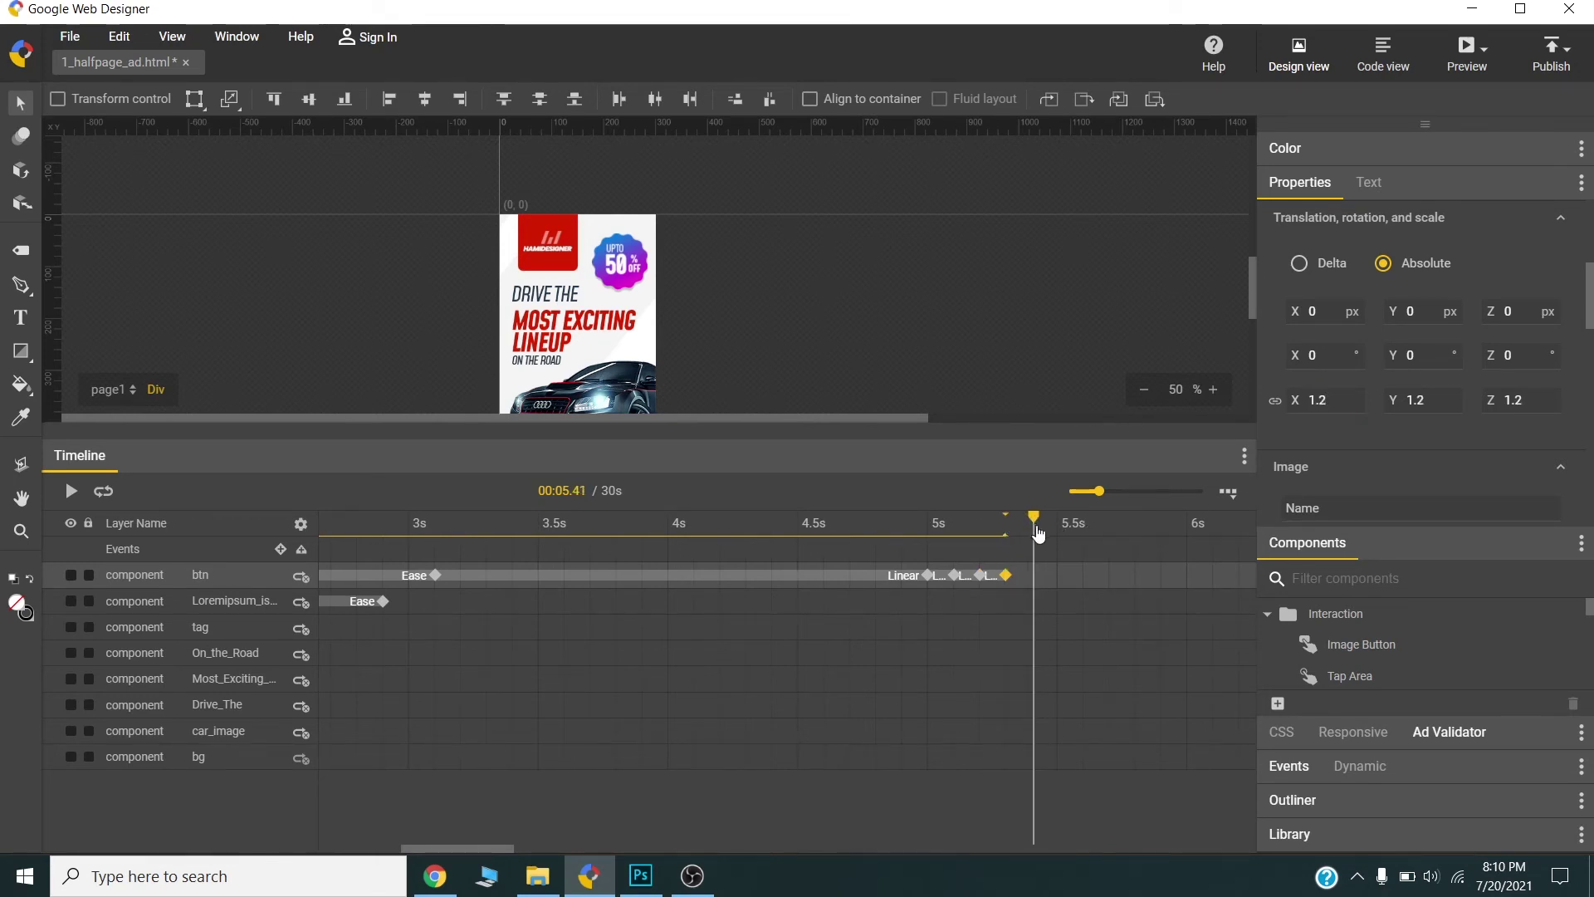
click(1338, 407)
text(1)
key(Return)
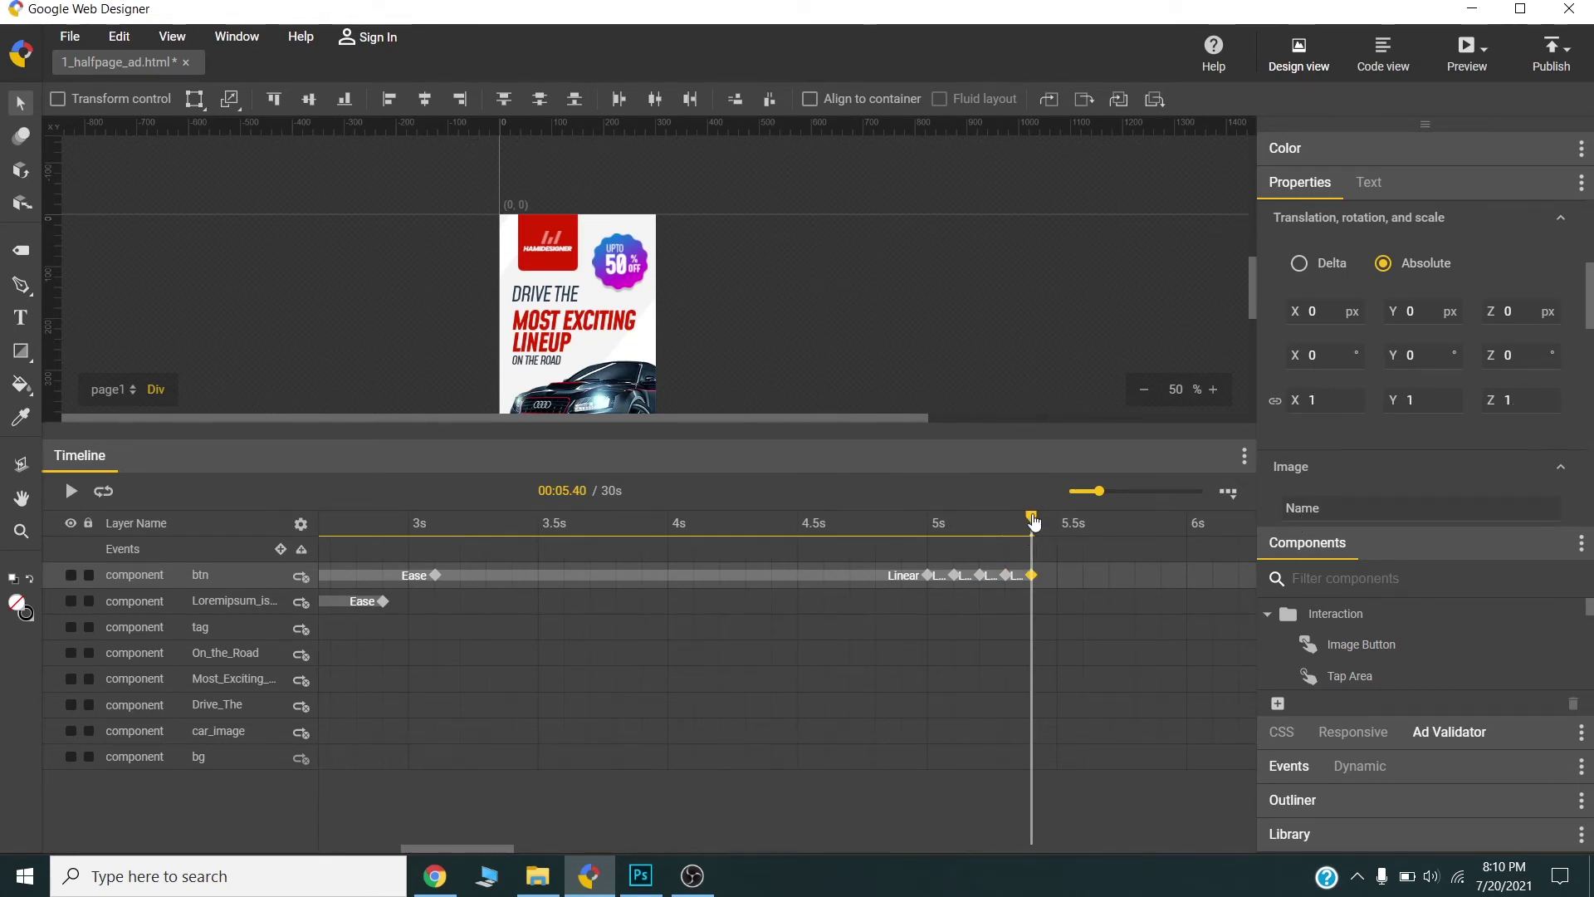
- Apply Ease easing to each btn pulse segment between 5.1 s and 5.4 s
drag(1033, 521, 954, 524)
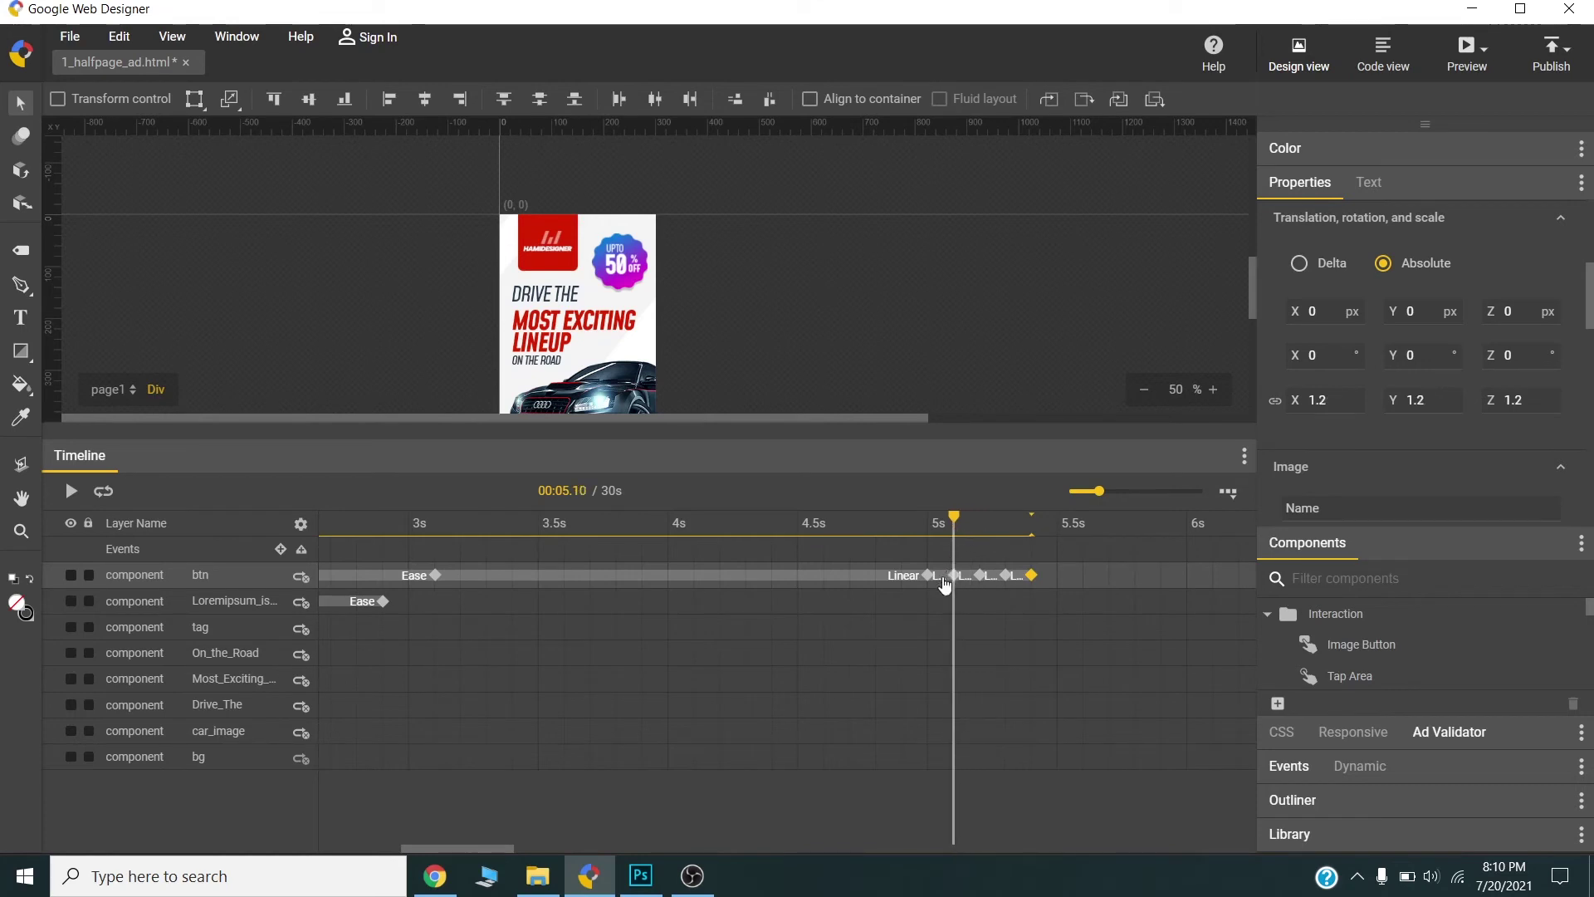
right_click(945, 581)
click(975, 472)
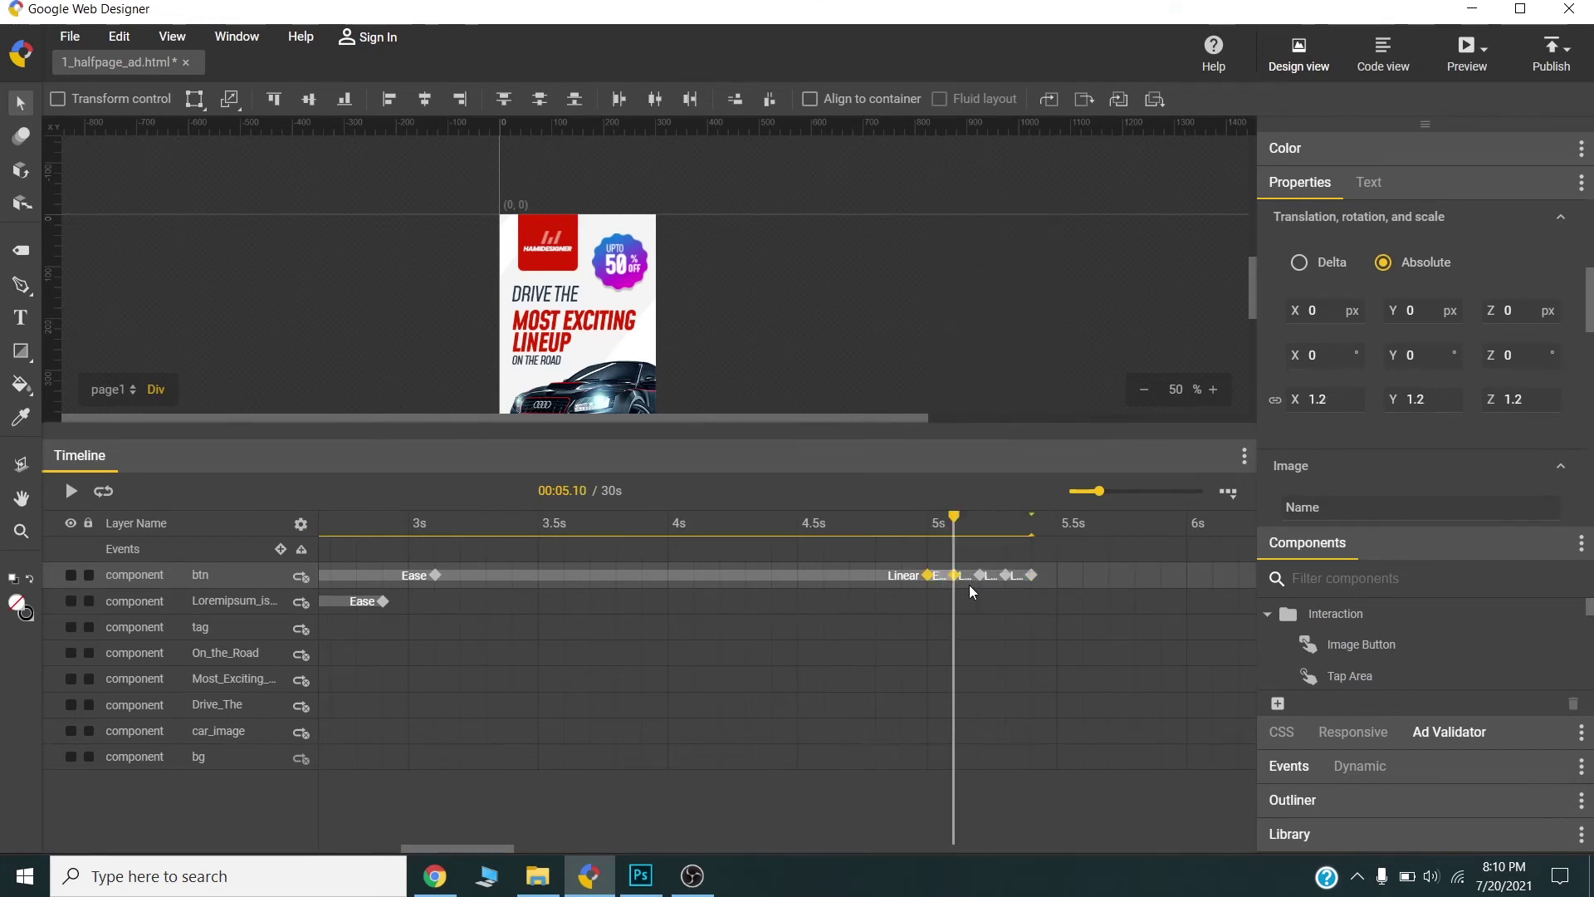
click(980, 576)
right_click(980, 575)
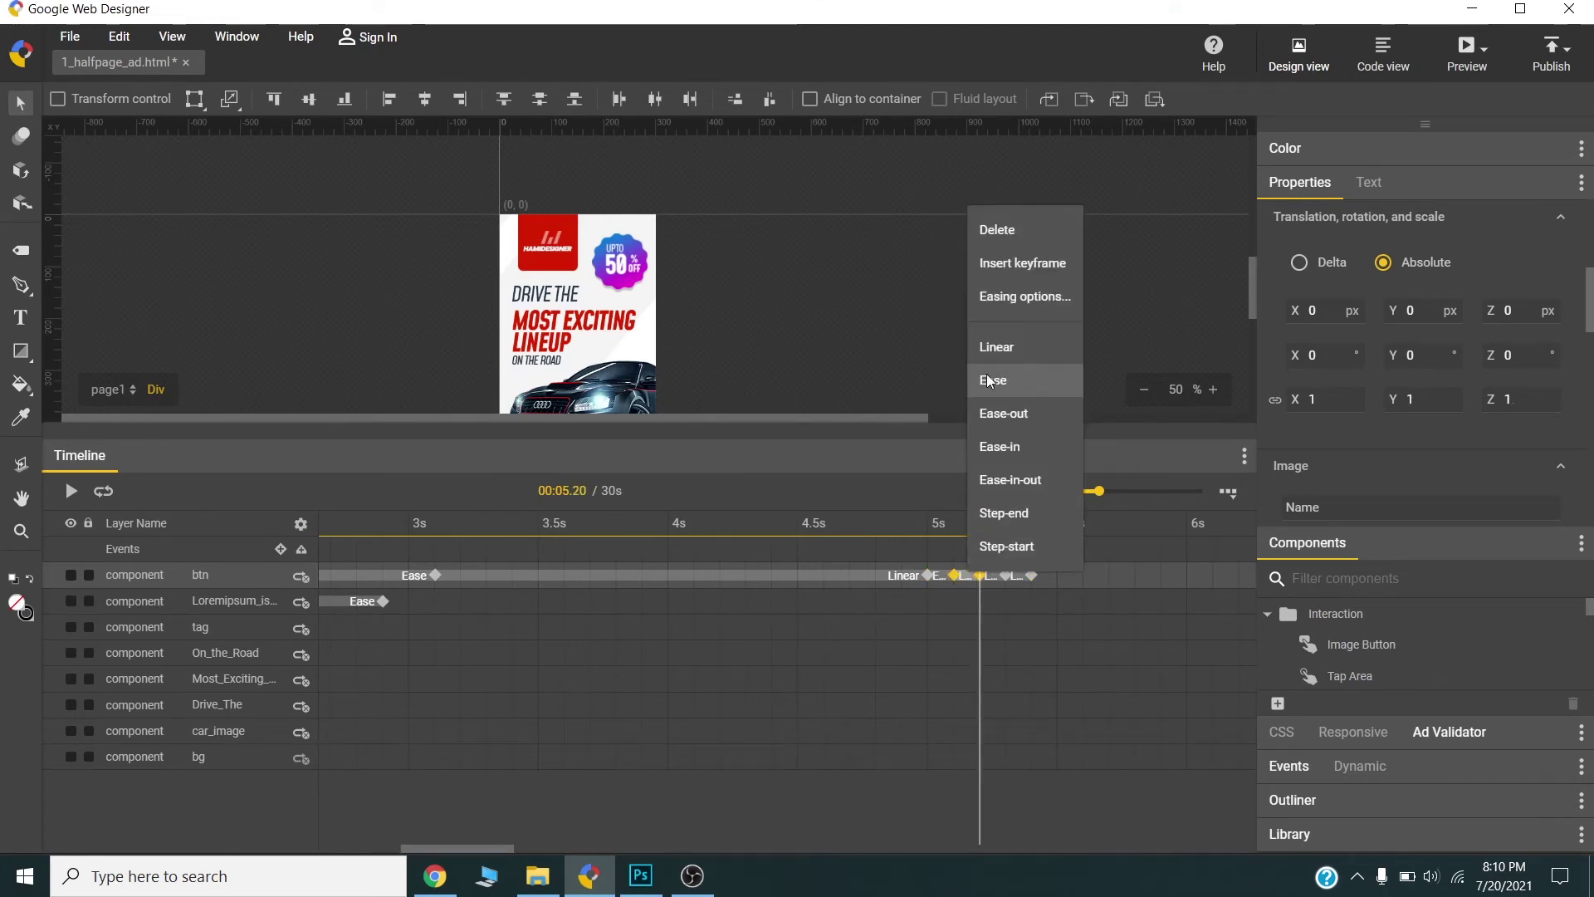
click(989, 381)
right_click(994, 574)
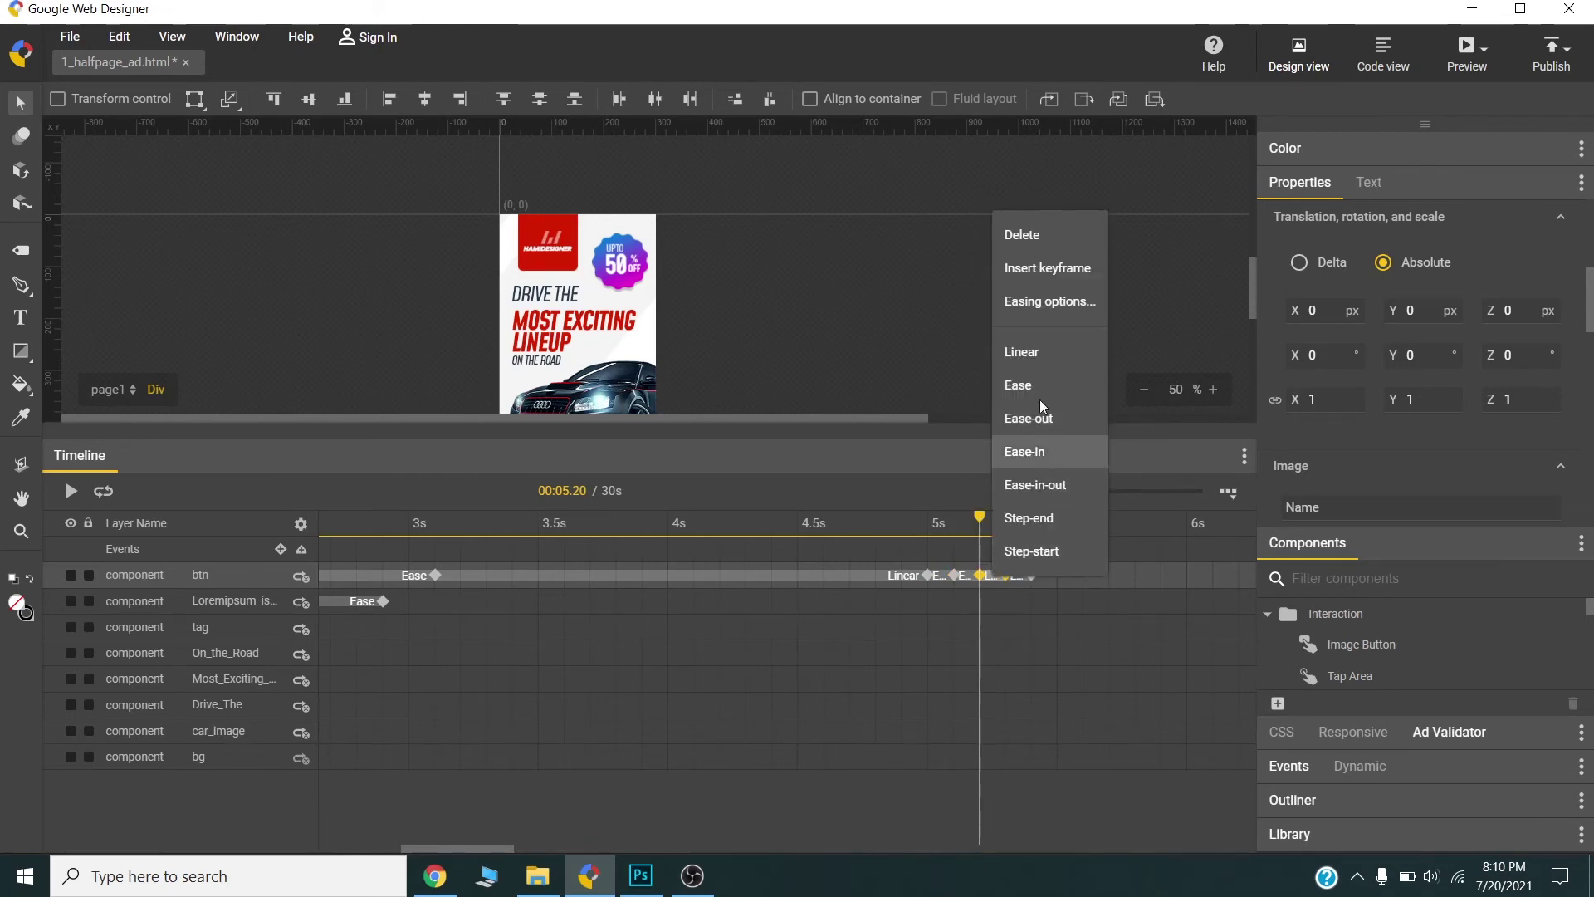
click(1040, 385)
click(1030, 575)
right_click(1030, 575)
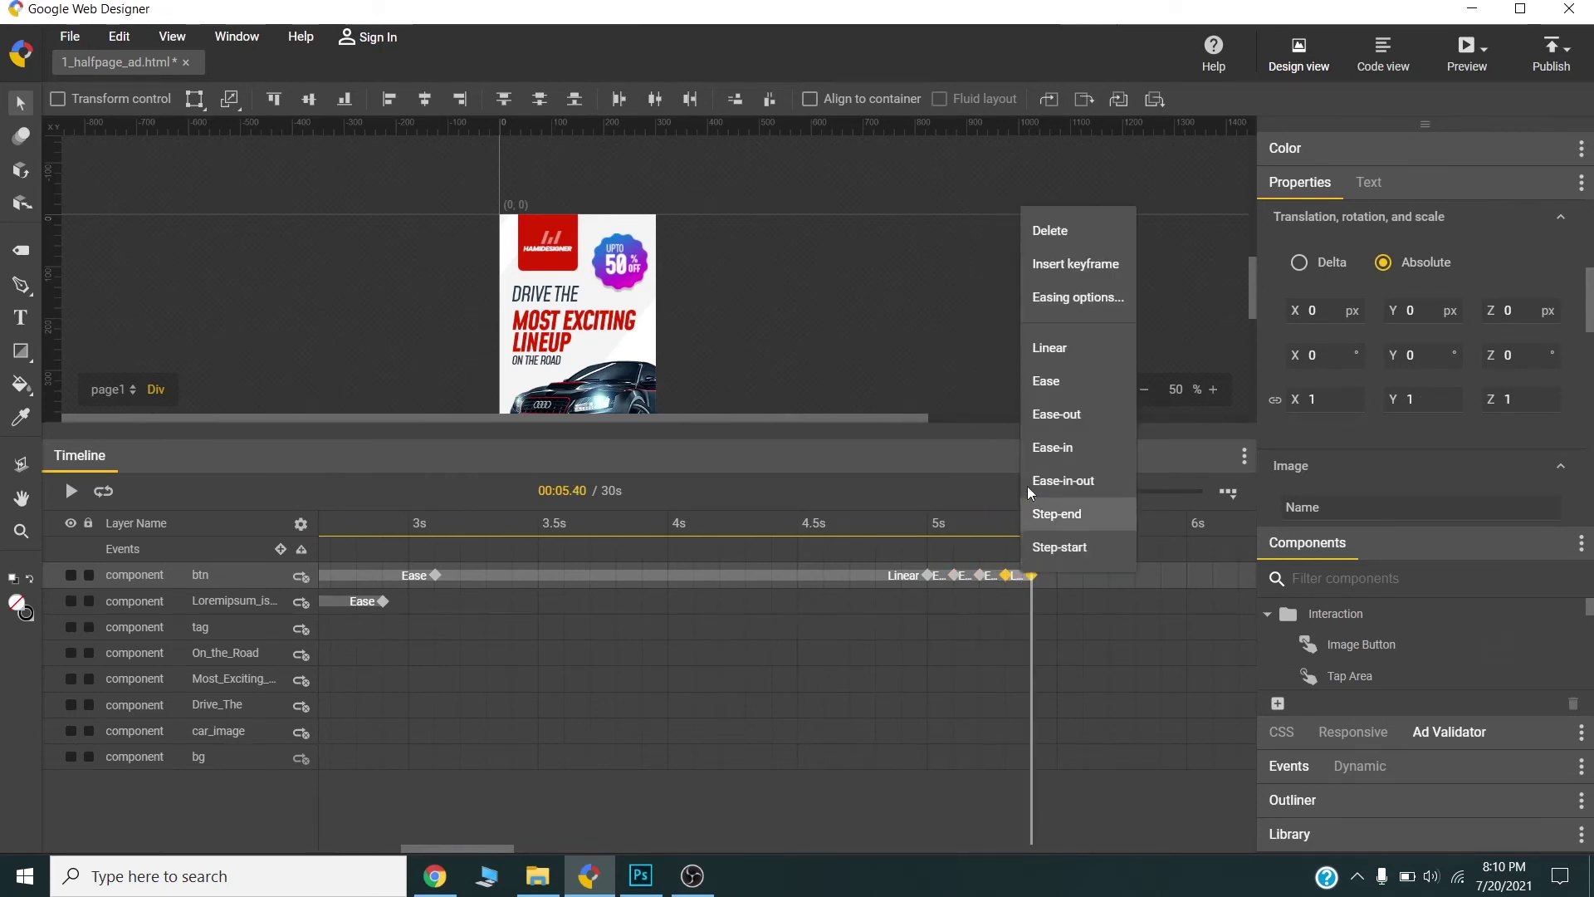
click(1038, 379)
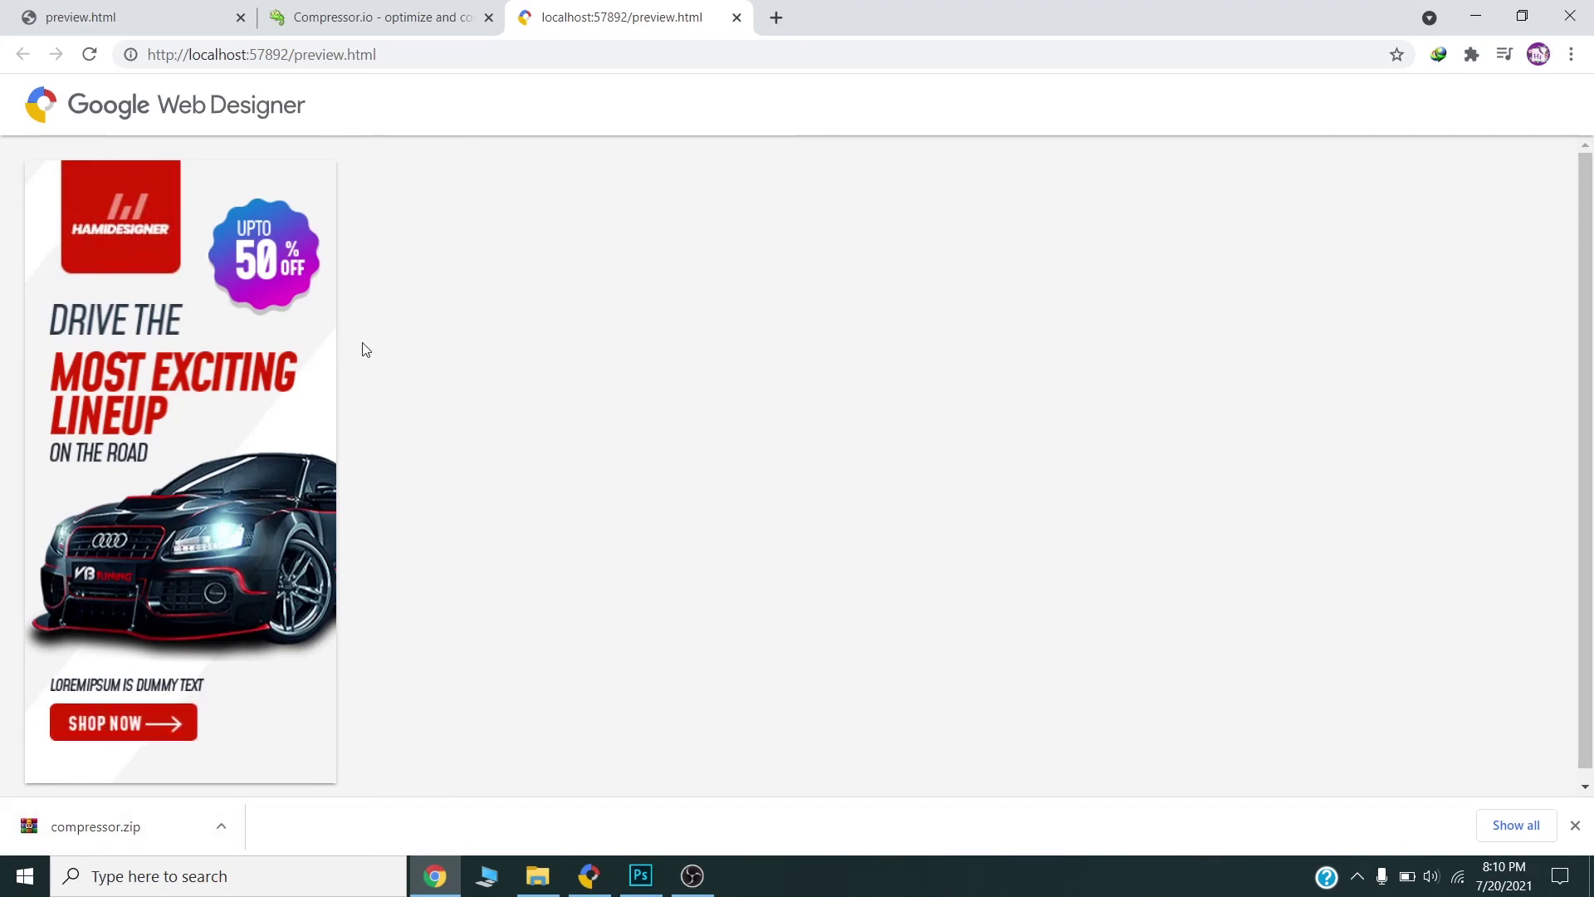
- Close the localhost ad preview tab in Chrome
middle_click(610, 7)
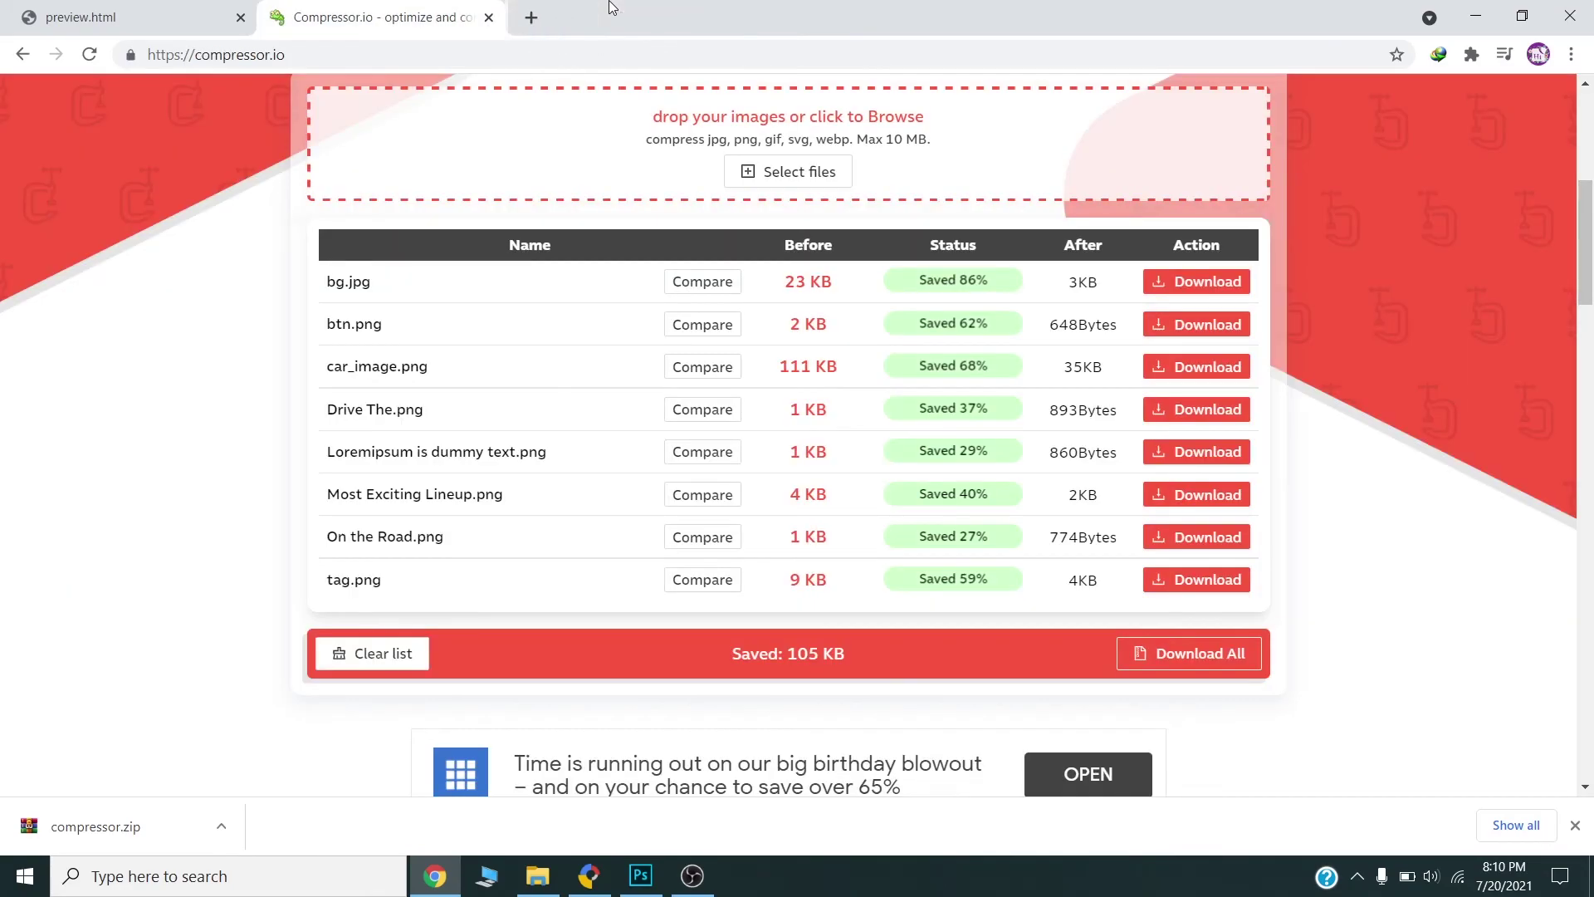
click(590, 876)
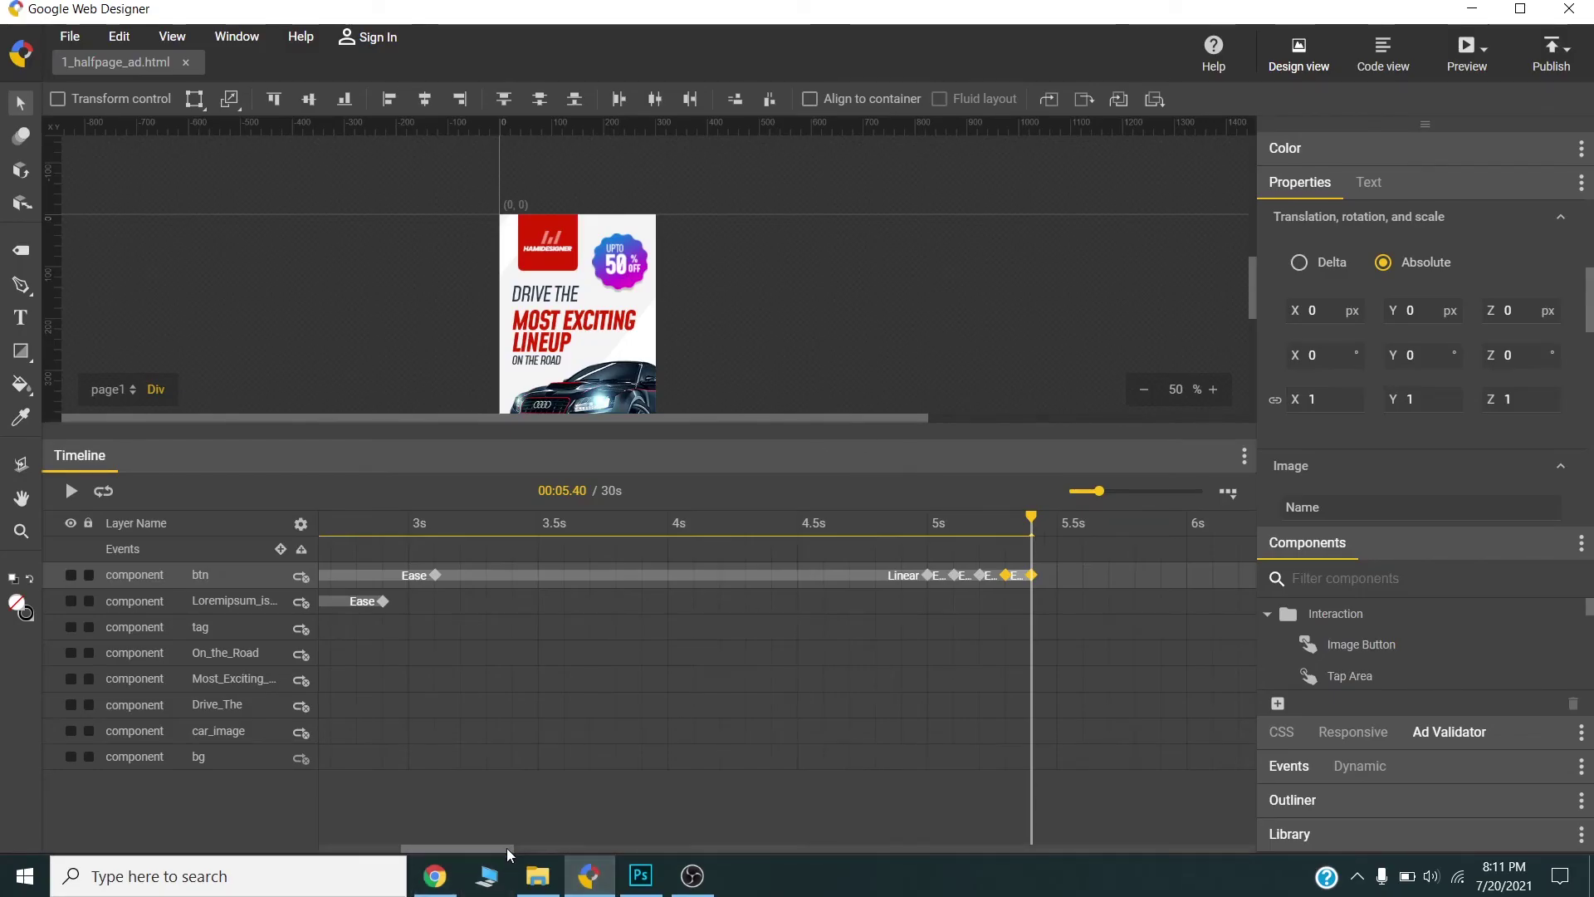
drag(506, 848, 501, 849)
drag(1098, 492, 1076, 499)
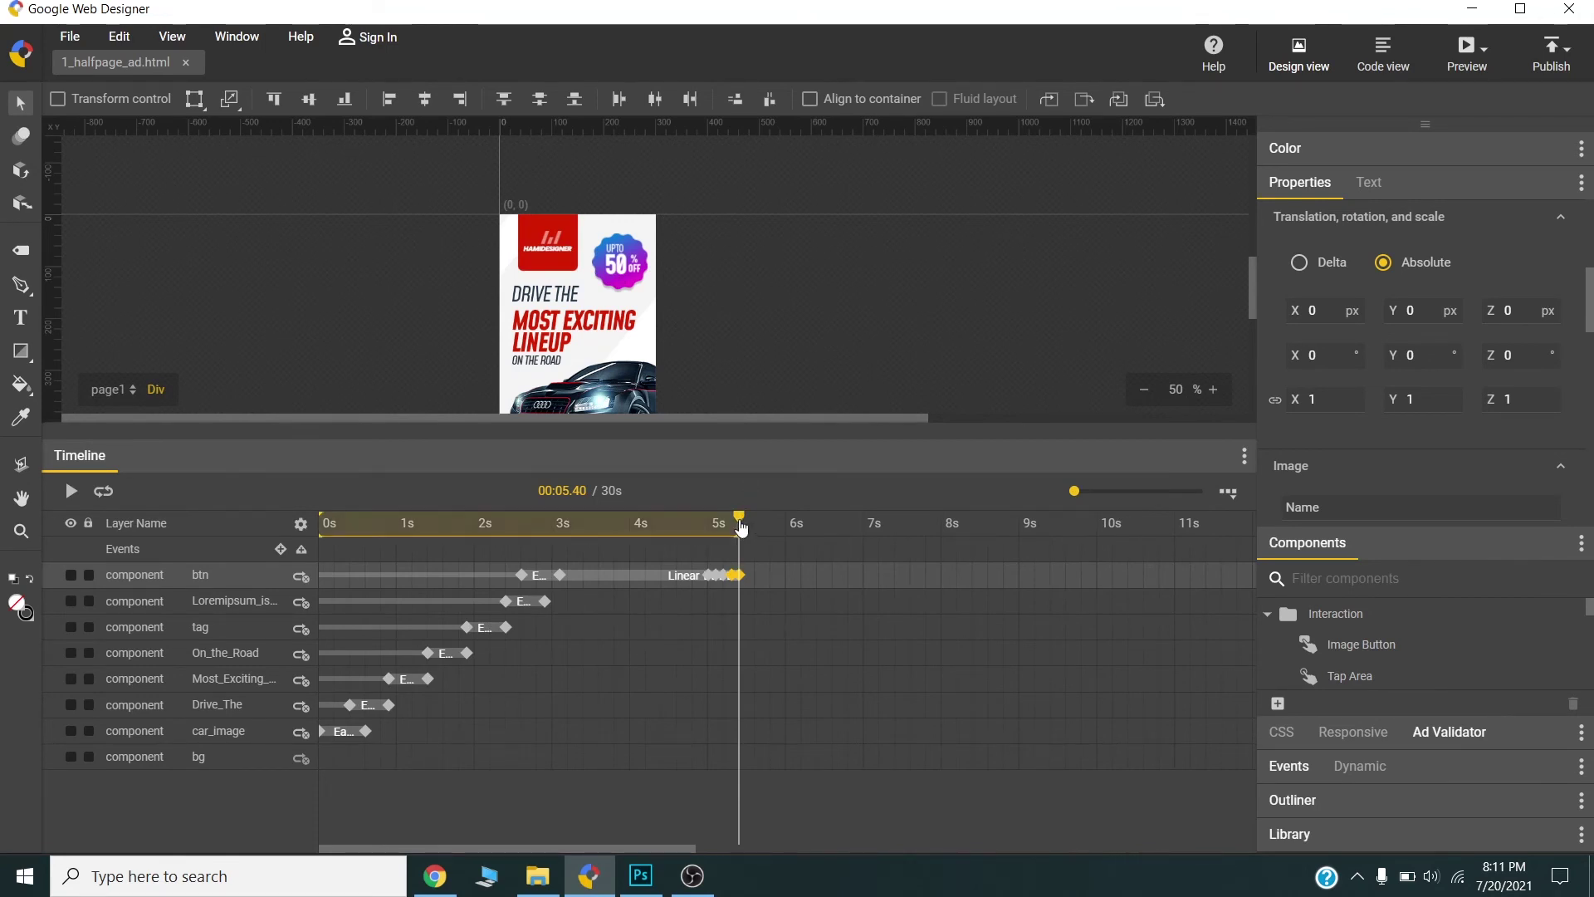
drag(739, 516, 247, 497)
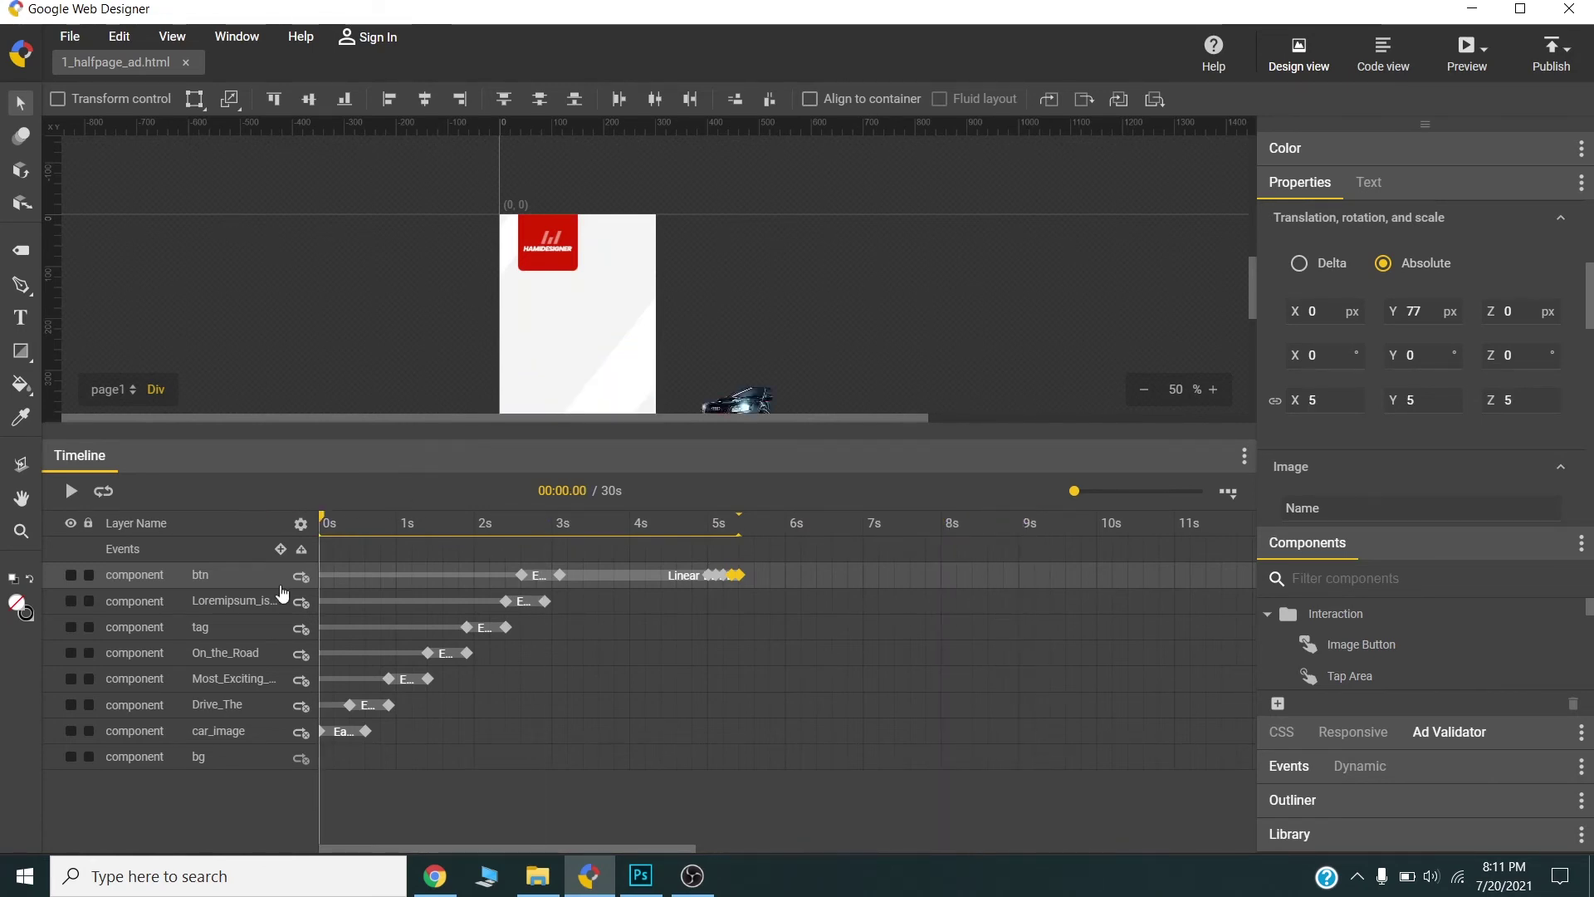
- Add a timeline label named 'Repeat' at 0 s
right_click(326, 560)
click(352, 611)
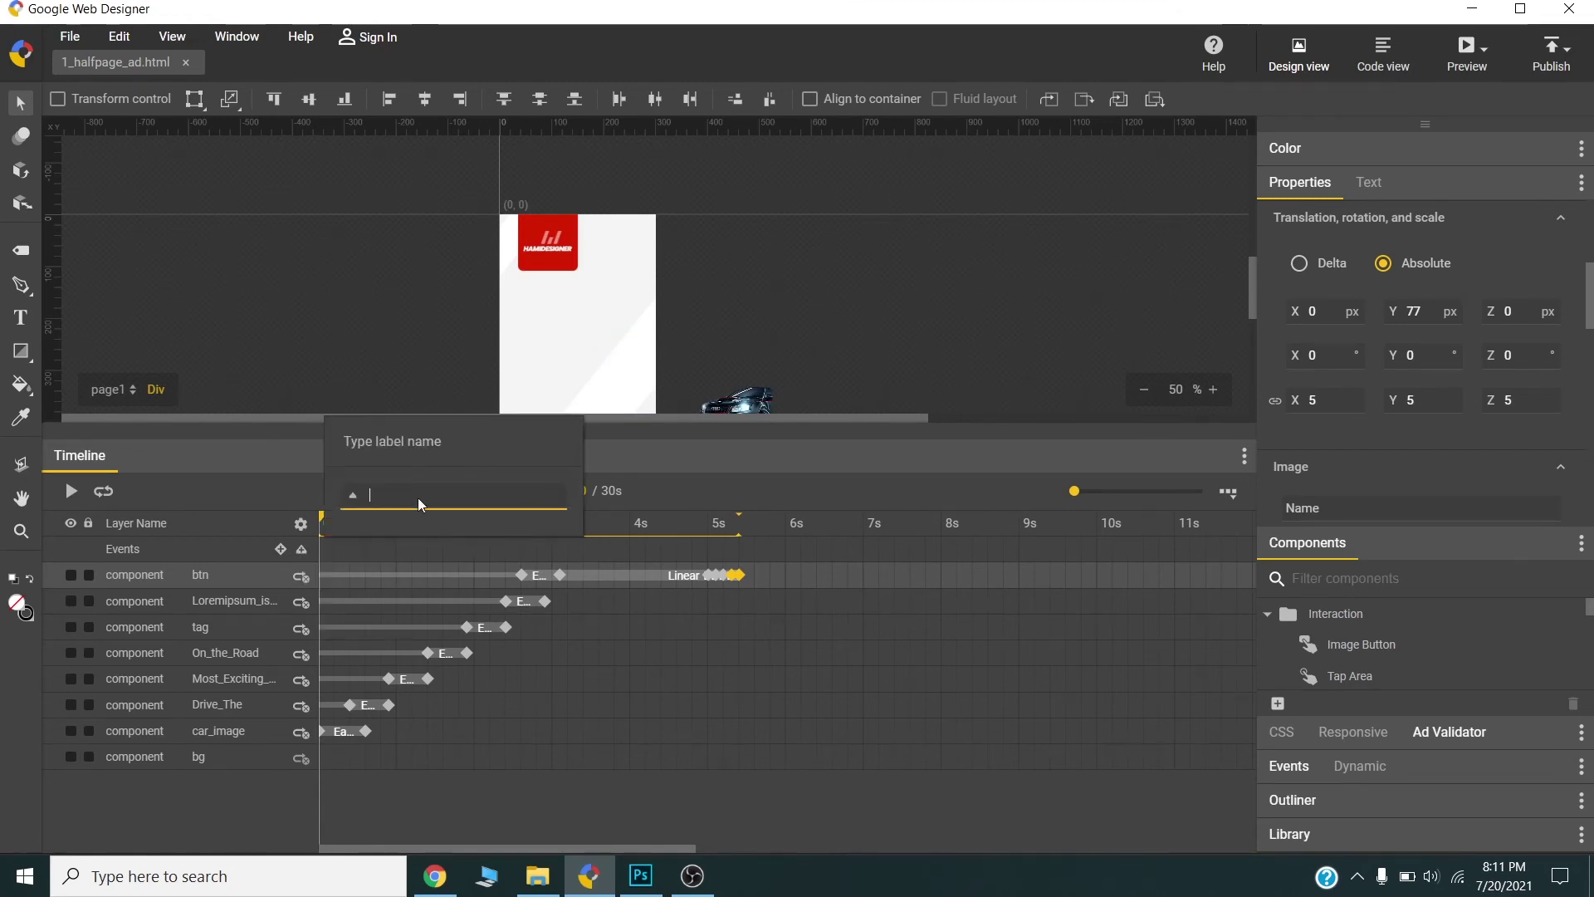
text(Re)
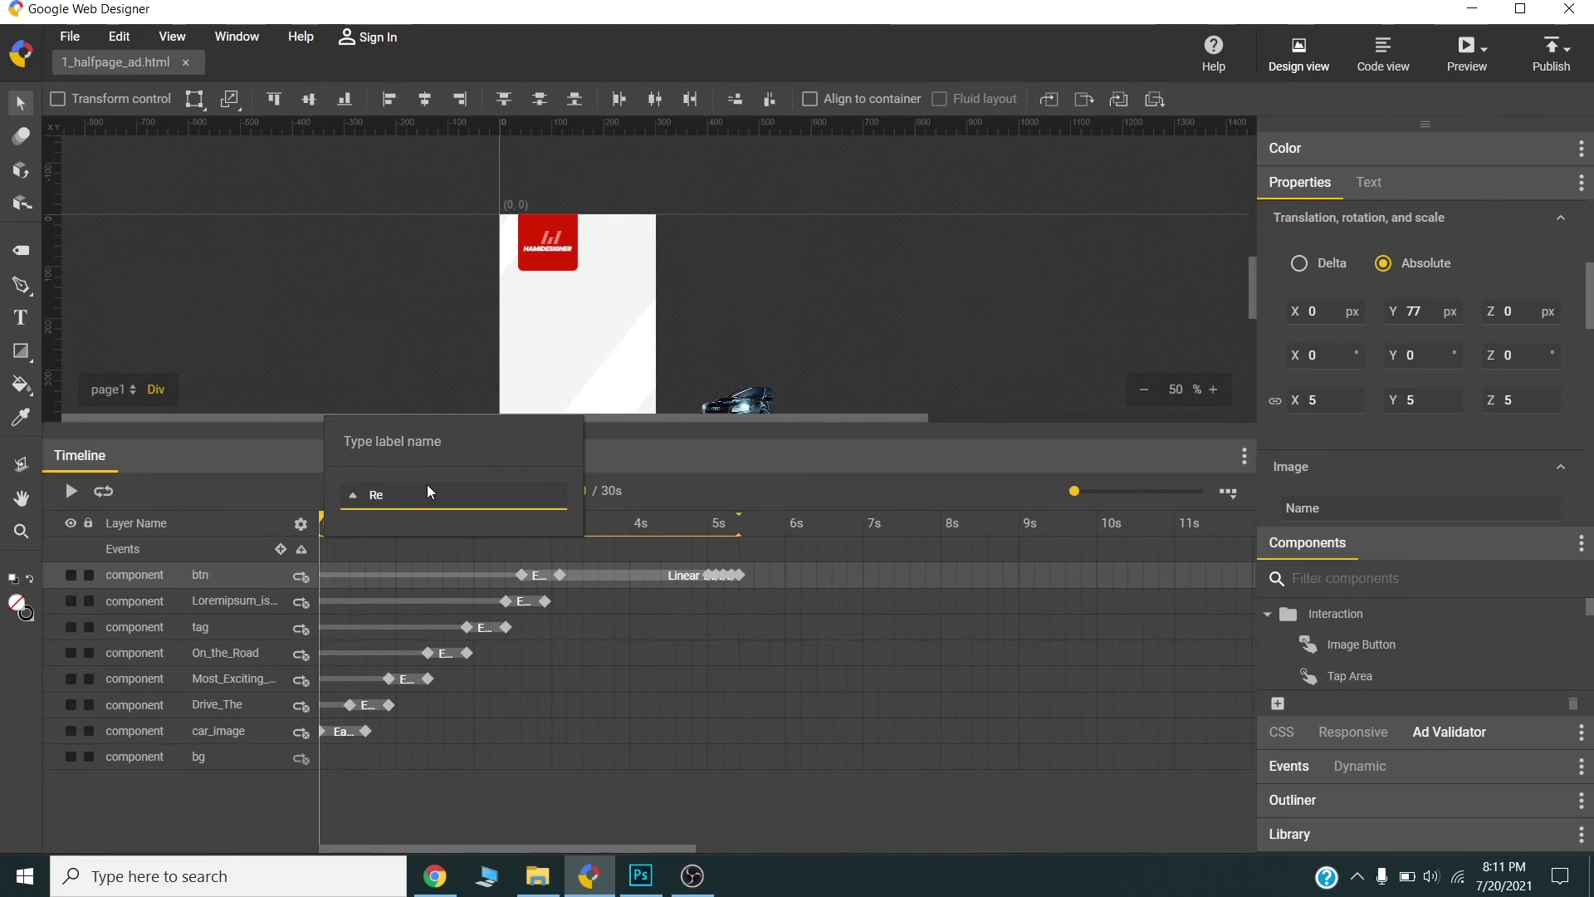
text(peat)
key(Return)
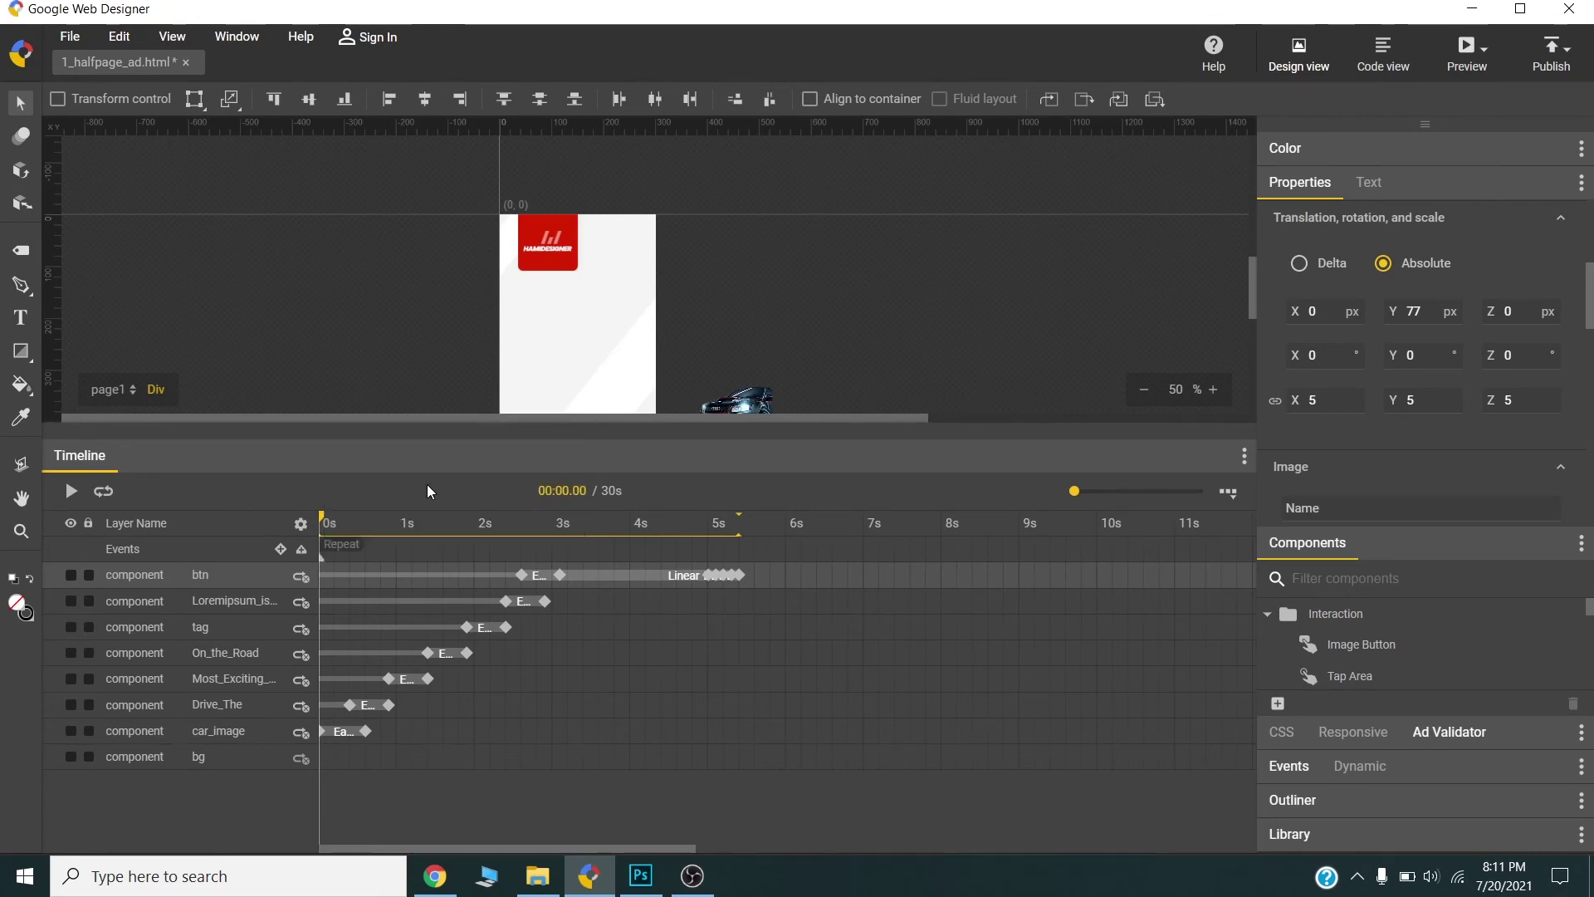
- Add a 9 s event running gotoAndPlayNTimes on page1 to label Repeat, 2 times
click(1019, 560)
right_click(1019, 560)
click(1026, 576)
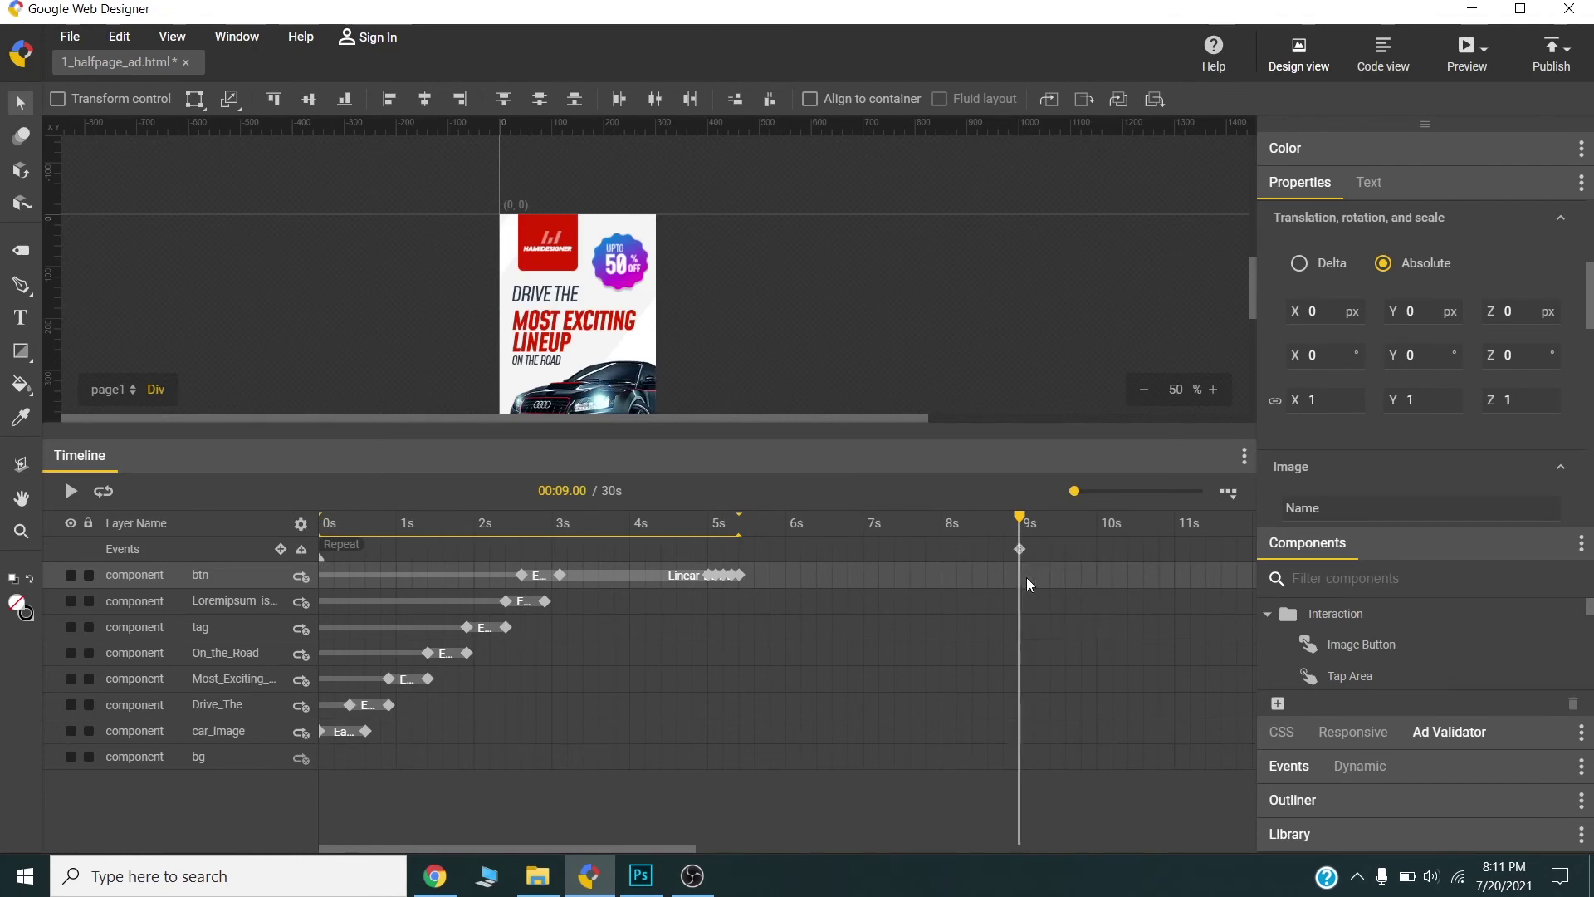
click(1020, 553)
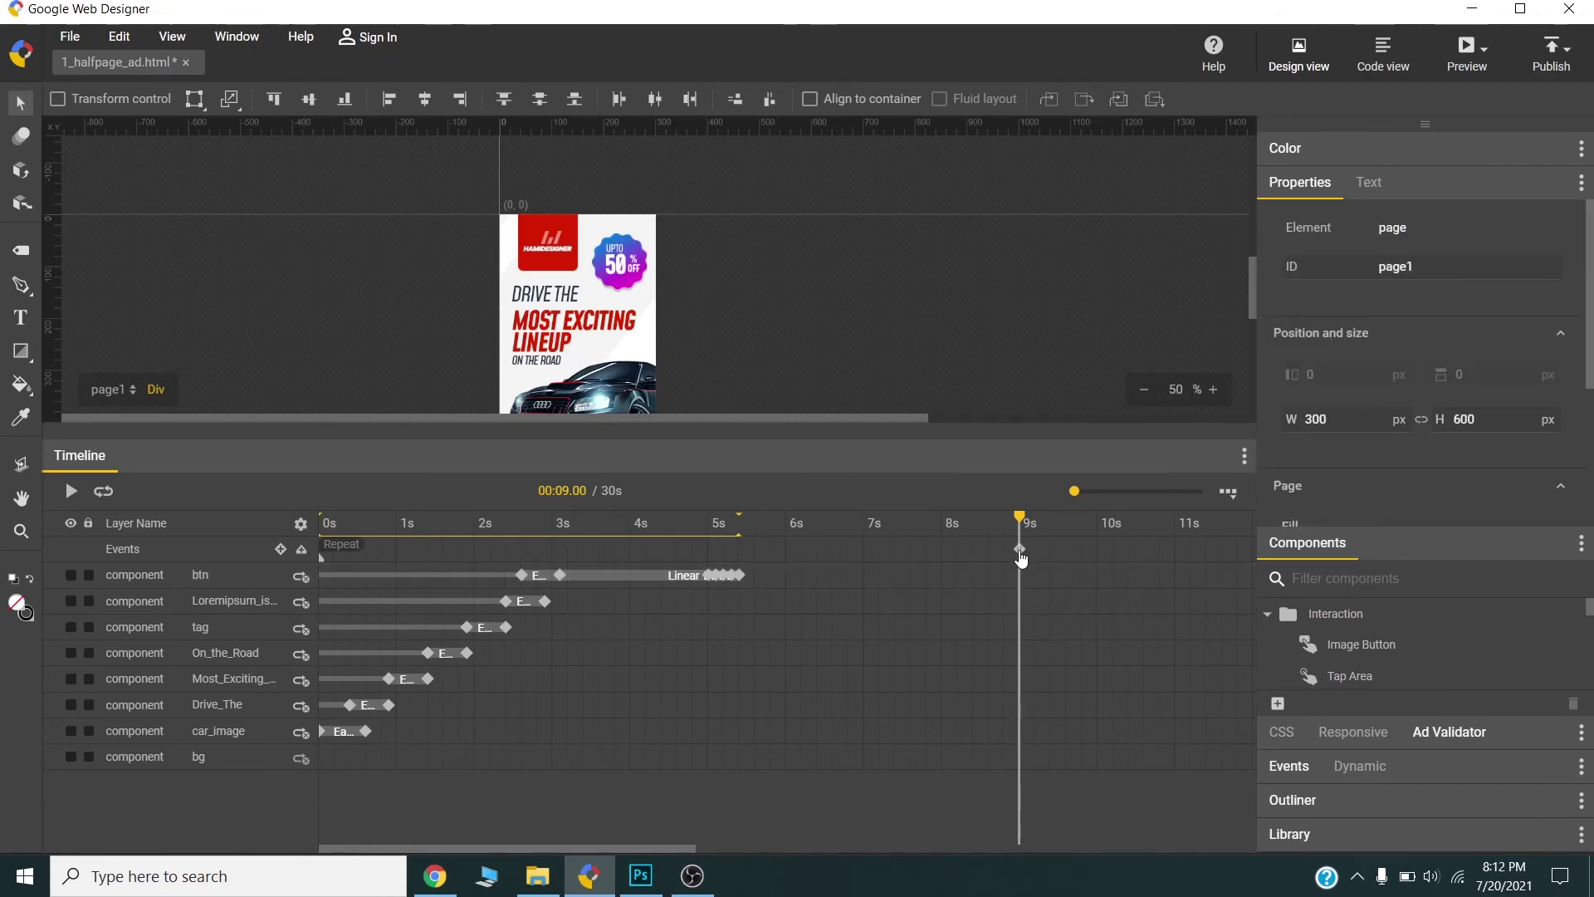
double_click(1021, 553)
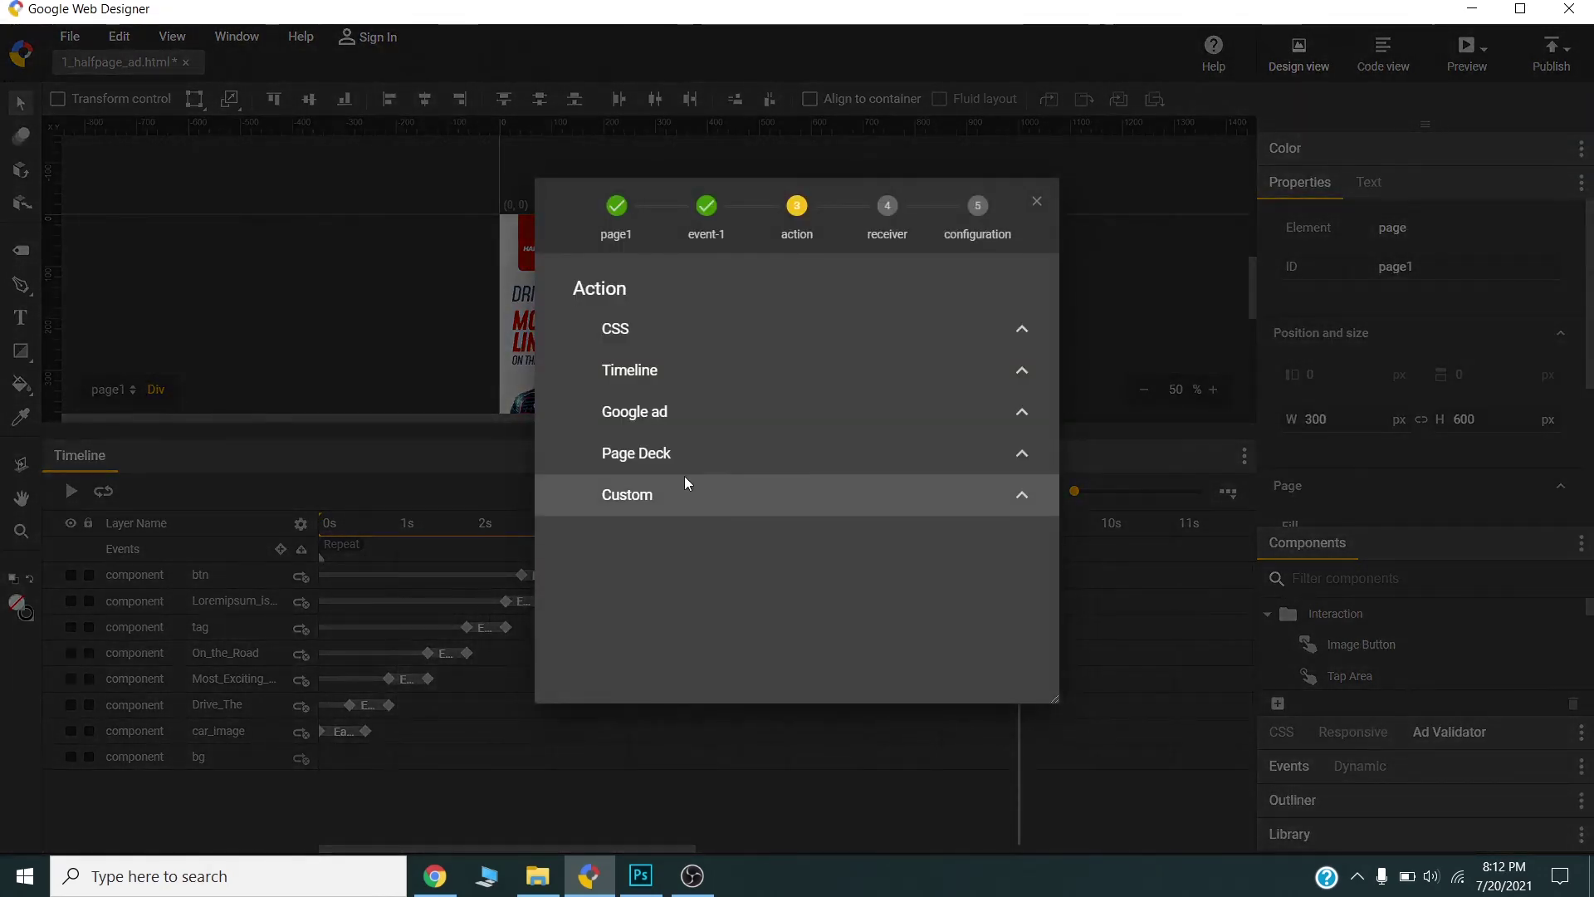
click(670, 366)
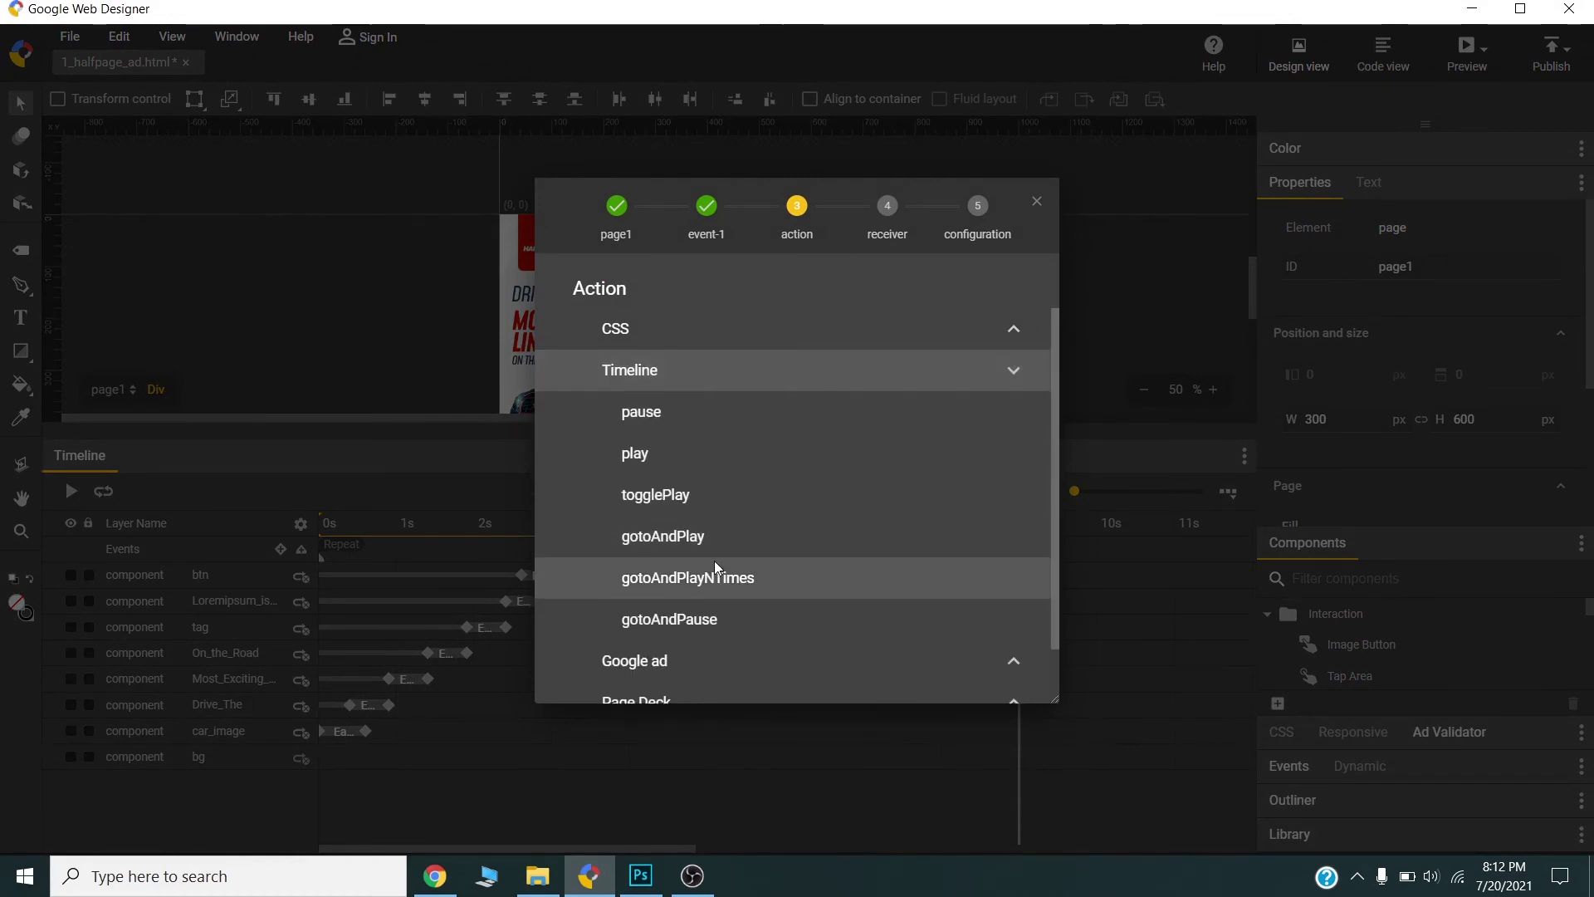
click(716, 575)
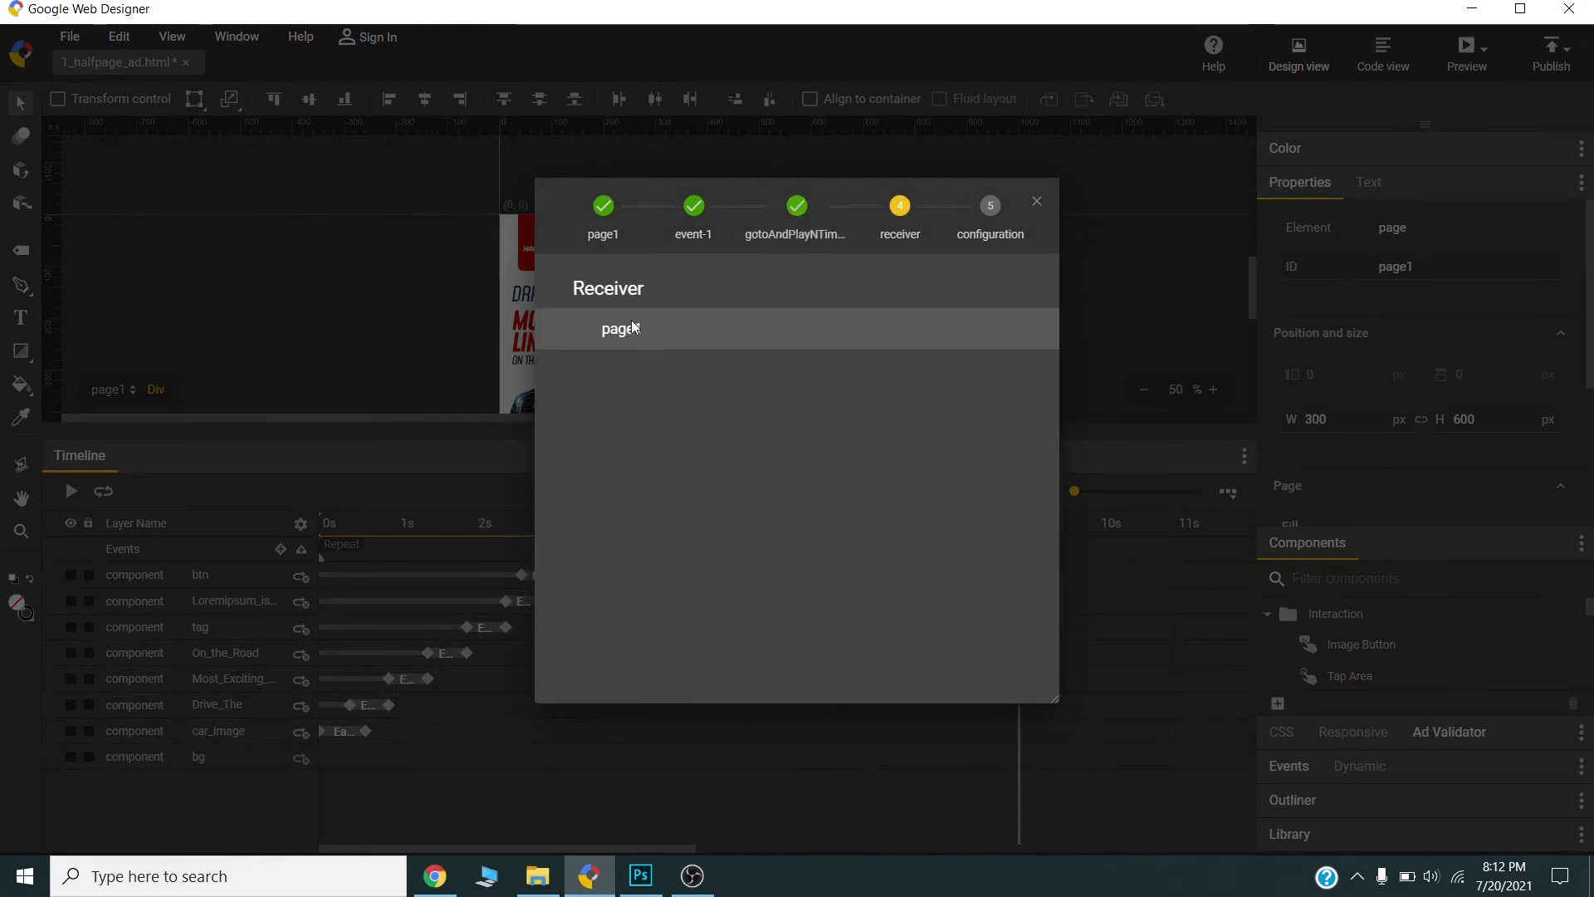
click(631, 324)
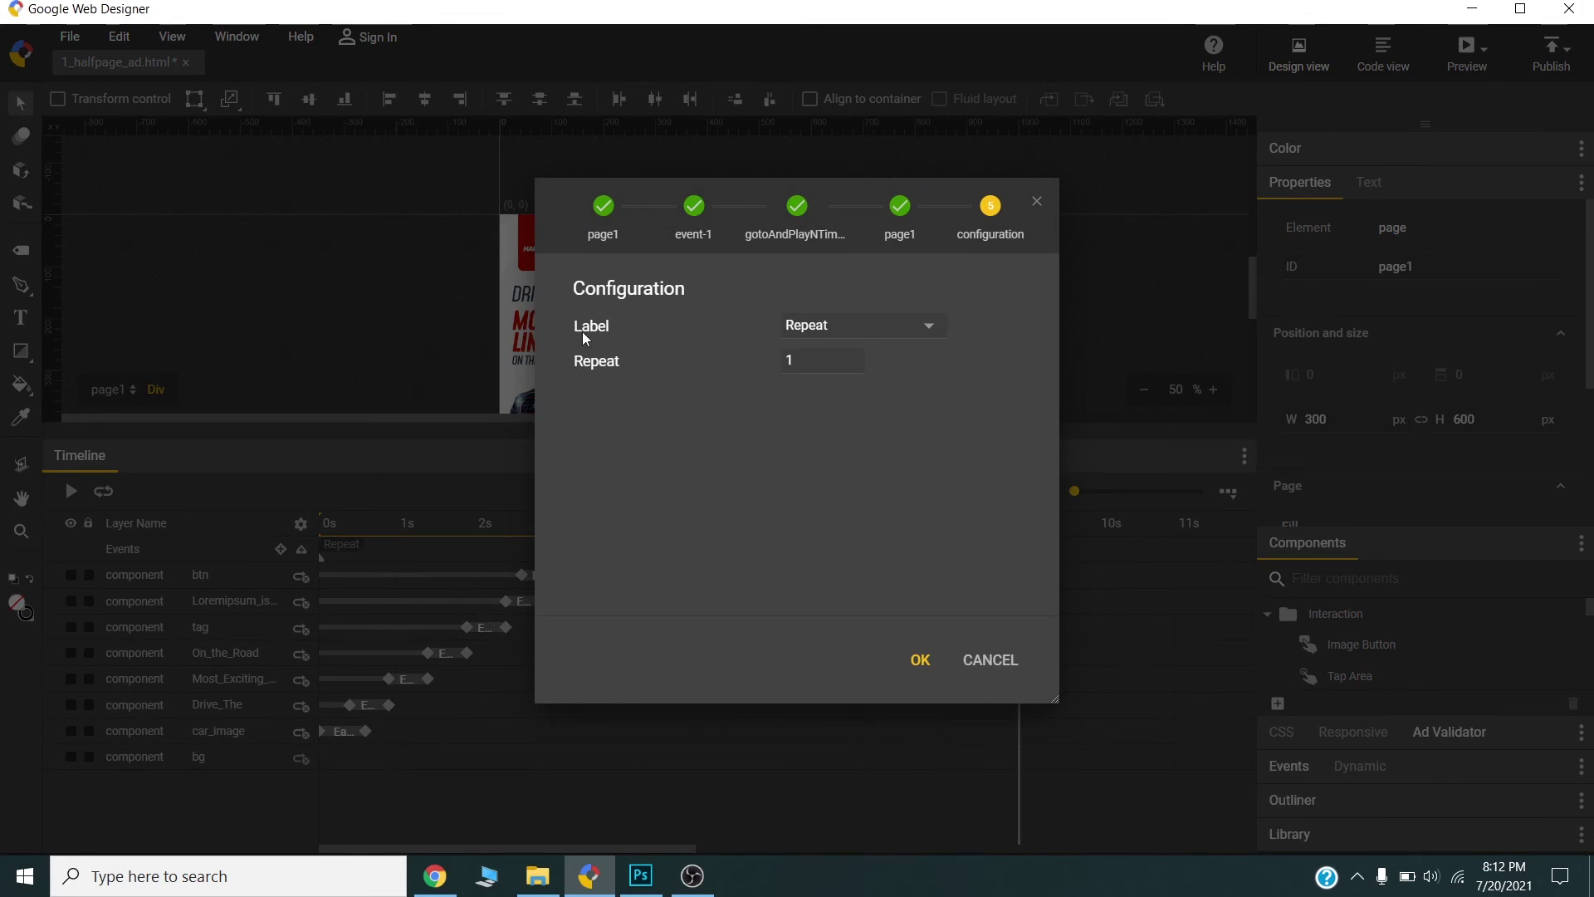
click(852, 354)
click(922, 660)
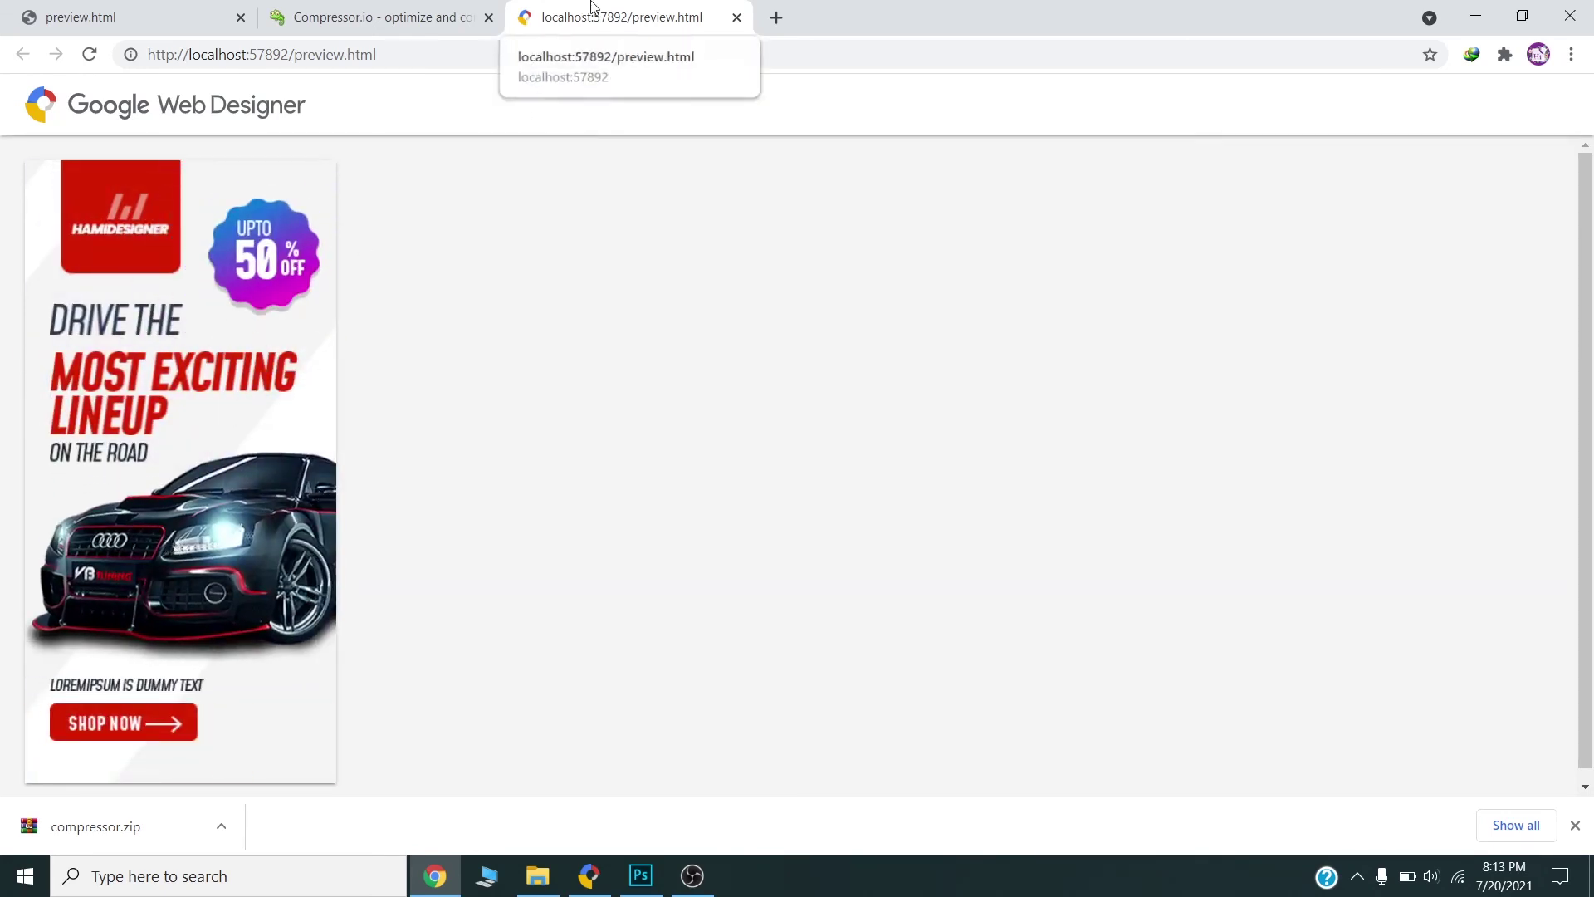
key(alt+Tab)
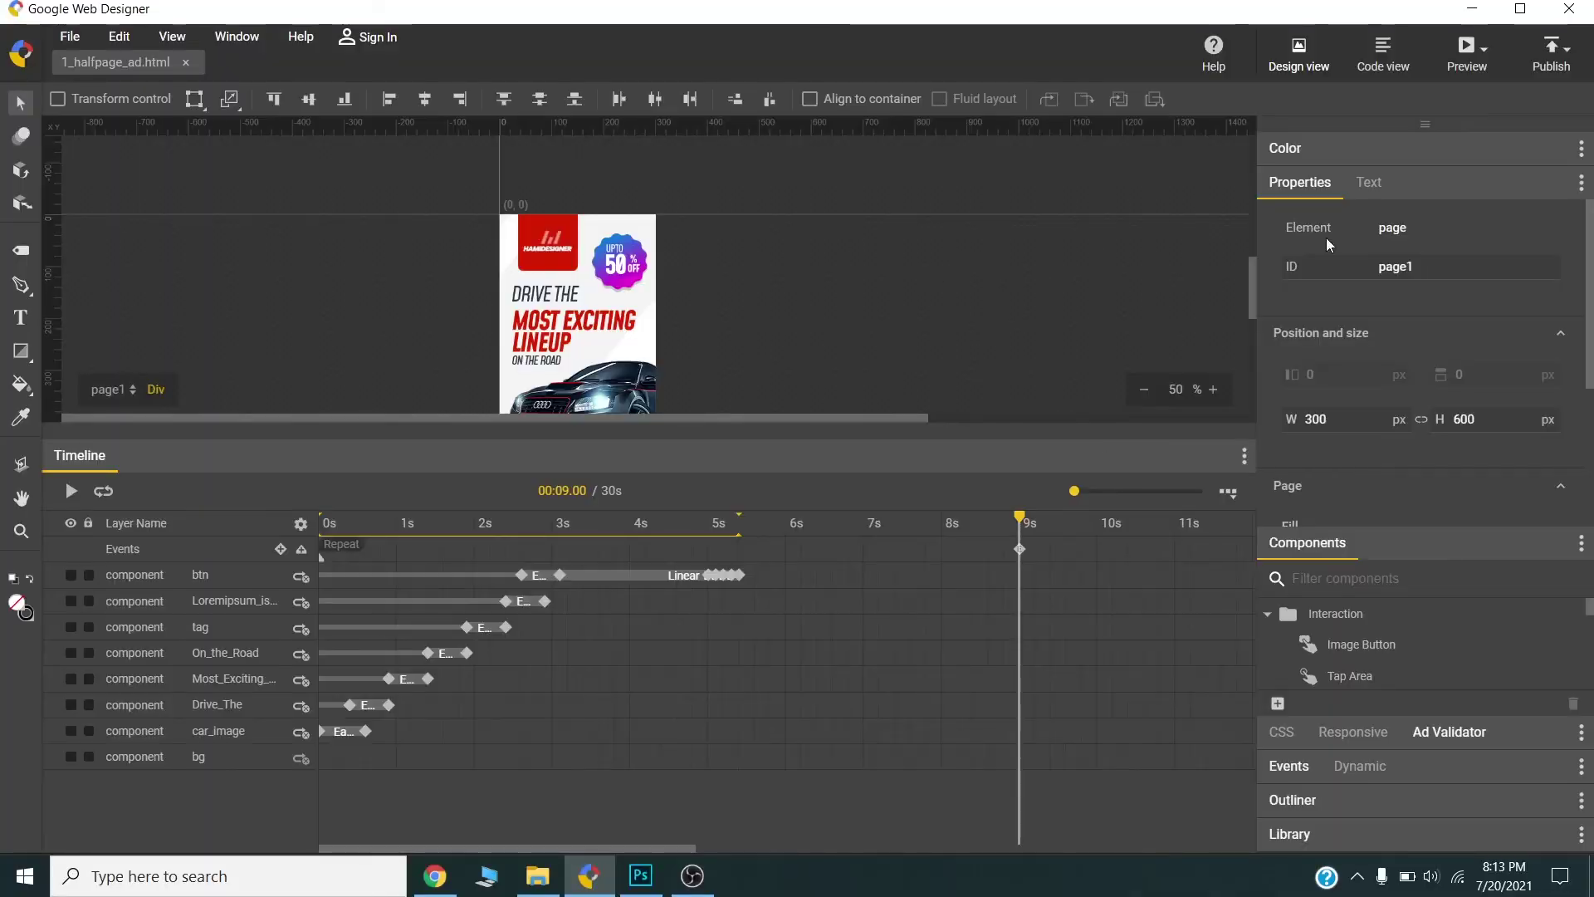
- Collapse the Components panel and review the Ad Validator's Google Ads checks, all passing
click(1564, 65)
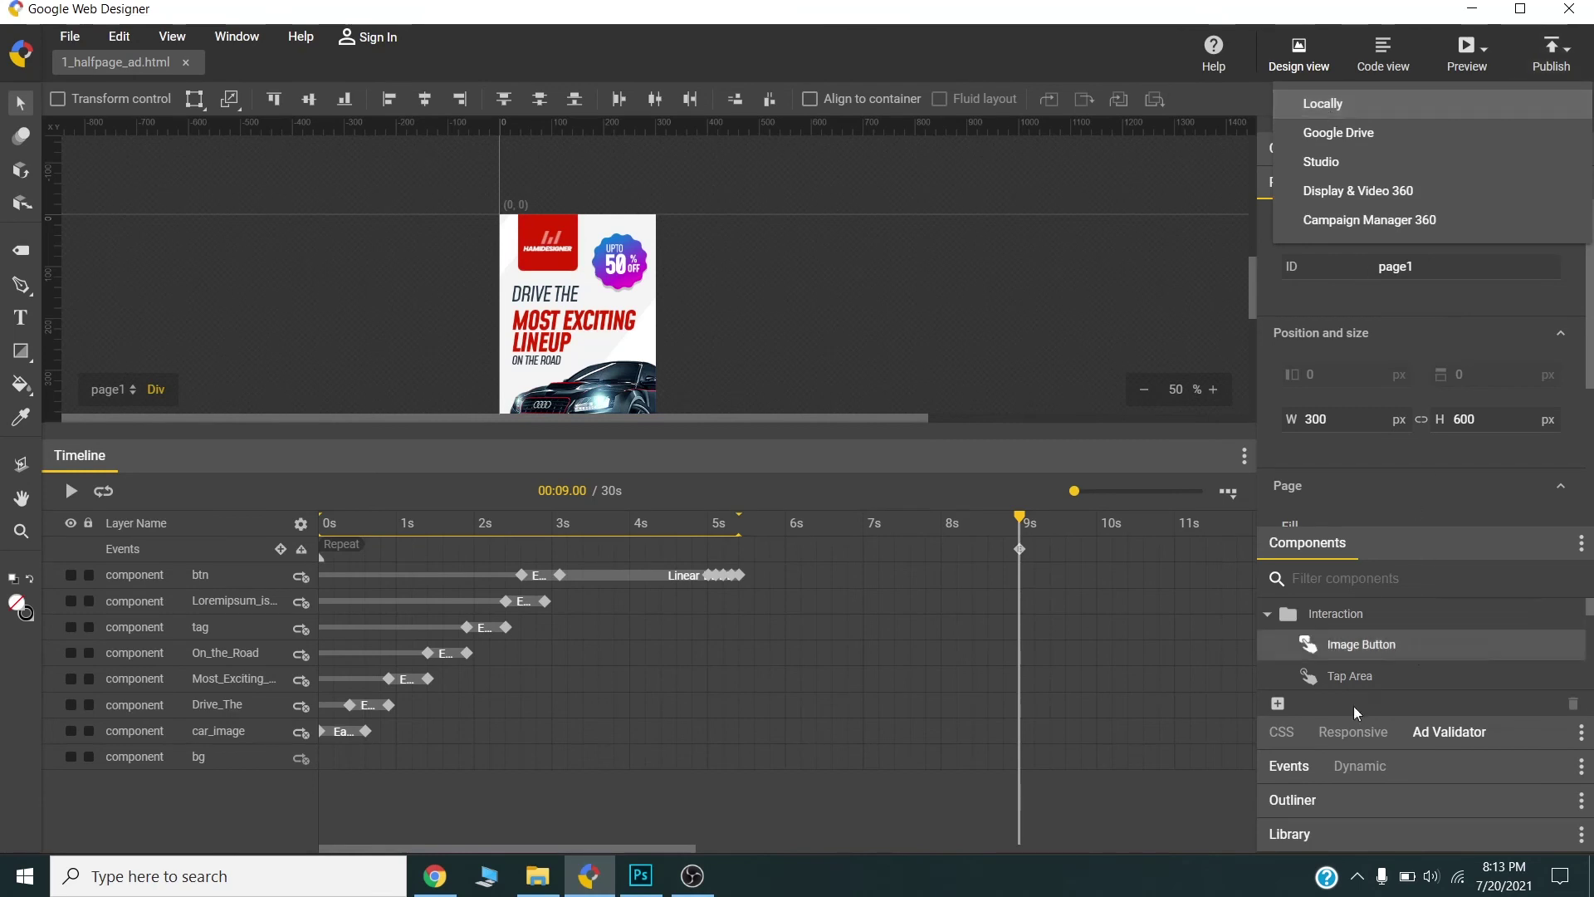
click(1352, 543)
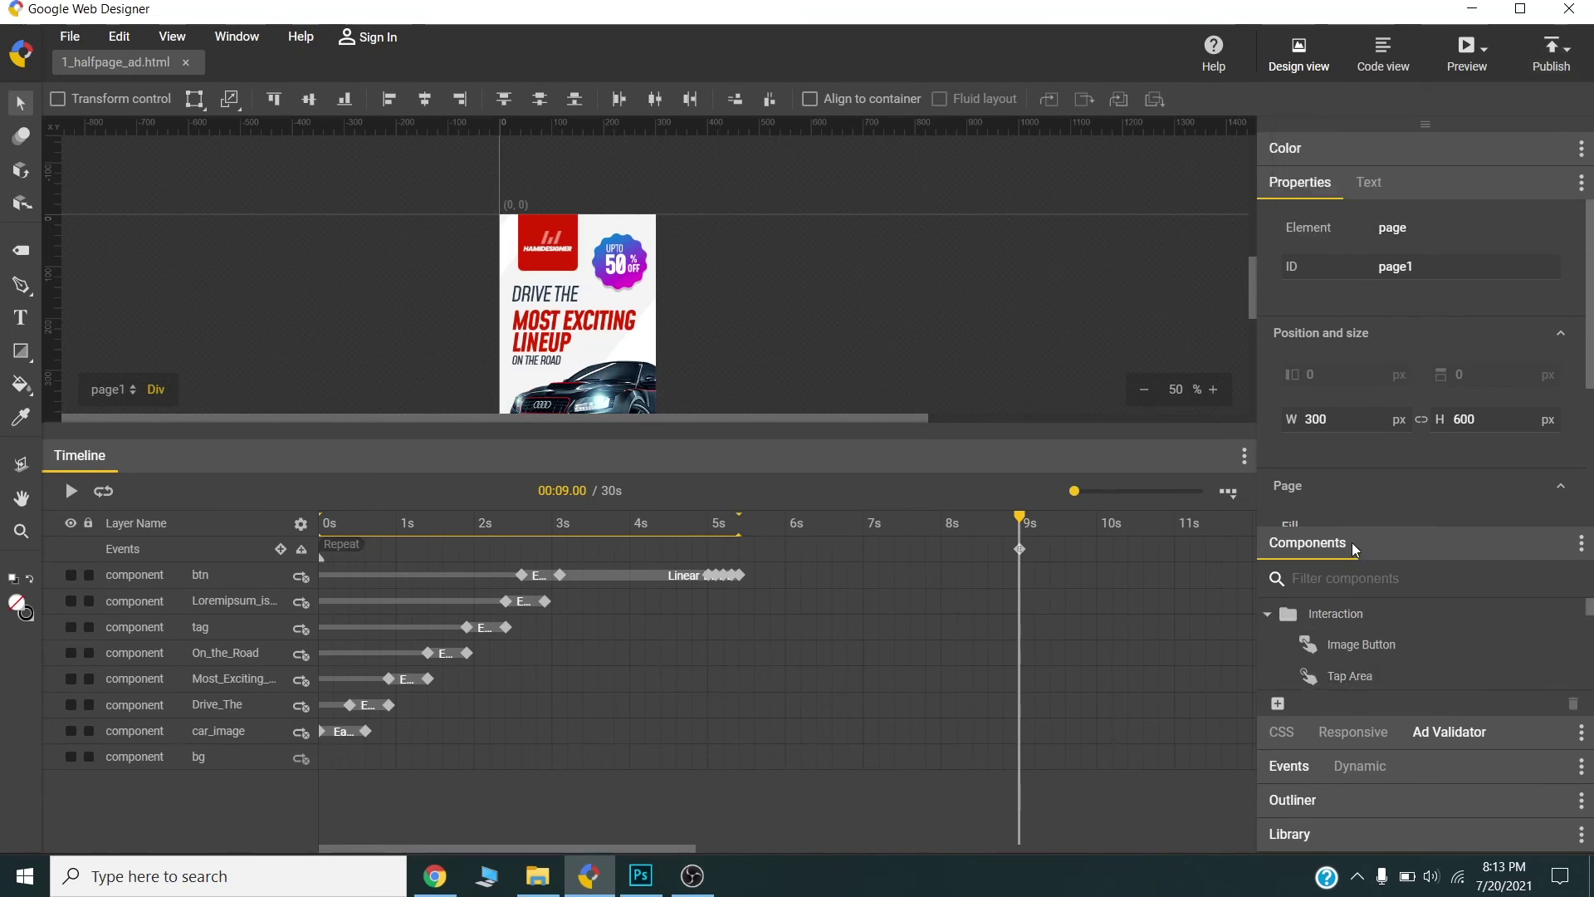
click(1352, 541)
click(1443, 577)
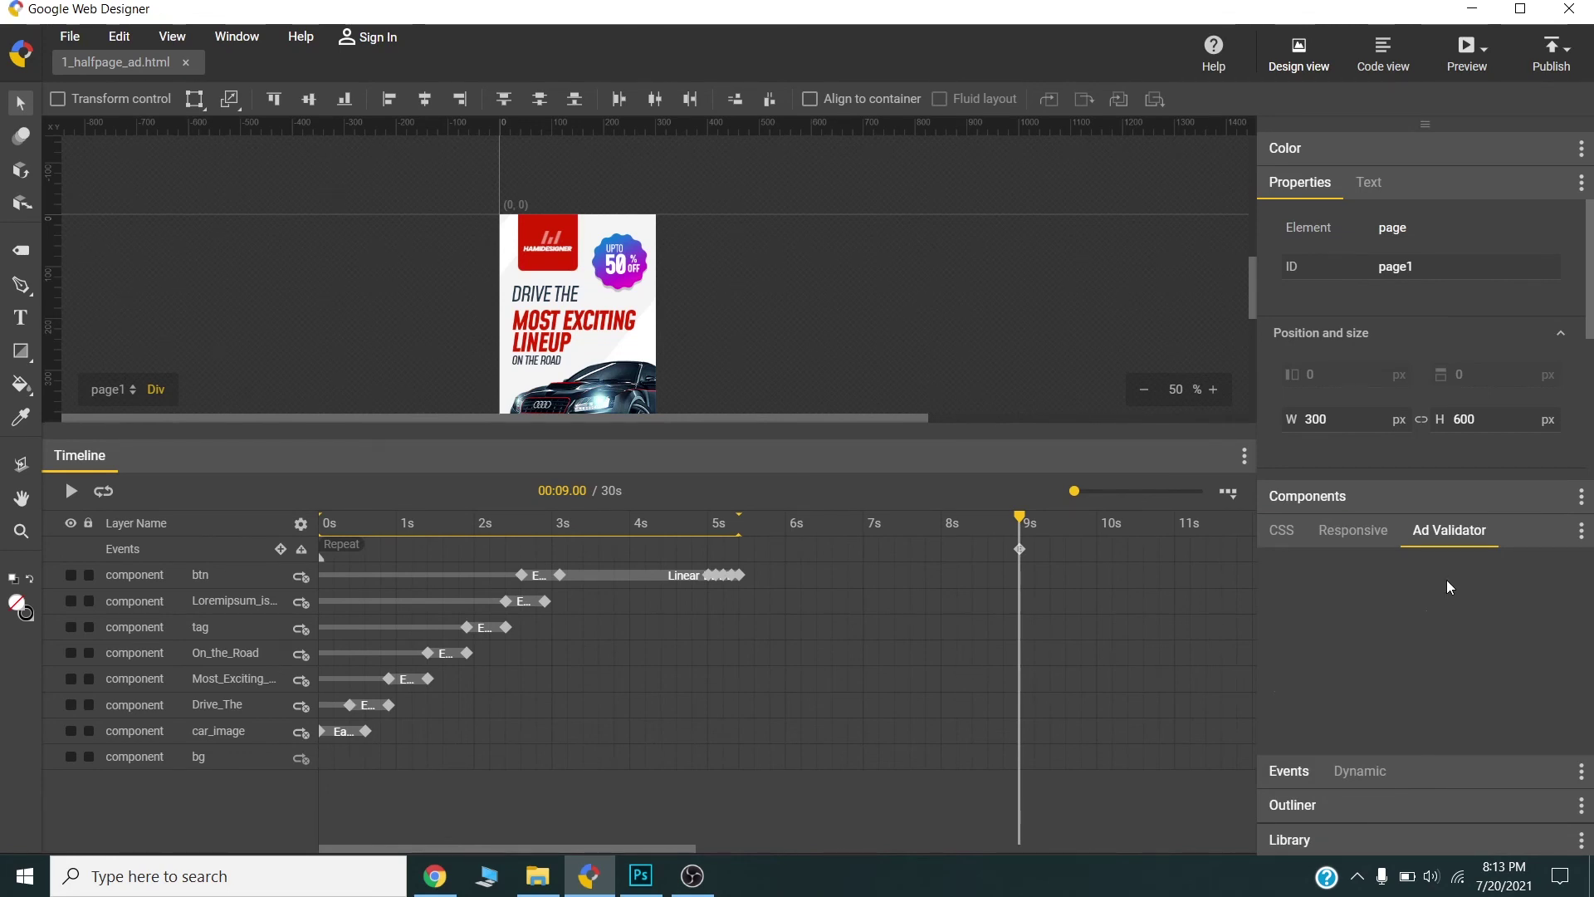
scroll(1478, 670, down, 5)
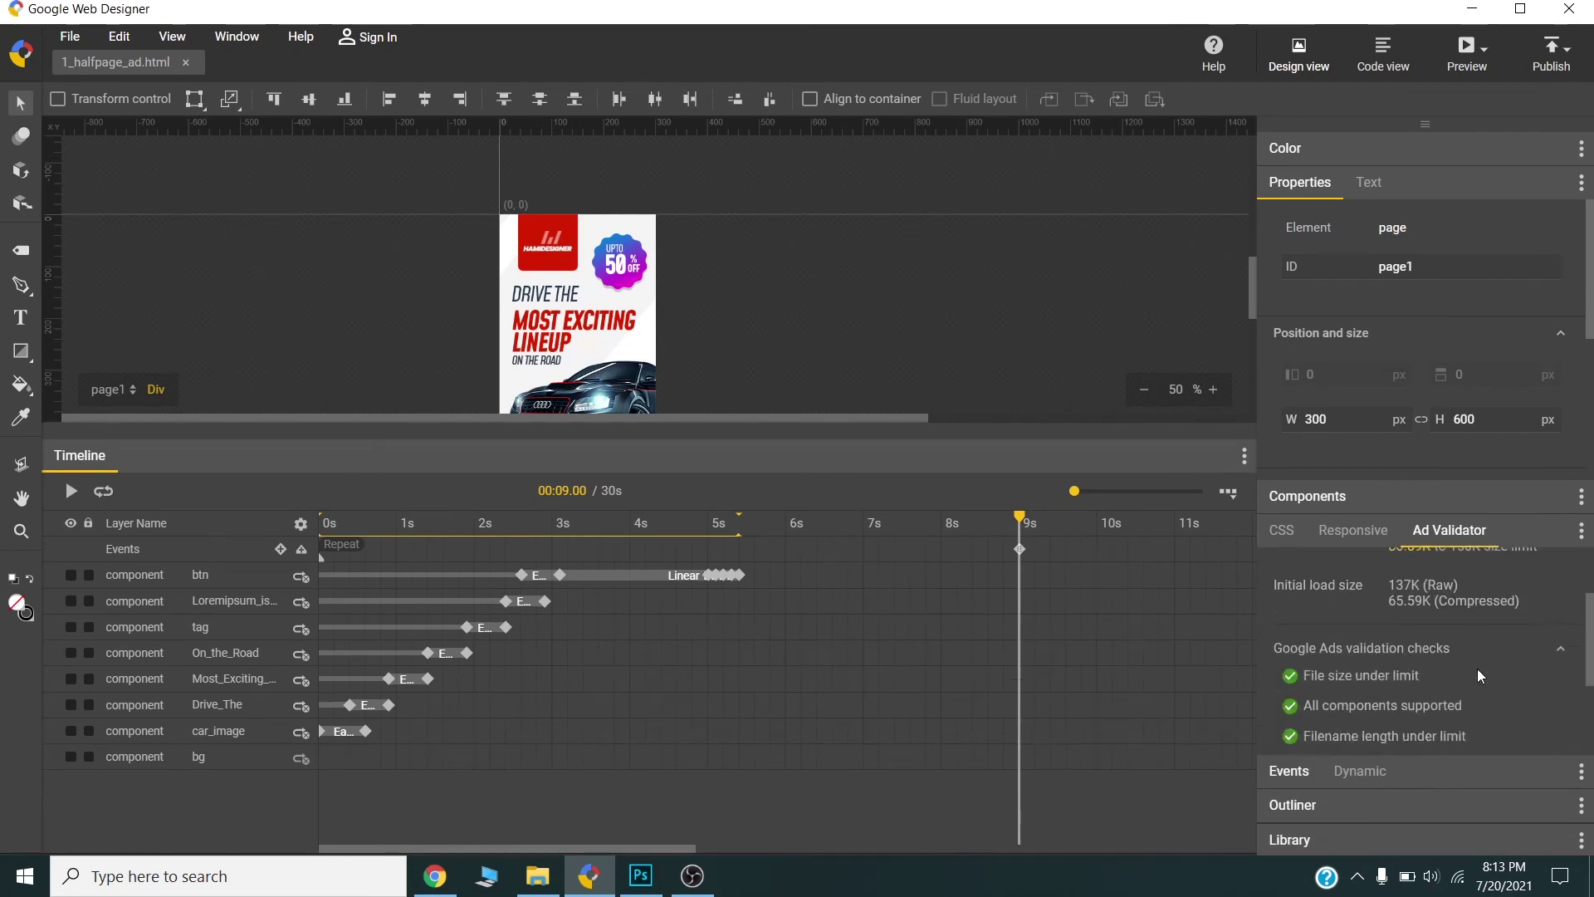
scroll(1346, 715, up, 5)
scroll(1342, 665, down, 5)
scroll(1331, 587, up, 2)
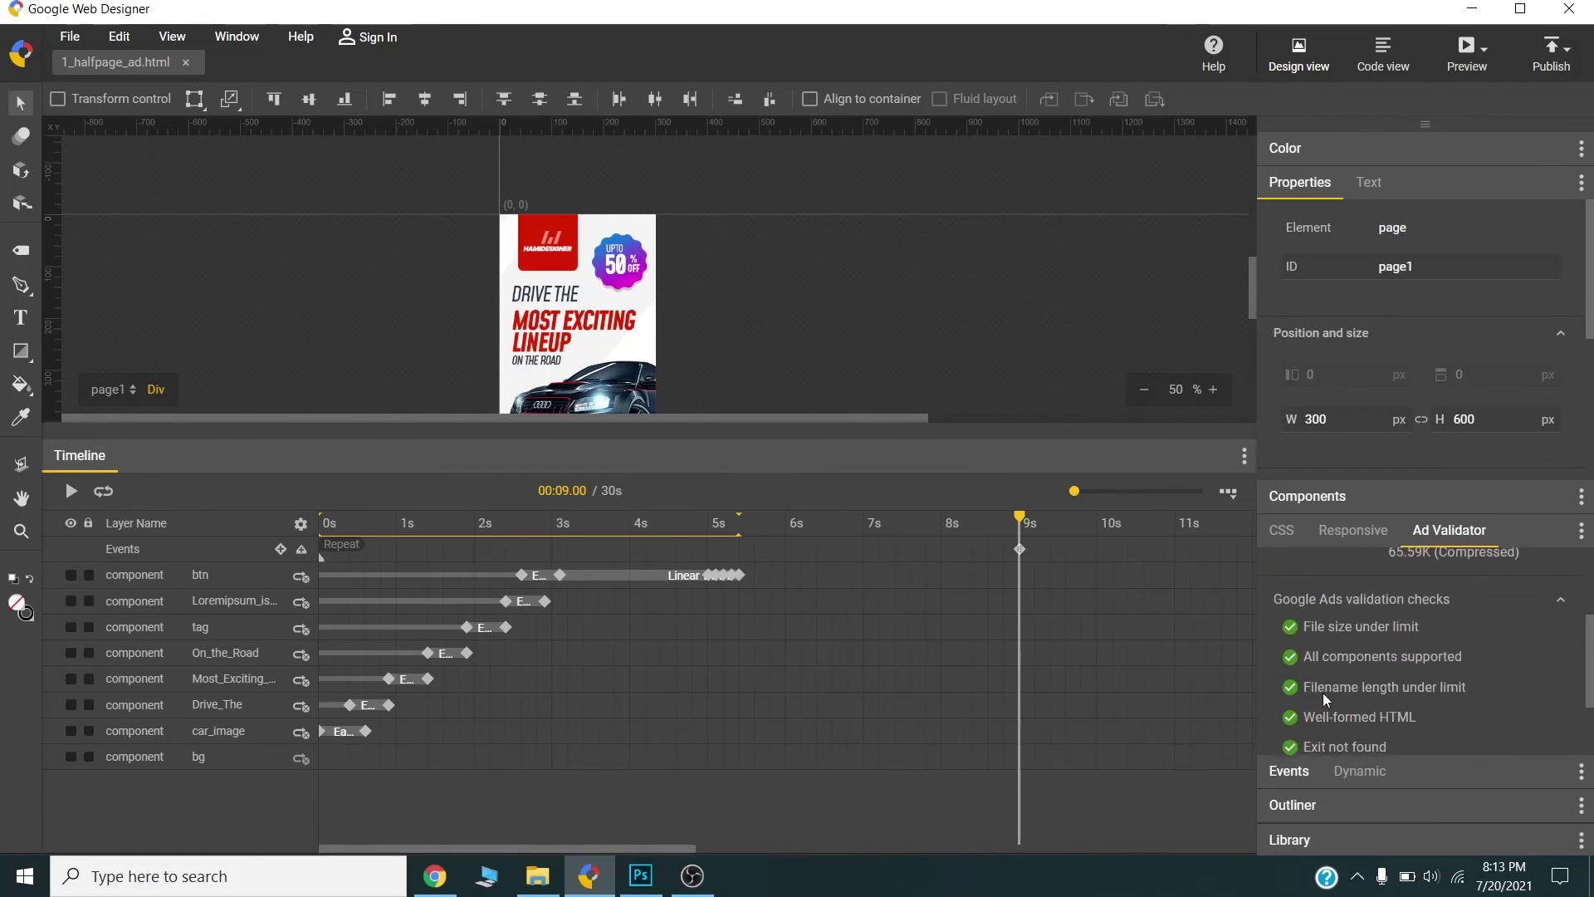
scroll(1347, 654, down, 2)
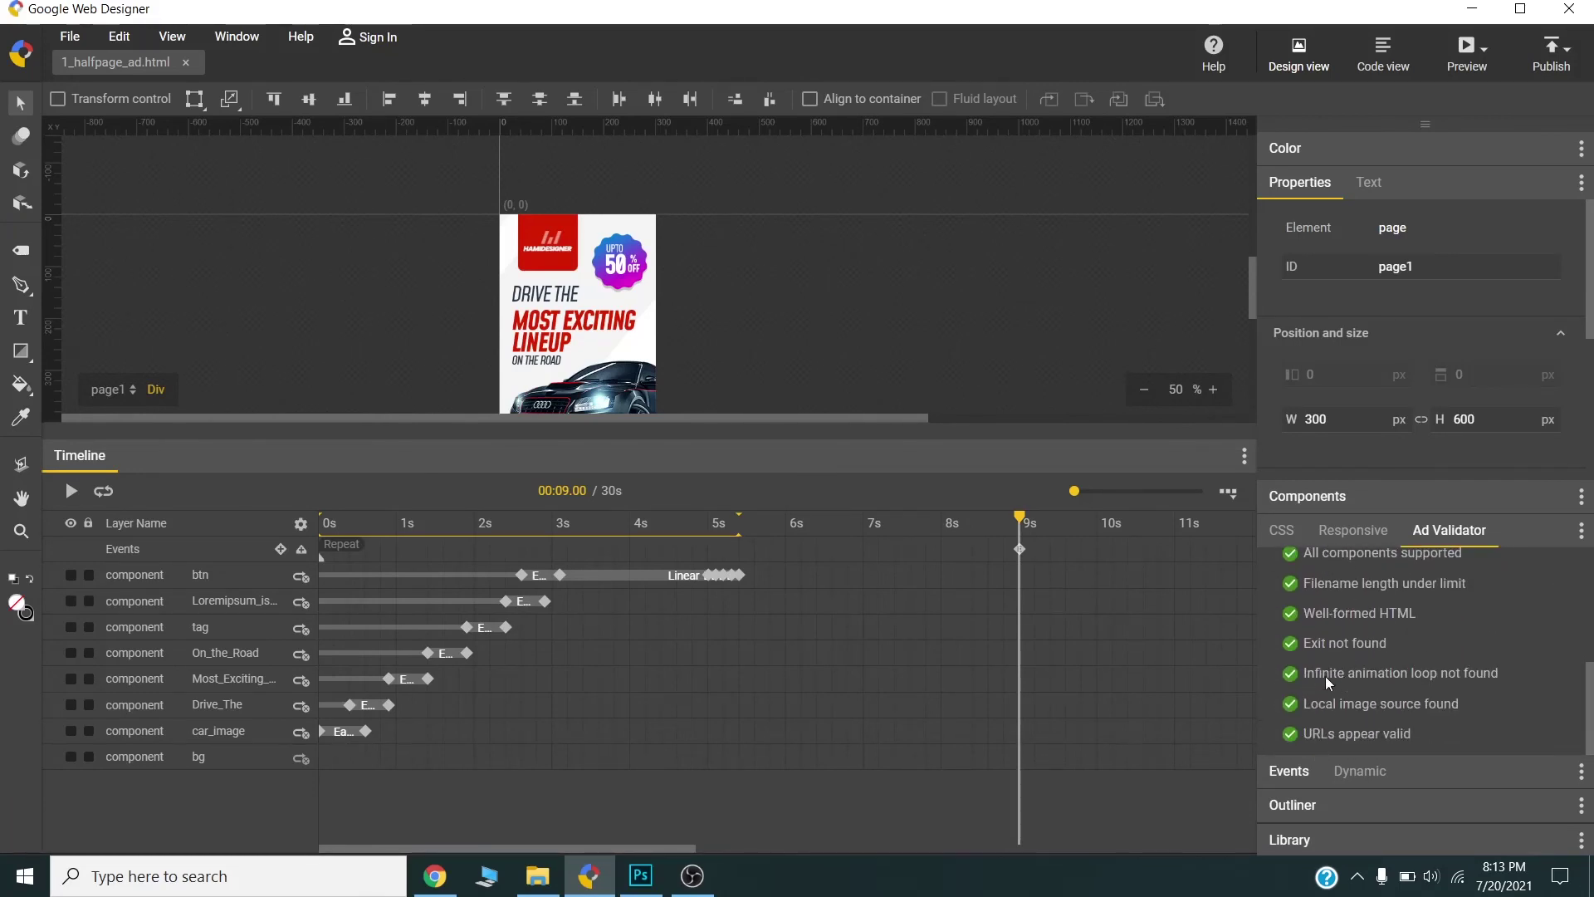
- Publish 1_halfpage_ad locally with a #b1b1b1 light grey border added
click(1561, 66)
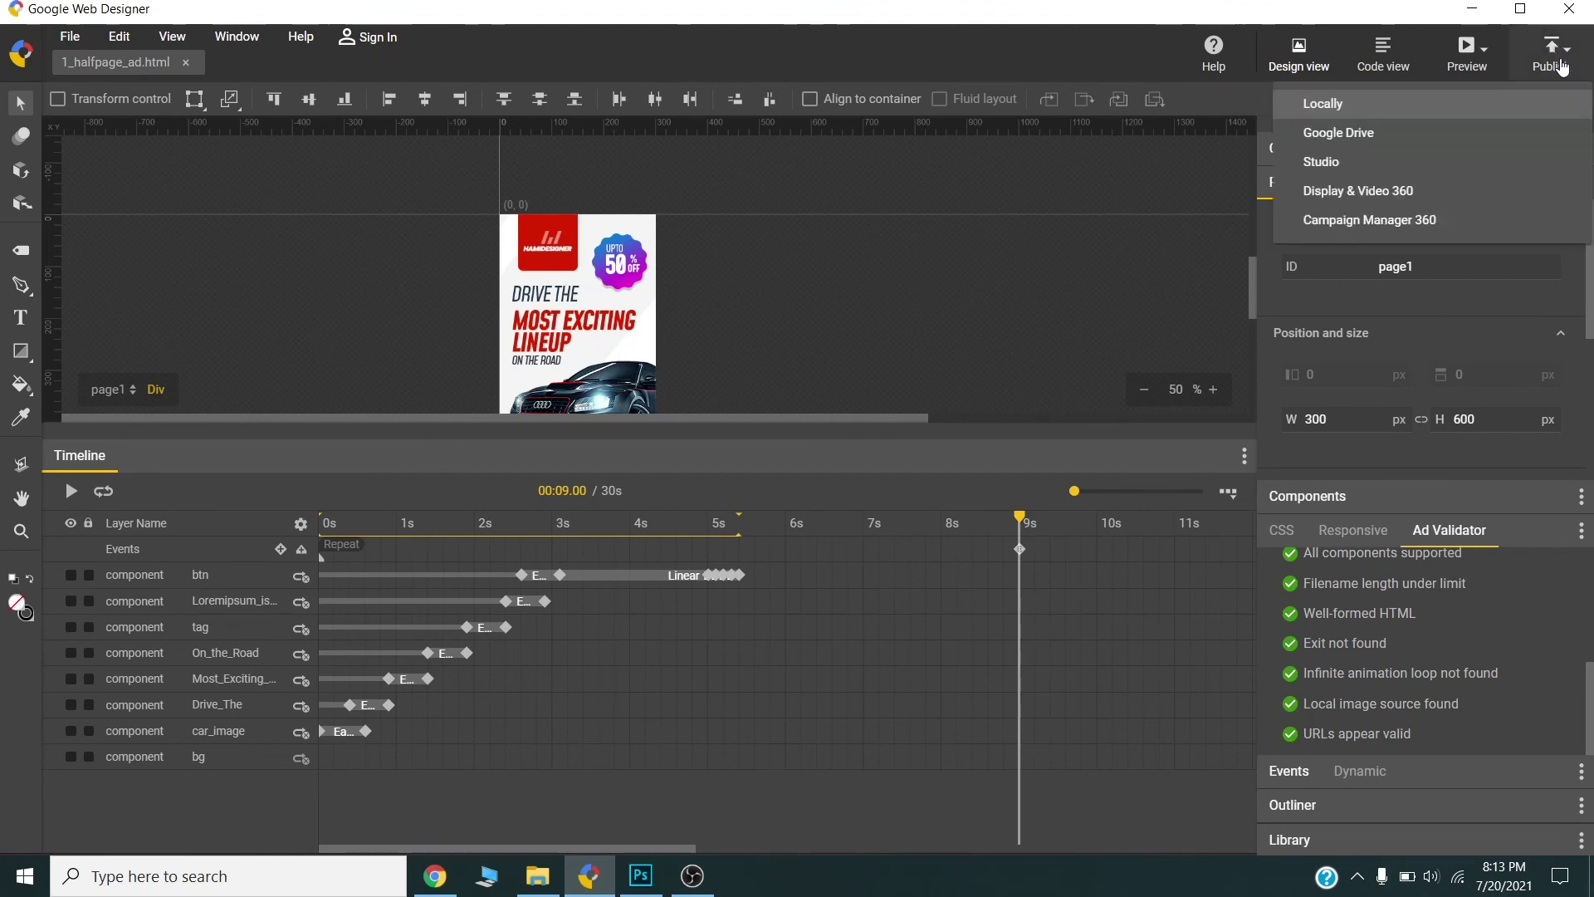
click(1354, 103)
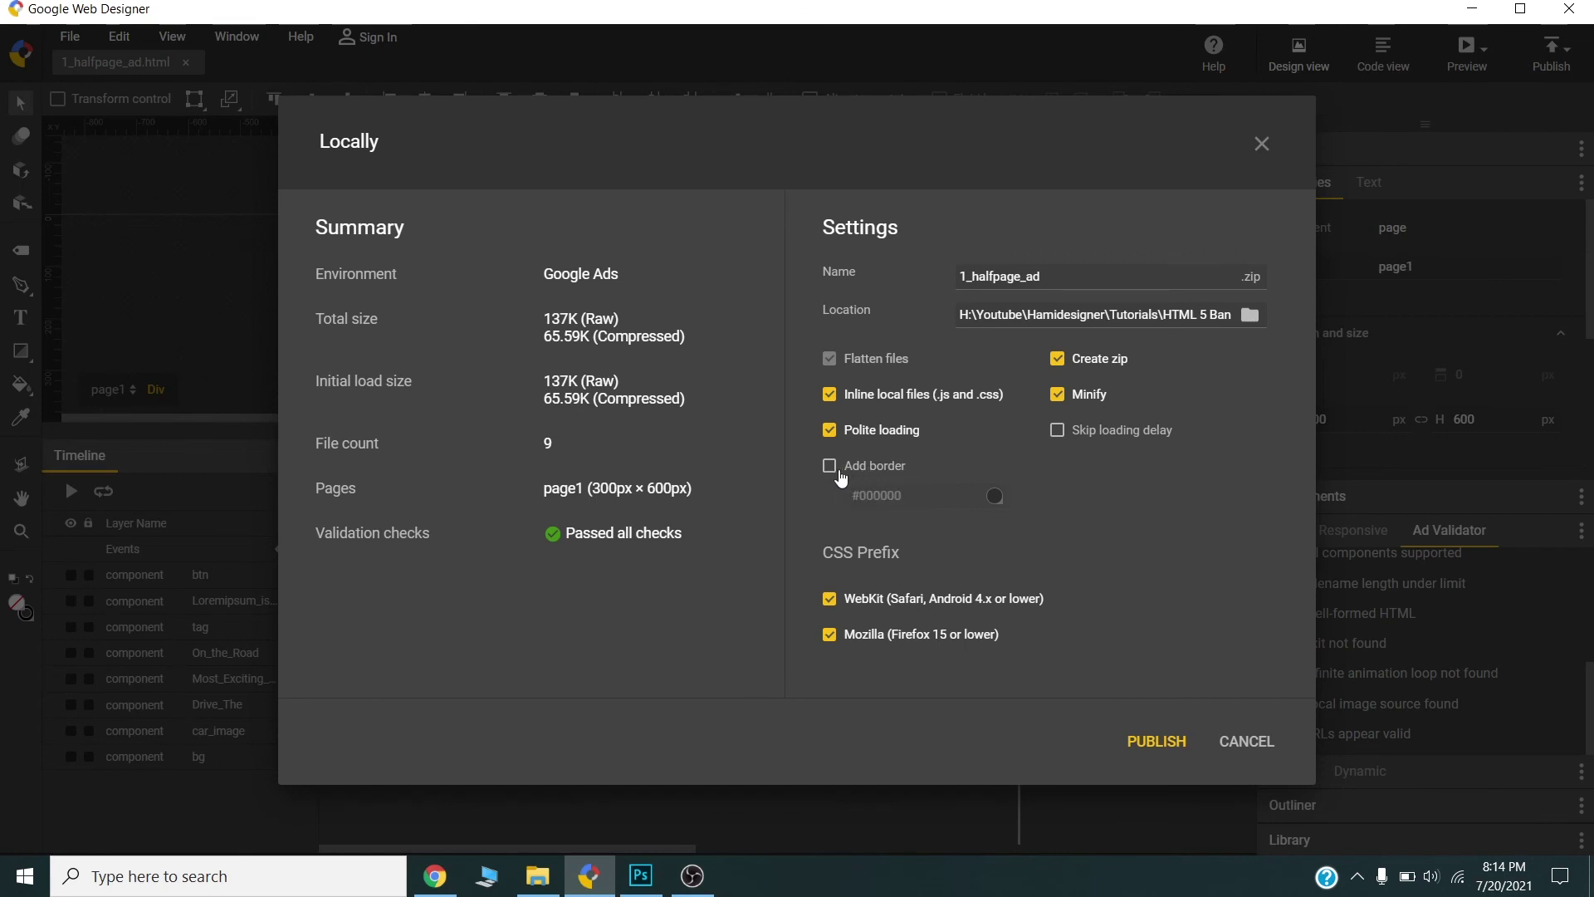
click(830, 467)
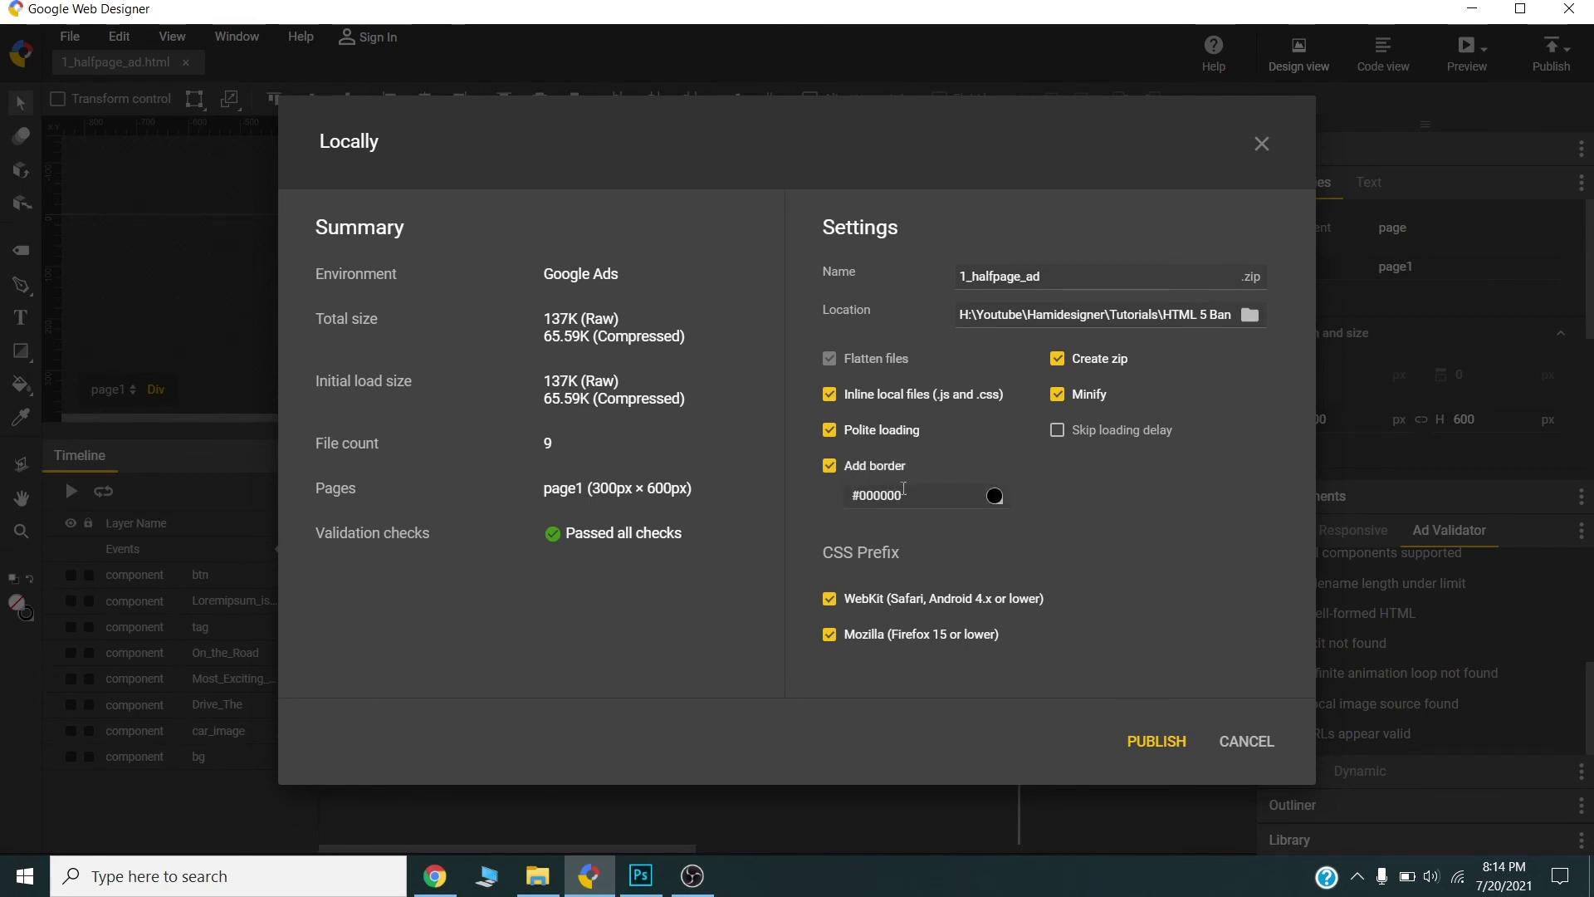
click(993, 499)
click(996, 499)
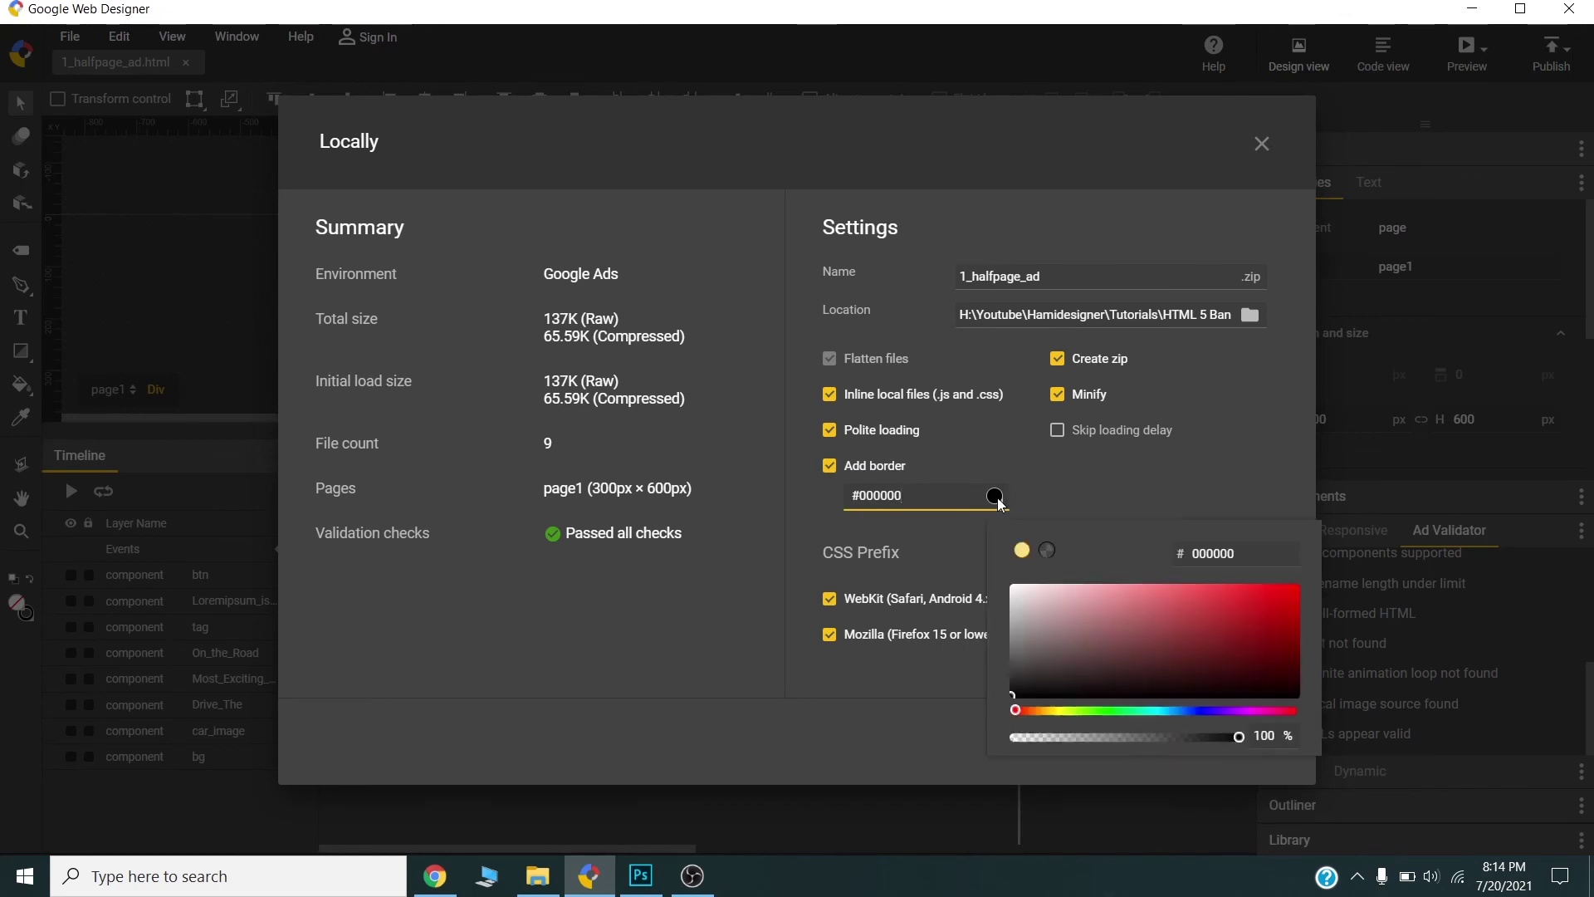
click(1014, 619)
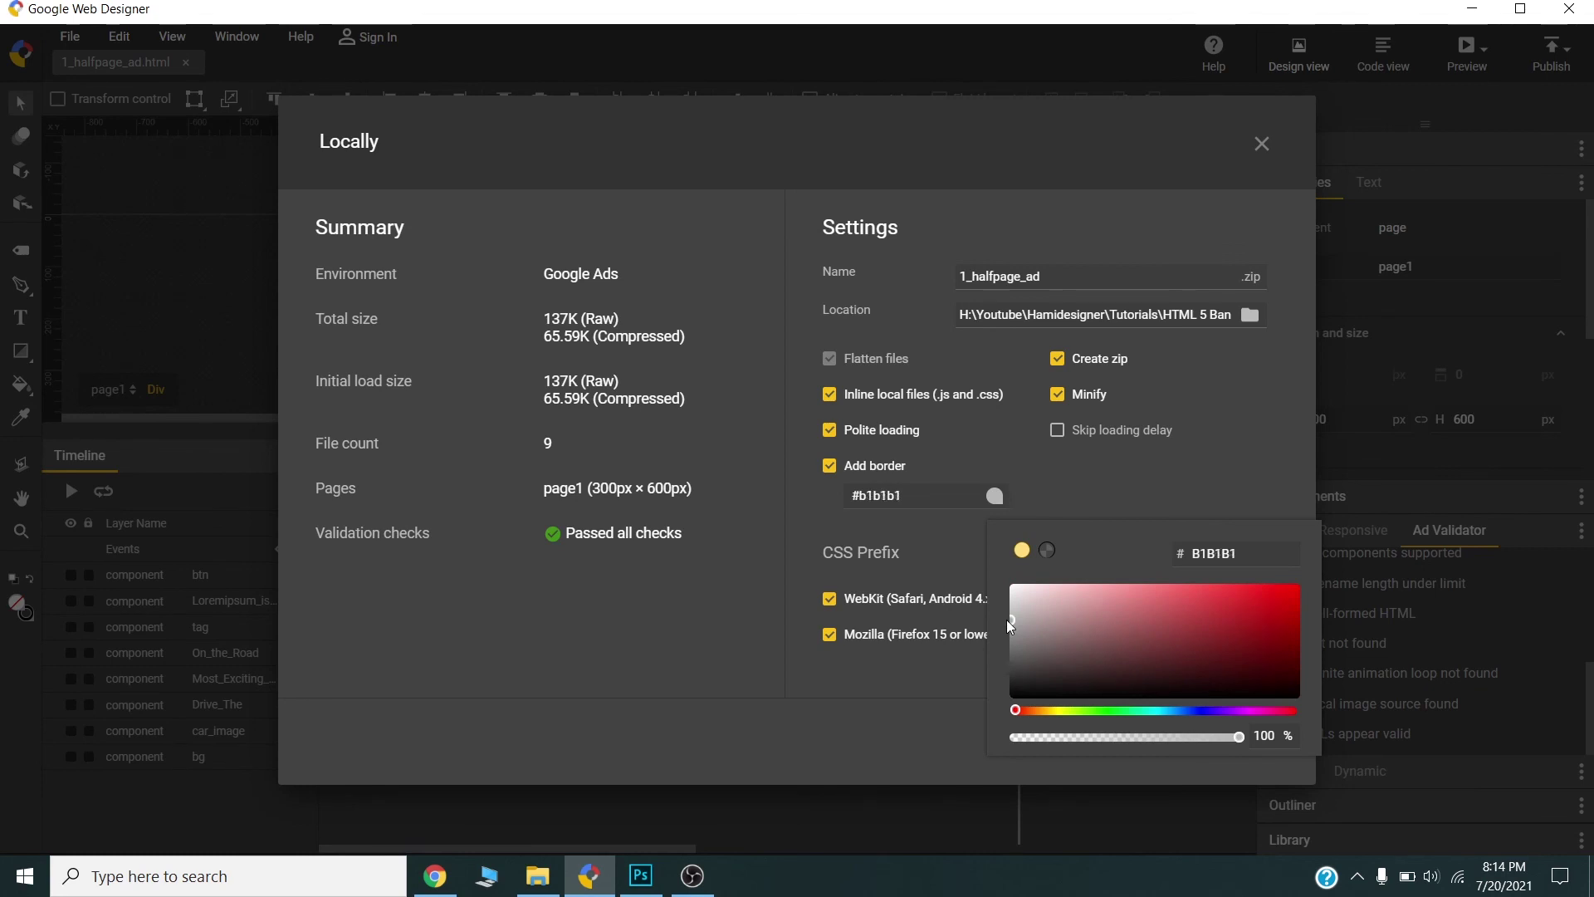
click(1168, 500)
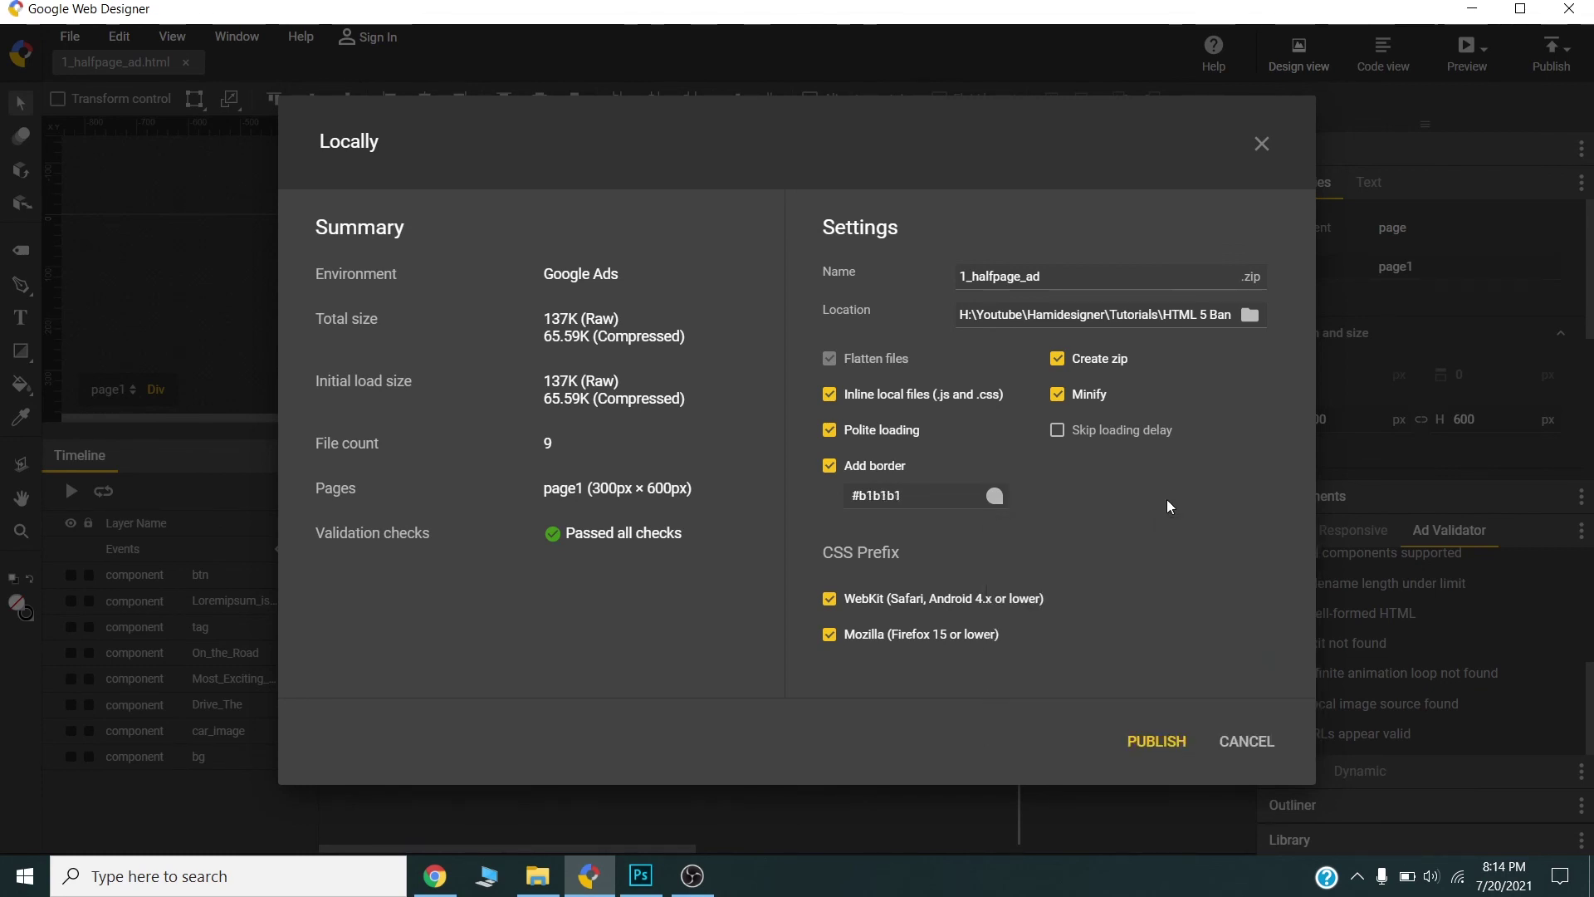
click(1164, 743)
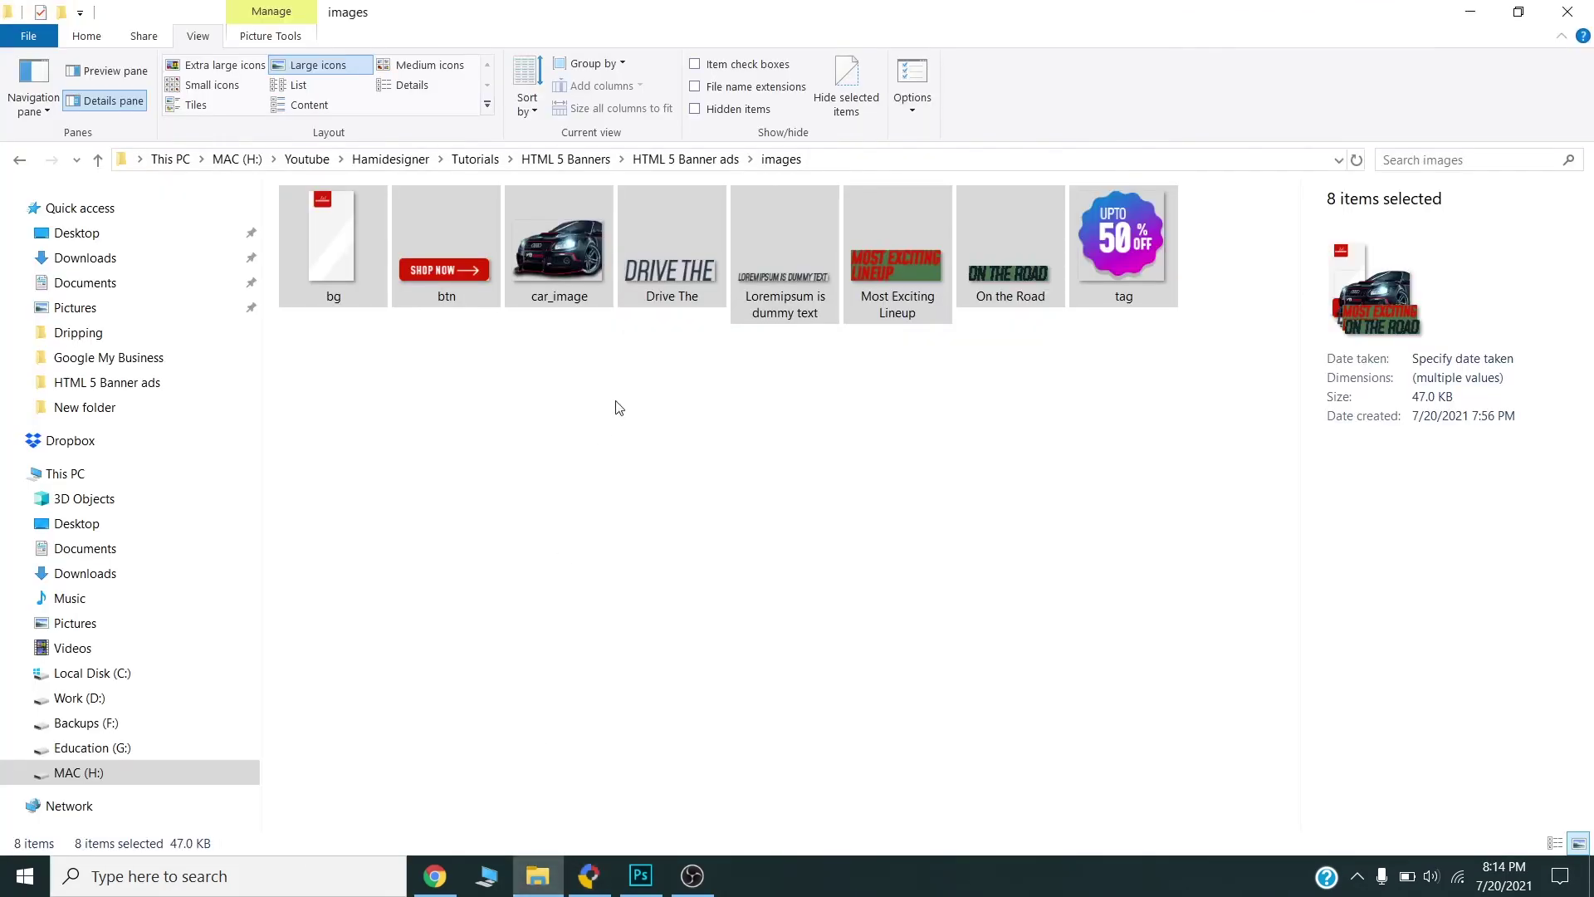
- Browse from HTML 5 Banner ads into 1_halfpage_ad and bring up its 66 KB zip archive
click(537, 876)
click(711, 163)
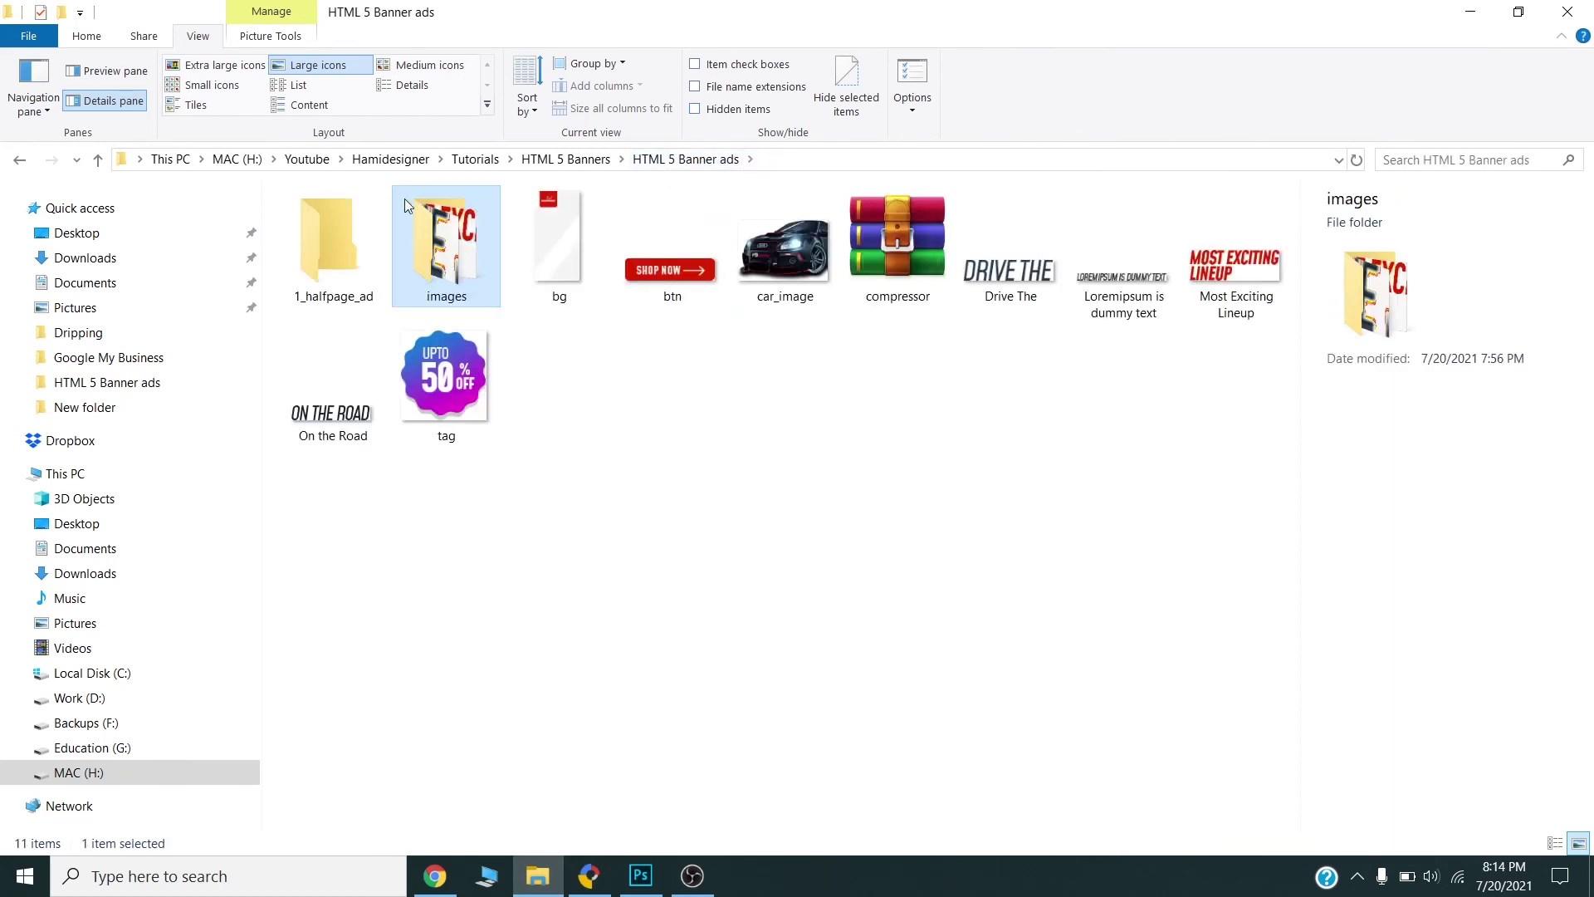
click(306, 242)
double_click(306, 241)
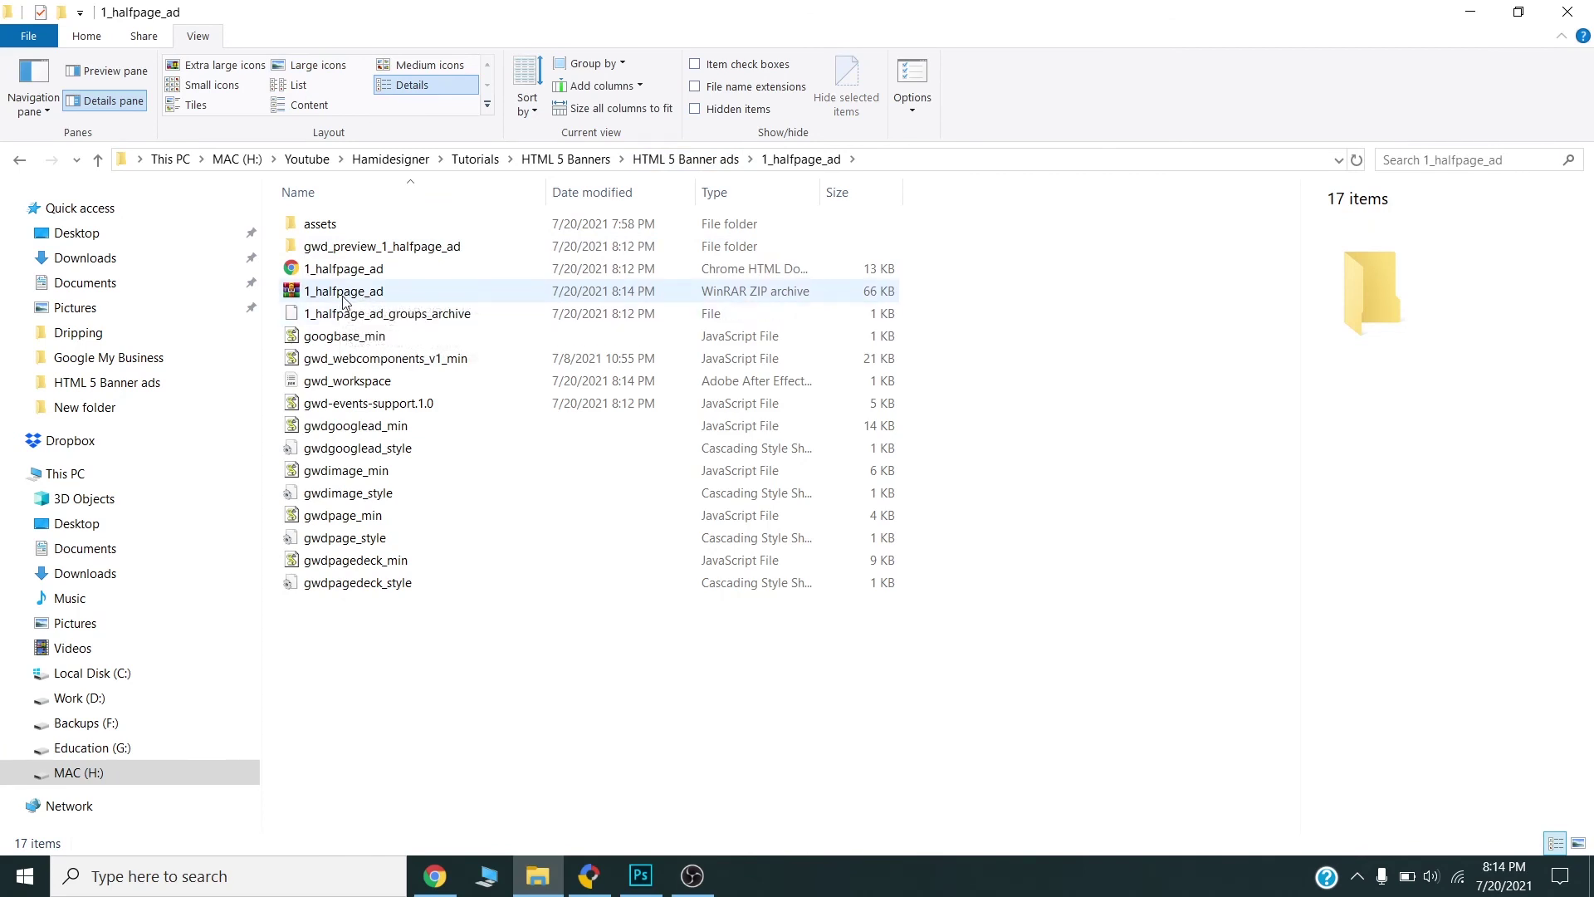
right_click(344, 297)
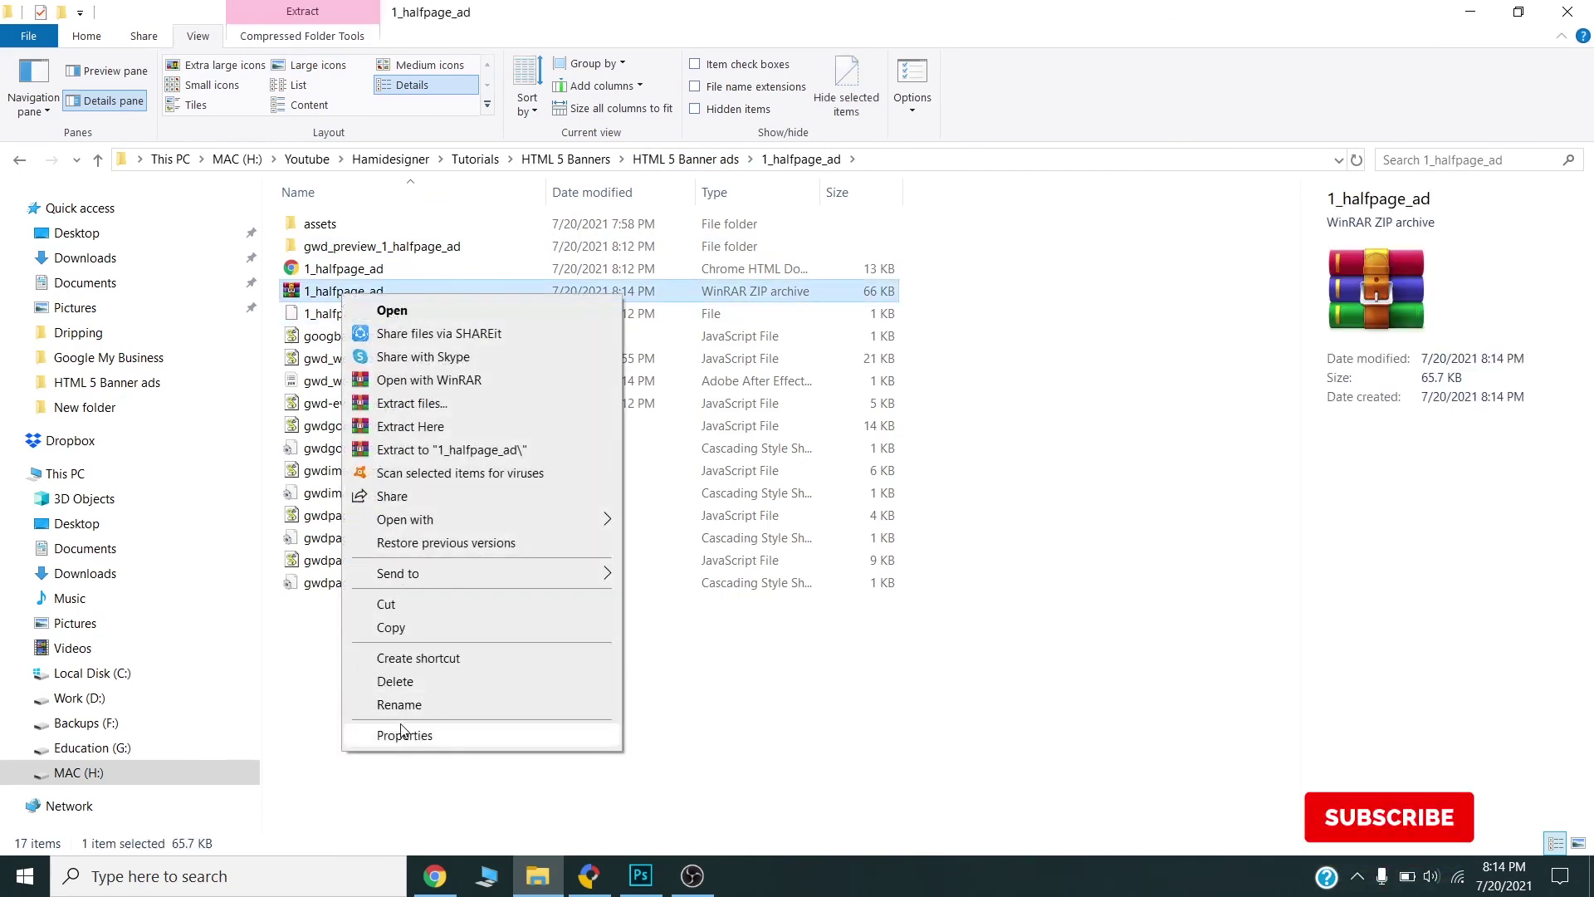